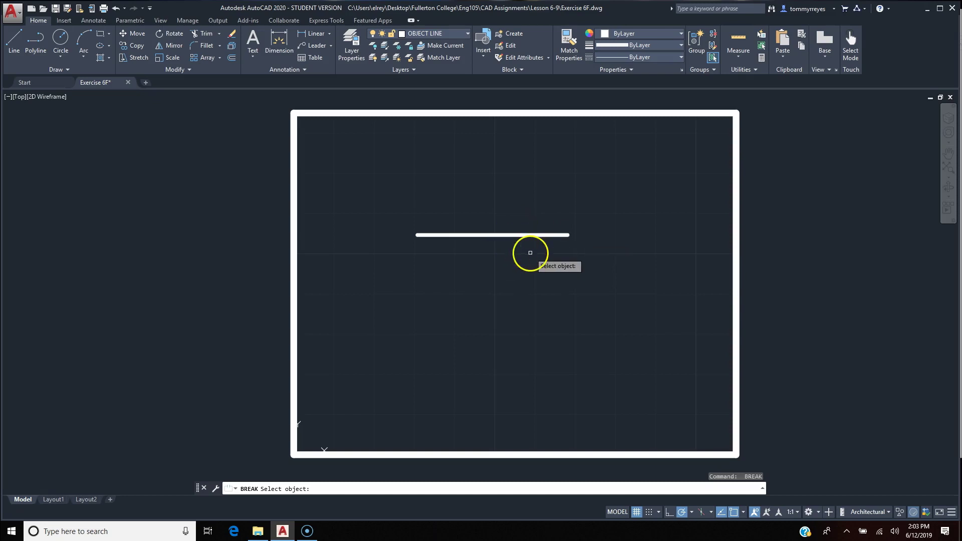
# Leave the Break command and delete the right-hand piece of the broken horizontal line.
pyautogui.press('Escape')
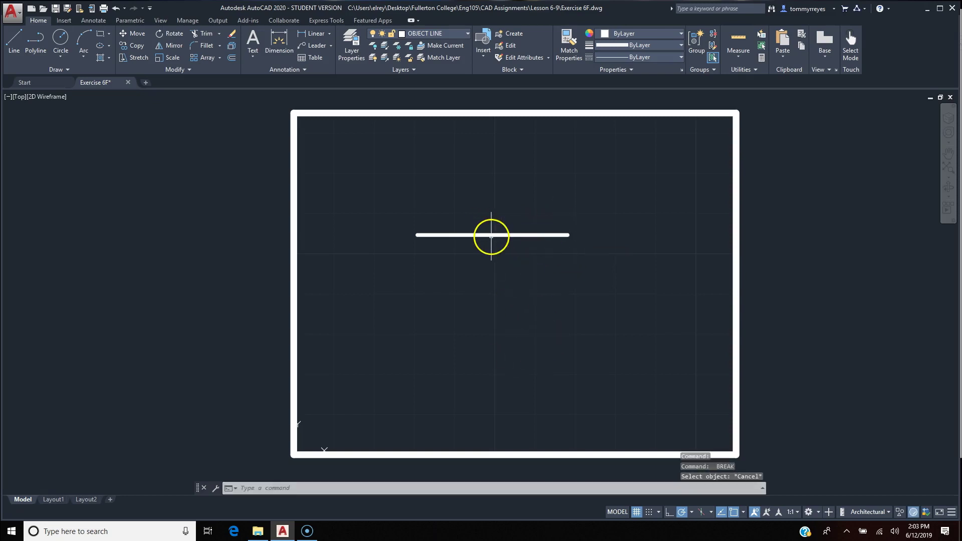
pyautogui.click(535, 234)
pyautogui.click(507, 254)
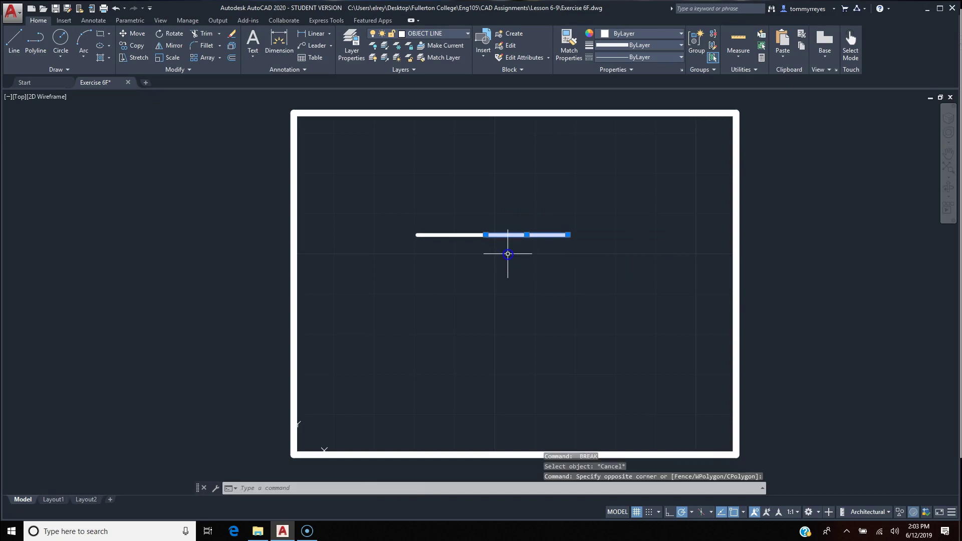
pyautogui.press('Delete')
# Stretch the right end of the remaining horizontal line to make it about 5 1/8" long.
pyautogui.click(489, 234)
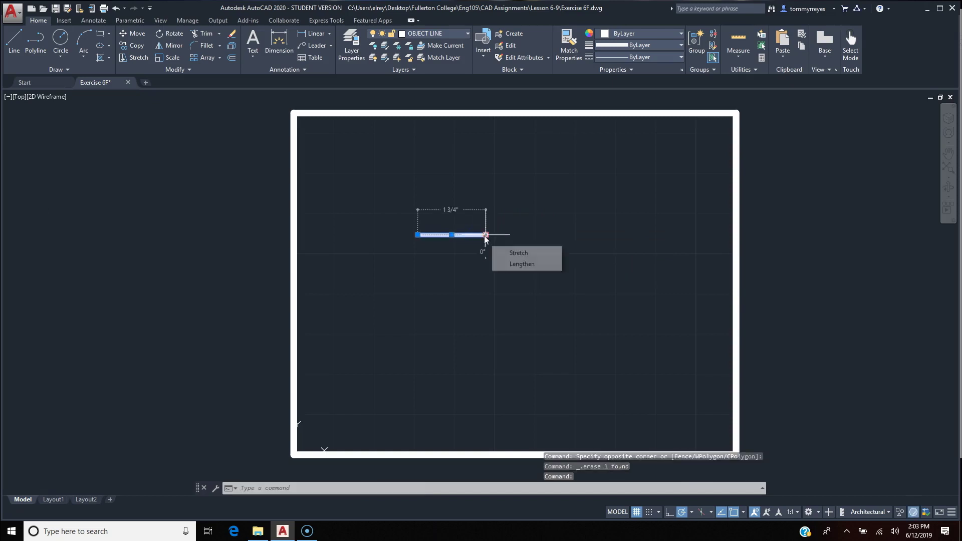
pyautogui.click(486, 235)
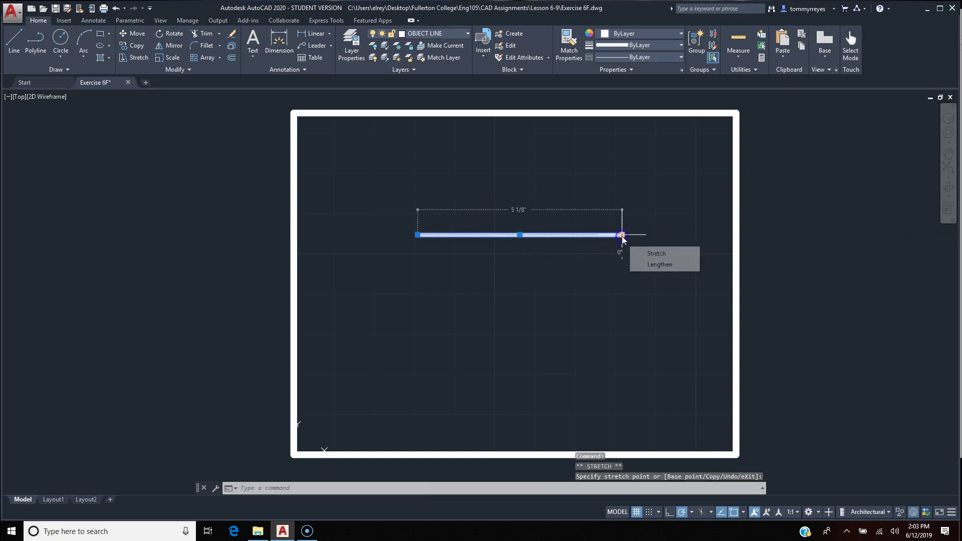
pyautogui.click(622, 235)
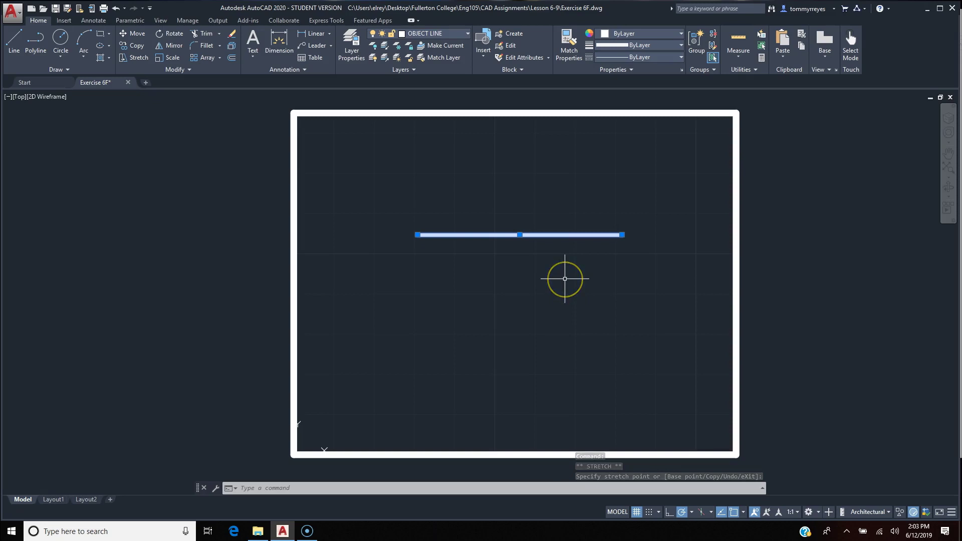
pyautogui.press('Escape')
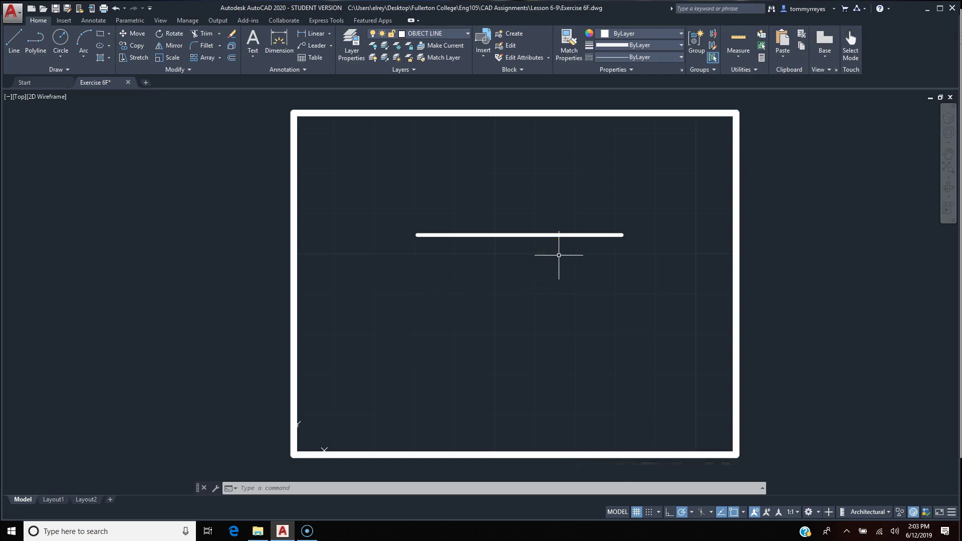
# Try breaking a short gap into the horizontal line just right of its middle, and undo the break.
pyautogui.press('Return')
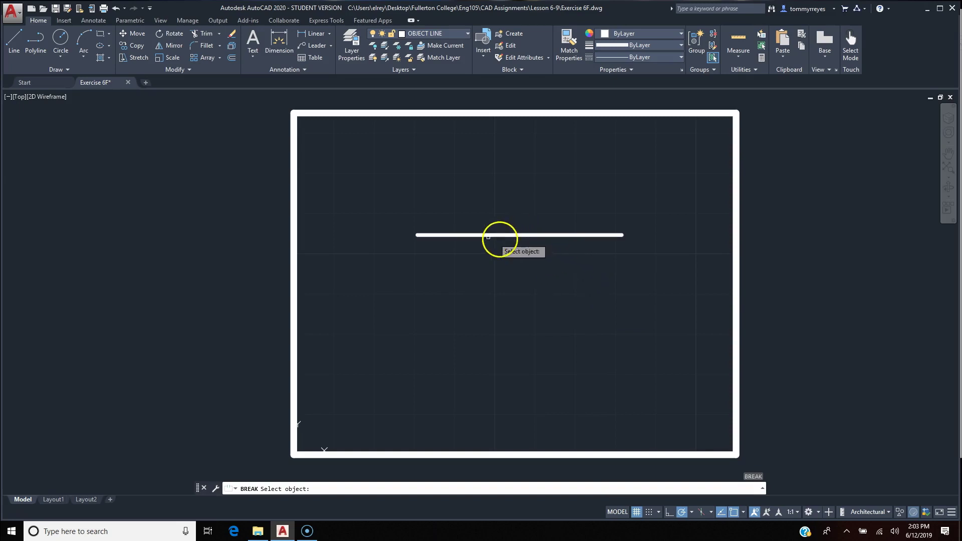
pyautogui.click(518, 235)
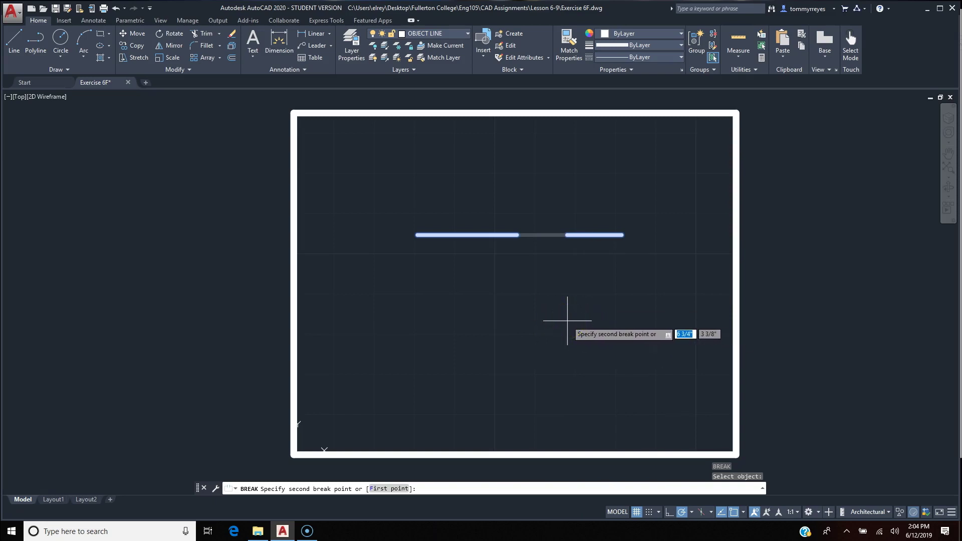
pyautogui.click(547, 309)
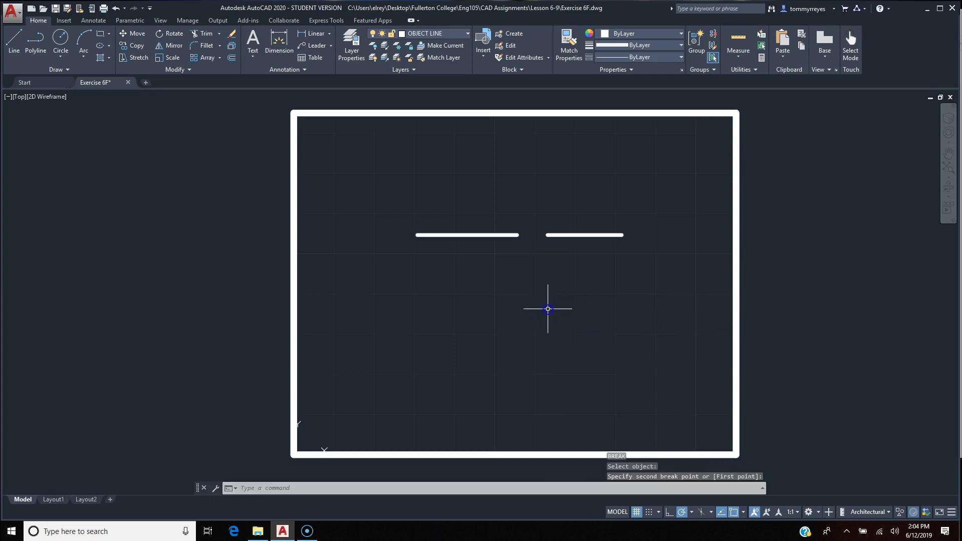
pyautogui.hotkey('ctrl', 'z')
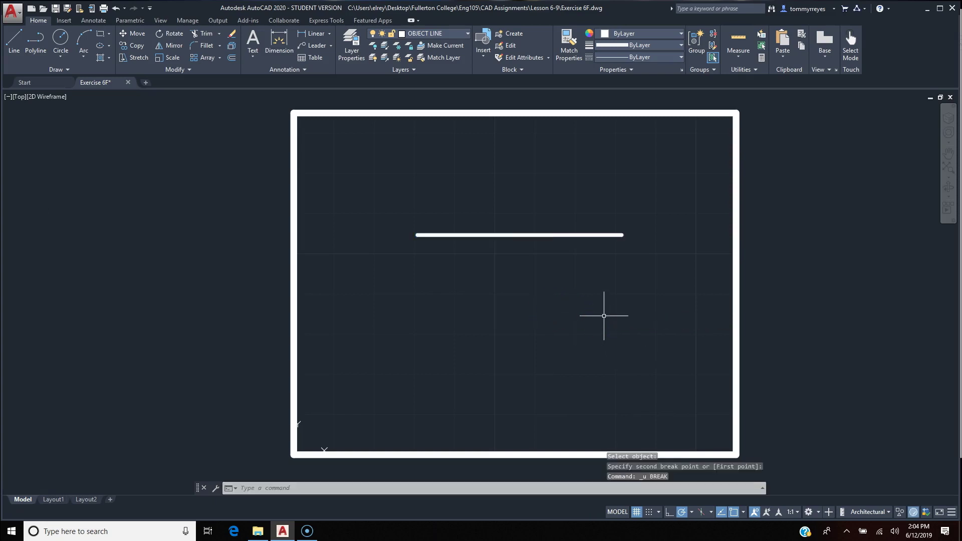
# Draw a vertical line straight up from the midpoint of the horizontal line, ending a little below the border.
pyautogui.click(517, 234)
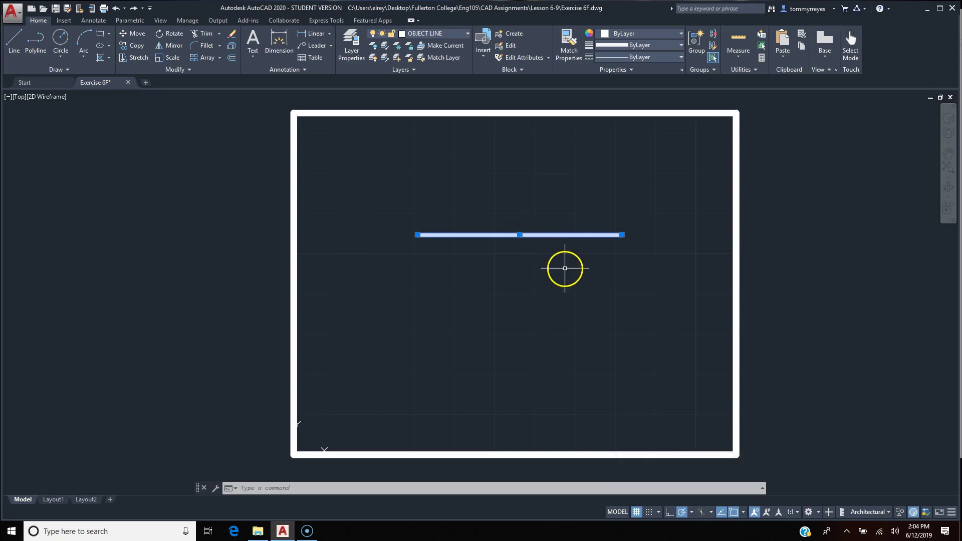
pyautogui.press('Return')
pyautogui.click(520, 235)
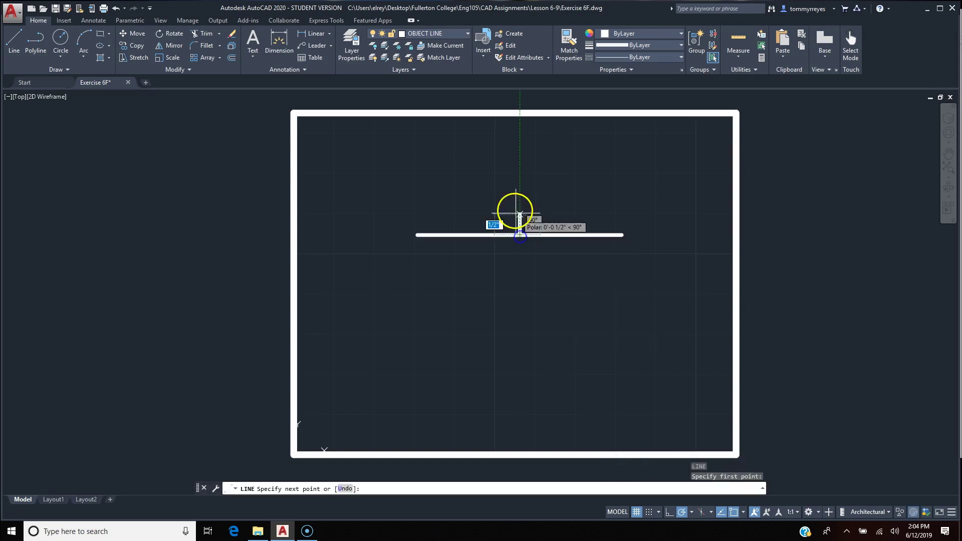
pyautogui.click(520, 137)
pyautogui.press('Return')
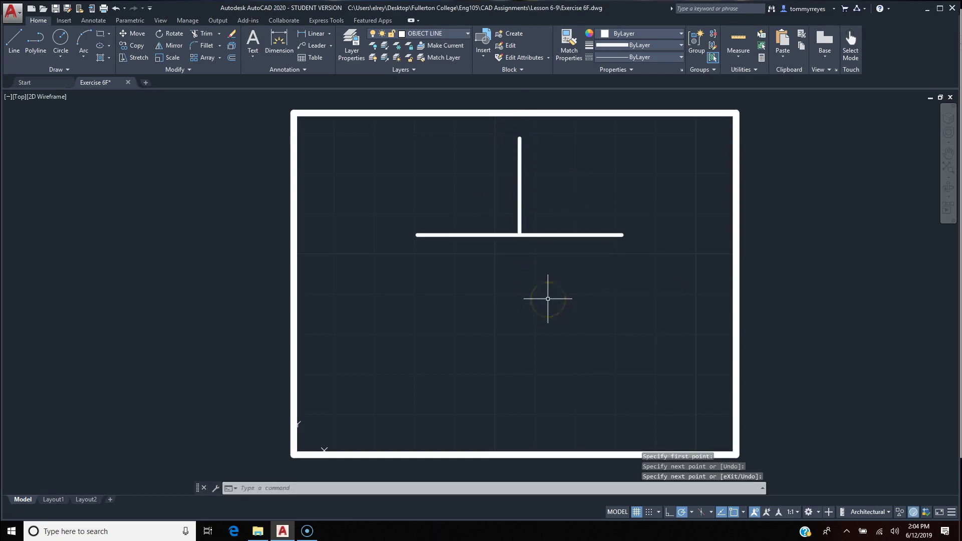
# Break a small gap into the horizontal line just to the right of the vertical line.
pyautogui.write('br')
pyautogui.press('Return')
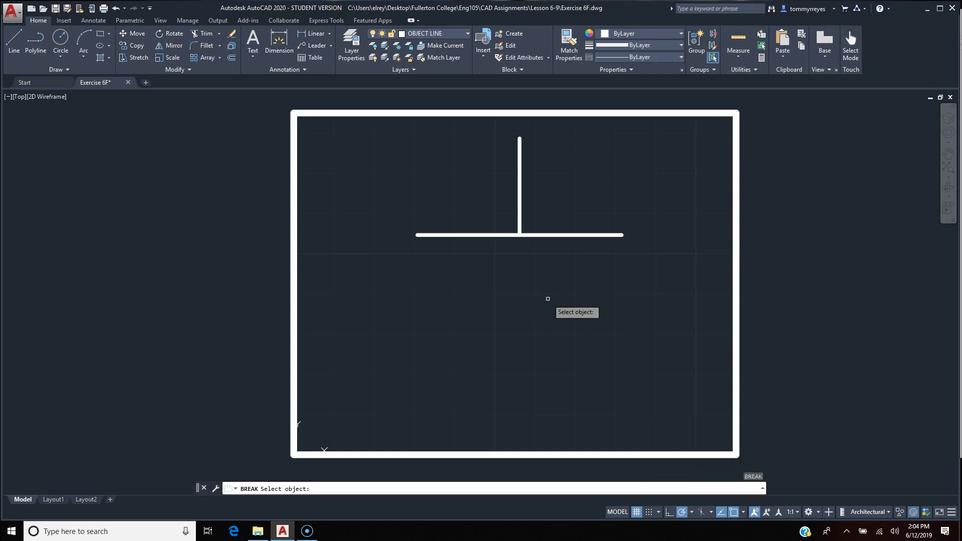
pyautogui.click(523, 234)
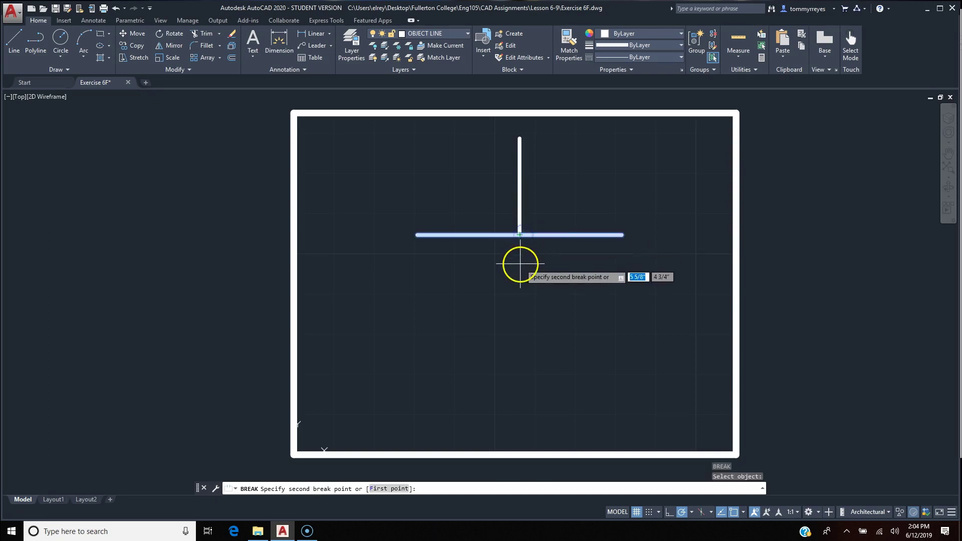
pyautogui.click(537, 235)
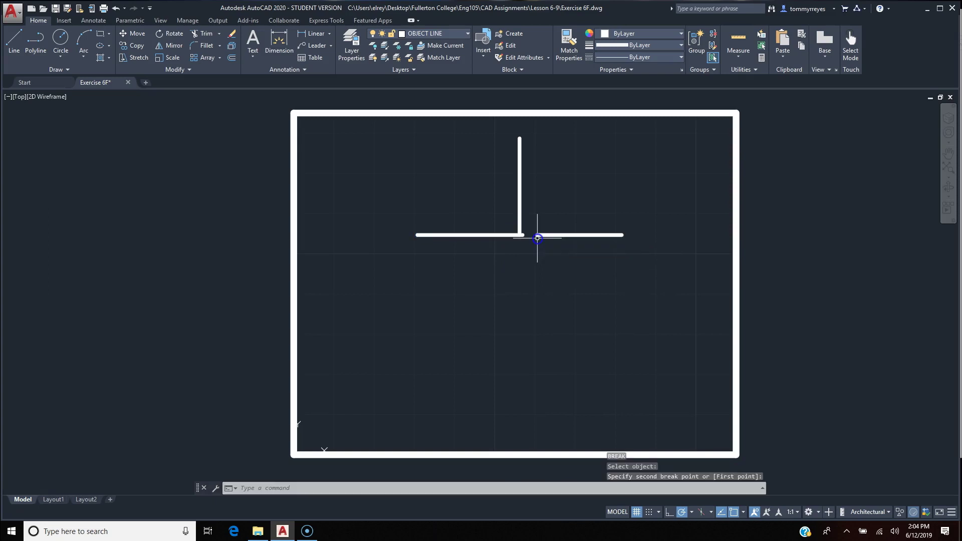
# Trim the short stub of the left horizontal piece that sticks out past the vertical line.
pyautogui.write('tr')
pyautogui.press('Return')
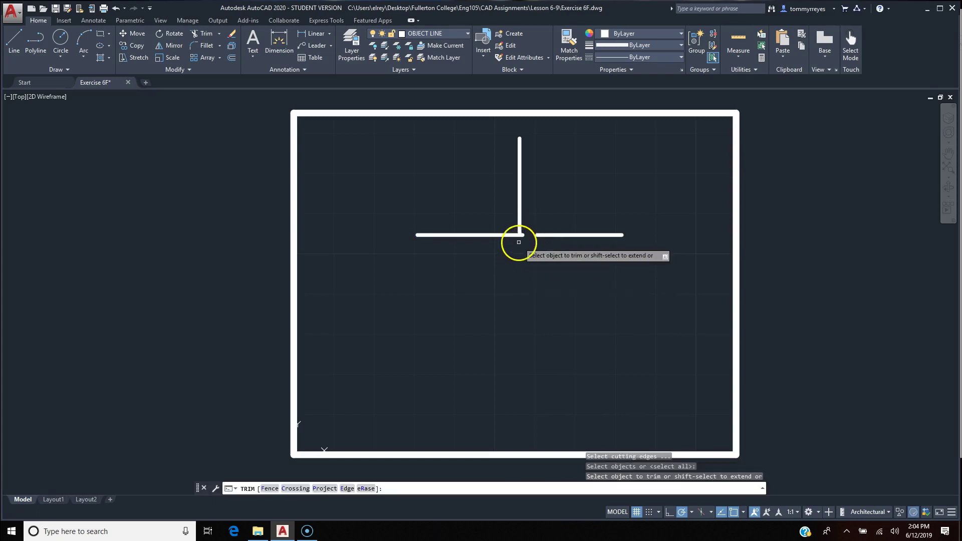
pyautogui.press('Escape')
pyautogui.write('ex')
pyautogui.press('Return')
pyautogui.click(539, 235)
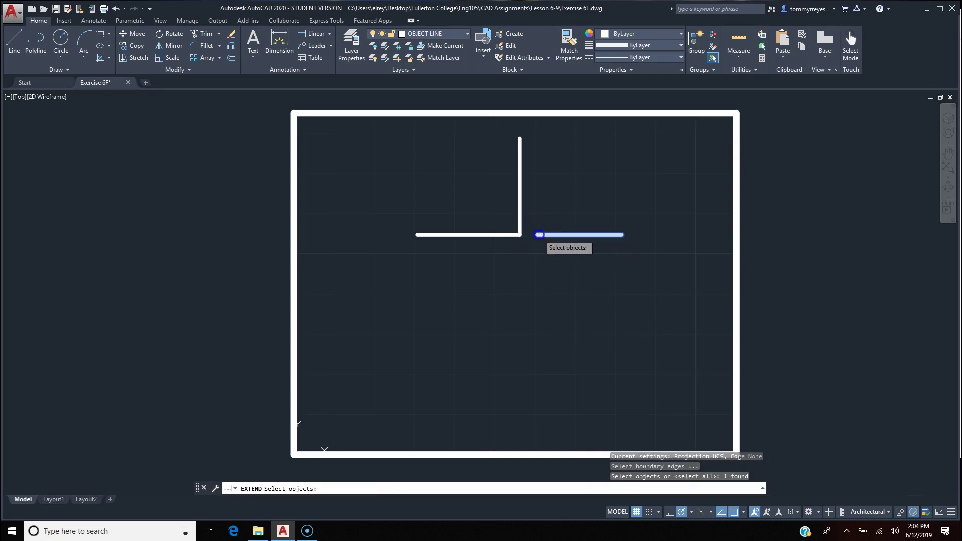
pyautogui.press('Return')
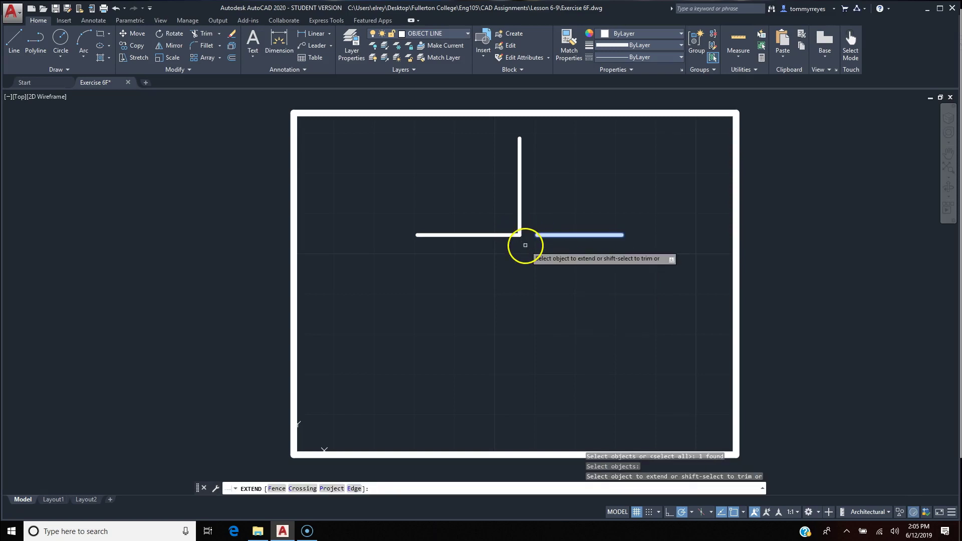
pyautogui.write('e')
pyautogui.press('Return')
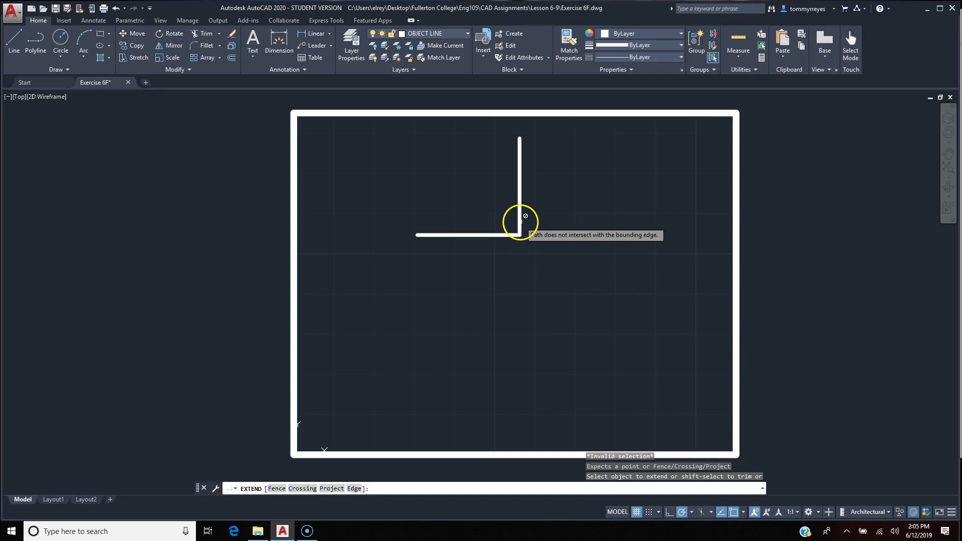
pyautogui.click(518, 221)
pyautogui.press('Escape')
pyautogui.press('Escape')
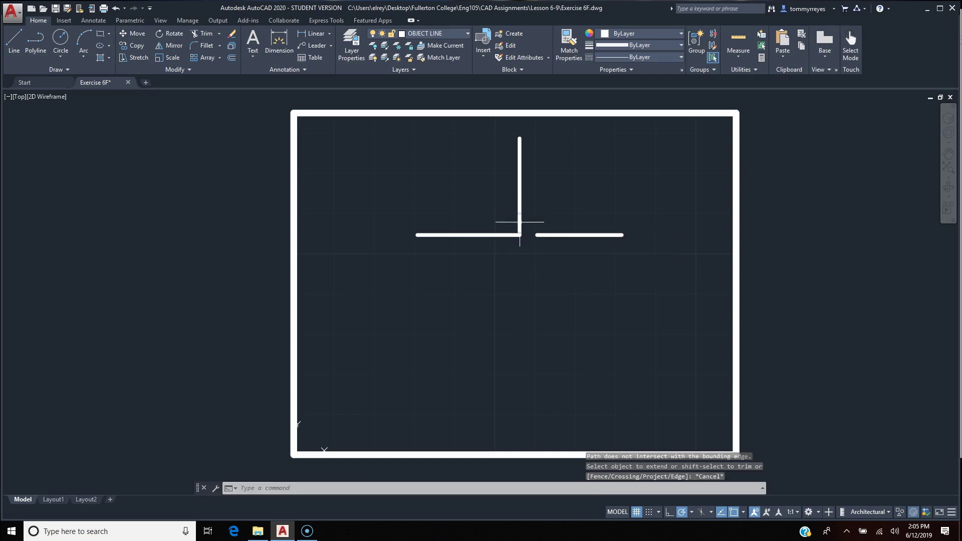
pyautogui.press('Escape')
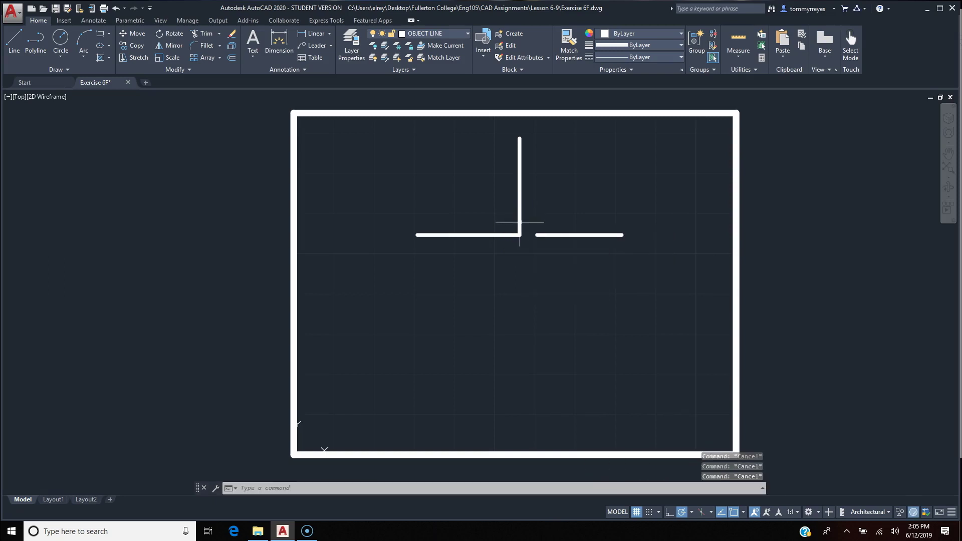
# Extend the right horizontal piece to the vertical line, using the vertical line as the boundary edge.
pyautogui.press('Return')
pyautogui.click(517, 224)
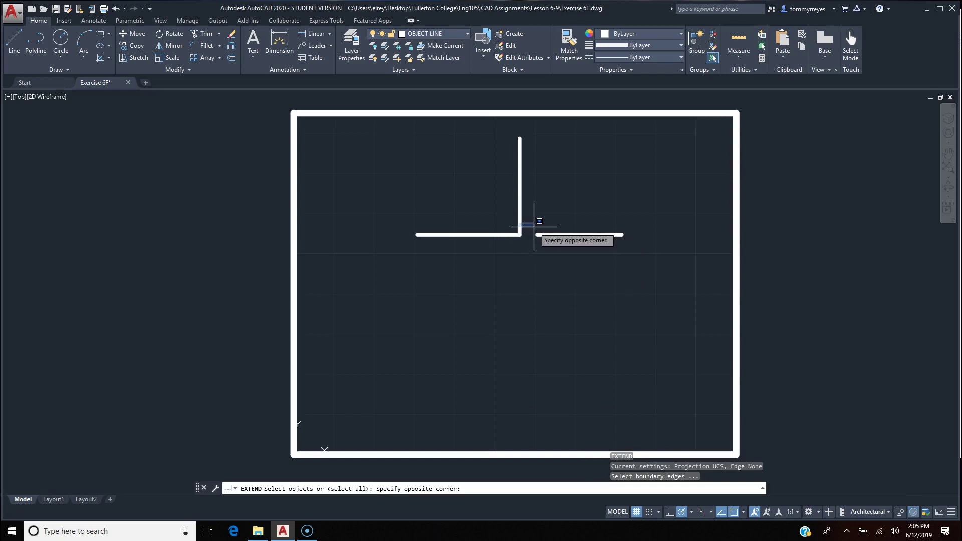
pyautogui.click(523, 216)
pyautogui.click(518, 217)
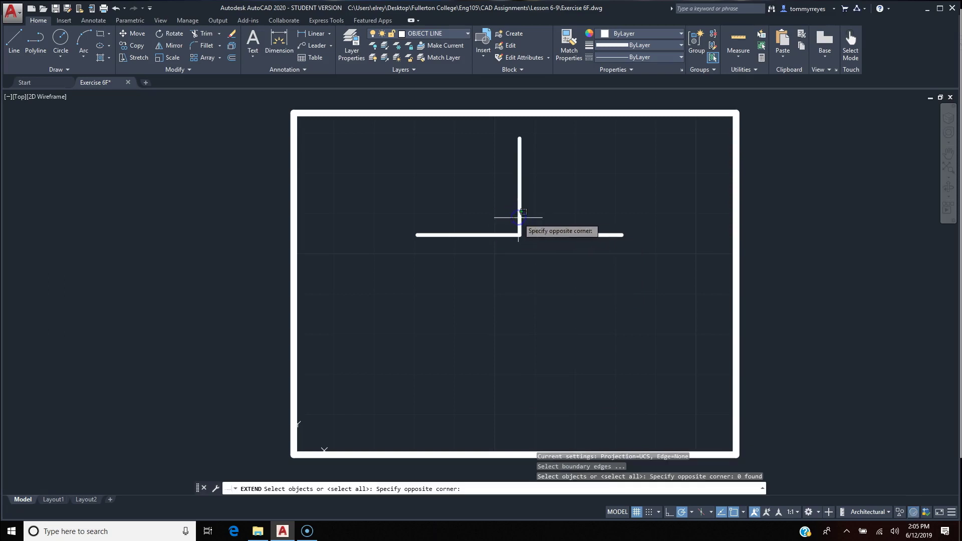
pyautogui.click(517, 220)
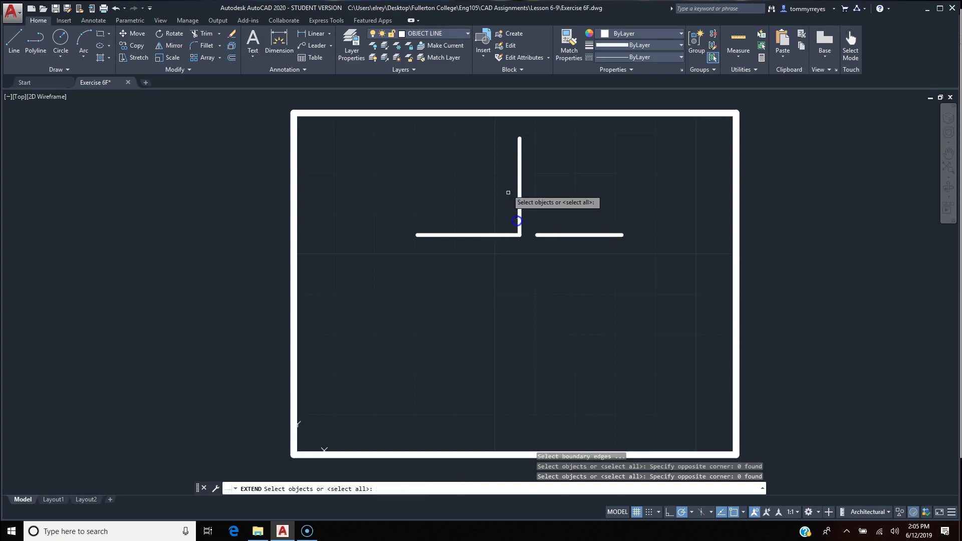
pyautogui.click(520, 160)
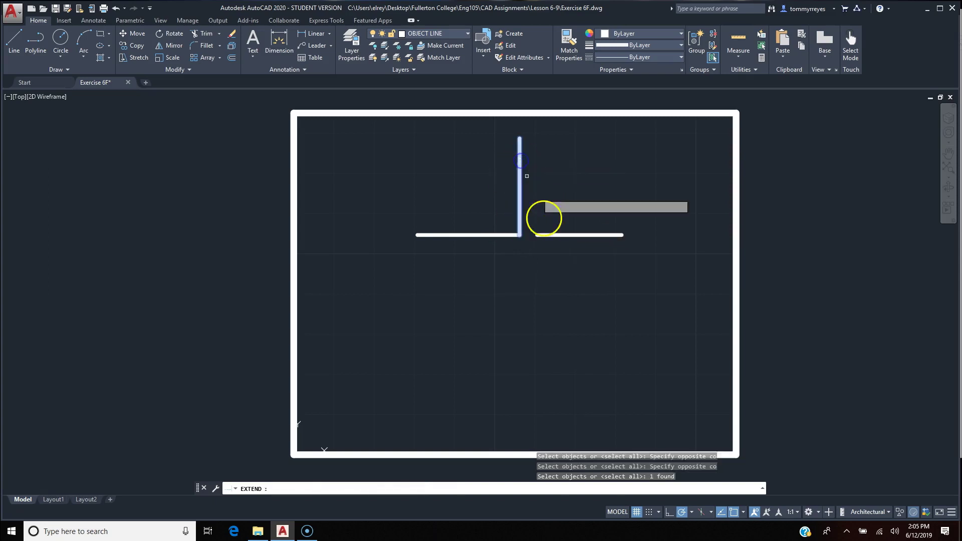
pyautogui.press('Return')
pyautogui.click(539, 235)
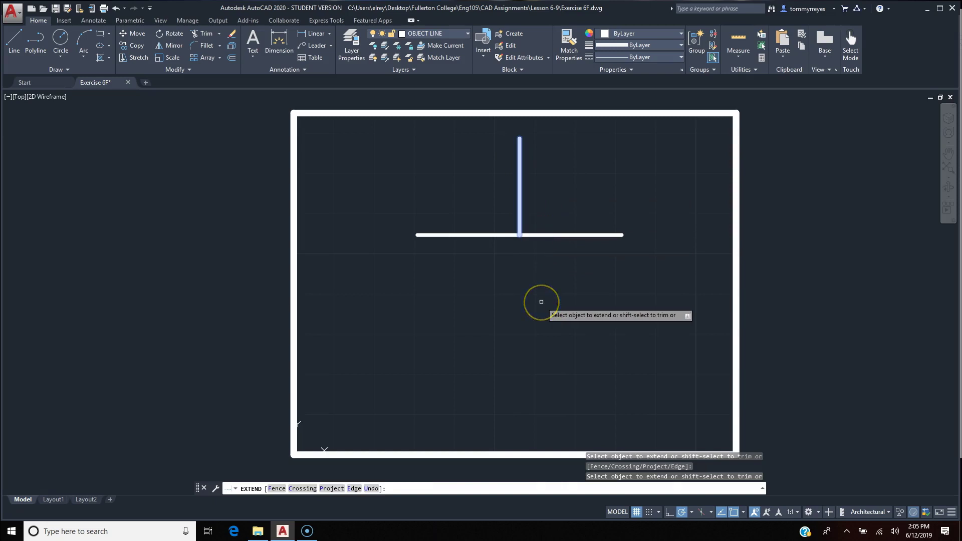
pyautogui.press('Escape')
pyautogui.click(533, 235)
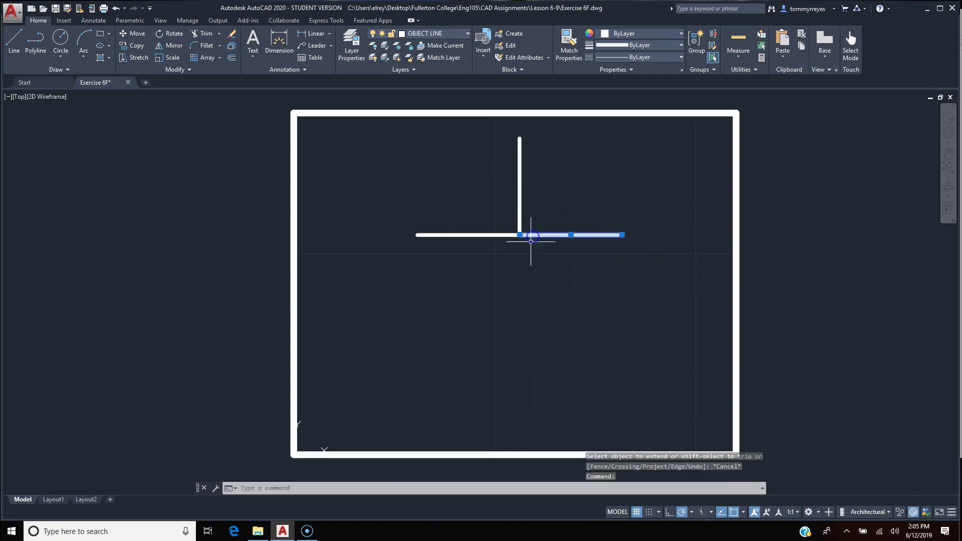
pyautogui.rightClick(534, 279)
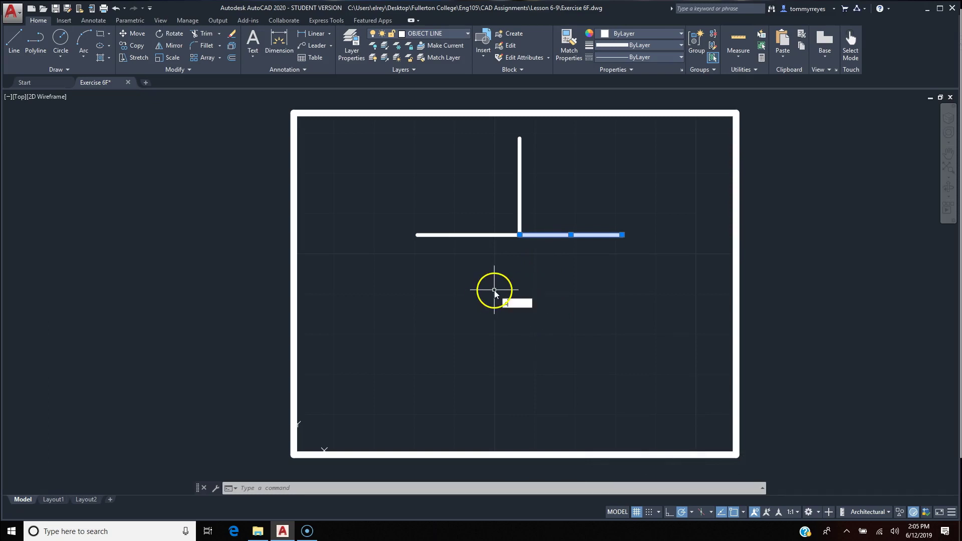
# Draw a circle centred below the junction of the lines, large enough to cross the horizontal line on both sides.
pyautogui.write('c')
pyautogui.press('Return')
pyautogui.click(527, 274)
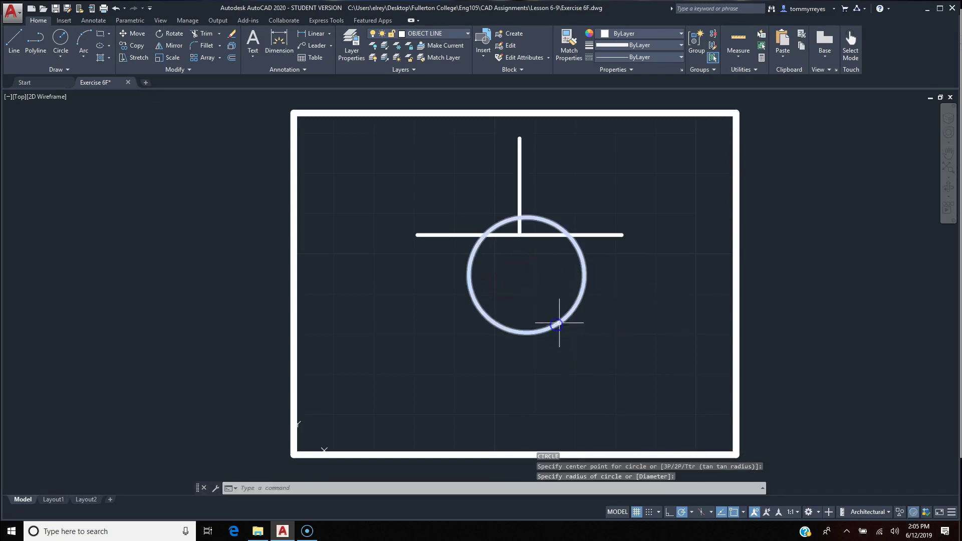
# Break the circle to remove its right-hand arc, from the lower right up to just above the horizontal line.
pyautogui.write('br')
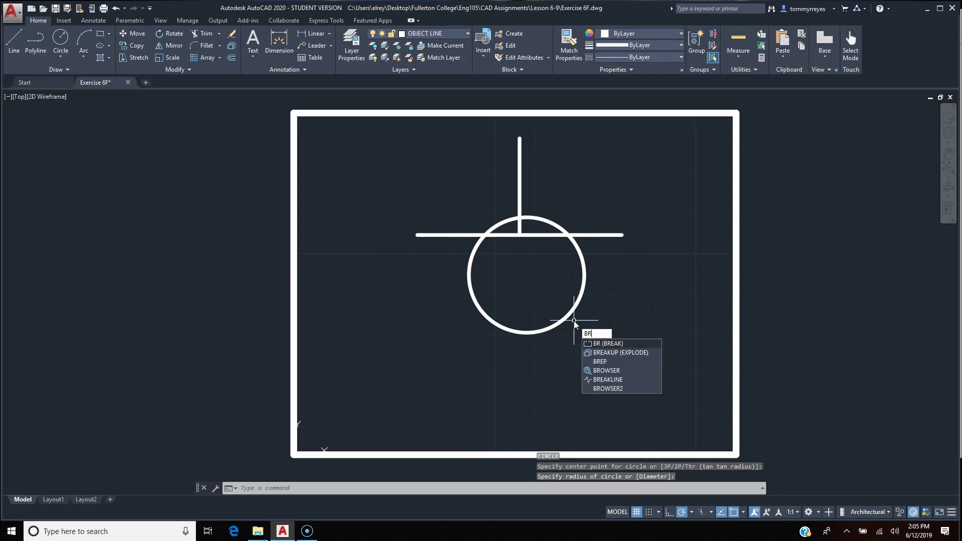
pyautogui.press('Return')
pyautogui.click(569, 318)
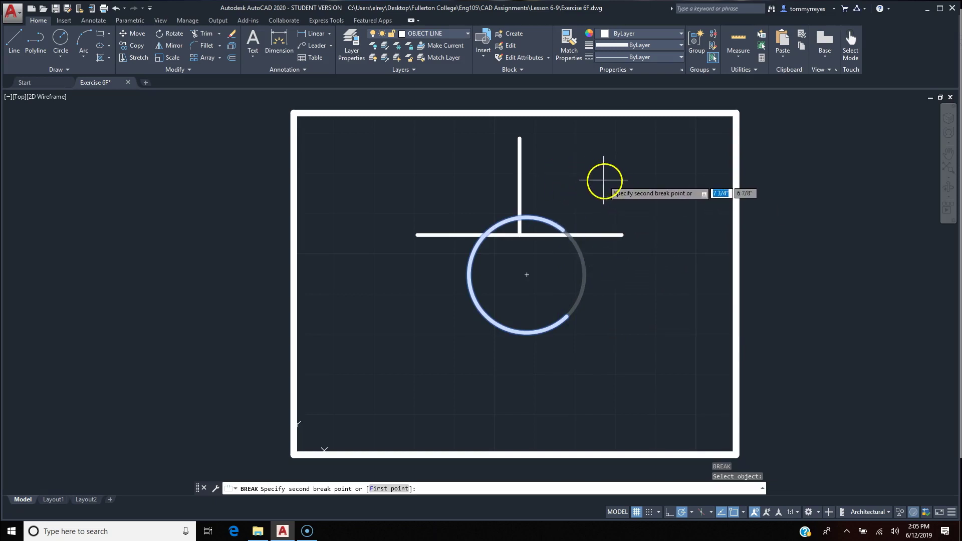
pyautogui.click(577, 164)
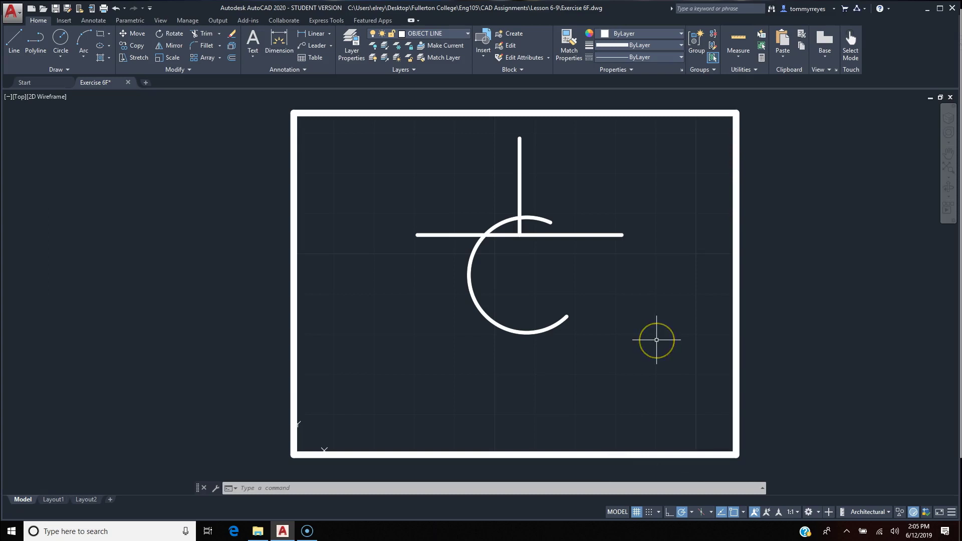
# Trim away the part of the arc below the horizontal line, using all objects as cutting edges.
pyautogui.write('TR')
pyautogui.press('Return')
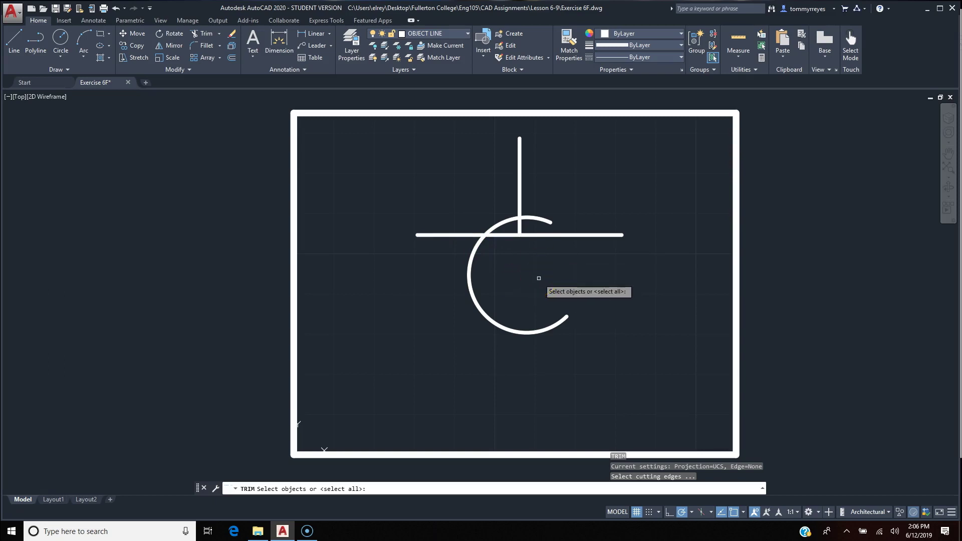
pyautogui.press('Return')
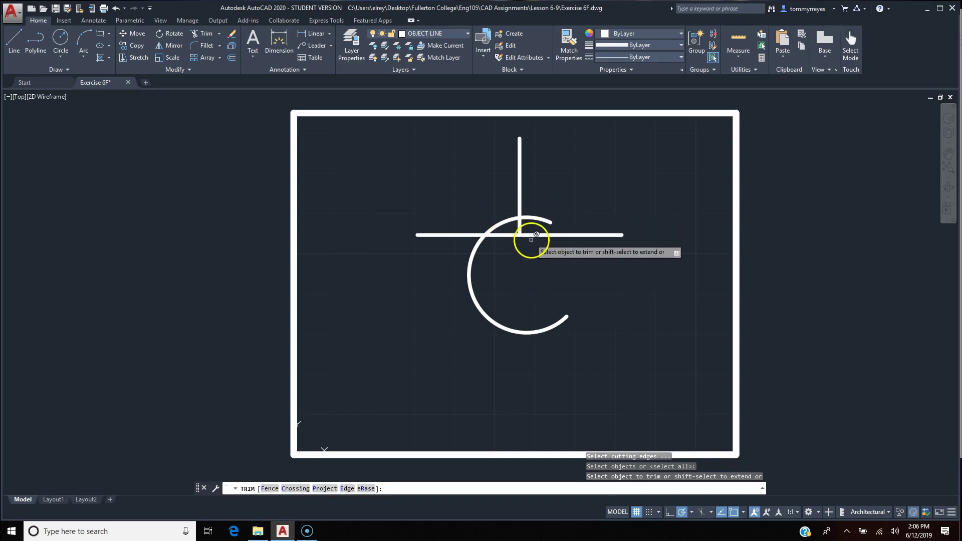
pyautogui.click(525, 233)
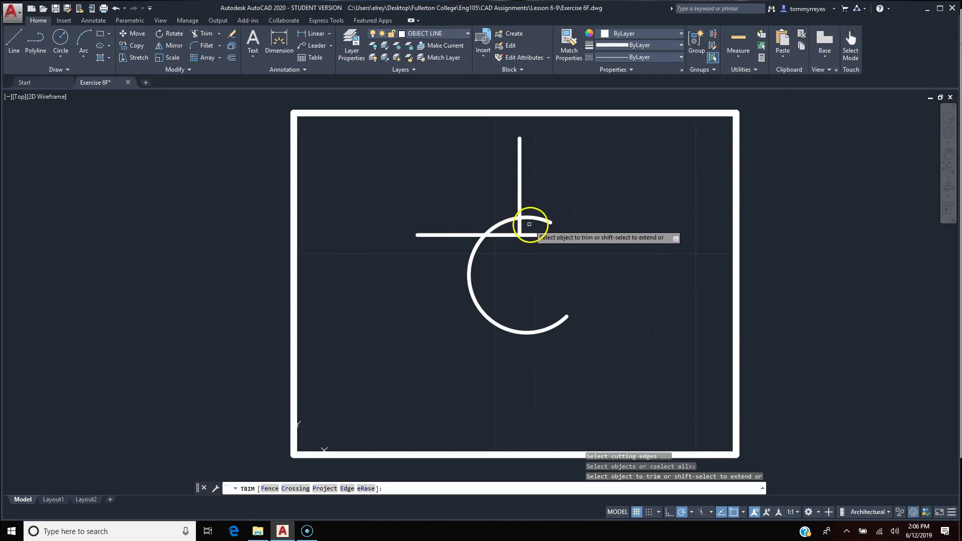
pyautogui.click(558, 323)
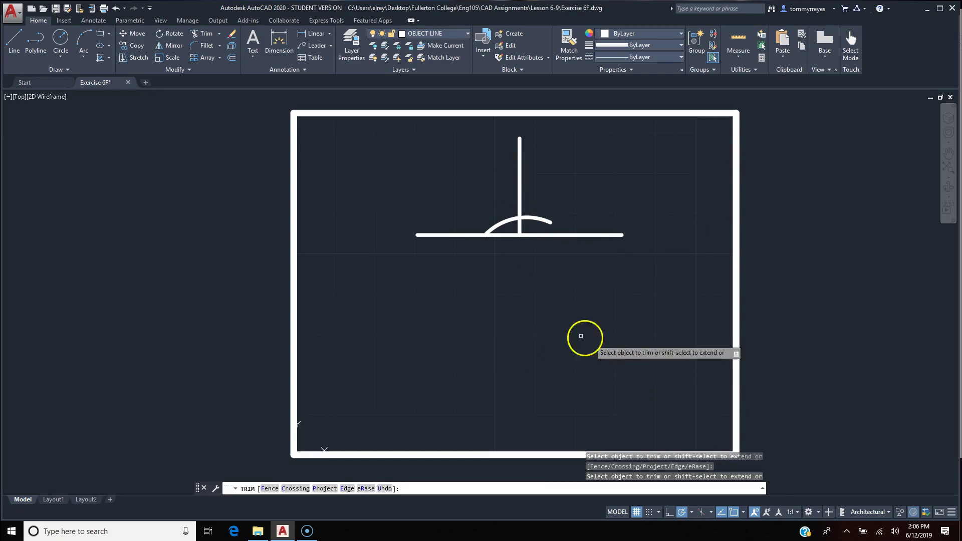
pyautogui.press('Return')
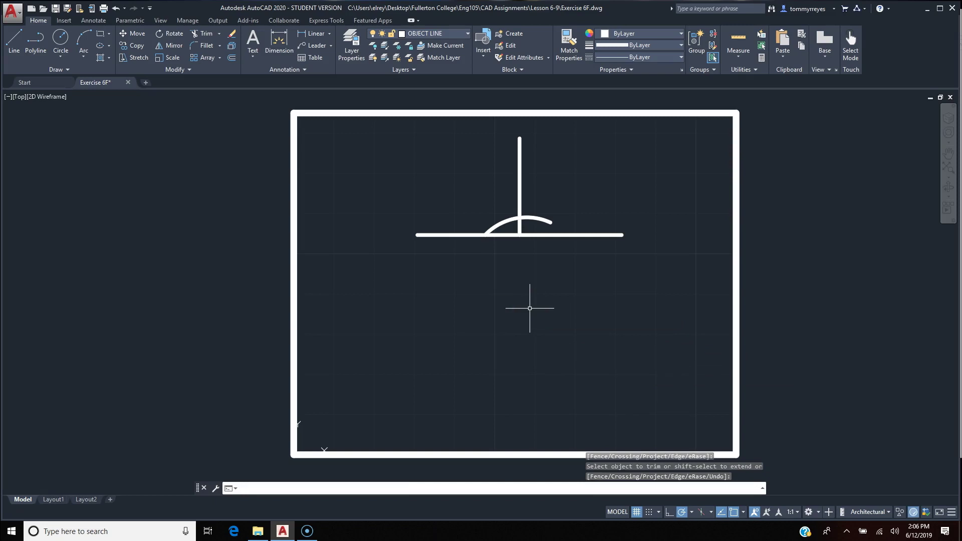
# Draw a vertical line from the right end of the horizontal line up to the height of the existing vertical line's top.
pyautogui.write('l')
pyautogui.press('Return')
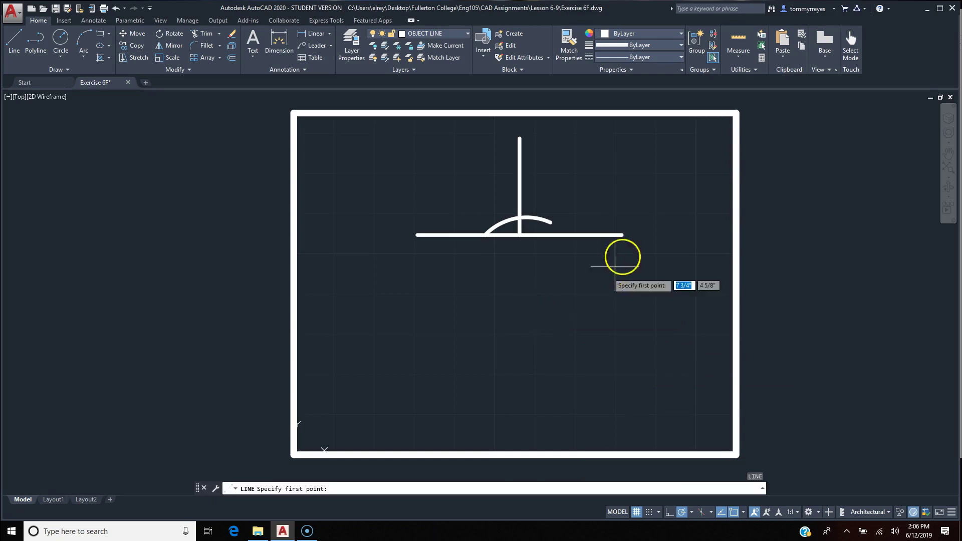
pyautogui.click(622, 234)
pyautogui.click(622, 138)
pyautogui.press('Return')
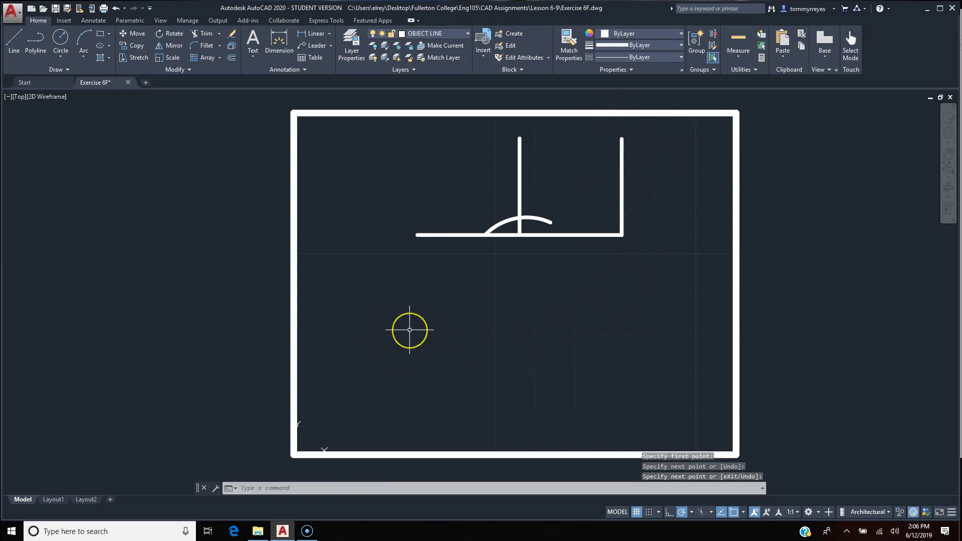
# Offset both pieces of the horizontal line 2 inches downward with the Through option.
pyautogui.press('Return')
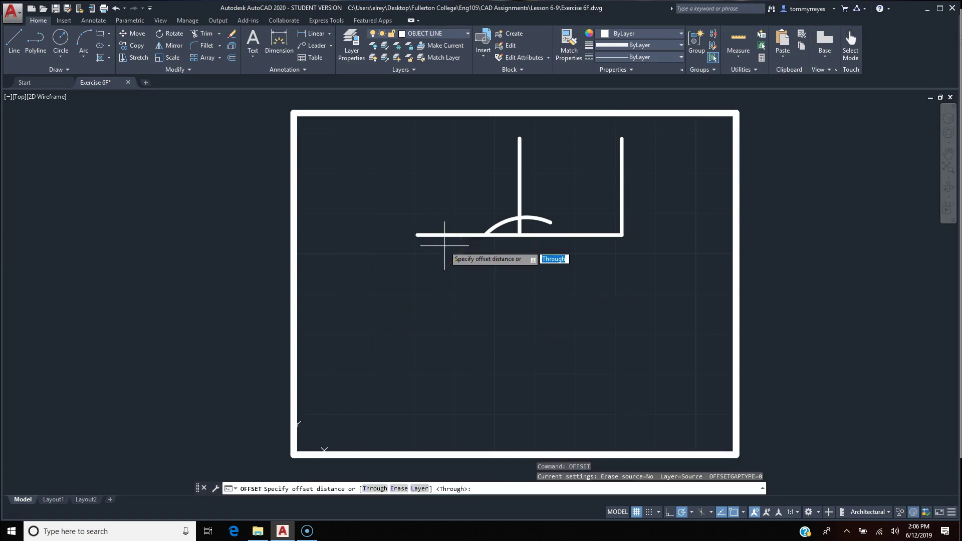
pyautogui.press('Return')
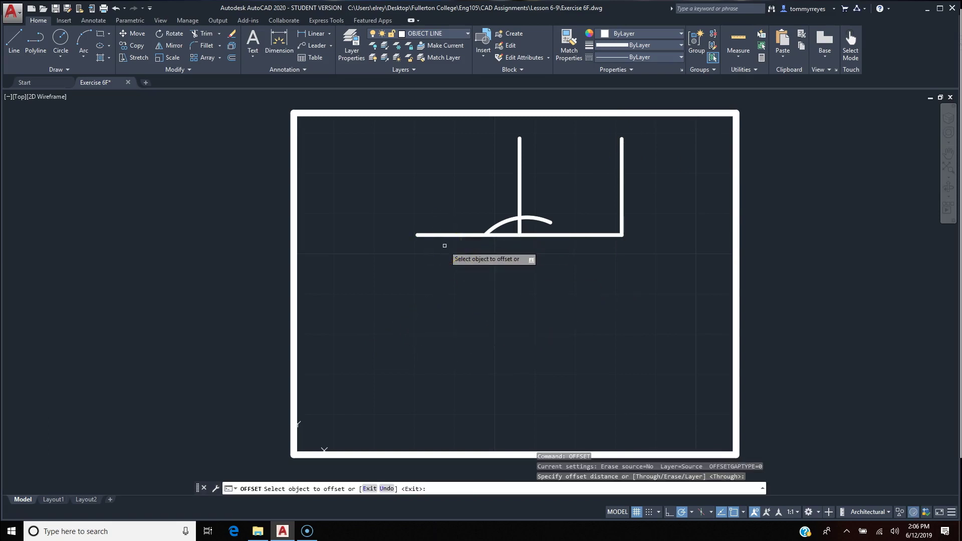
pyautogui.click(440, 235)
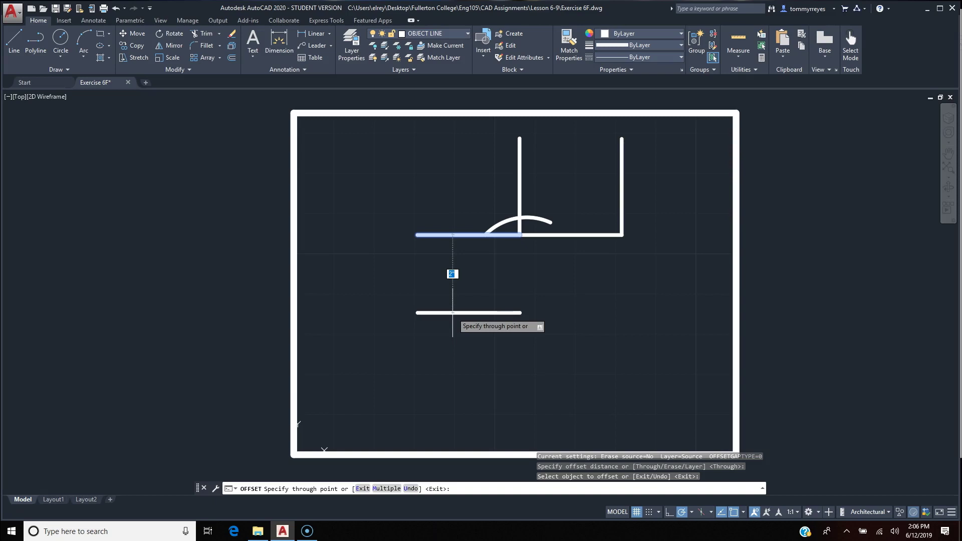
pyautogui.press('Return')
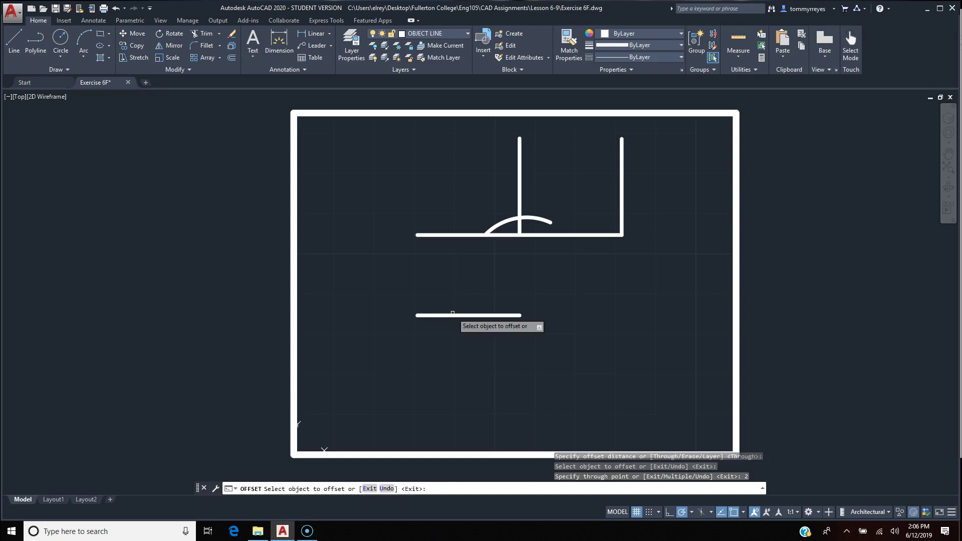
pyautogui.click(555, 236)
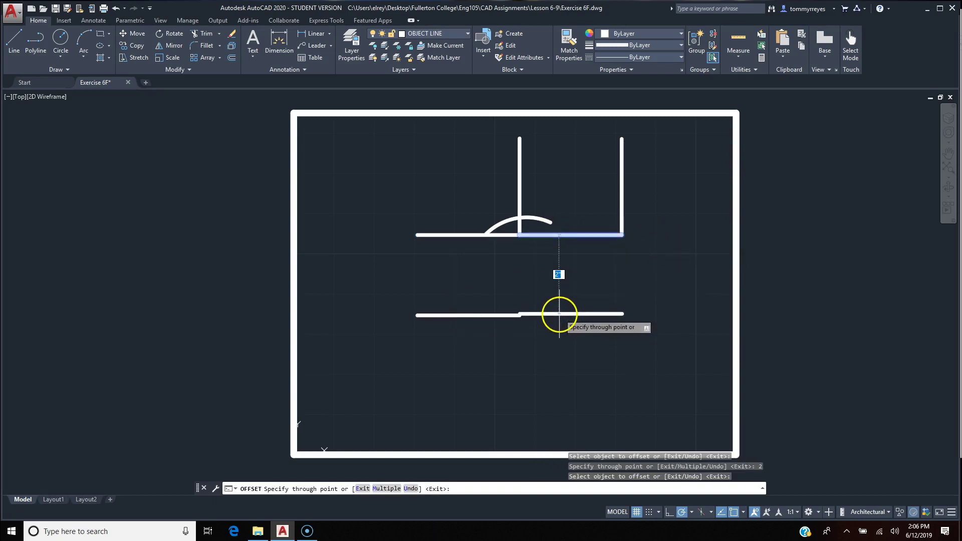
pyautogui.press('Return')
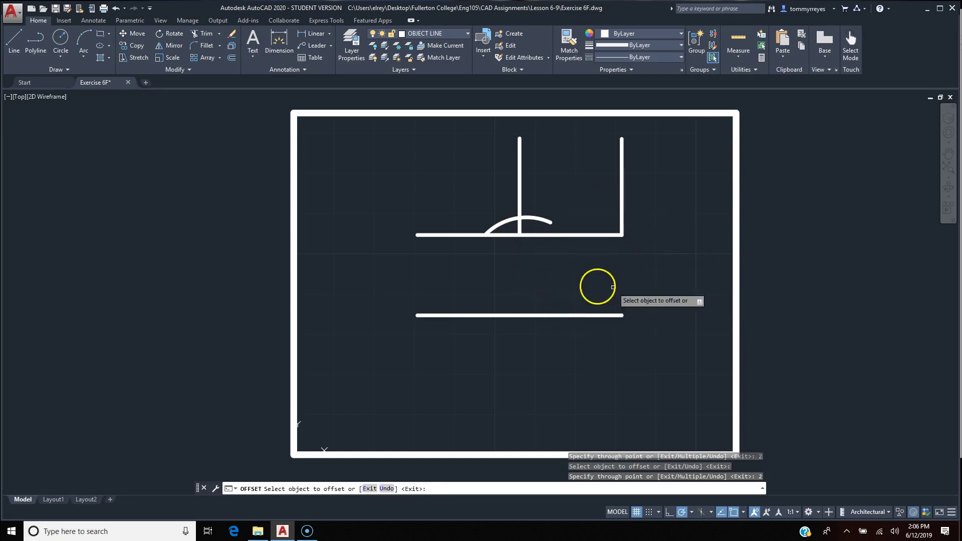
pyautogui.press('Escape')
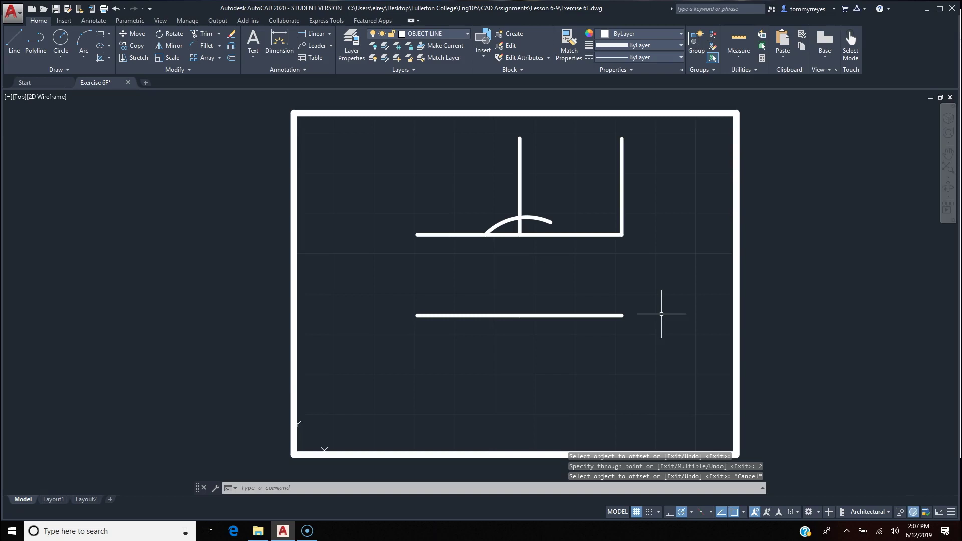
# Extend both vertical lines down to the lower horizontal line, using its right-hand piece as the boundary edge.
pyautogui.write('ex')
pyautogui.press('Return')
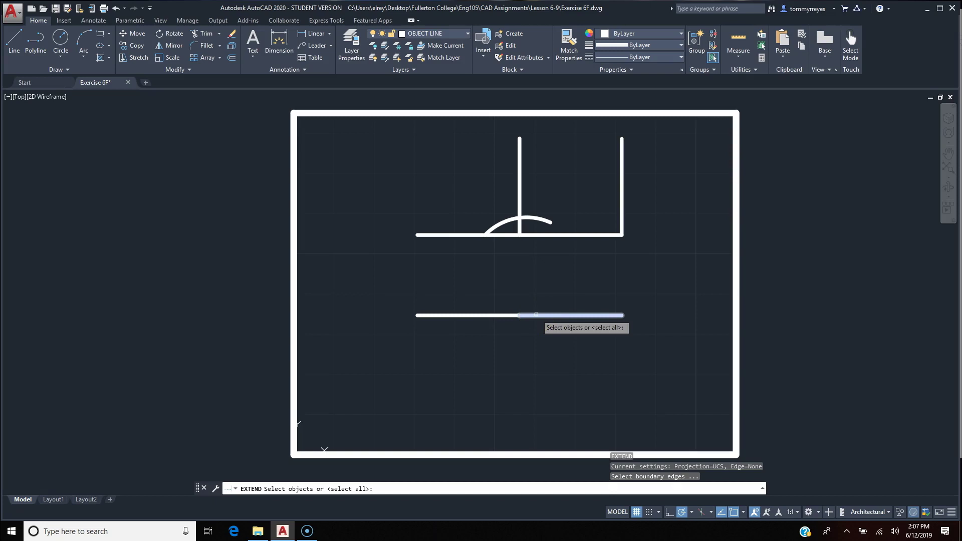
pyautogui.click(507, 315)
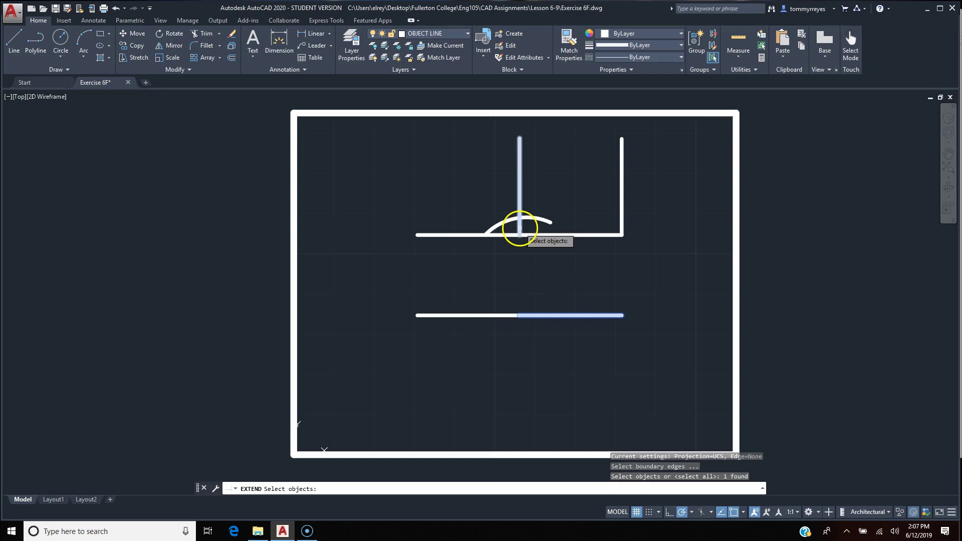
pyautogui.press('Return')
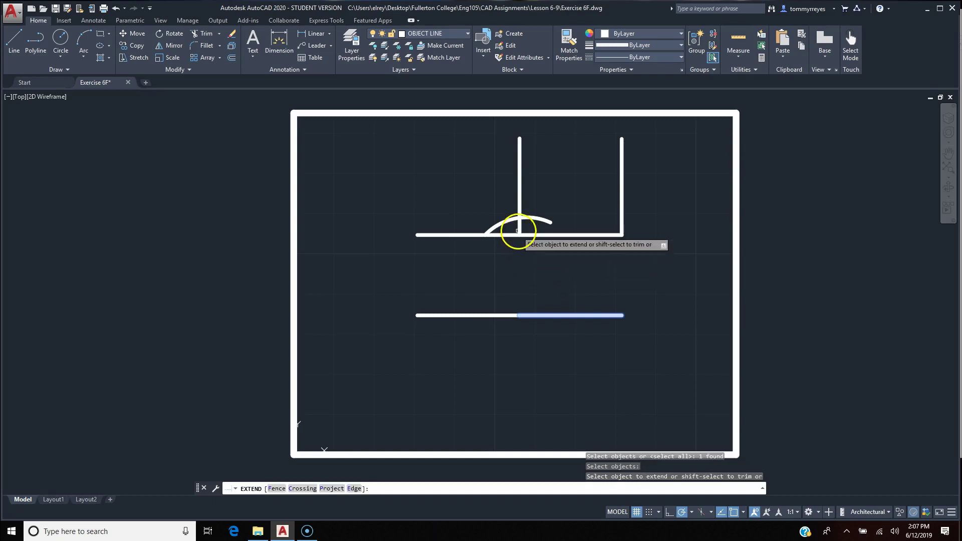
pyautogui.click(520, 228)
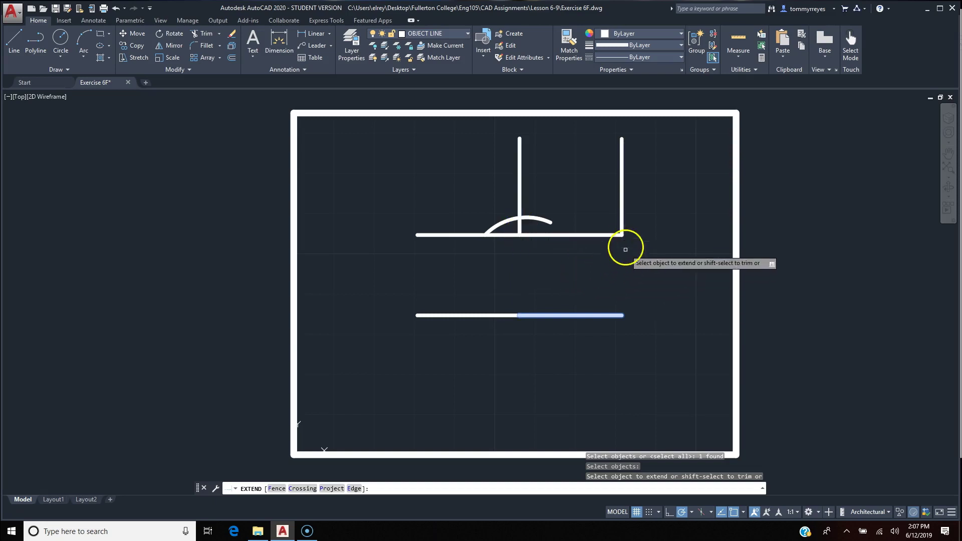
pyautogui.click(527, 234)
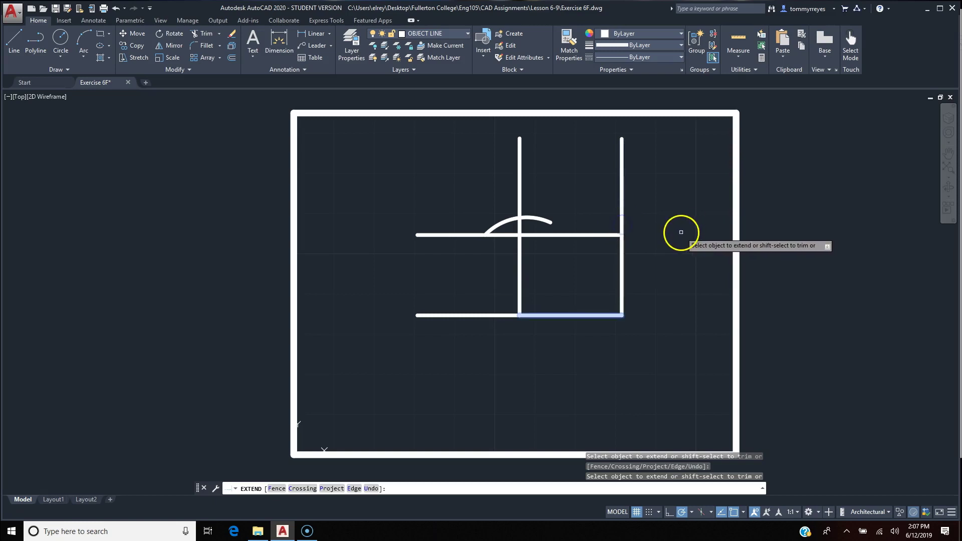
pyautogui.press('Return')
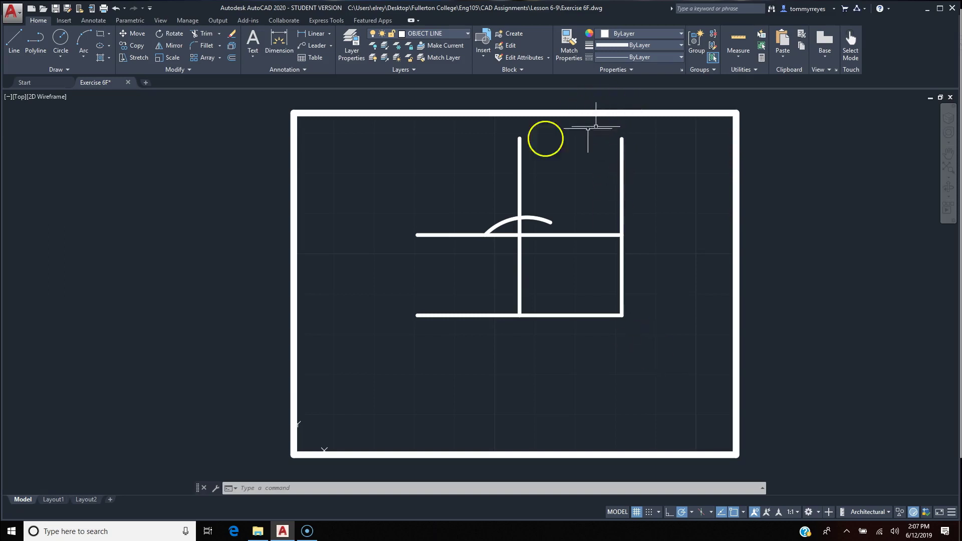
# Move all the lines and the arc straight down to centre them within the border, using a base point outside the border.
pyautogui.click(381, 123)
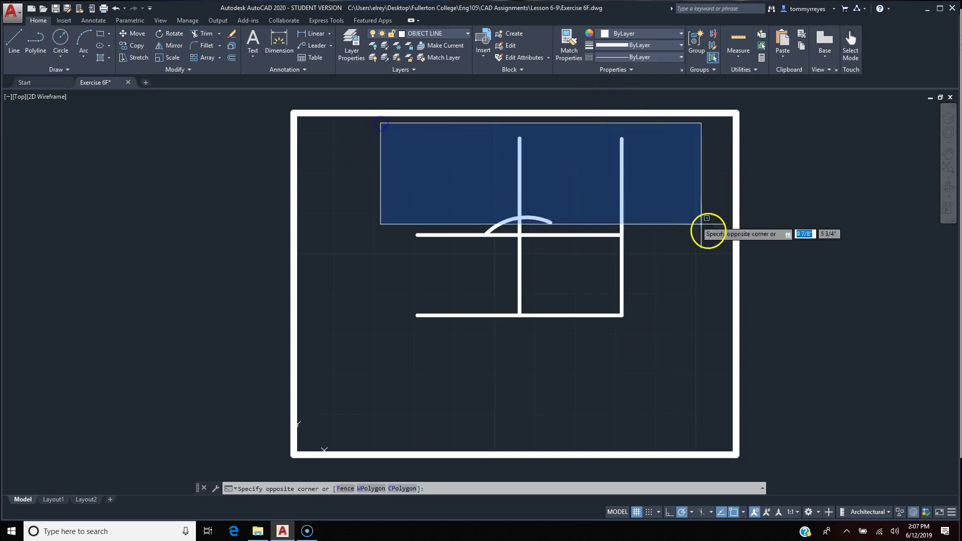
pyautogui.click(660, 355)
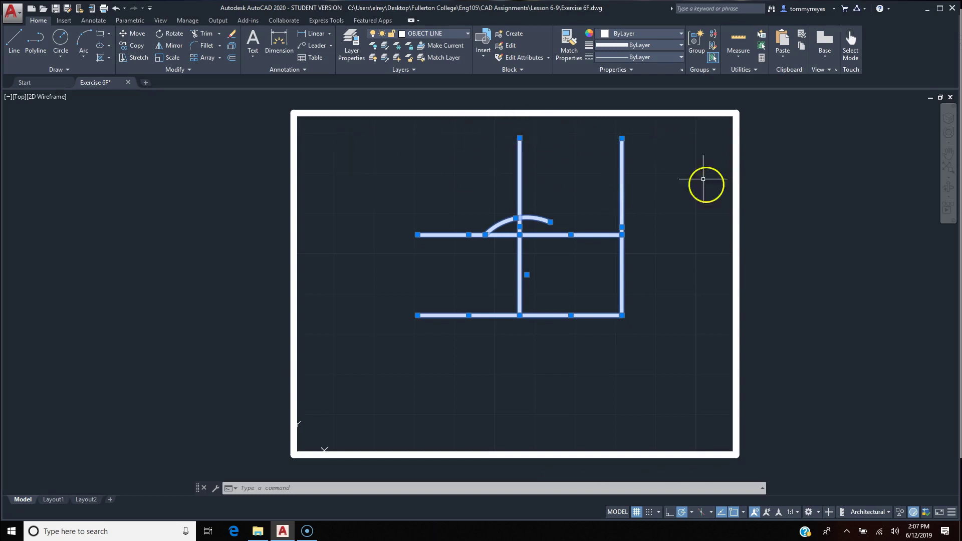
pyautogui.write('M')
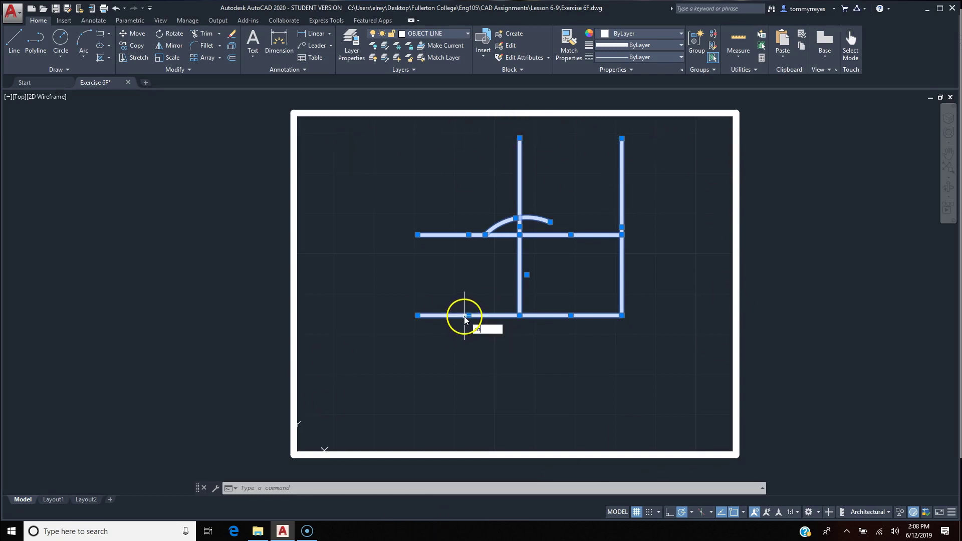
pyautogui.press('Return')
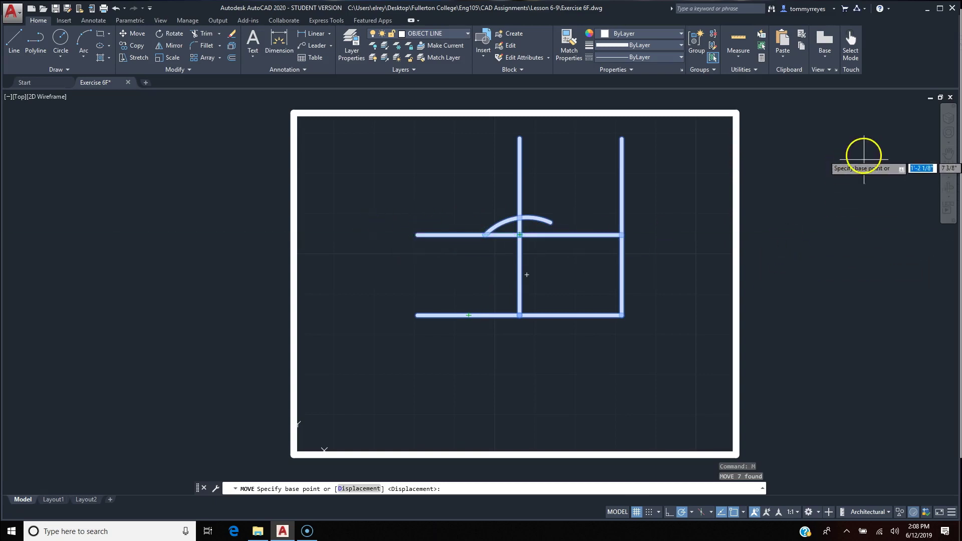
pyautogui.click(866, 180)
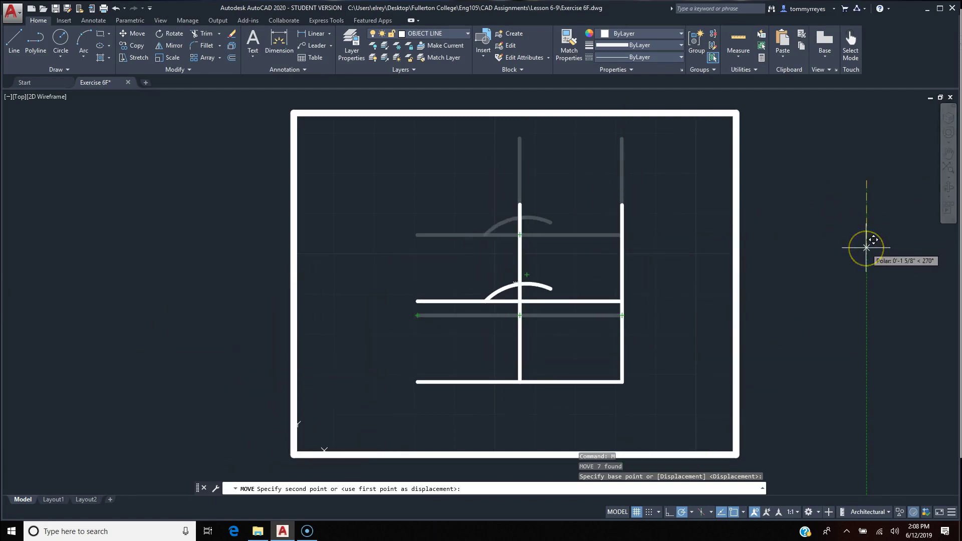
pyautogui.click(867, 235)
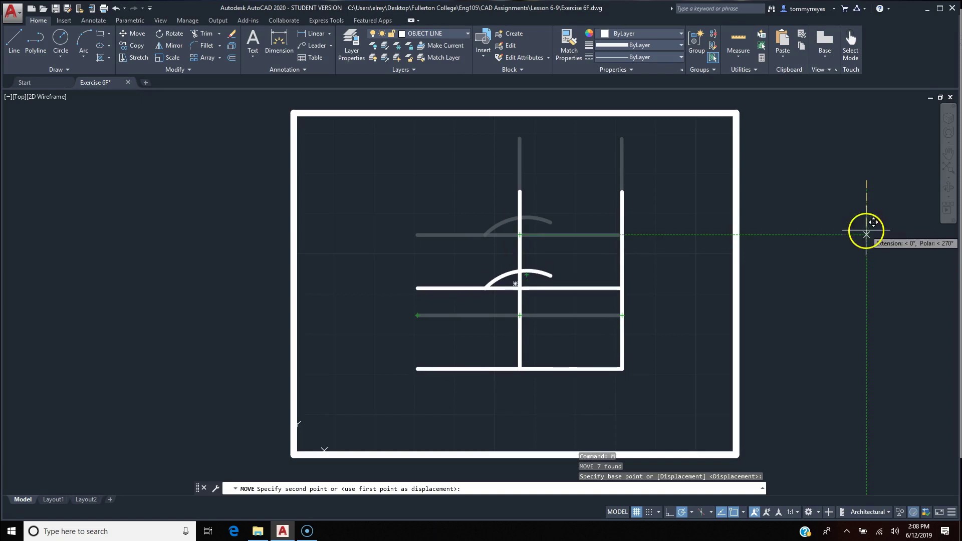
pyautogui.click(866, 226)
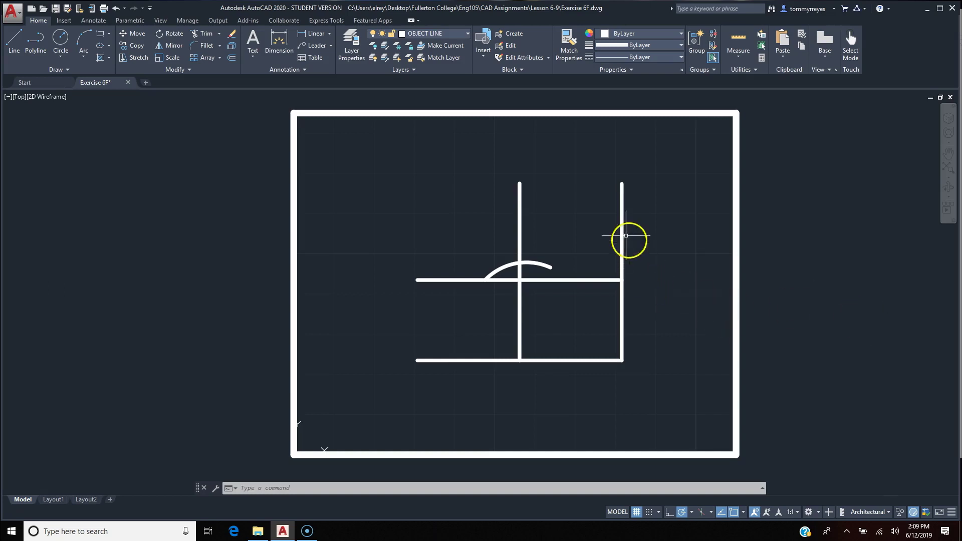
# Erase all the lines and the arc inside the border.
pyautogui.click(386, 166)
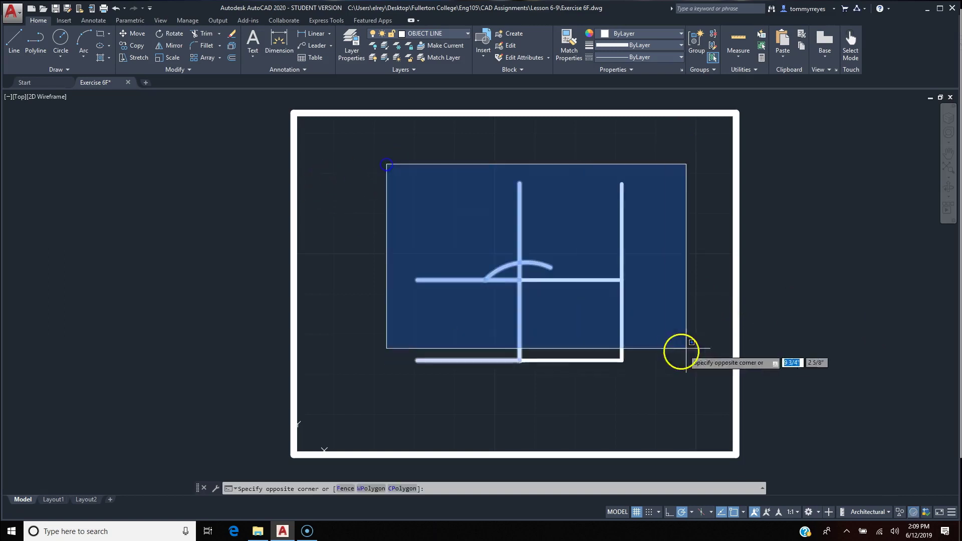
pyautogui.click(685, 398)
pyautogui.press('Delete')
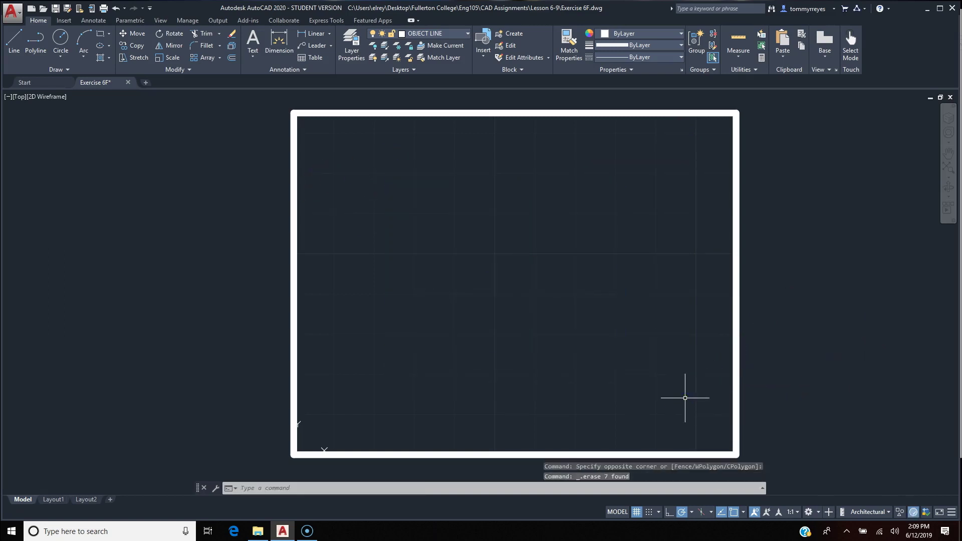
# Draw a large rectangle within the border and check that its four sides select as a single object.
pyautogui.write('c')
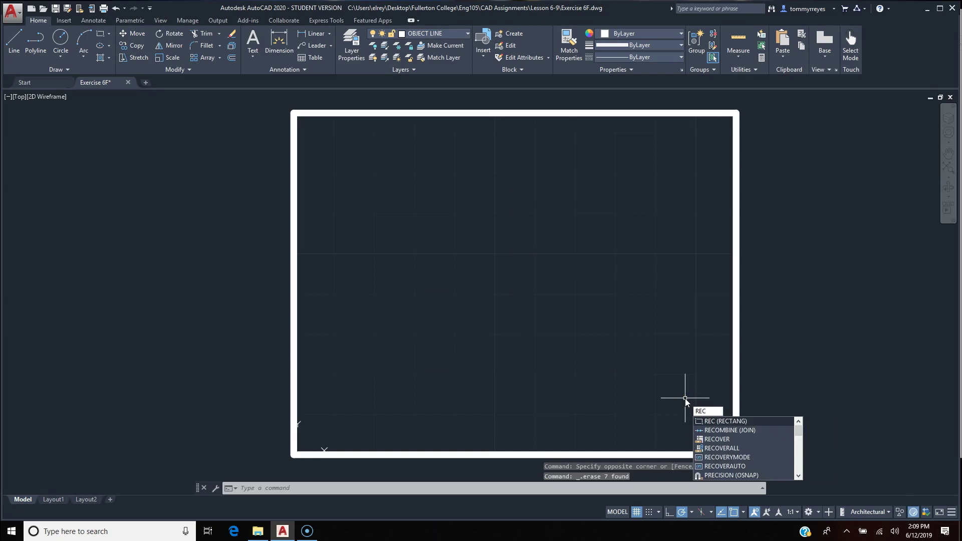
pyautogui.press('Return')
pyautogui.click(410, 180)
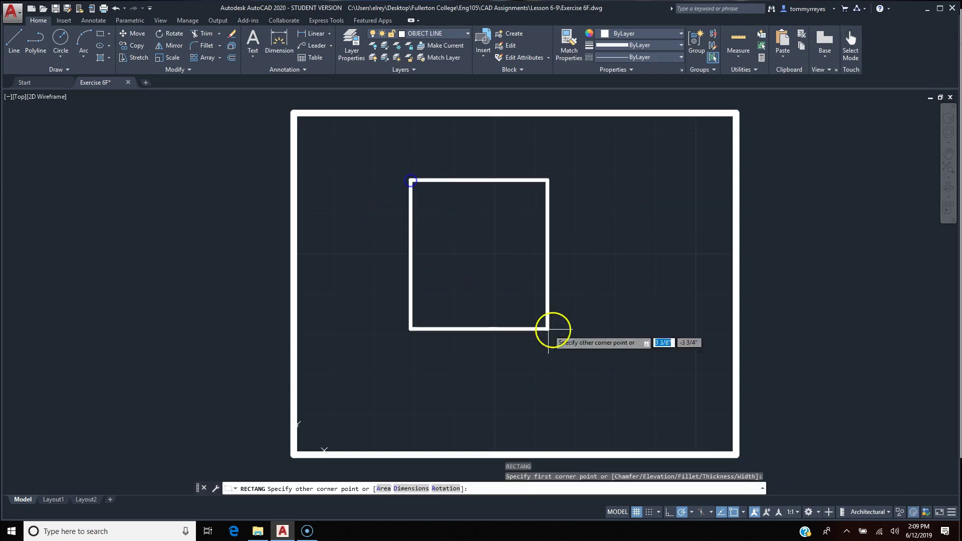
pyautogui.click(659, 349)
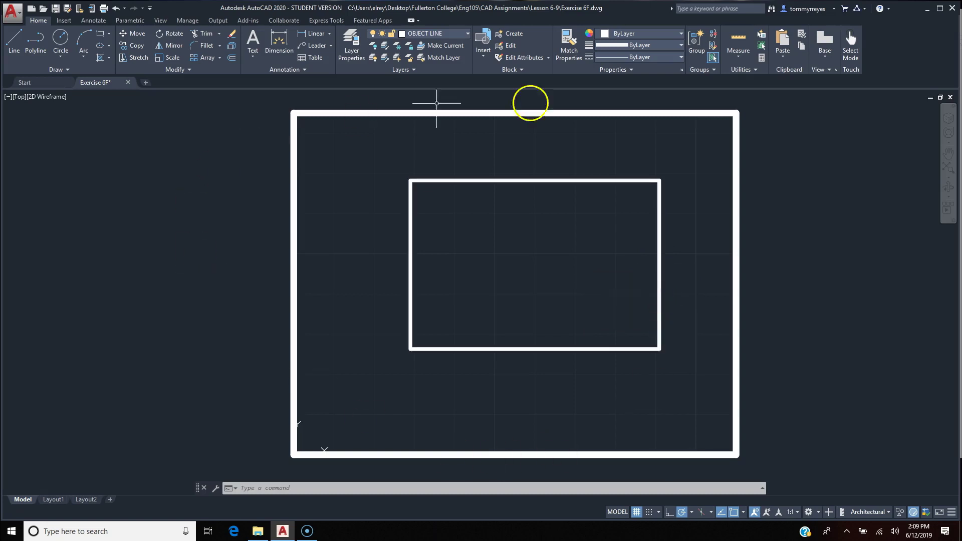
pyautogui.click(571, 181)
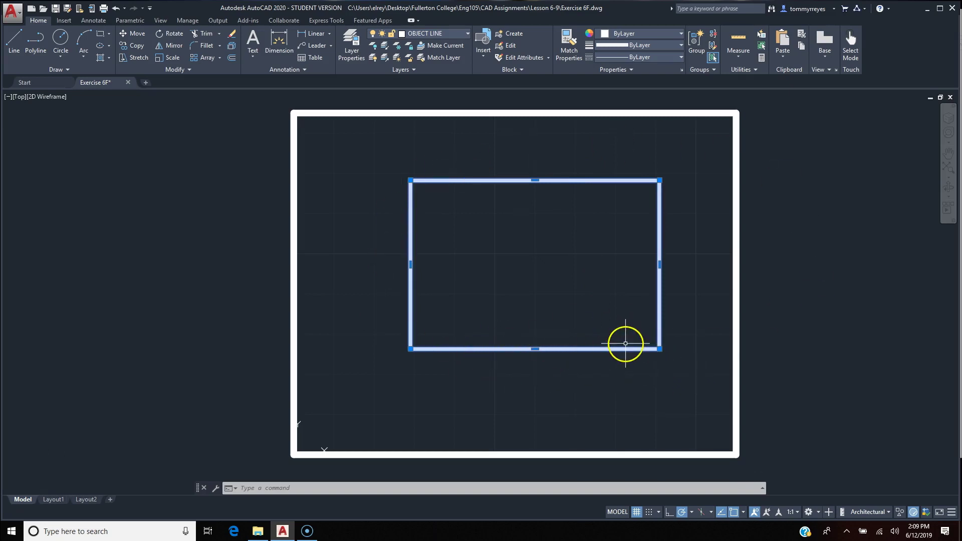
pyautogui.press('Escape')
# Draw an L-shape inside the large rectangle: a vertical line about 1 7/8" down, continuing into a horizontal line about 3 1/8" to the right.
pyautogui.write('l')
pyautogui.press('Return')
pyautogui.click(469, 231)
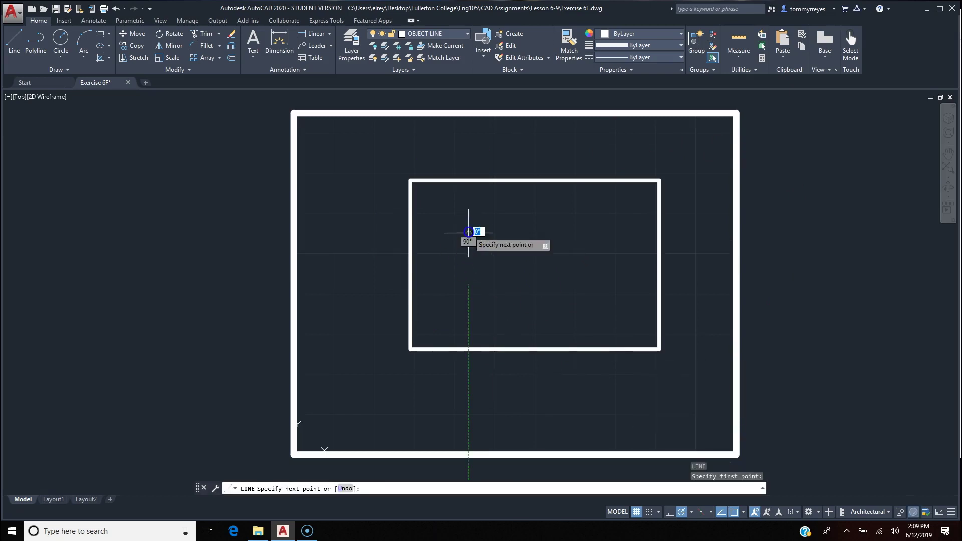
pyautogui.click(468, 308)
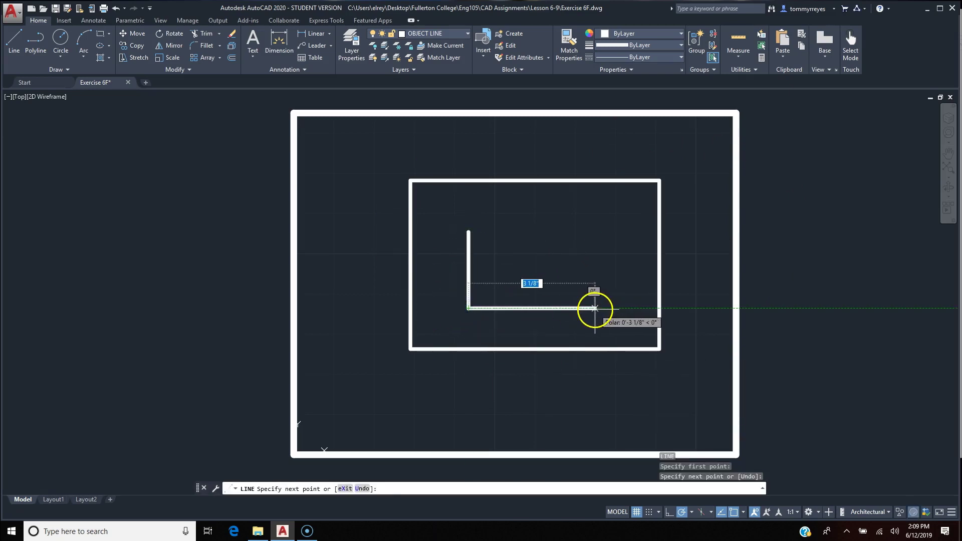
pyautogui.click(595, 308)
pyautogui.press('Return')
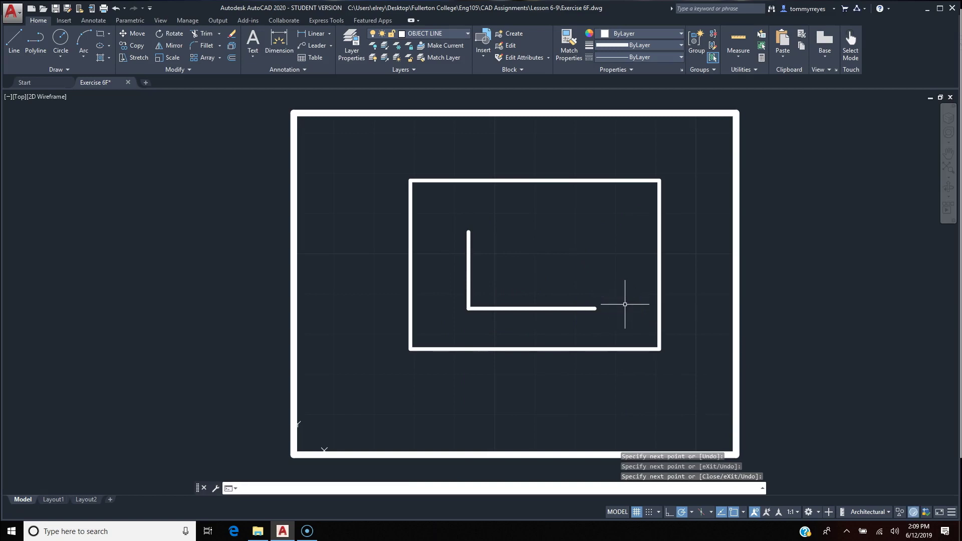
pyautogui.write('mi')
pyautogui.press('Return')
pyautogui.click(507, 285)
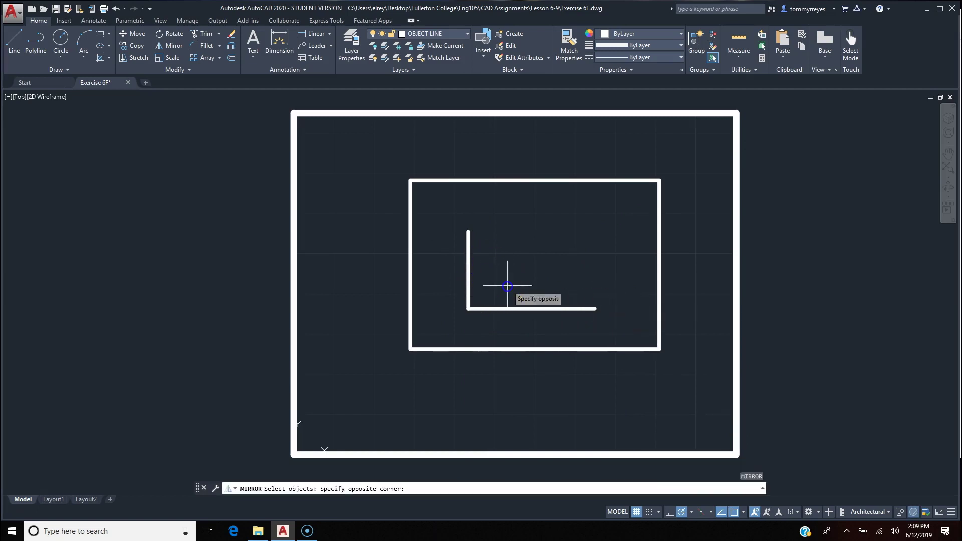
pyautogui.click(447, 319)
pyautogui.press('Return')
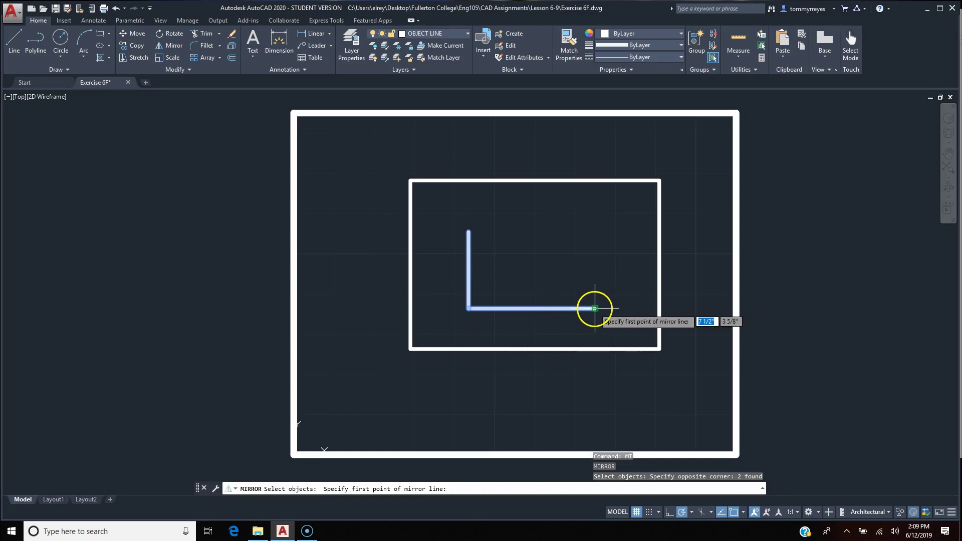
pyautogui.click(595, 308)
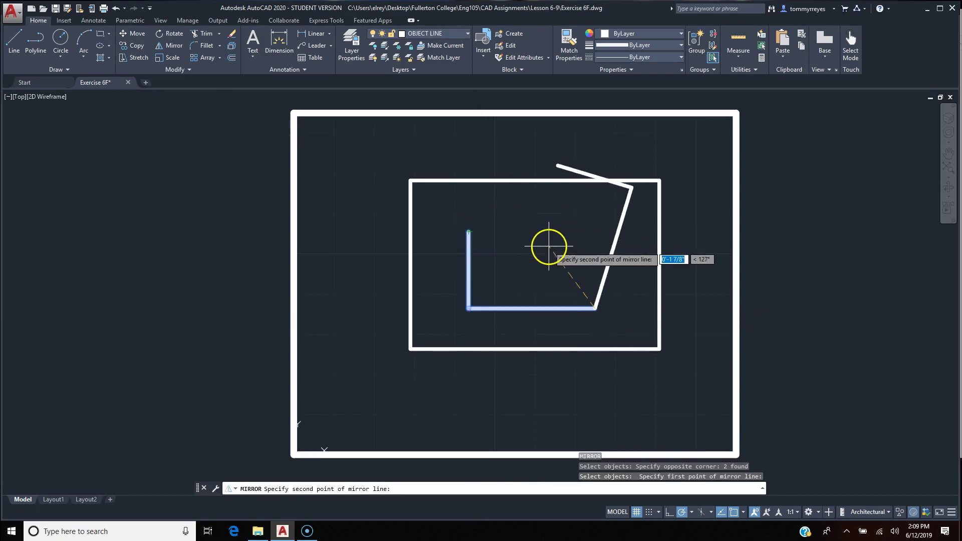
pyautogui.press('Escape')
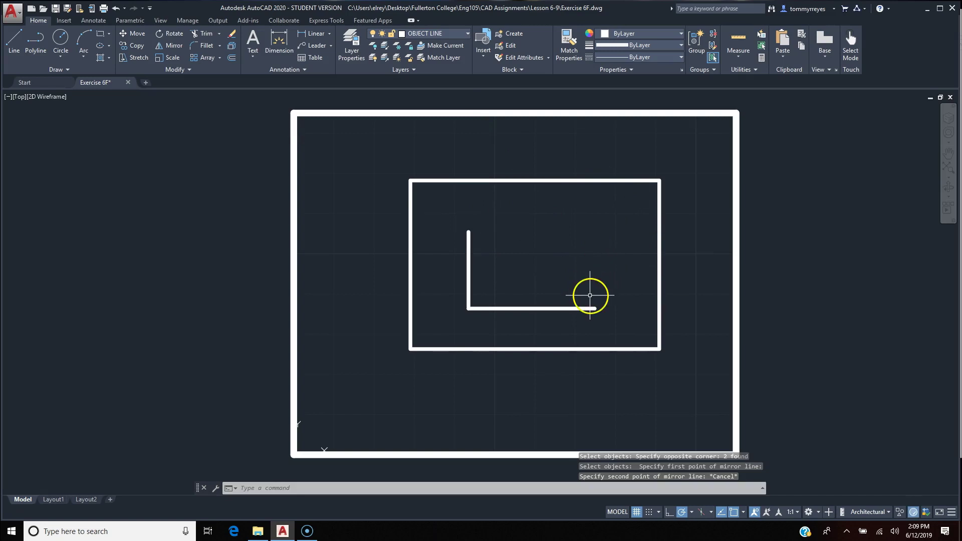
# Copy the L-shape's vertical line from its lower endpoint to the right end of the horizontal line.
pyautogui.write('co')
pyautogui.press('Return')
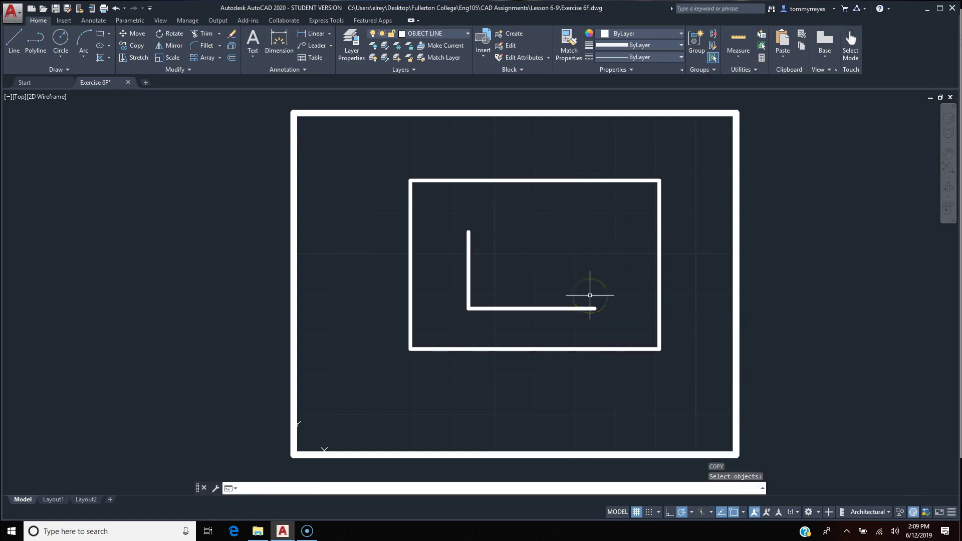
pyautogui.click(468, 282)
pyautogui.press('Return')
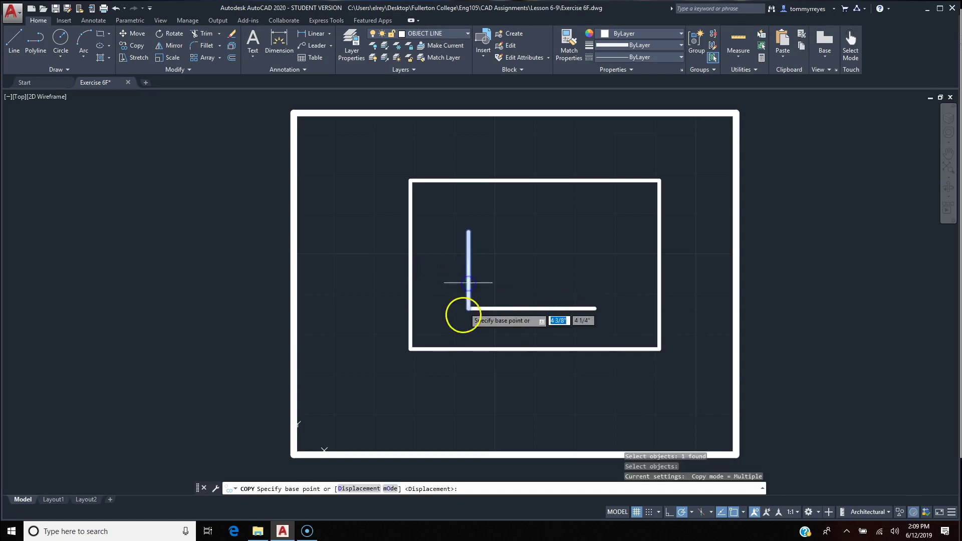
pyautogui.click(469, 308)
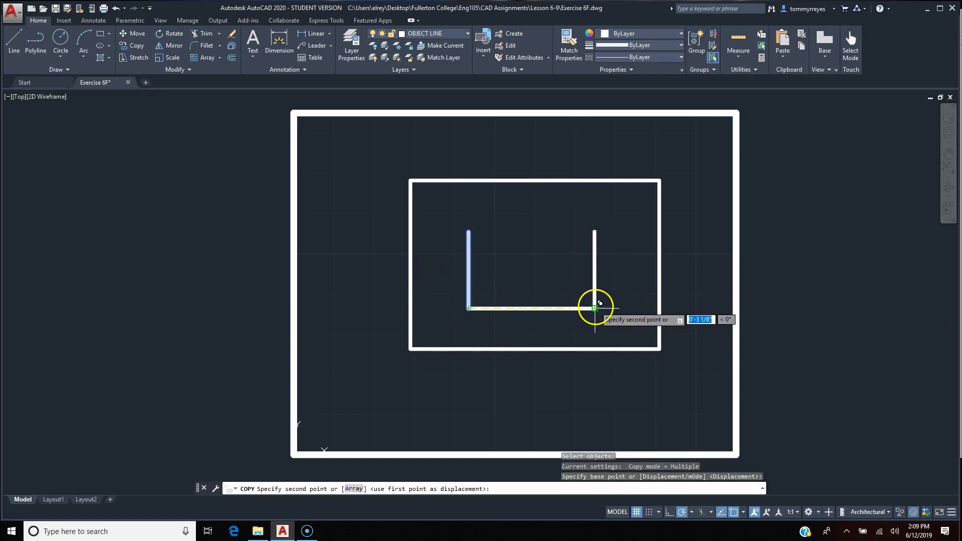
pyautogui.click(594, 308)
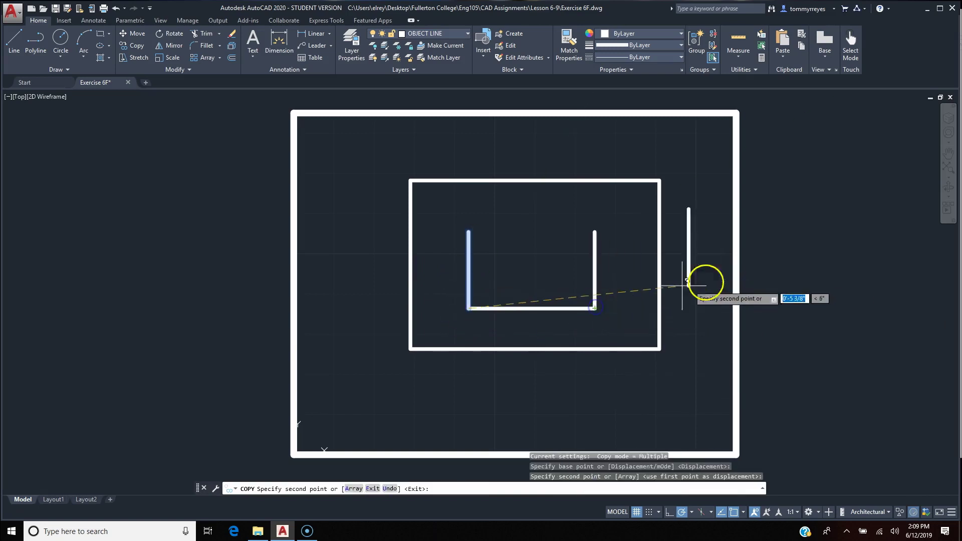
pyautogui.press('Return')
# Copy the horizontal line from its right end up to the top of the right vertical line, closing the small rectangle.
pyautogui.press('Return')
pyautogui.click(563, 308)
pyautogui.press('Return')
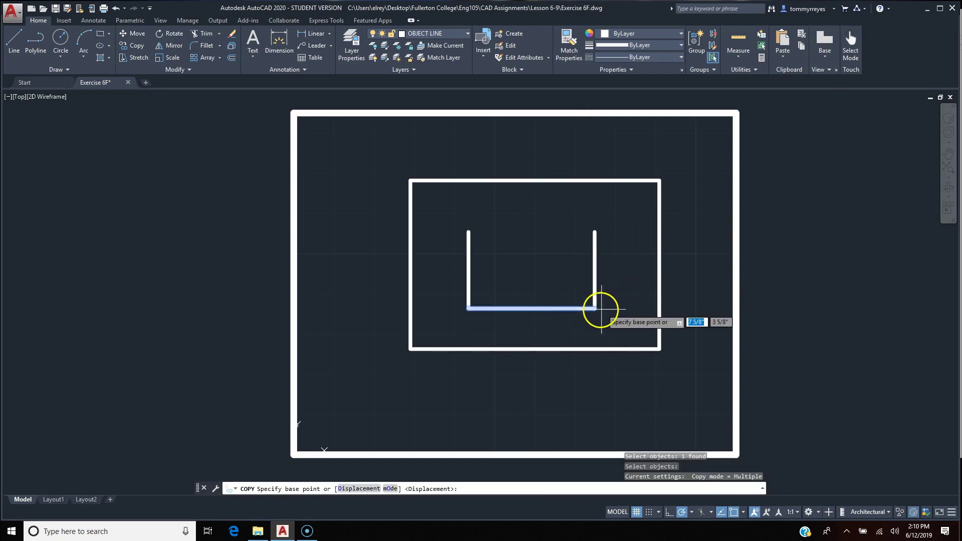
pyautogui.click(596, 308)
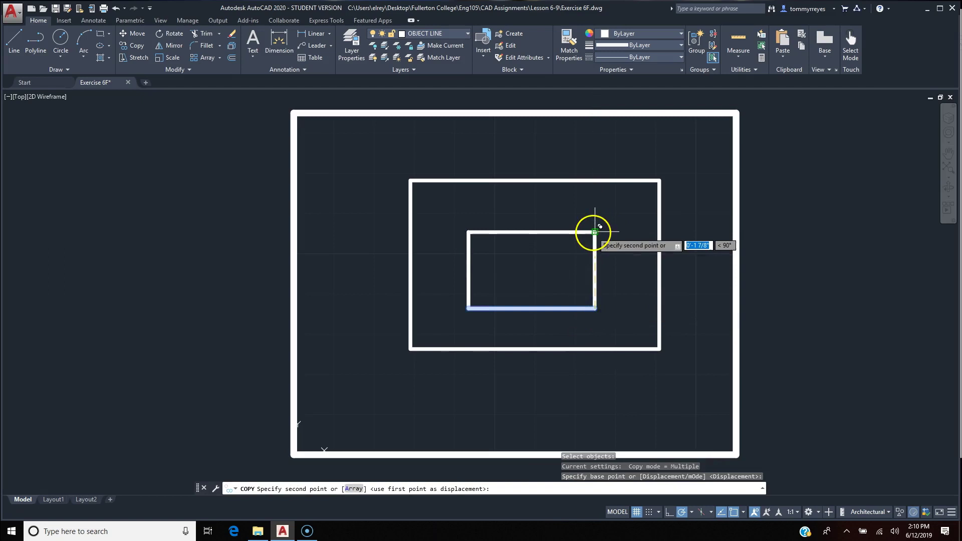
pyautogui.click(596, 231)
pyautogui.press('Return')
# Select the sides of the small rectangle one by one to check that they are separate lines, and clear the selection.
pyautogui.click(603, 217)
pyautogui.click(574, 253)
pyautogui.click(512, 285)
pyautogui.click(475, 322)
pyautogui.click(461, 272)
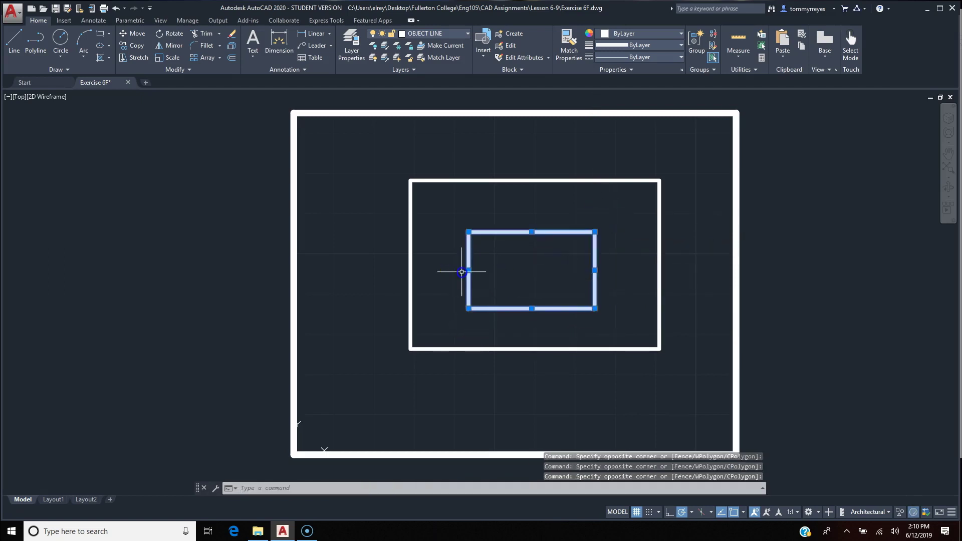
pyautogui.press('Return')
pyautogui.press('Escape')
pyautogui.press('Escape')
pyautogui.click(529, 232)
pyautogui.press('Escape')
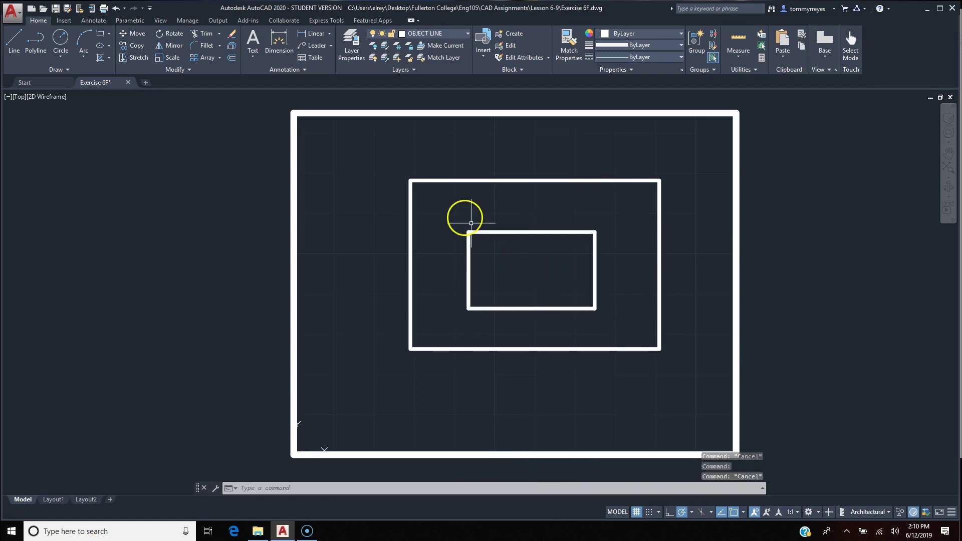
# Select the large rectangle by its upper side only to compare how it highlights, and clear the selection.
pyautogui.click(447, 182)
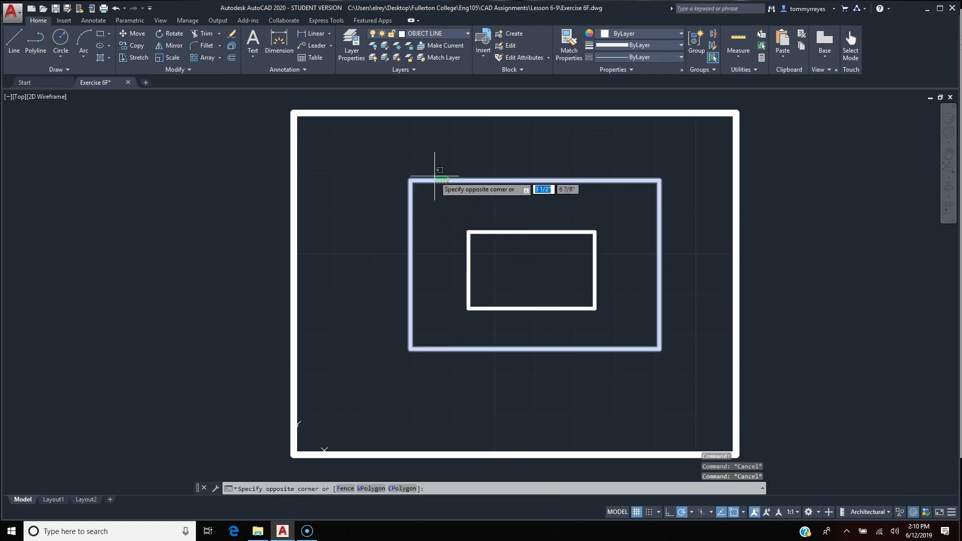
pyautogui.click(441, 171)
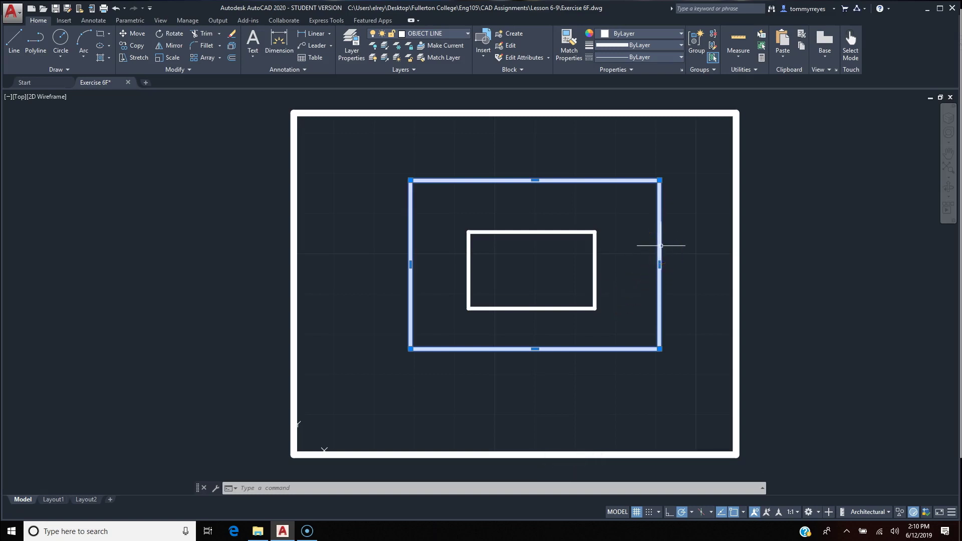
pyautogui.press('Escape')
# Erase the four lines of the small inner rectangle.
pyautogui.click(620, 216)
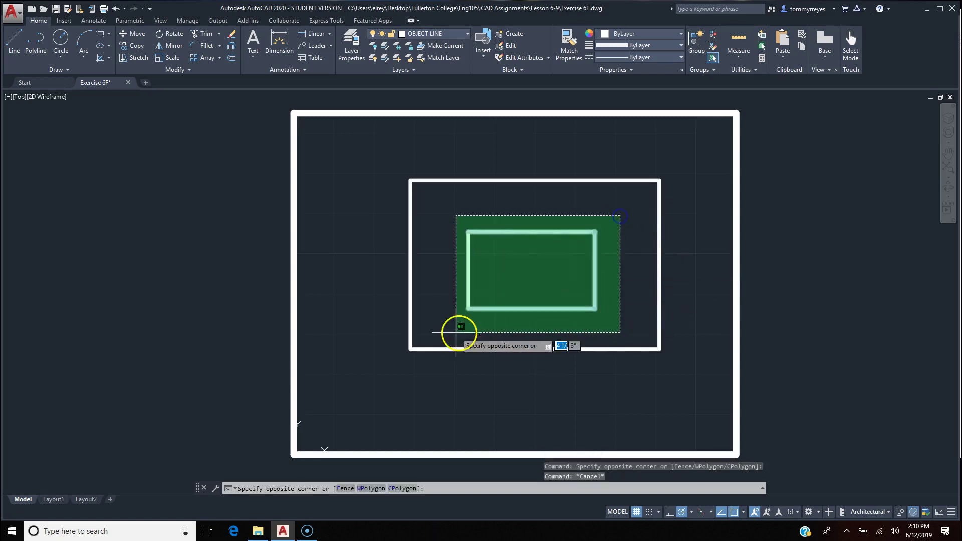
pyautogui.click(450, 318)
pyautogui.press('Delete')
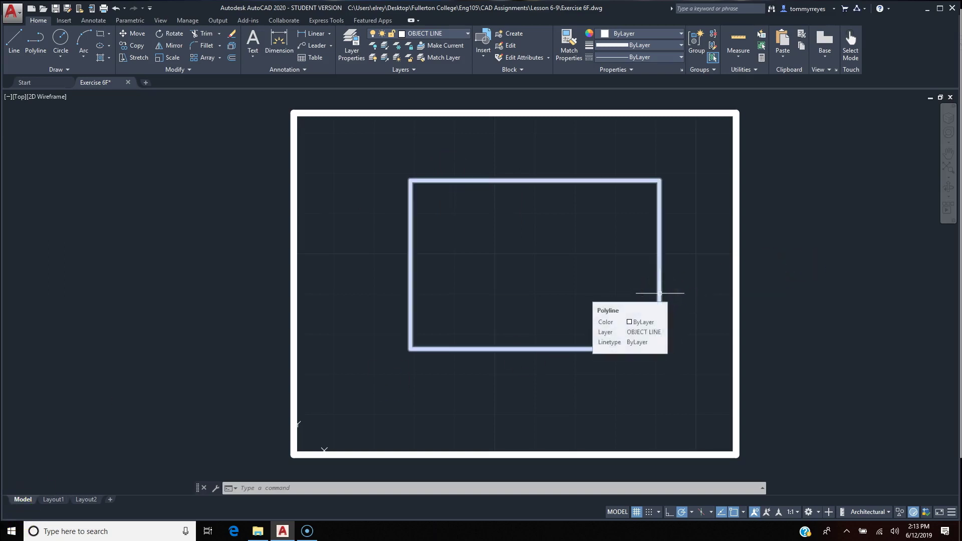
# Check with crossing selections over the remaining rectangle's upper side and upper-left area that it selects as one object, and clear each selection.
pyautogui.click(582, 174)
pyautogui.click(552, 214)
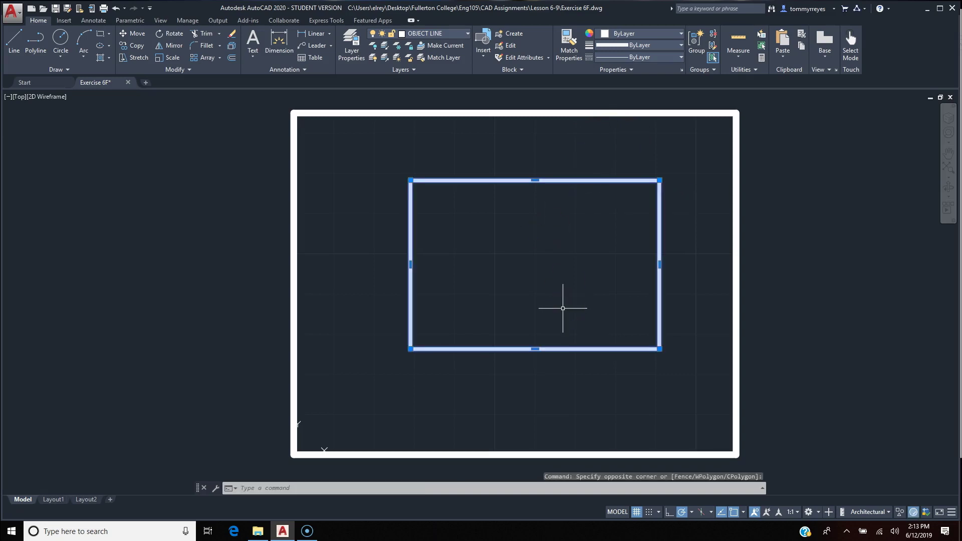
pyautogui.press('Escape')
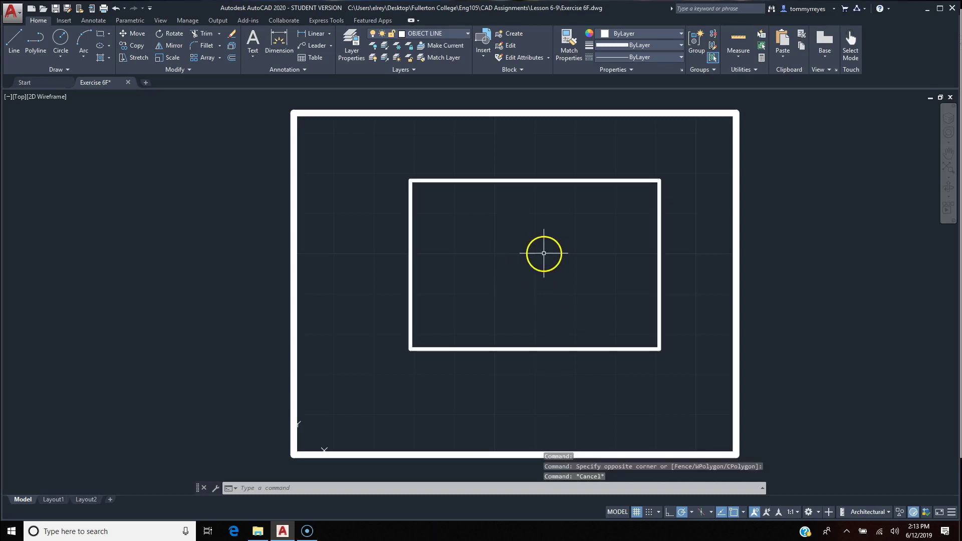
pyautogui.click(540, 166)
pyautogui.click(439, 299)
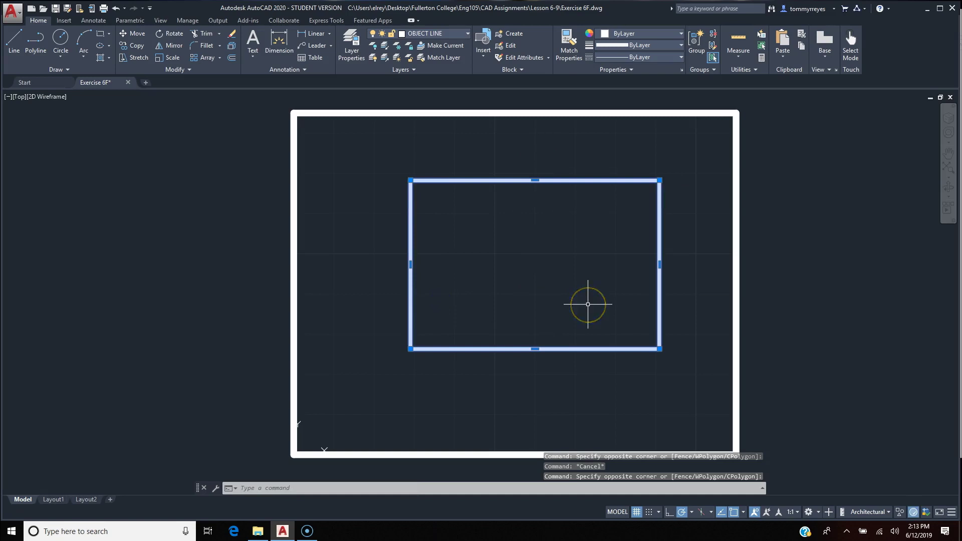
pyautogui.press('Escape')
# Explode the large rectangle inside the border into separate lines.
pyautogui.write('ex')
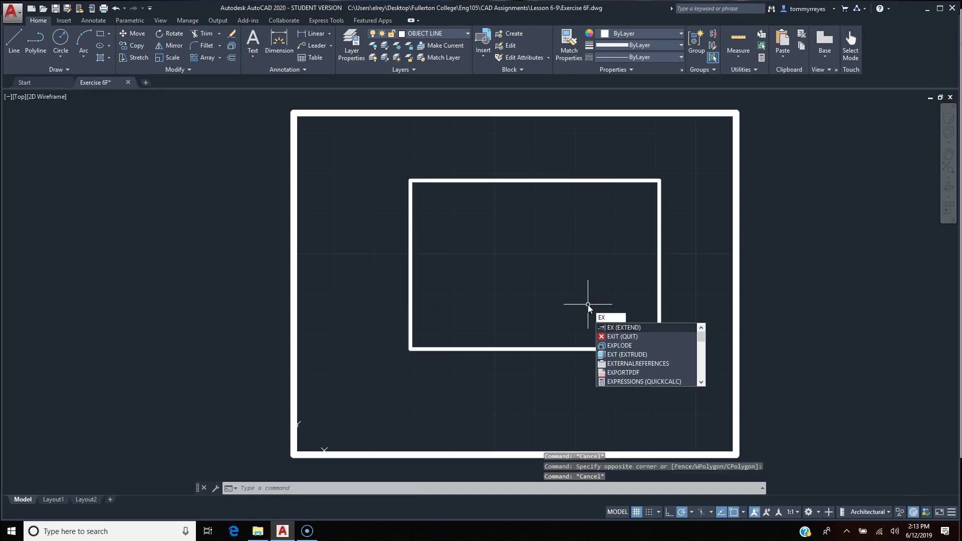
pyautogui.write('p')
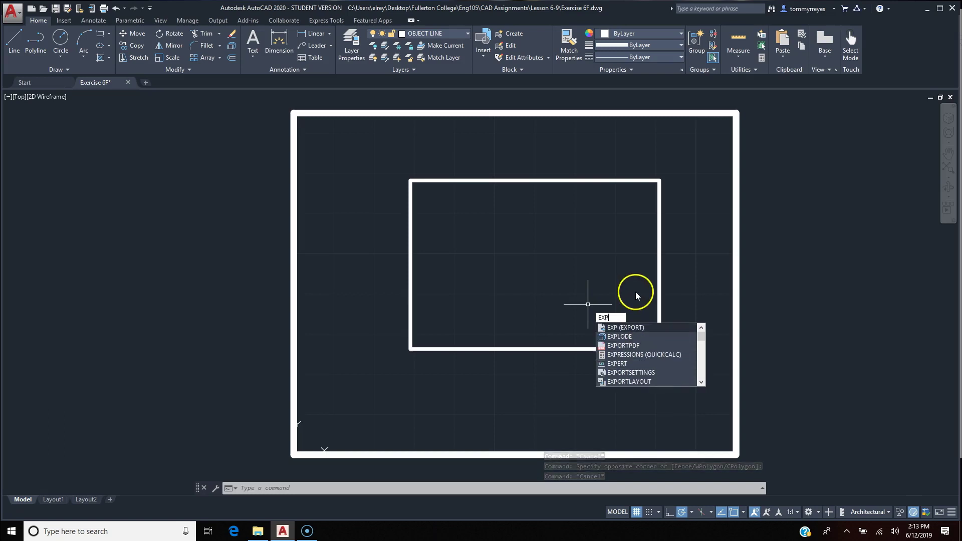
pyautogui.click(625, 339)
pyautogui.click(680, 298)
pyautogui.click(612, 346)
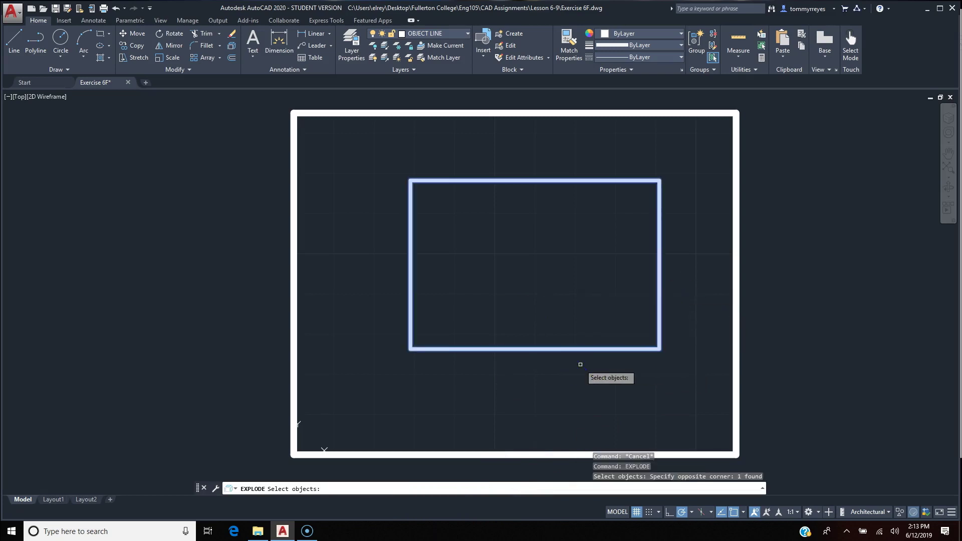
# Try to explode the rectangle's lower and right sides again, and leave the command.
pyautogui.click(583, 349)
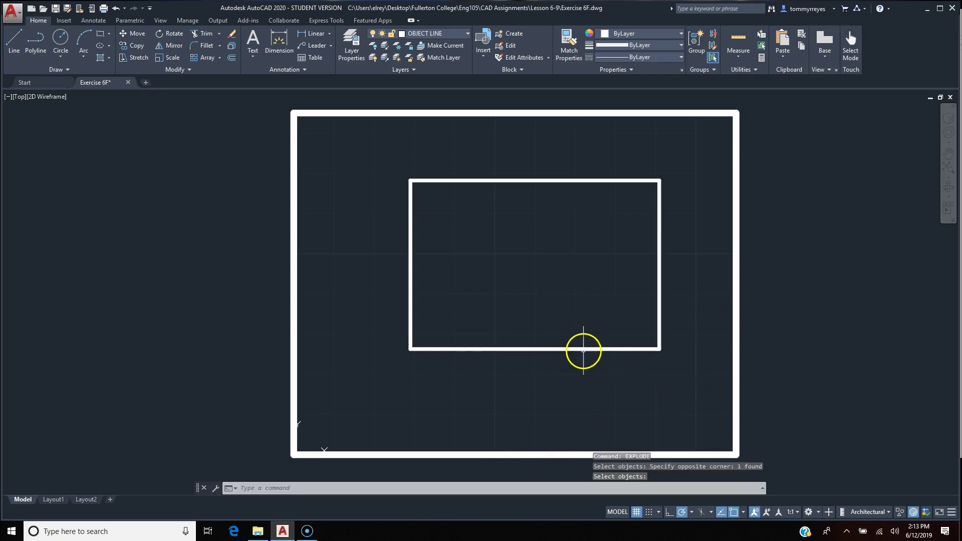
pyautogui.click(562, 337)
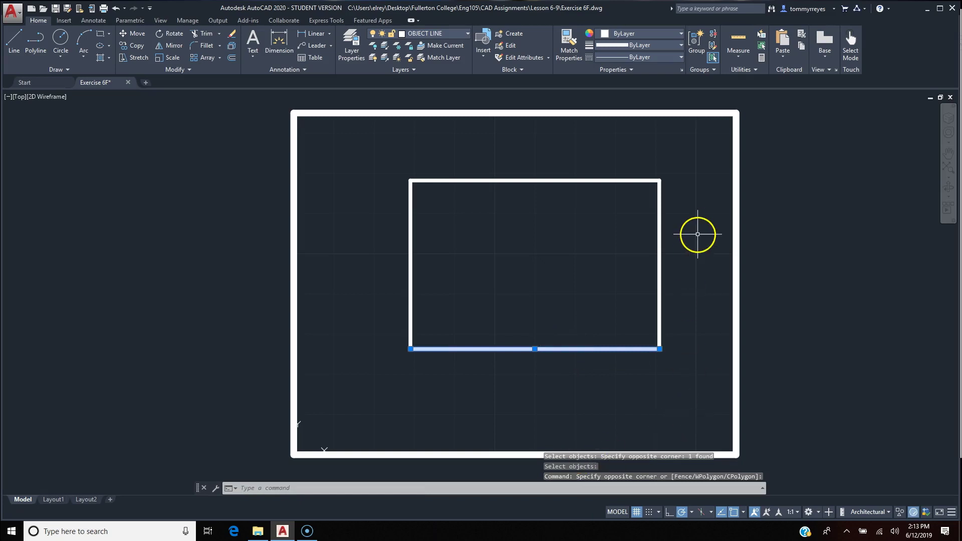
pyautogui.write('x')
pyautogui.press('Return')
pyautogui.click(660, 255)
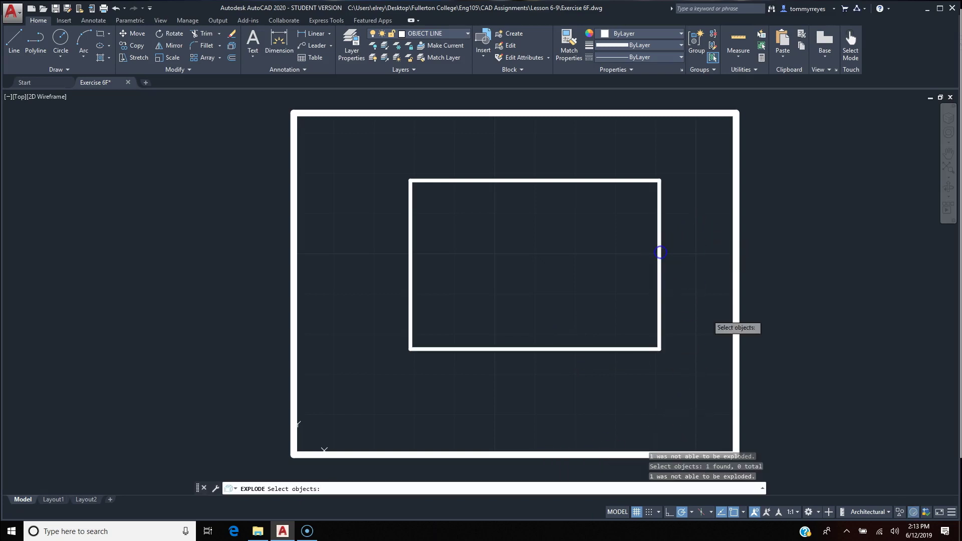
pyautogui.click(630, 277)
pyautogui.click(660, 273)
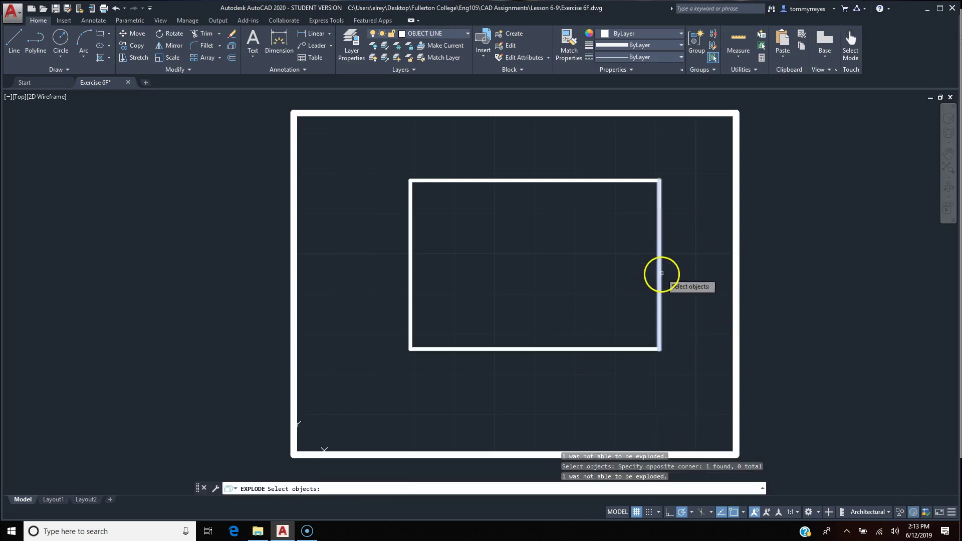
pyautogui.click(661, 274)
pyautogui.click(659, 273)
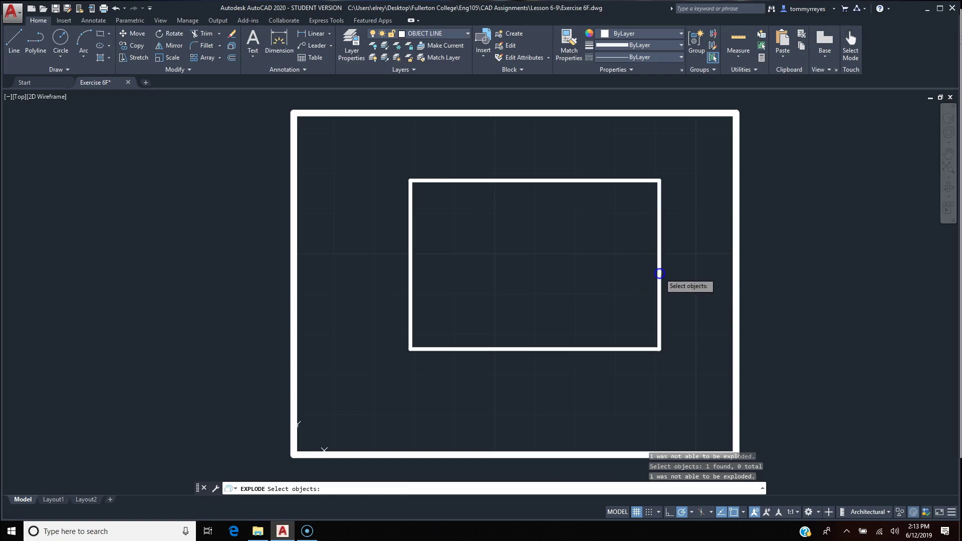
pyautogui.press('Escape')
# Select the rectangle's right side and its lower side separately to check that they are individual lines, clearing each selection.
pyautogui.click(660, 271)
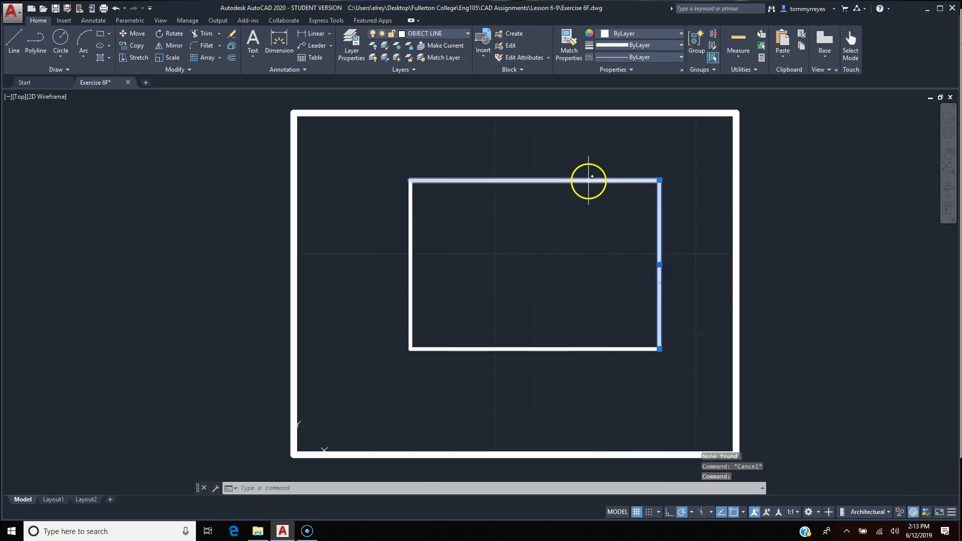
pyautogui.press('Escape')
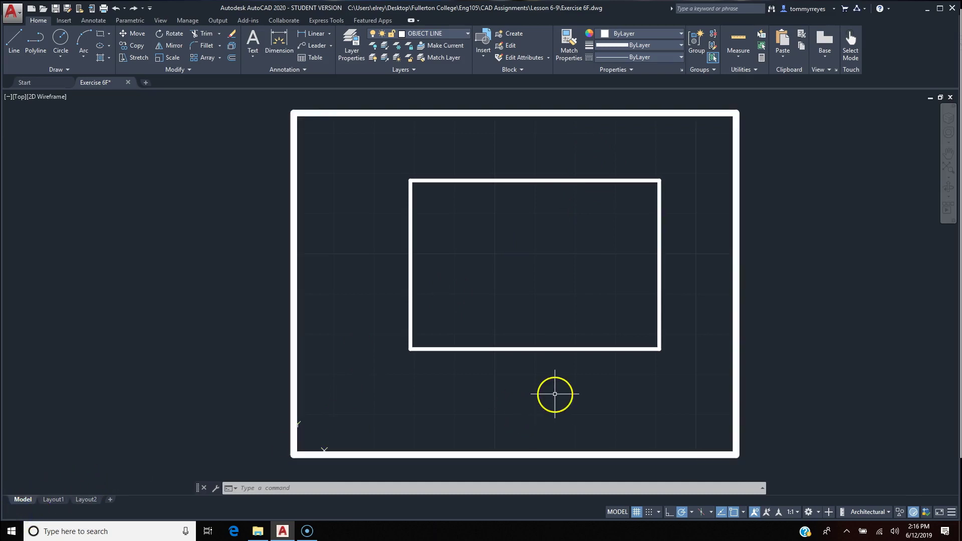
pyautogui.click(537, 349)
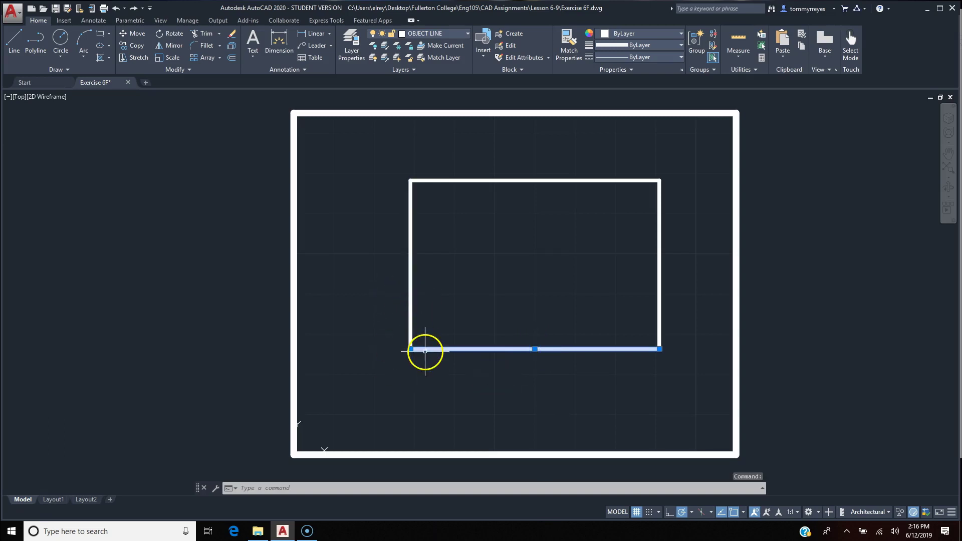
pyautogui.press('Escape')
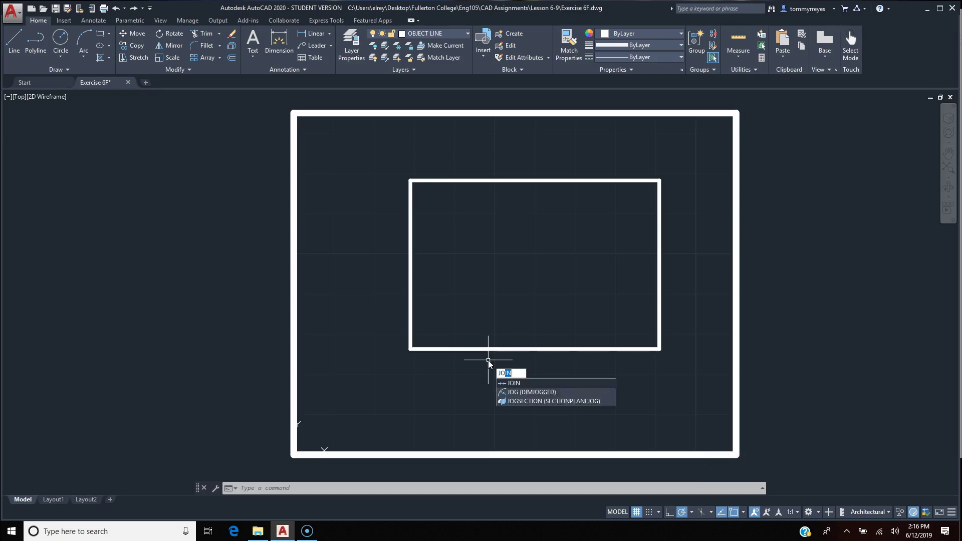
# Join the inner rectangle's lower, left and upper sides into one polyline, and select it to check the join.
pyautogui.press('Return')
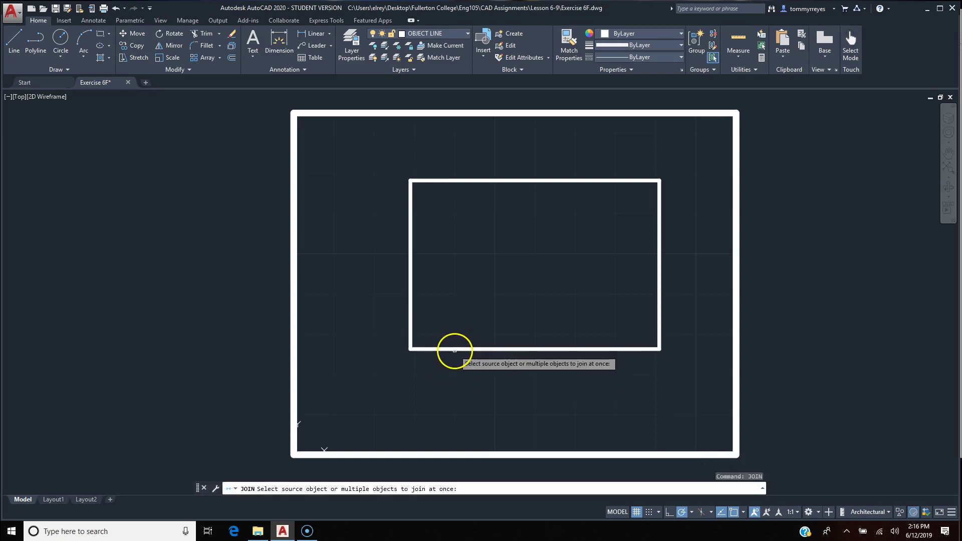
pyautogui.click(455, 348)
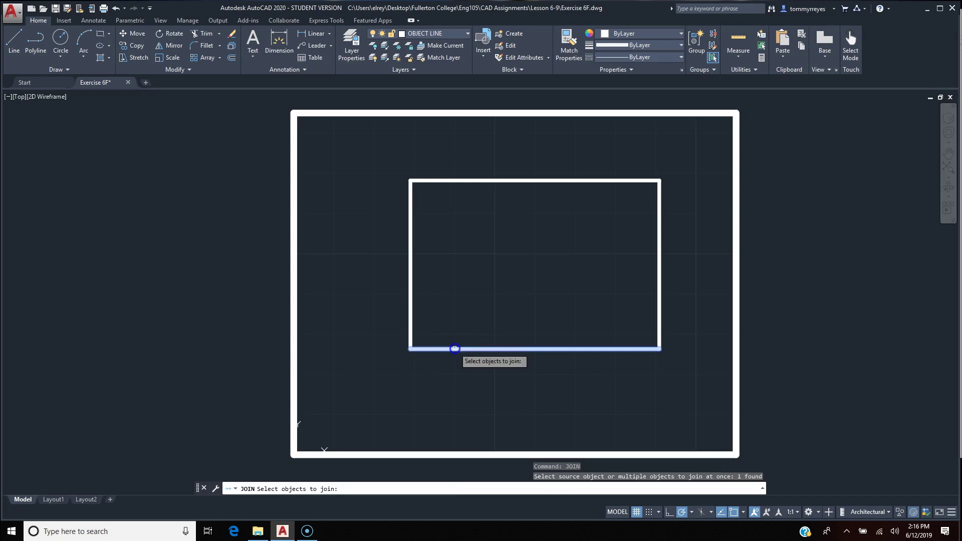
pyautogui.click(410, 301)
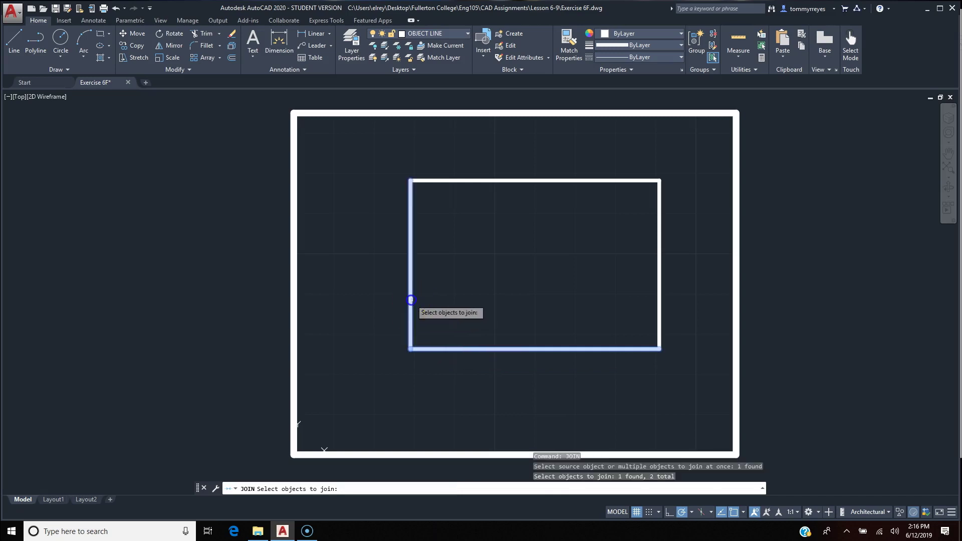
pyautogui.click(457, 181)
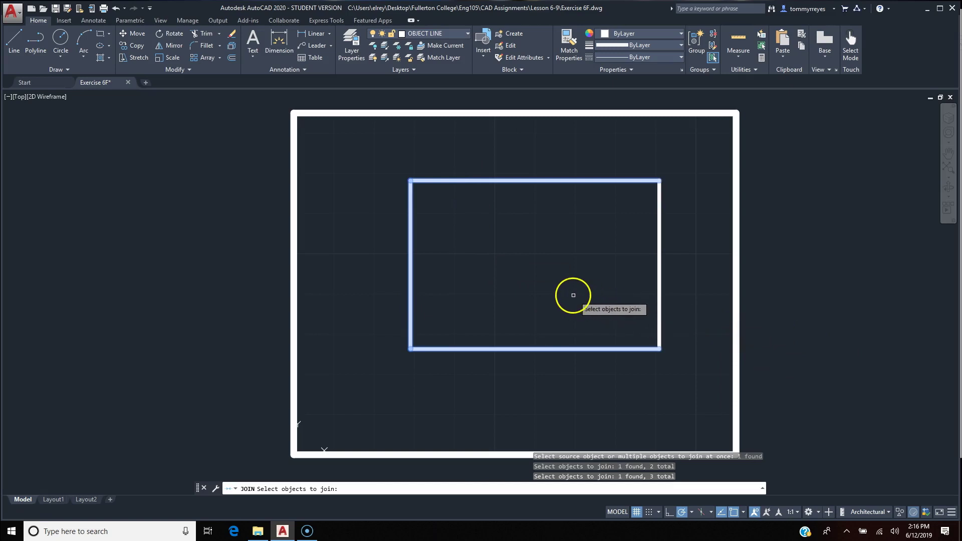
pyautogui.press('Return')
pyautogui.click(462, 347)
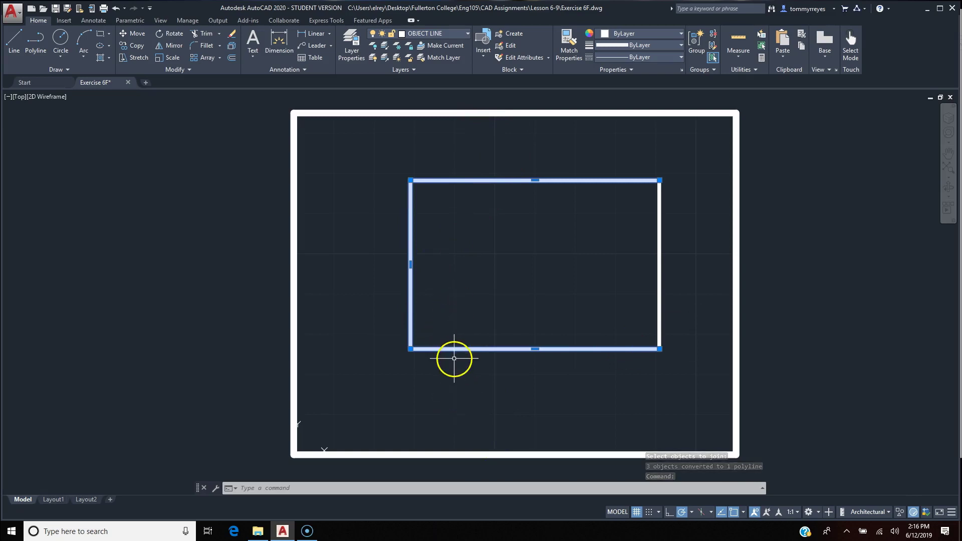
pyautogui.moveTo(451, 349)
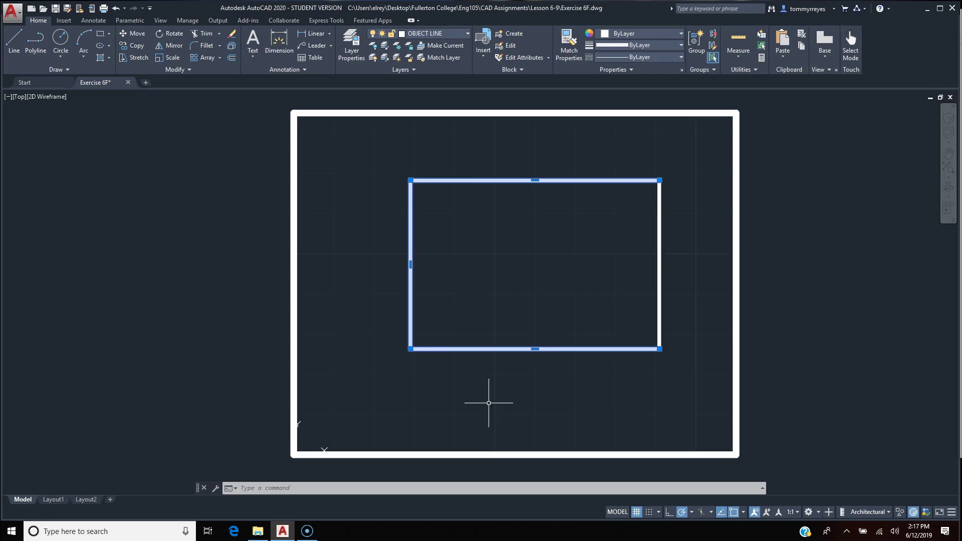
# Undo the three-side join, check with a crossing selection that the lower side is a separate line, and clear the selection.
pyautogui.hotkey('ctrl', 'z')
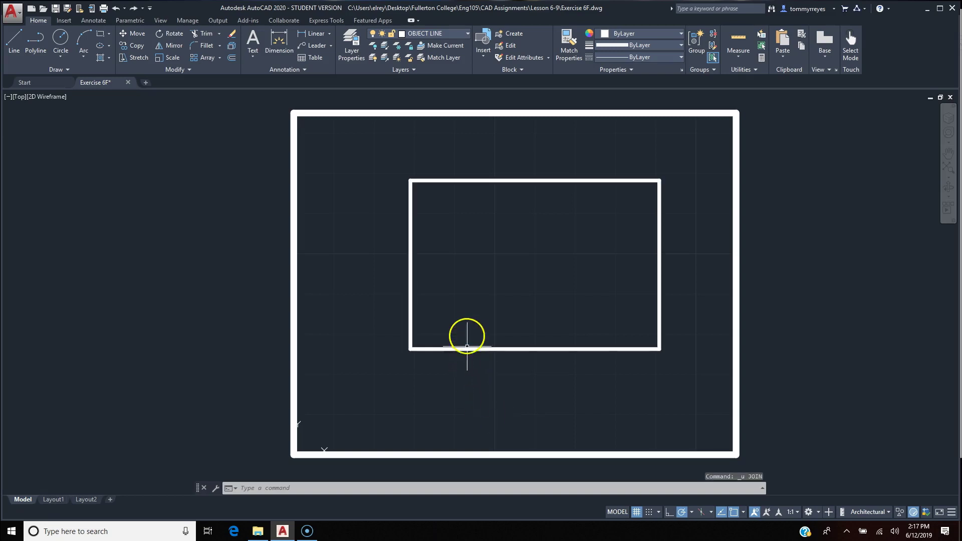
pyautogui.click(468, 338)
pyautogui.click(458, 376)
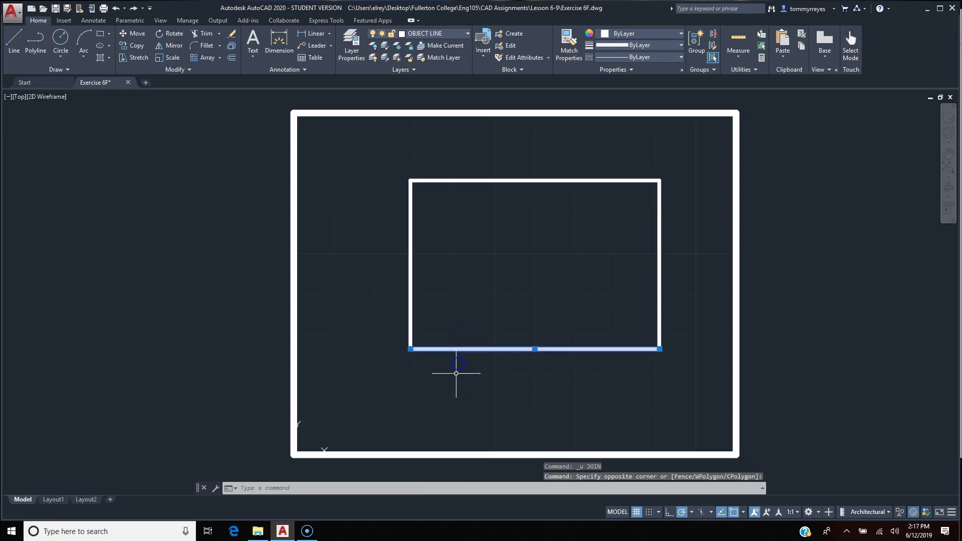
pyautogui.press('Escape')
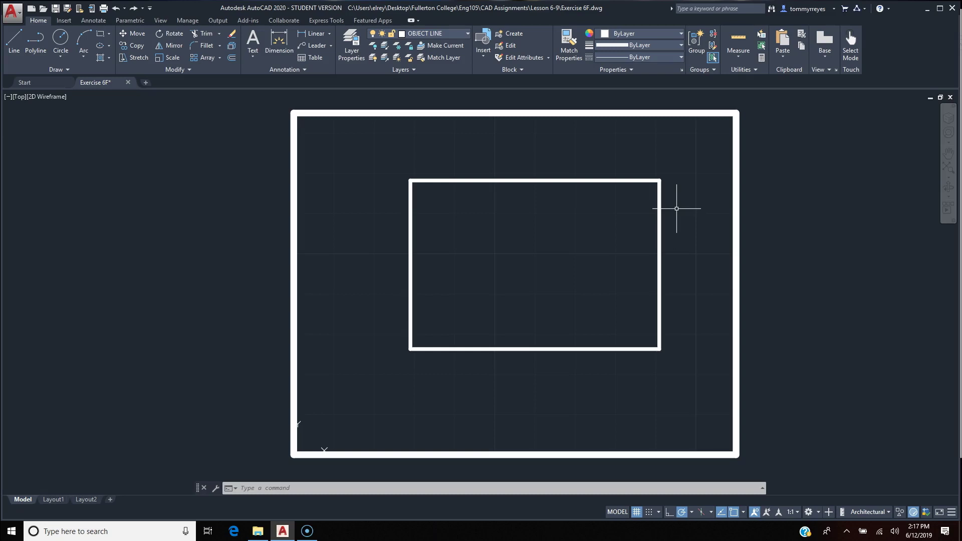
# Join the inner rectangle's left and lower sides into one polyline using a crossing selection over their shared corner.
pyautogui.write('in')
pyautogui.press('Return')
pyautogui.click(470, 300)
pyautogui.click(355, 372)
pyautogui.press('Return')
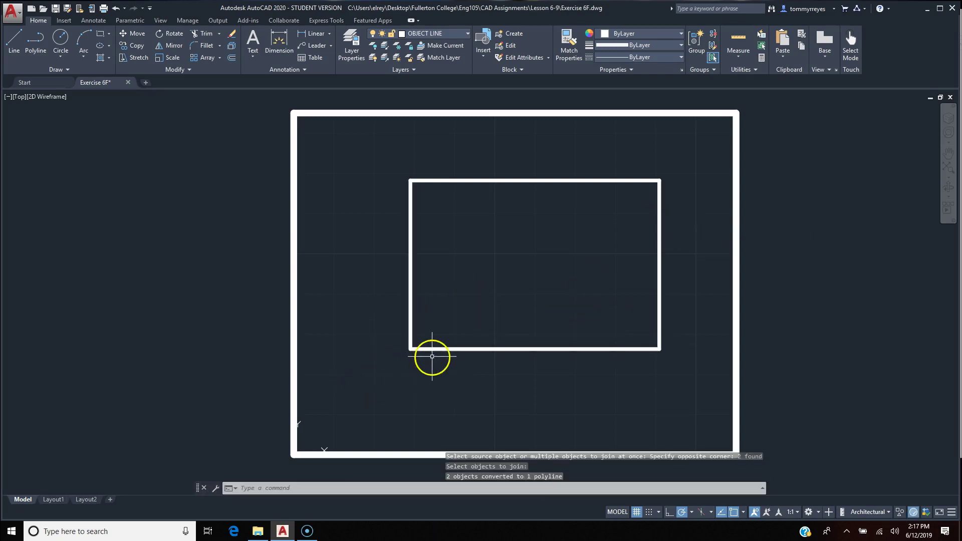
# Join the inner rectangle's upper and right sides into a second polyline with a crossing selection over the upper-right corner.
pyautogui.press('Return')
pyautogui.click(686, 156)
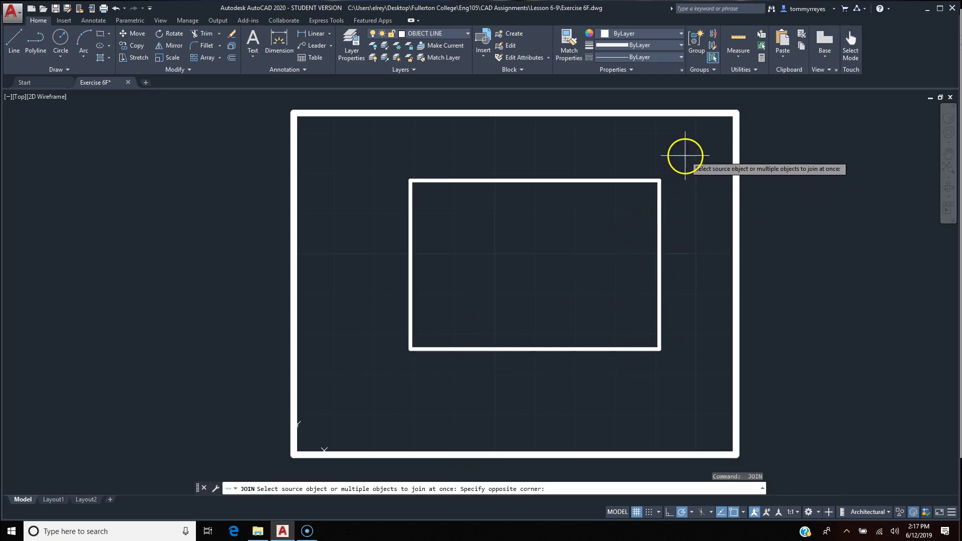
pyautogui.click(596, 230)
pyautogui.press('Return')
# Select the upper-right and lower-left polylines in turn to check each joined pair, ending Join each time without adding objects.
pyautogui.click(627, 180)
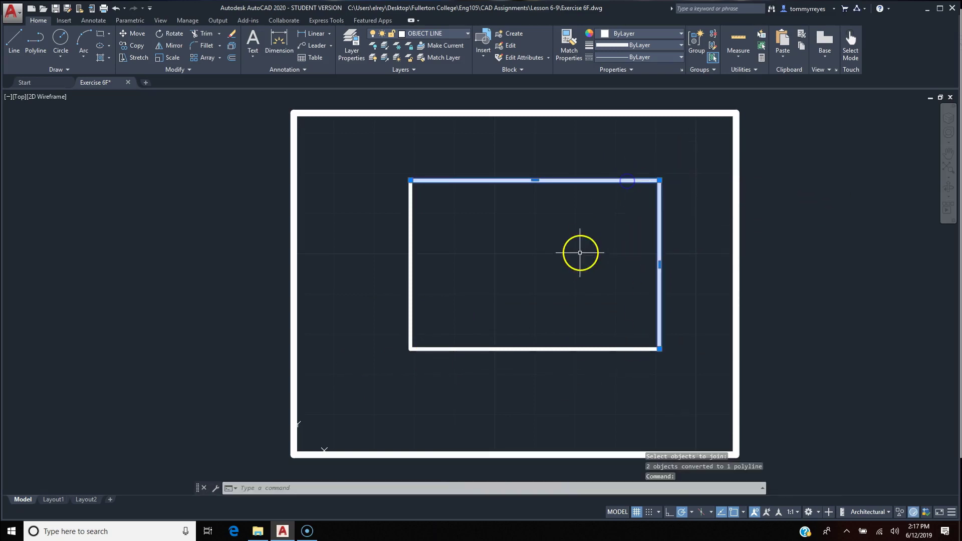
pyautogui.press('Return')
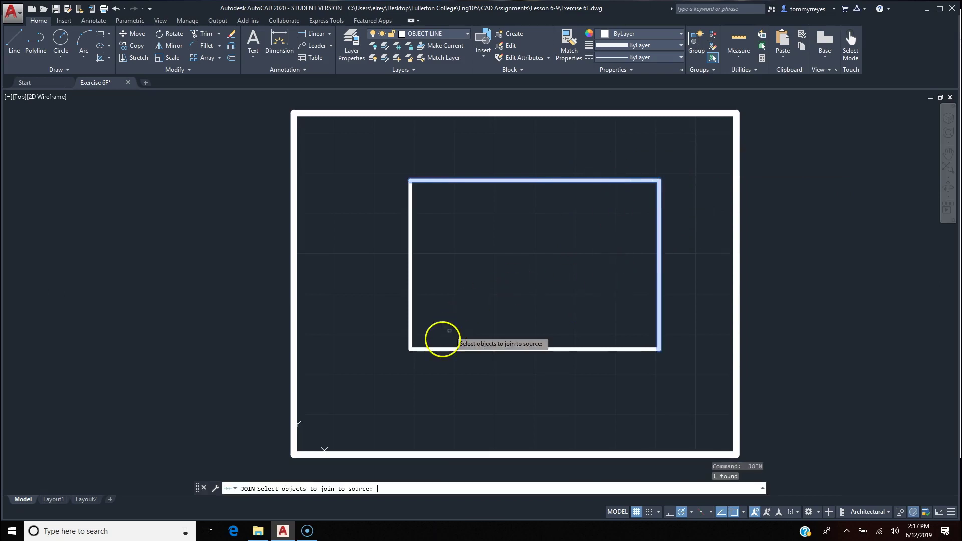
pyautogui.press('Return')
pyautogui.click(409, 348)
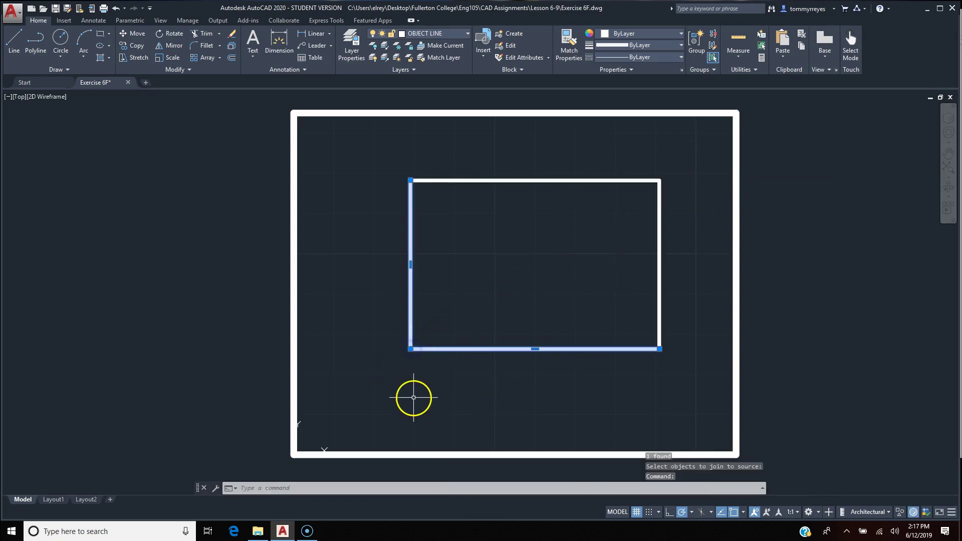
pyautogui.press('Return')
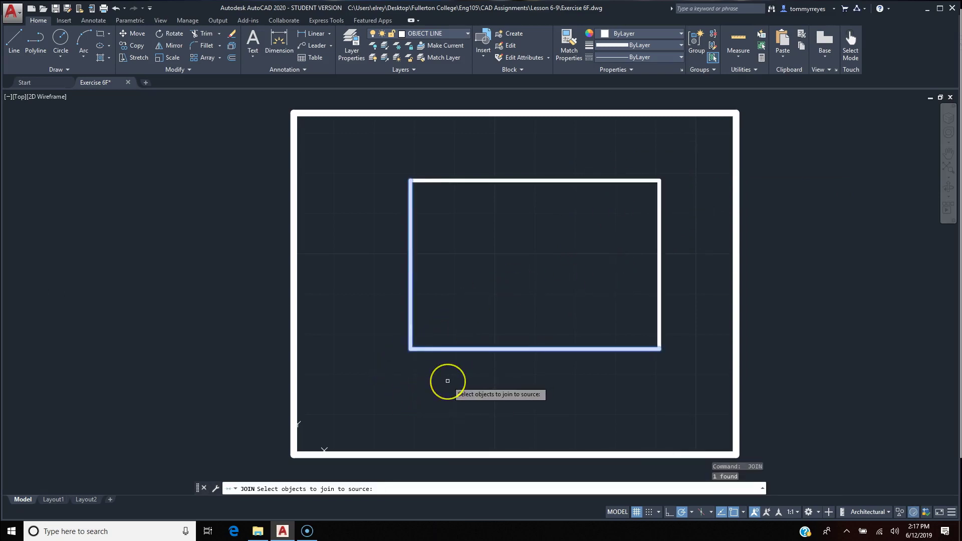
pyautogui.rightClick(471, 380)
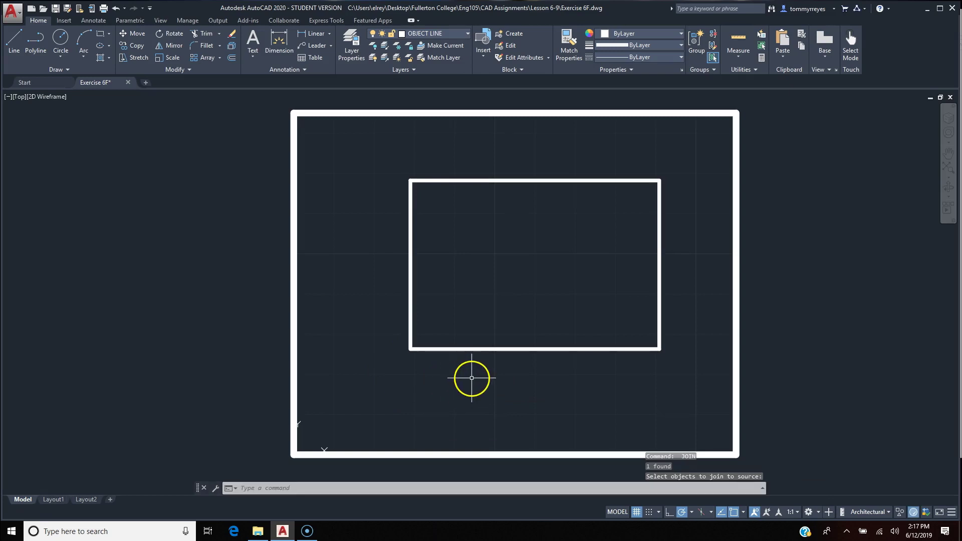
# Select the whole inner rectangle with a crossing selection and delete it, leaving only the outer border.
pyautogui.click(700, 152)
pyautogui.click(372, 403)
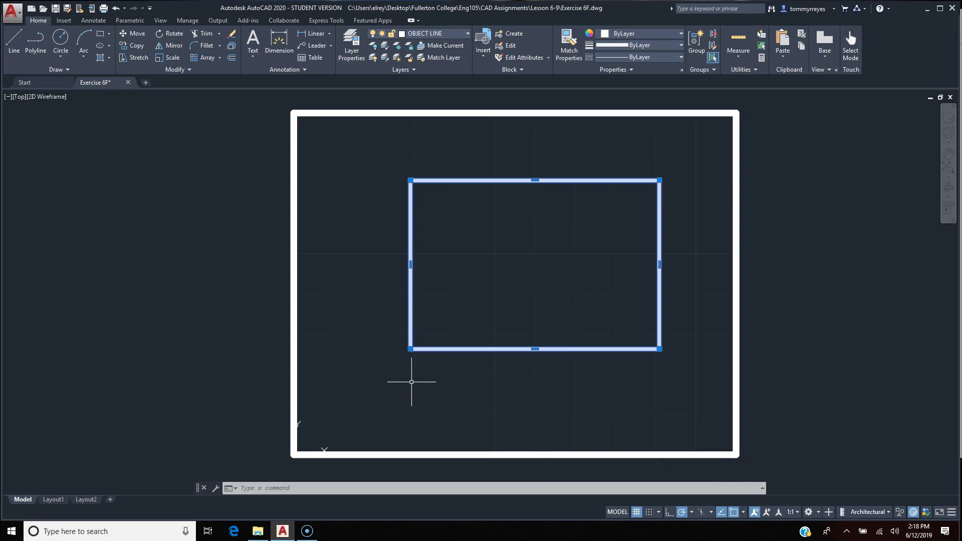
pyautogui.click(297, 423)
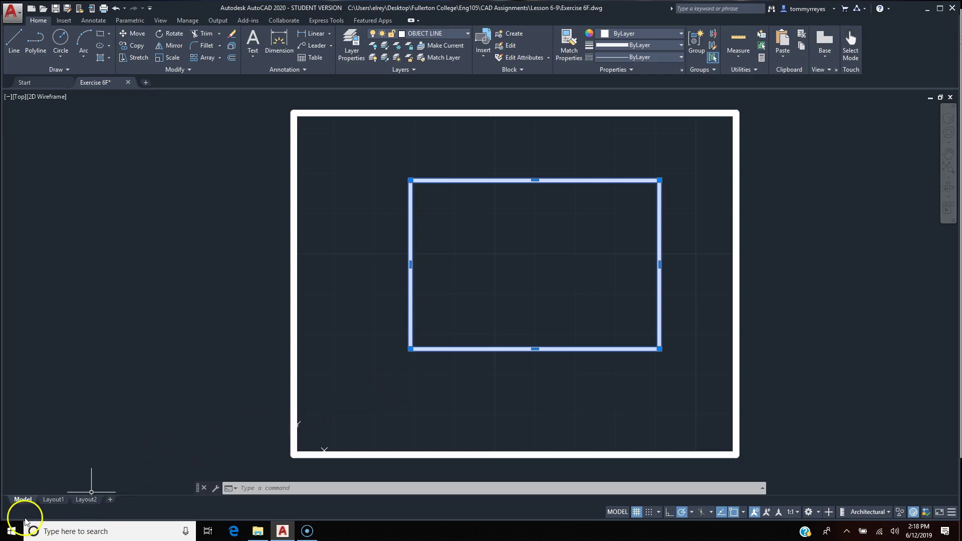
pyautogui.press('Delete')
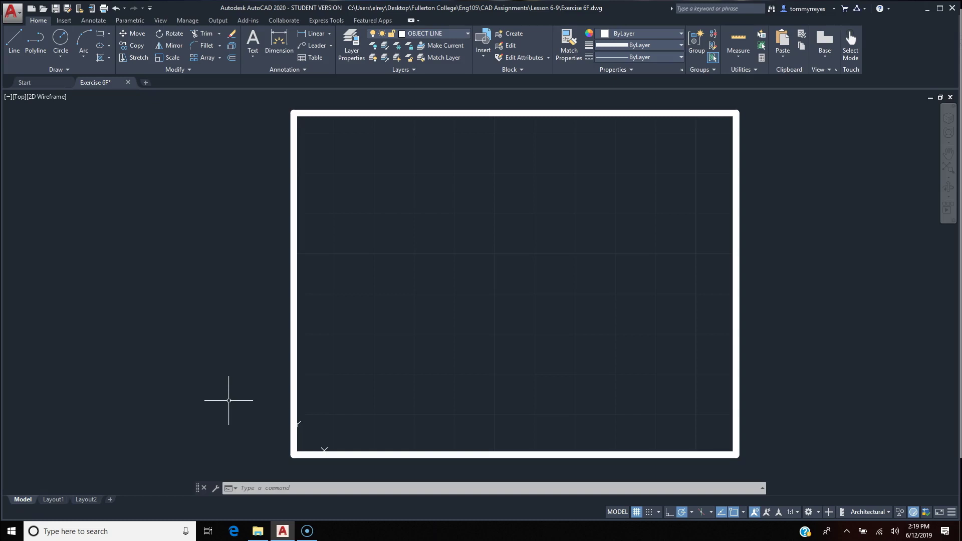
# Draw a new wide rectangle in the middle of the border with the Rectangle command.
pyautogui.write('c')
pyautogui.press('Return')
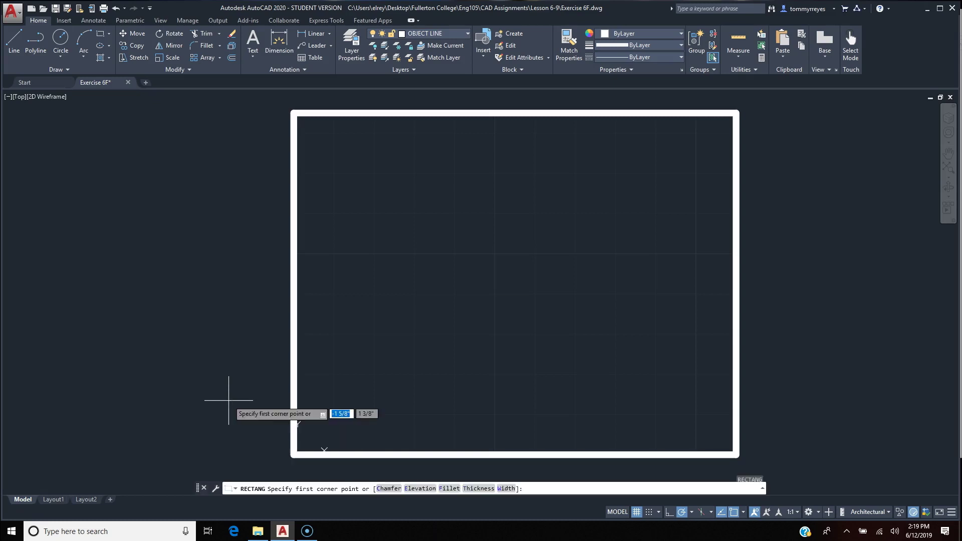
pyautogui.click(383, 202)
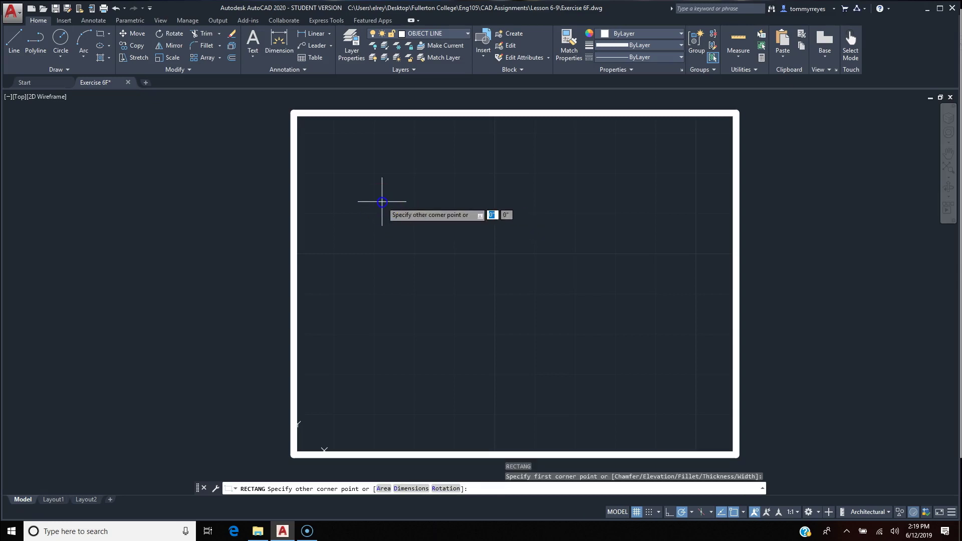
pyautogui.click(668, 353)
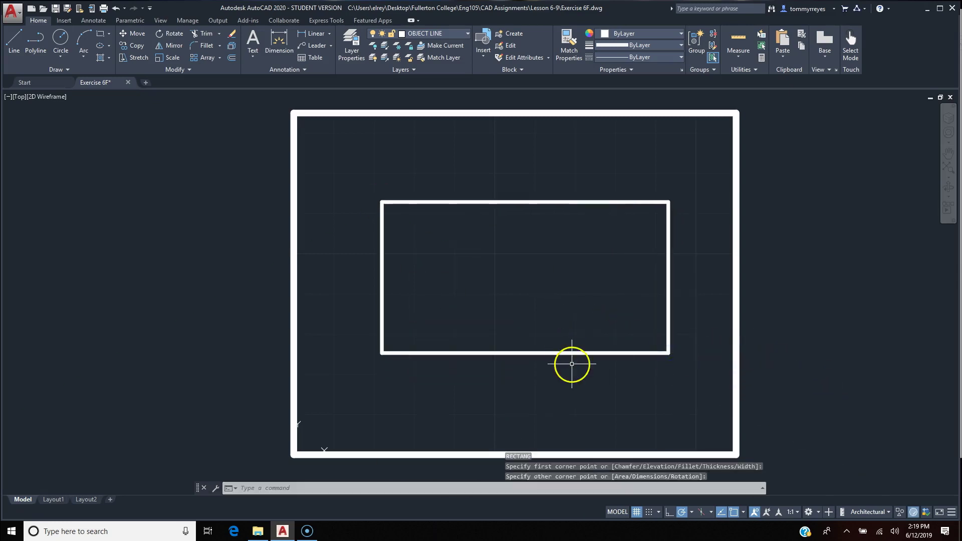
# Draw a smaller rectangle from the midpoint of the large rectangle's left side to a point just below its lower side.
pyautogui.press('Return')
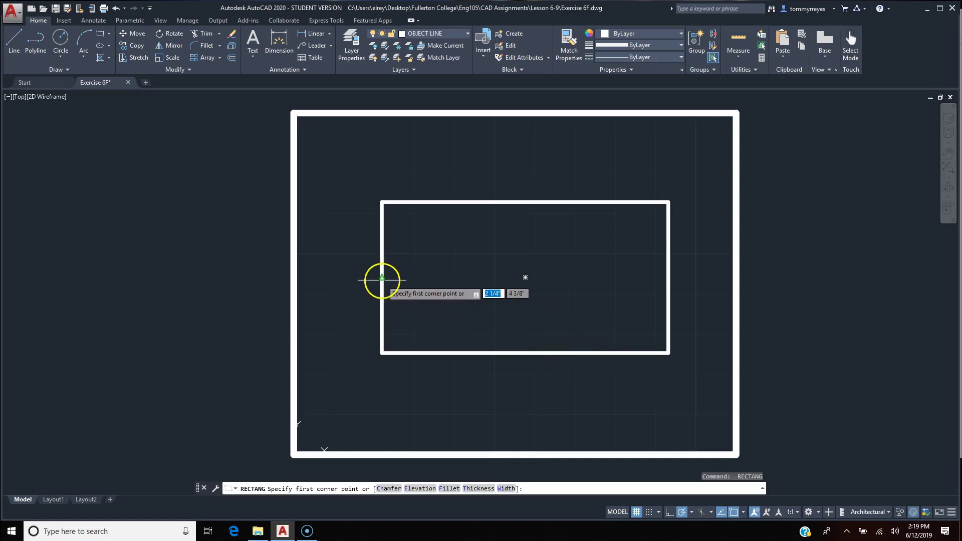
pyautogui.click(382, 278)
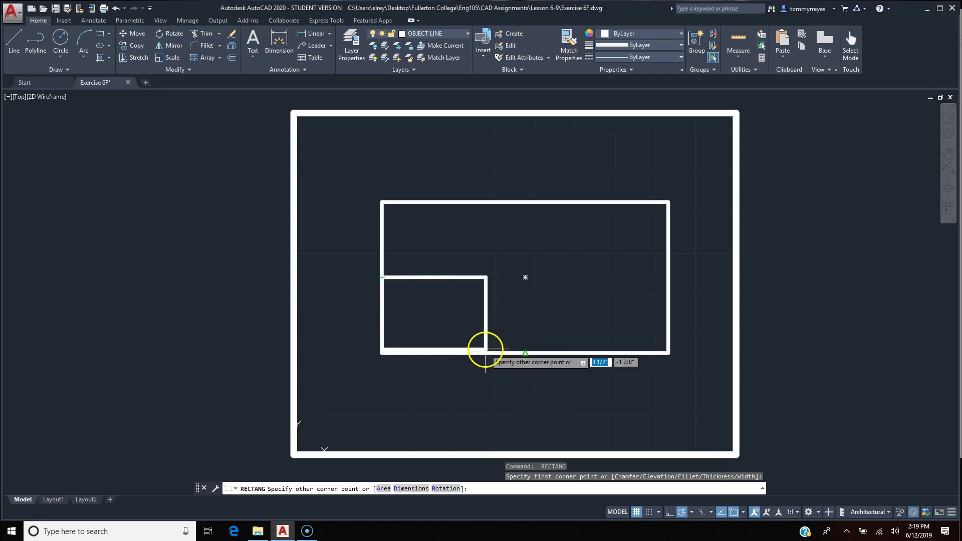
pyautogui.click(466, 368)
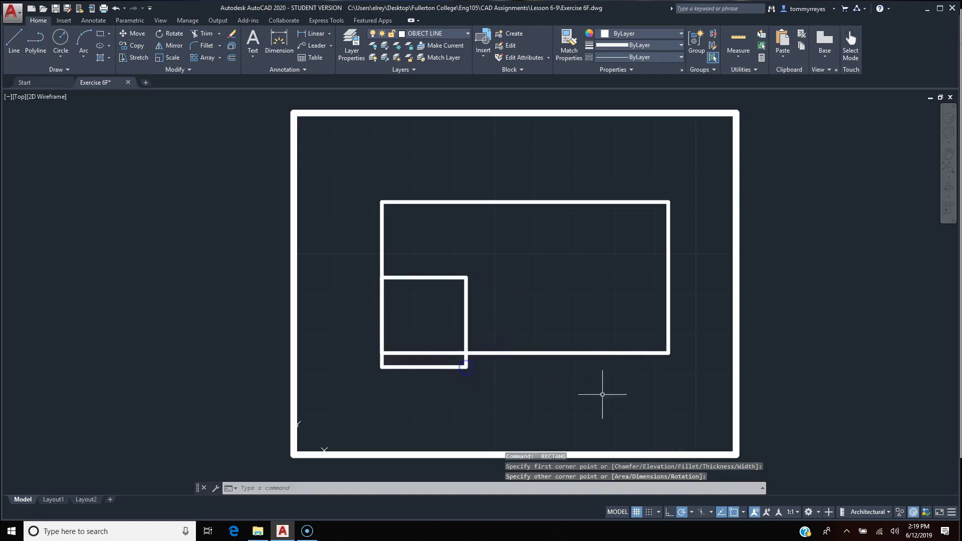
# Trim the small rectangle's sides where they project below the large rectangle, and delete the leftover horizontal segment.
pyautogui.write('tr')
pyautogui.press('Return')
pyautogui.press('Return')
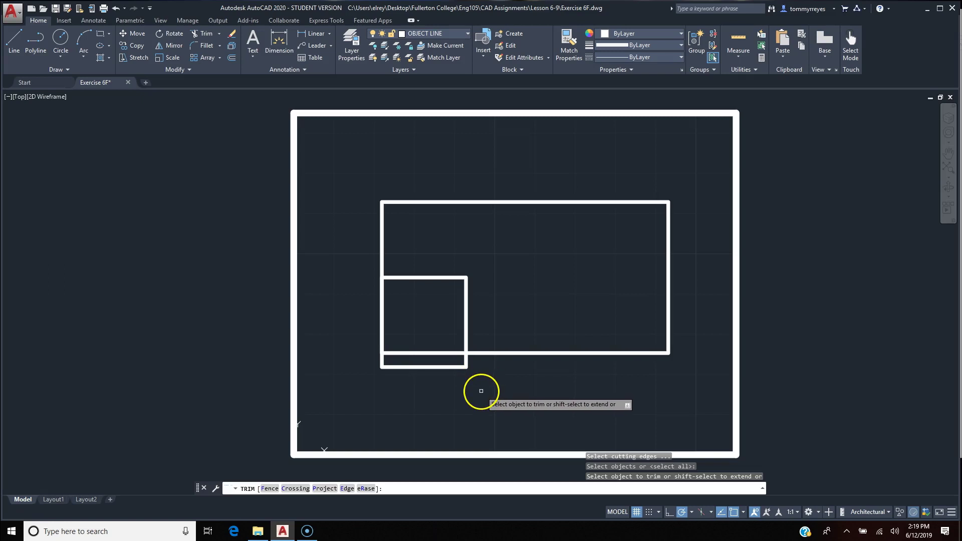
pyautogui.moveTo(477, 362); pyautogui.dragTo(357, 392)
pyautogui.press('Return')
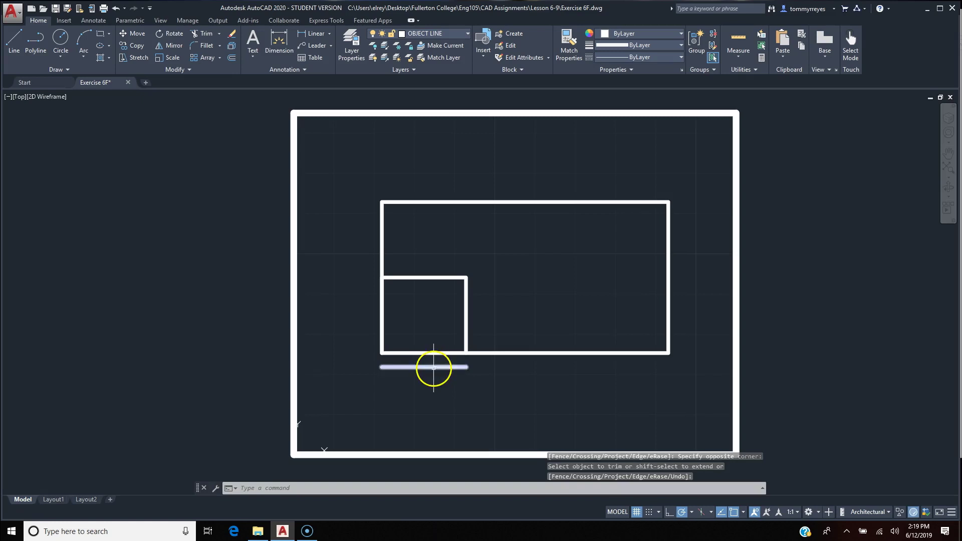
pyautogui.press('Return')
pyautogui.click(433, 368)
pyautogui.press('Delete')
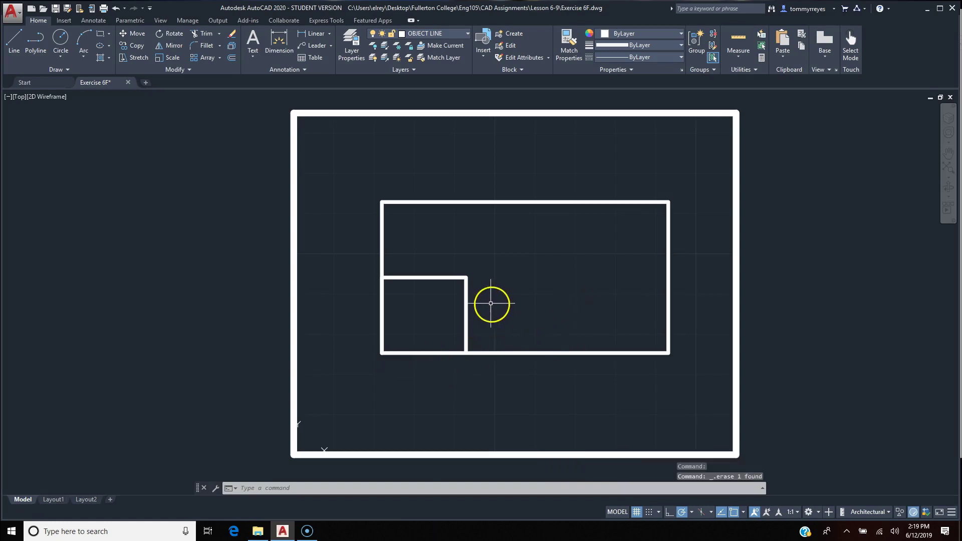
# Draw a line at 60° from the small rectangle's upper-right corner to just beyond the large rectangle's upper side.
pyautogui.write('l')
pyautogui.press('Return')
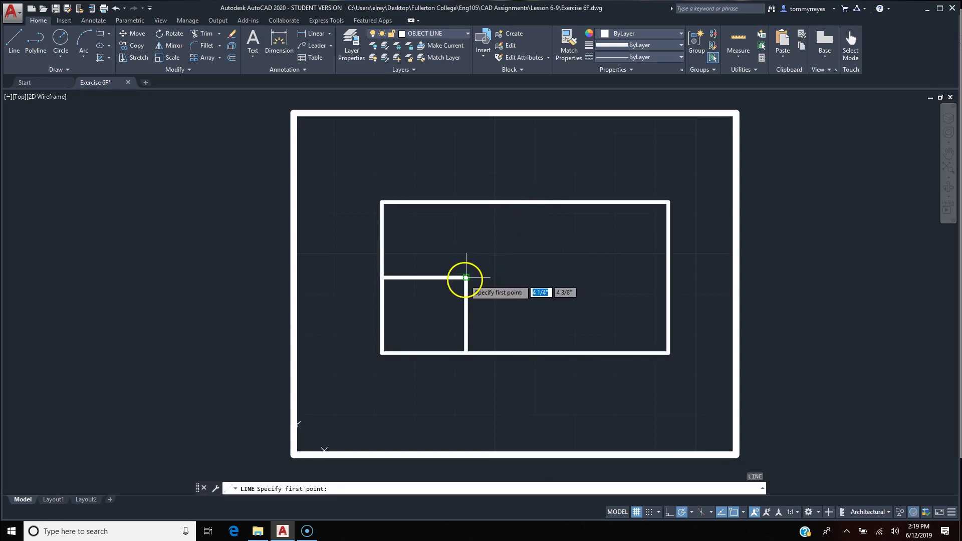
pyautogui.click(466, 277)
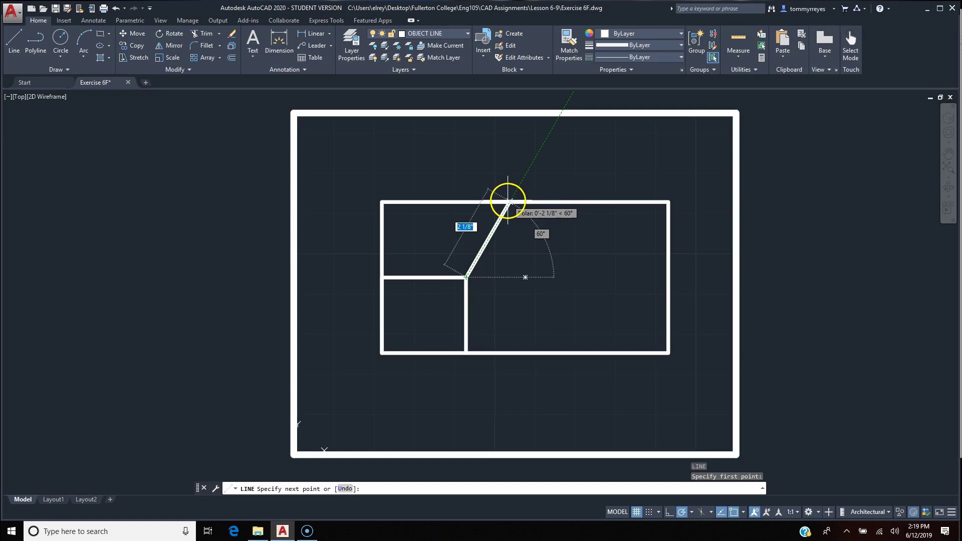
pyautogui.click(523, 179)
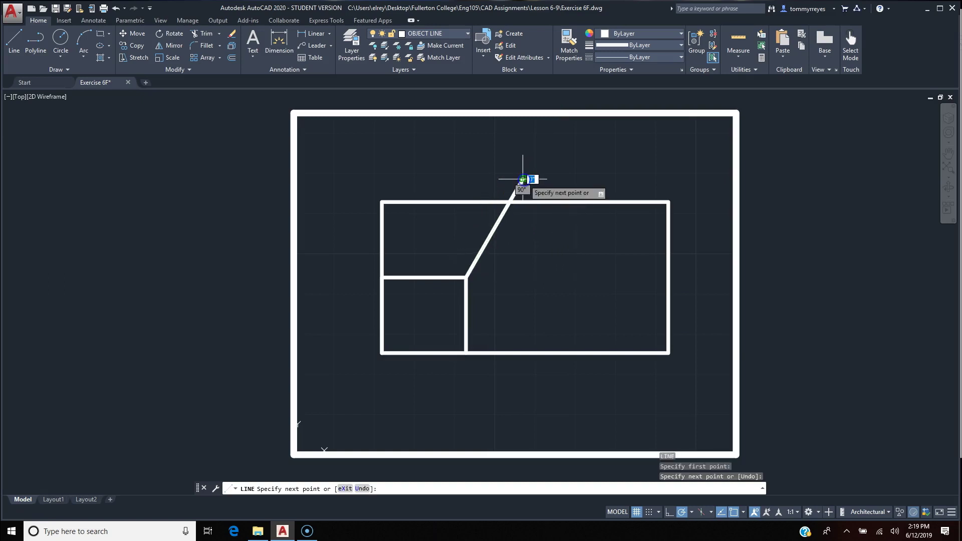
pyautogui.press('Return')
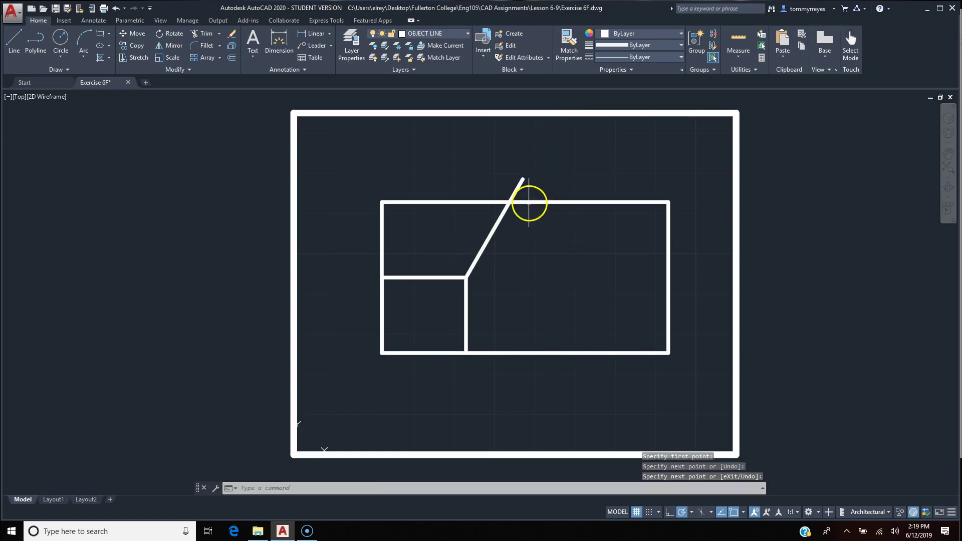
# Trim the slanted line's overhang above the large rectangle and cut away the large rectangle's upper-left corner.
pyautogui.write('tr')
pyautogui.press('Return')
pyautogui.press('Return')
pyautogui.click(520, 188)
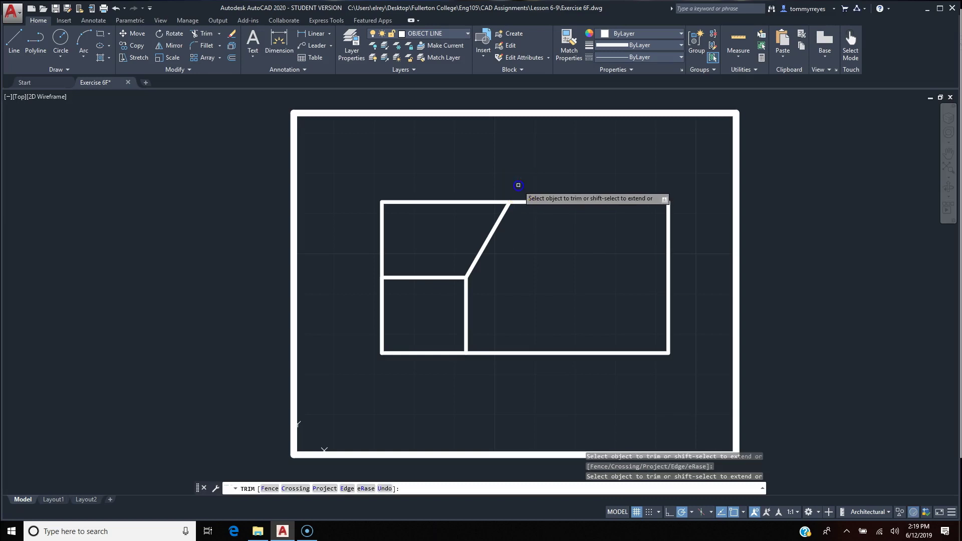
pyautogui.click(412, 185)
pyautogui.click(373, 223)
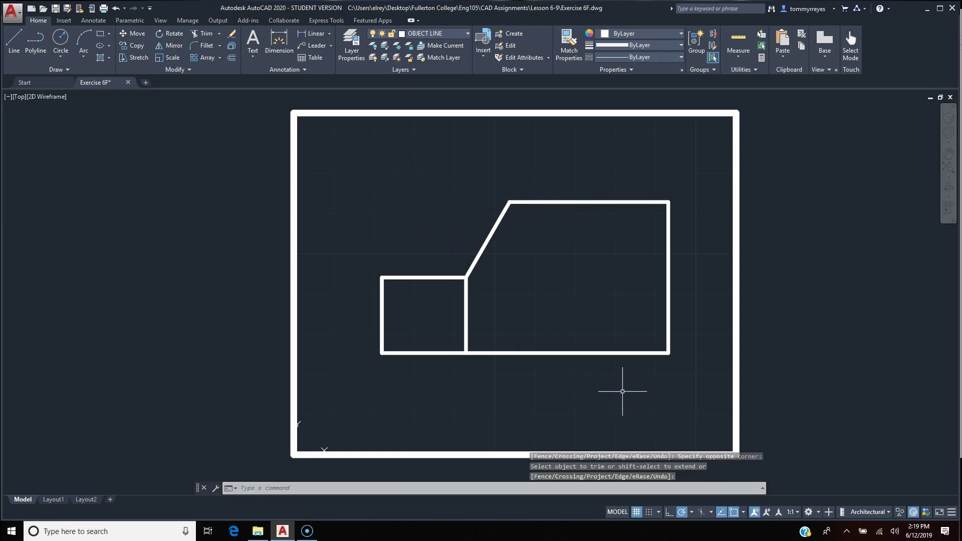
# Draw a rectangle inside the small rectangle, from a point near its left side up to its upper-right corner.
pyautogui.write('rec')
pyautogui.press('Return')
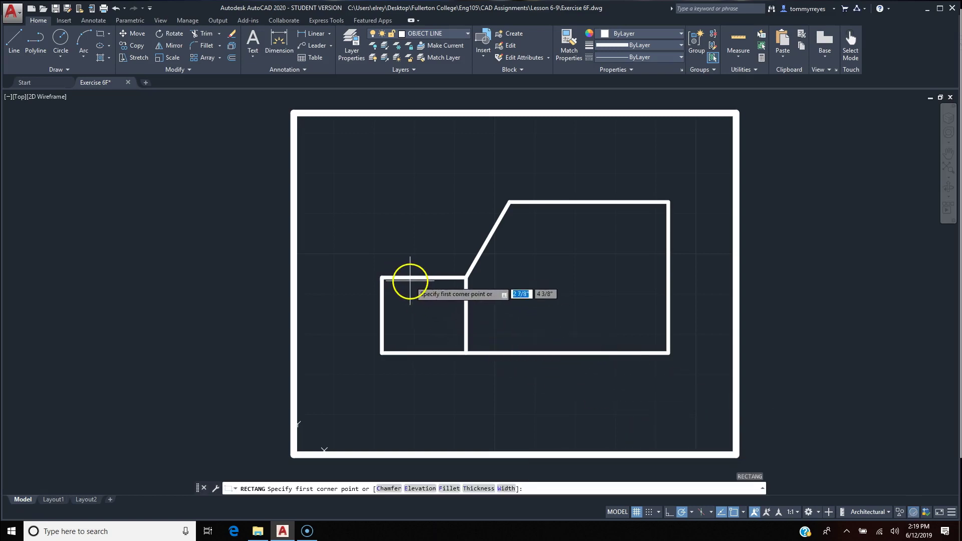
pyautogui.scroll(6, 397, 277)
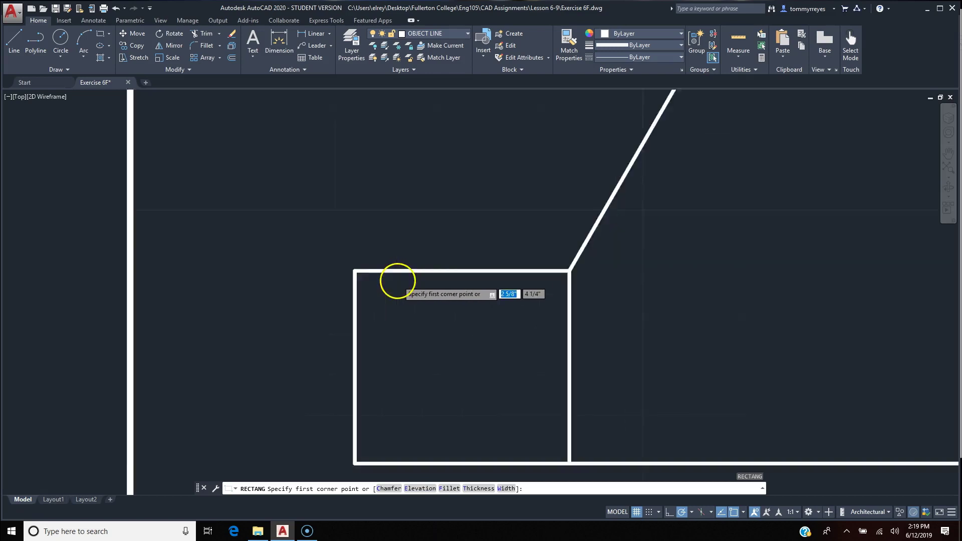
pyautogui.scroll(-6, 352, 325)
pyautogui.scroll(2, 366, 332)
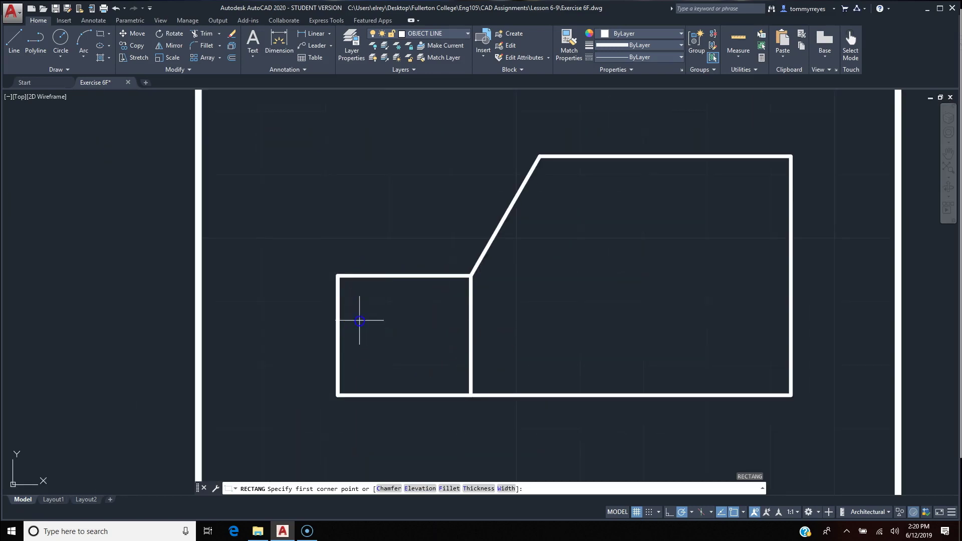
pyautogui.click(360, 319)
pyautogui.click(471, 275)
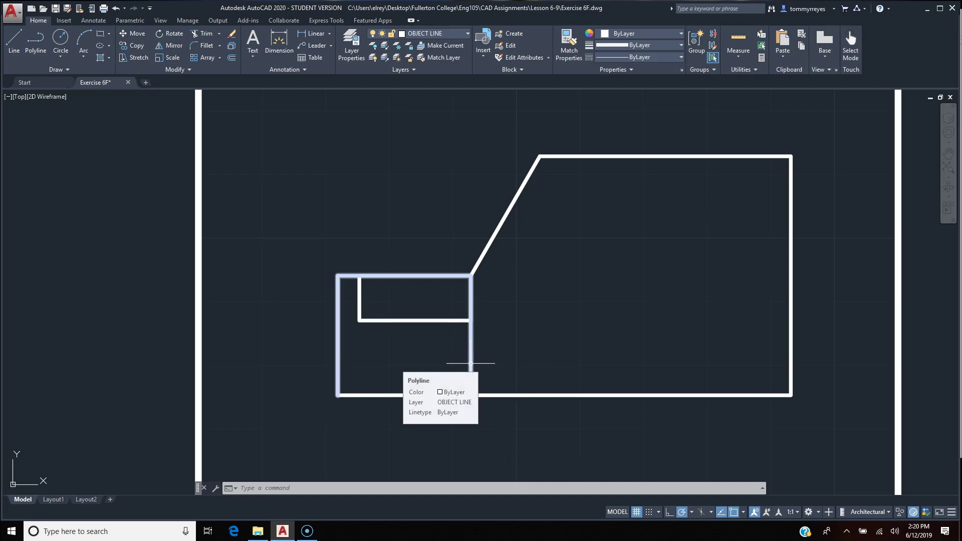
# Draw a narrow vertical rectangle near the left end of the new inner rectangle, clear of its edges.
pyautogui.press('Return')
pyautogui.scroll(5, 371, 301)
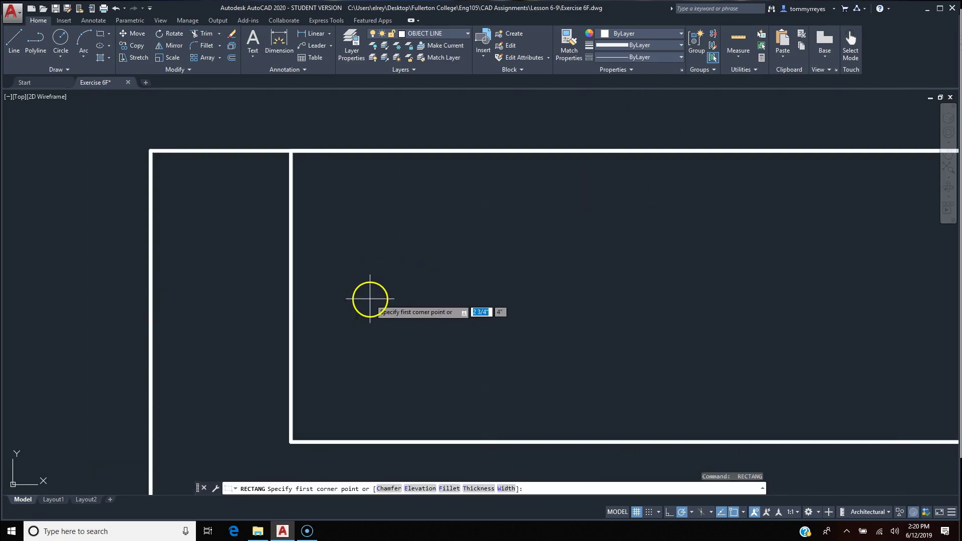
pyautogui.scroll(-2, 374, 296)
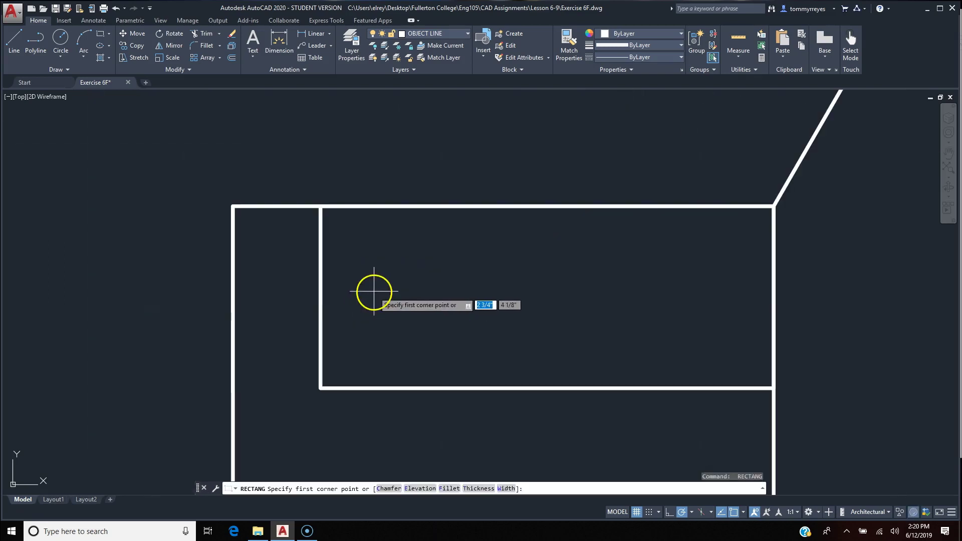
pyautogui.click(365, 233)
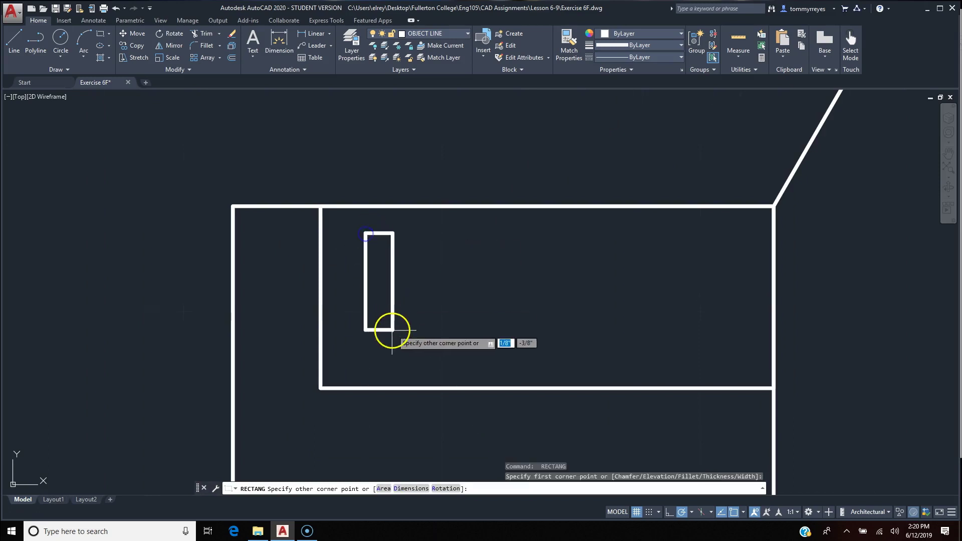
pyautogui.click(377, 356)
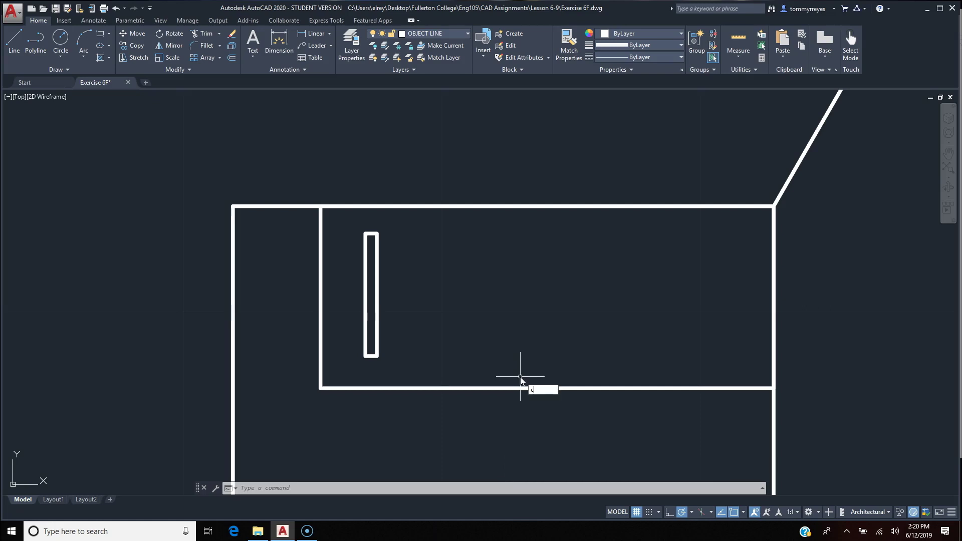
# Copy the narrow rectangle seven times to the right in an evenly spaced row, placing each copy from the previous one's lower-right corner.
pyautogui.write('o')
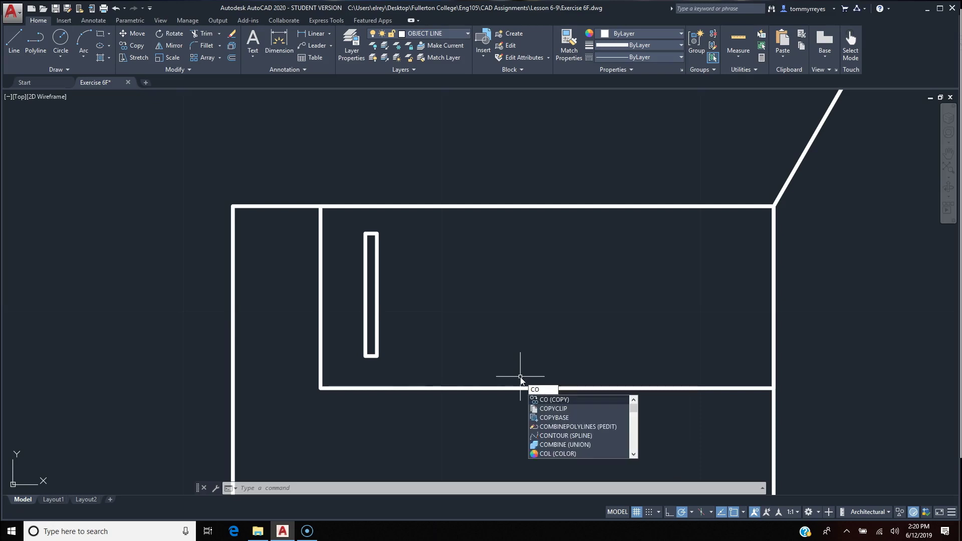
pyautogui.press('Return')
pyautogui.click(399, 284)
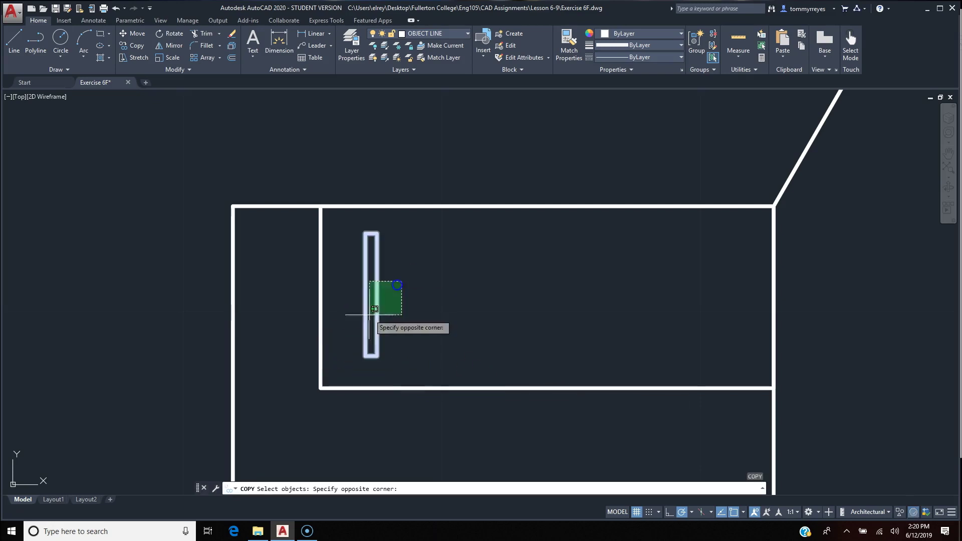
pyautogui.click(369, 314)
pyautogui.rightClick(366, 356)
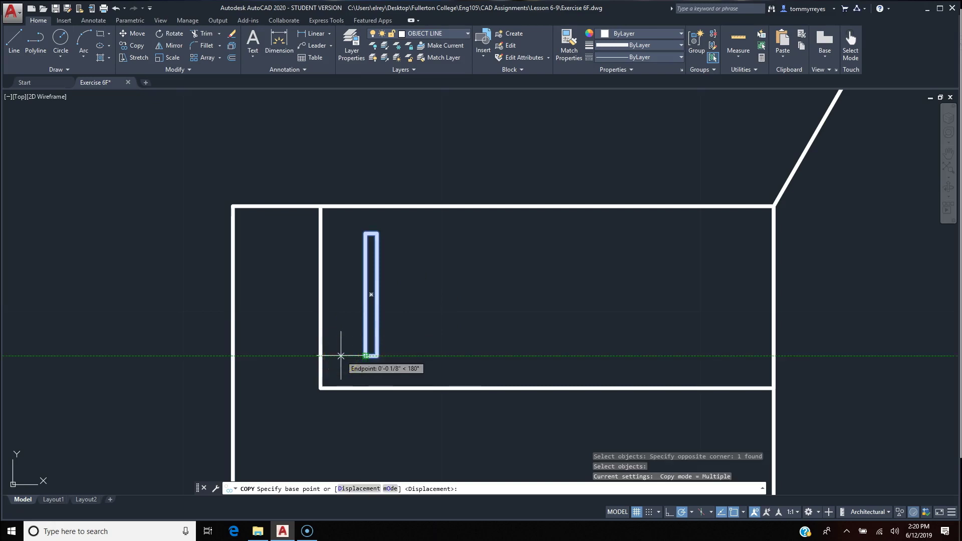
pyautogui.click(341, 356)
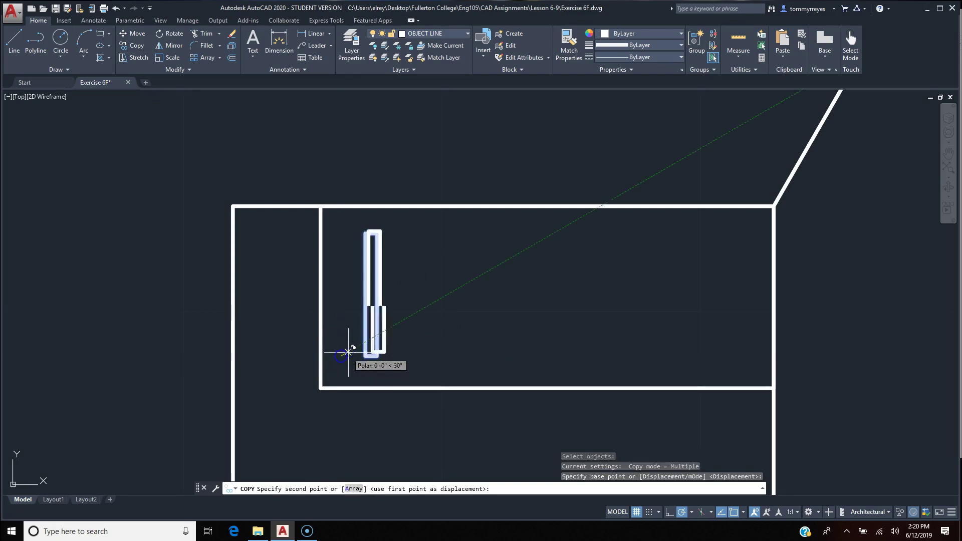
pyautogui.click(377, 356)
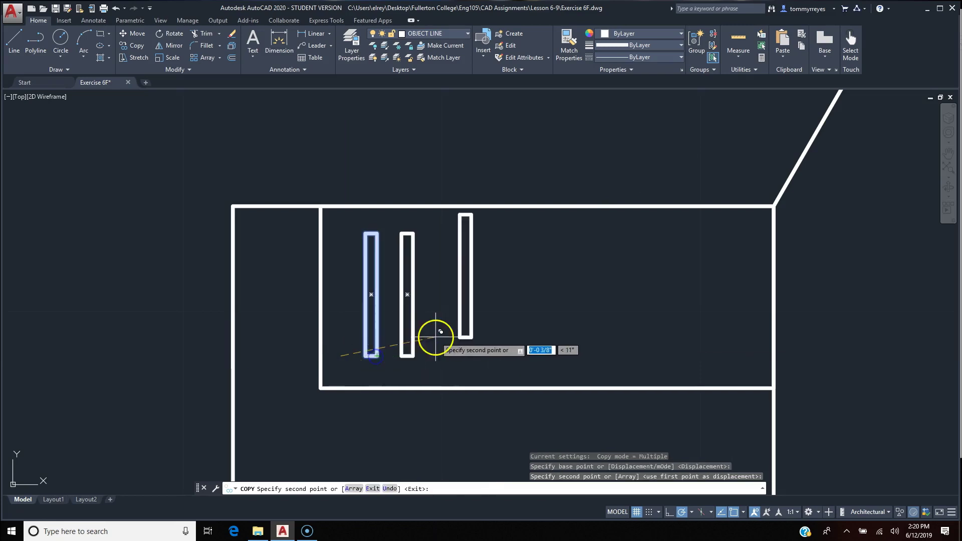
pyautogui.click(413, 356)
pyautogui.click(449, 356)
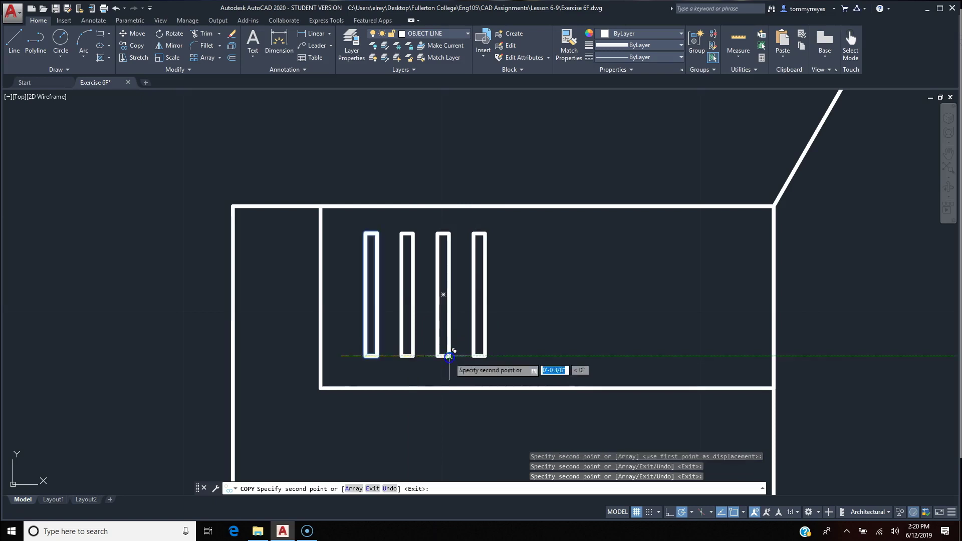
pyautogui.click(486, 356)
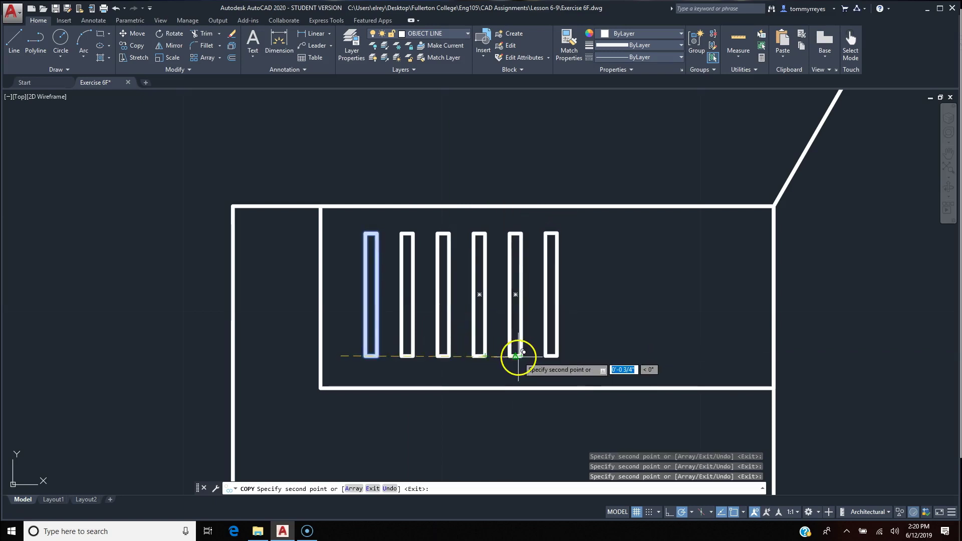
pyautogui.click(521, 356)
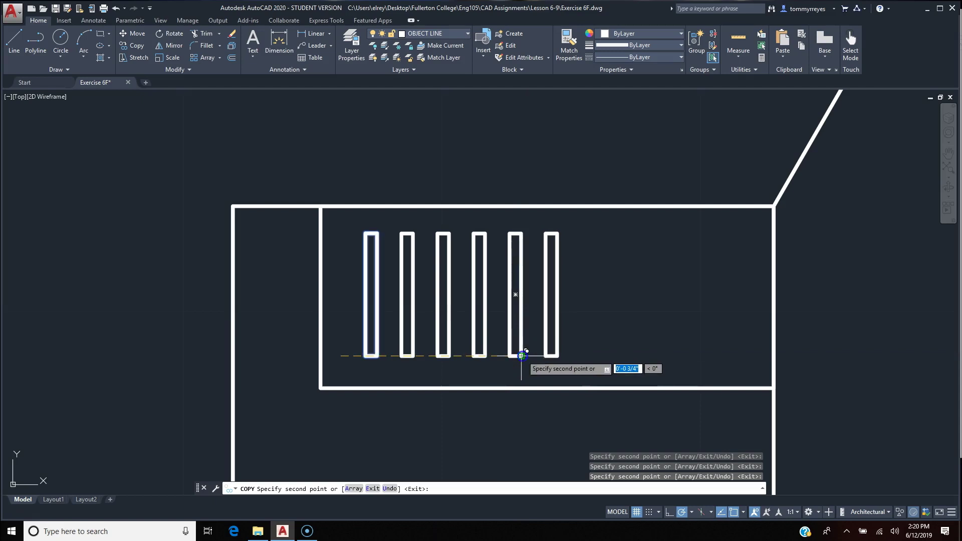
pyautogui.click(558, 356)
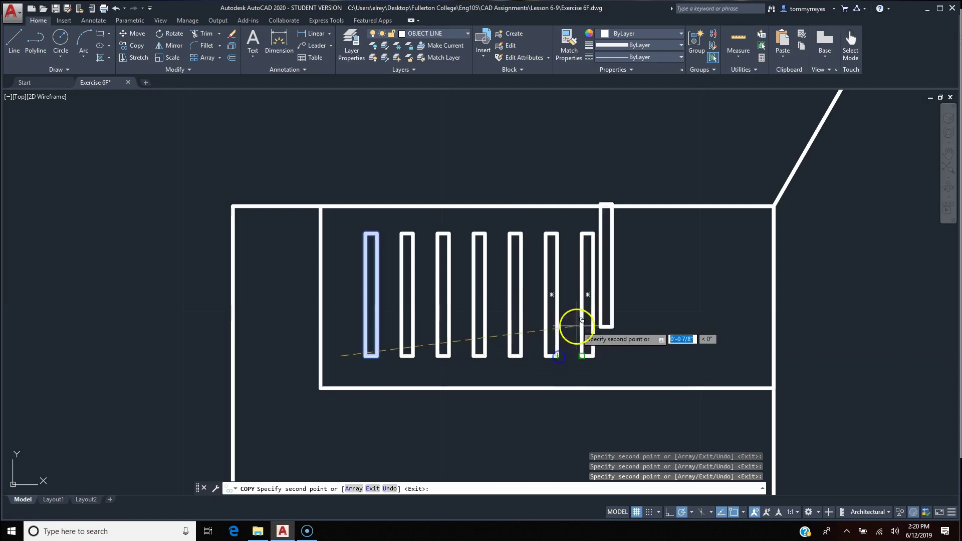
pyautogui.click(594, 356)
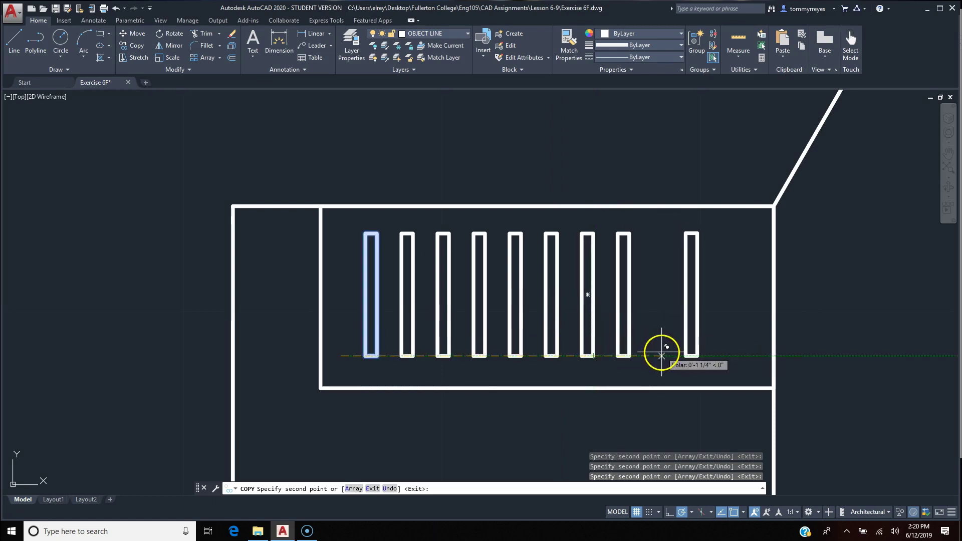
pyautogui.scroll(-2, 656, 357)
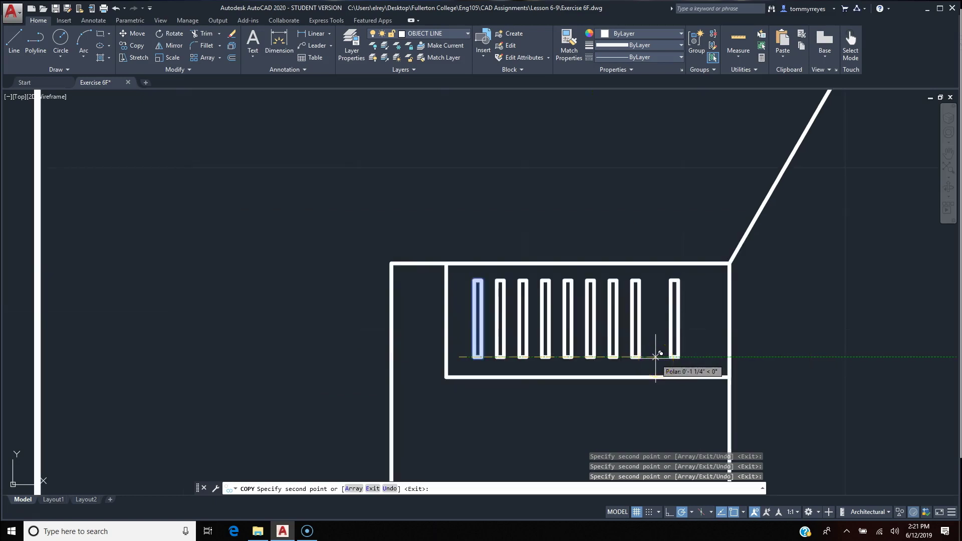
pyautogui.scroll(-3, 656, 357)
pyautogui.scroll(2, 692, 374)
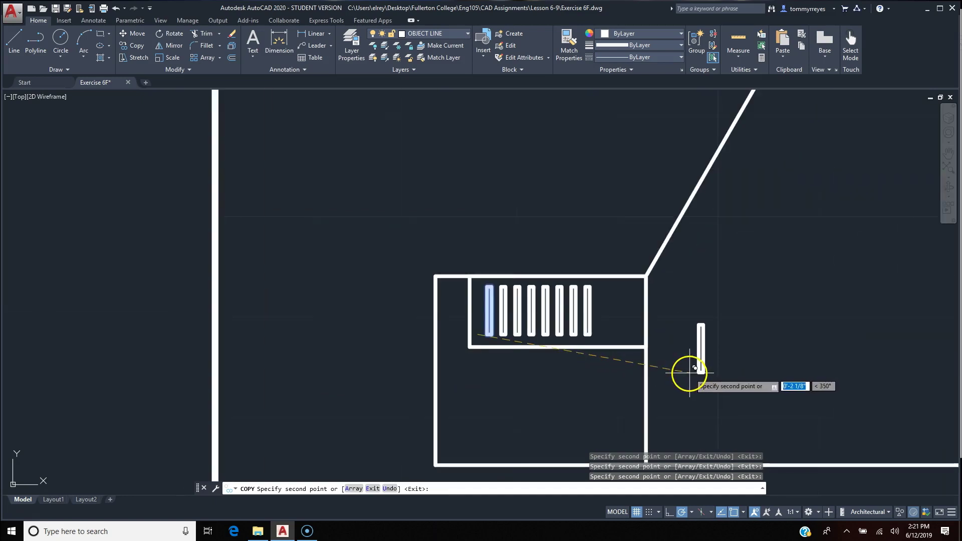
pyautogui.scroll(1, 604, 351)
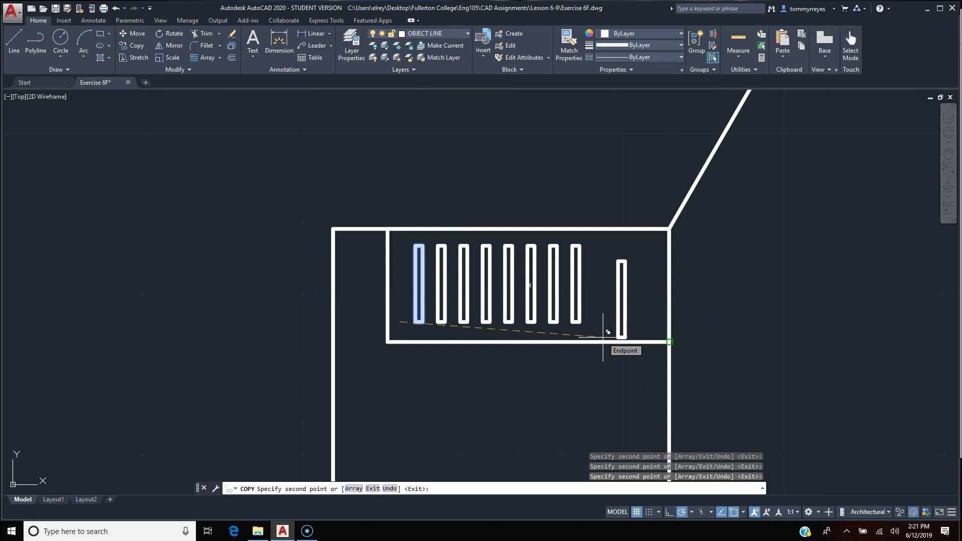
pyautogui.press('Escape')
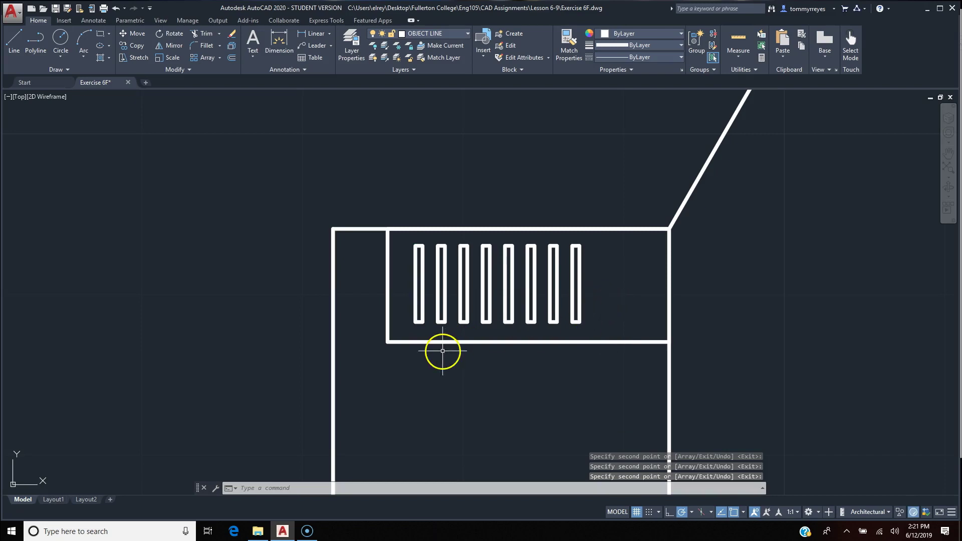
# Move the seven copies right by half a bar width, from the first bar's bottom midpoint to its lower-right corner.
pyautogui.click(597, 303)
pyautogui.click(435, 330)
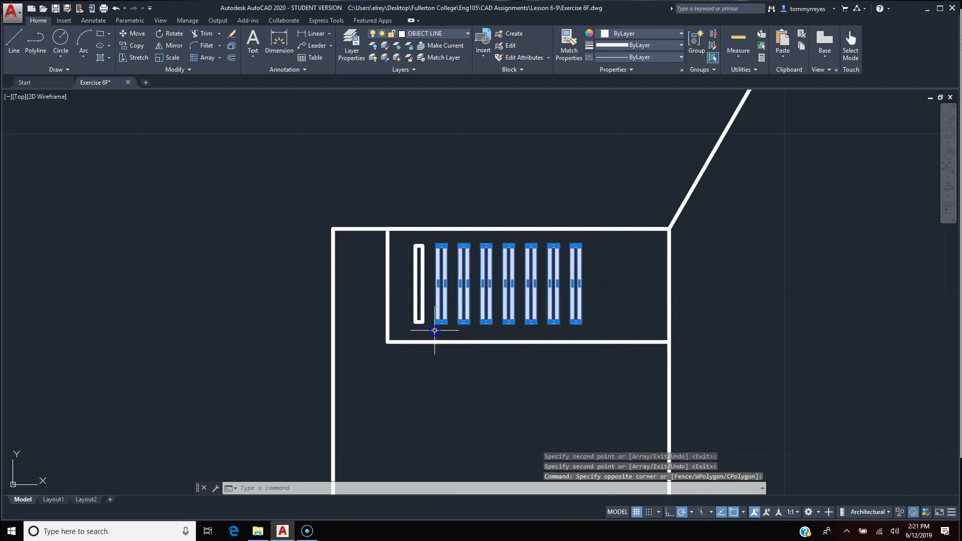
pyautogui.write('m')
pyautogui.press('Return')
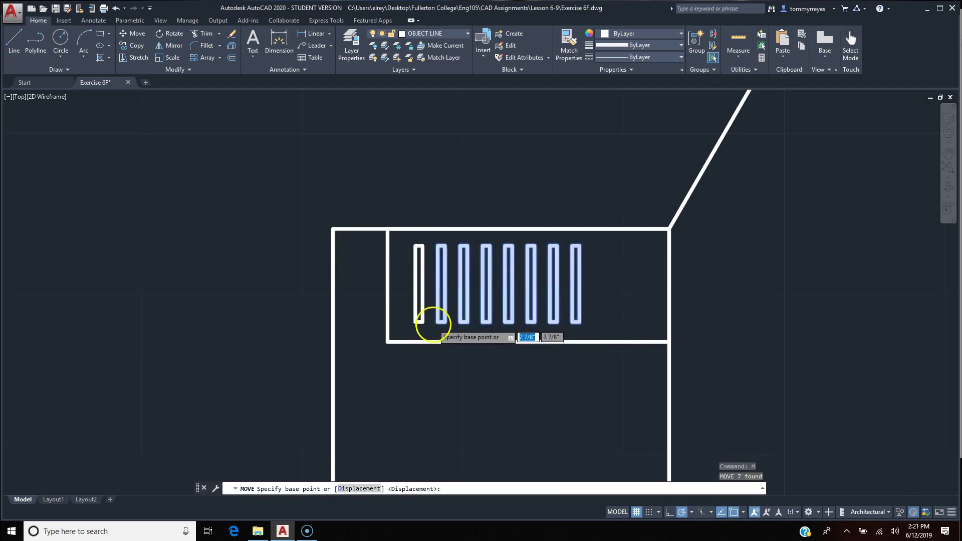
pyautogui.scroll(3, 429, 326)
pyautogui.click(395, 320)
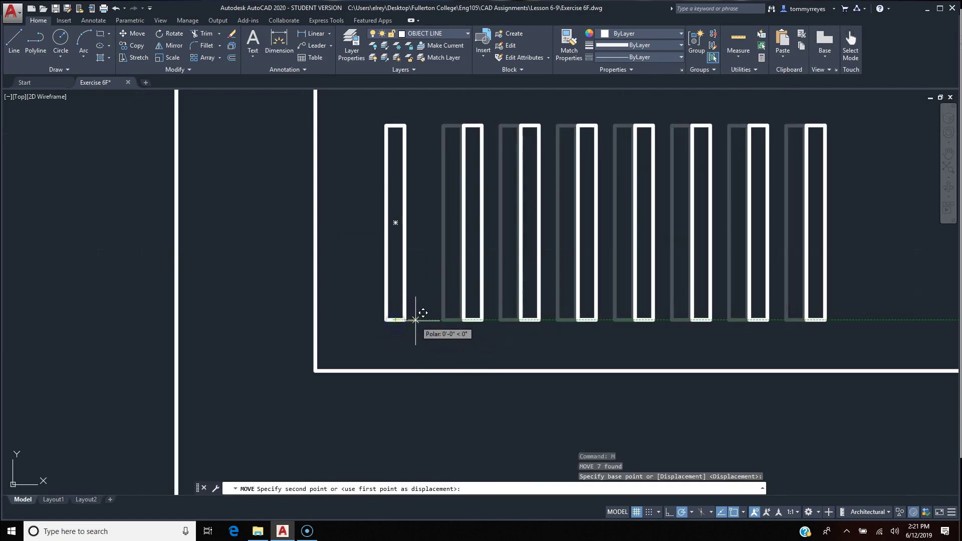
pyautogui.click(405, 319)
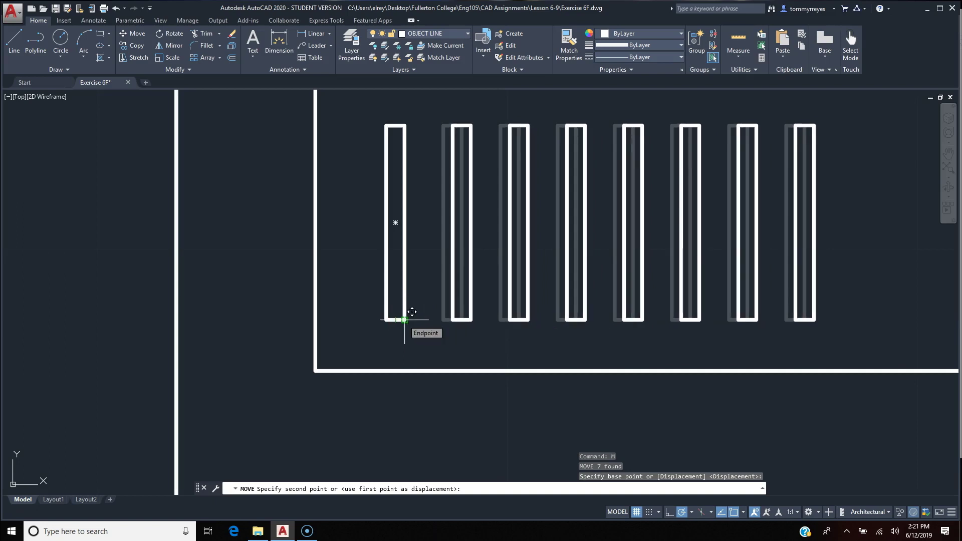
pyautogui.click(404, 320)
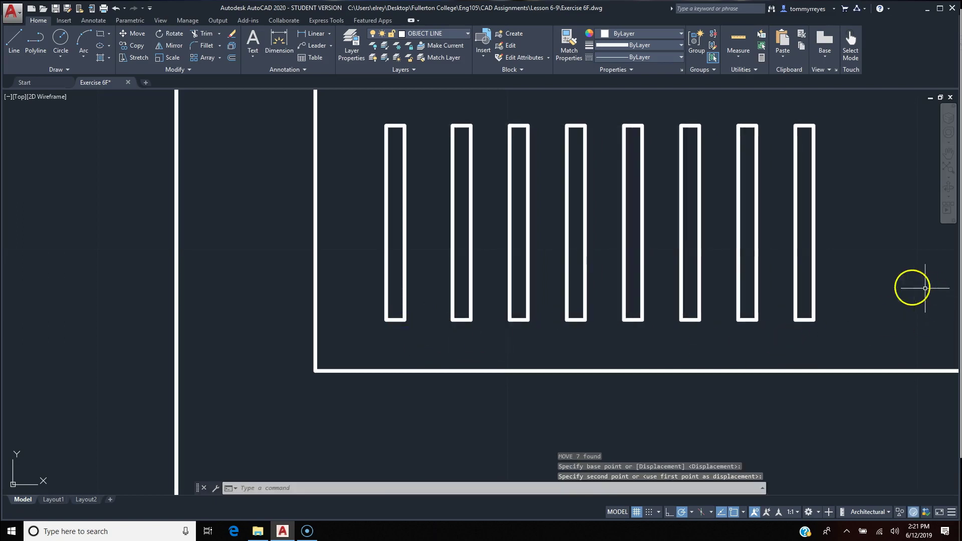
# Move the last six bars right by half a bar width, using the second bar's bottom midpoint and lower-right corner.
pyautogui.click(880, 295)
pyautogui.click(509, 333)
pyautogui.press('Return')
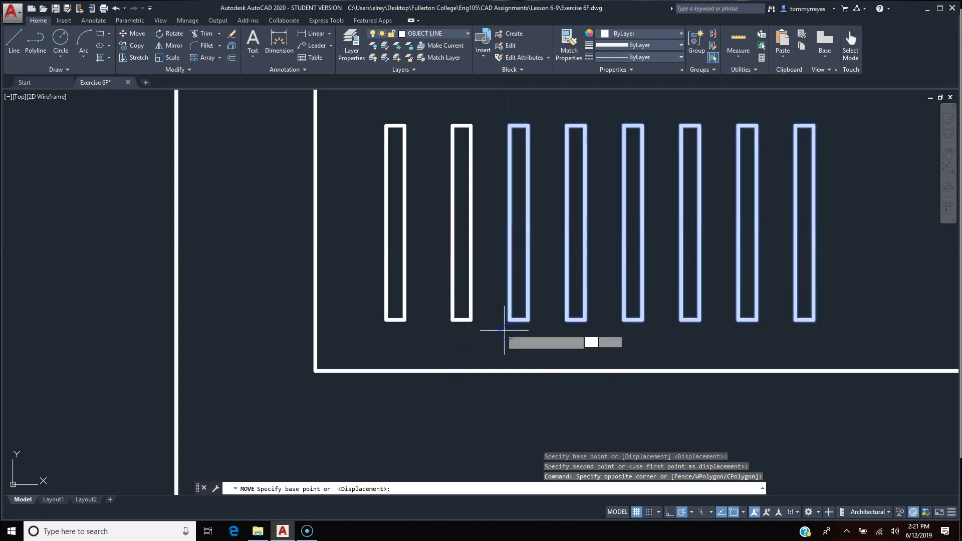
pyautogui.click(461, 320)
pyautogui.click(471, 320)
# Shift the same six bars another half bar width to the right, measured from the third bar's bottom edge.
pyautogui.click(845, 297)
pyautogui.click(516, 327)
pyautogui.press('Return')
pyautogui.click(528, 320)
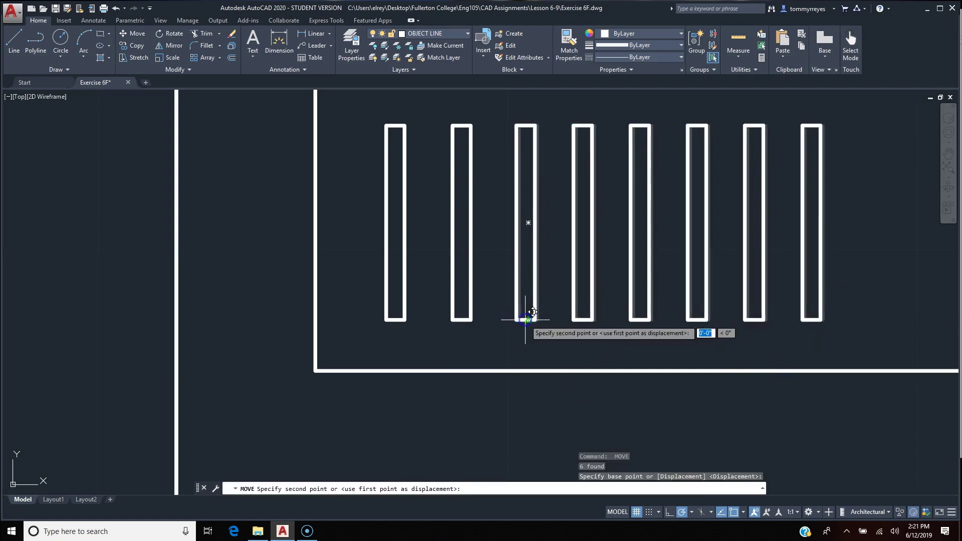
pyautogui.click(538, 321)
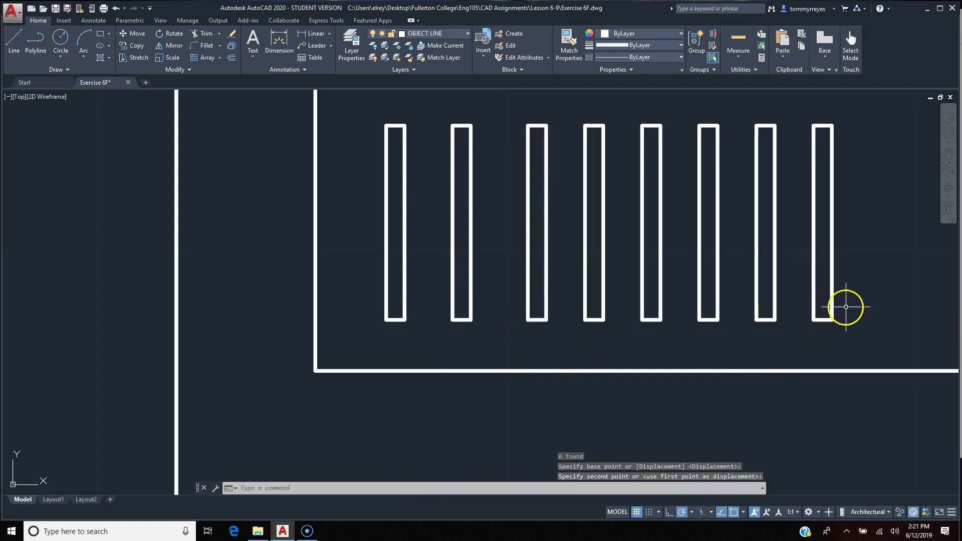
# Move the last five bars right by half a bar width, using the third bar's bottom midpoint and lower-right corner.
pyautogui.click(846, 306)
pyautogui.click(567, 331)
pyautogui.press('Return')
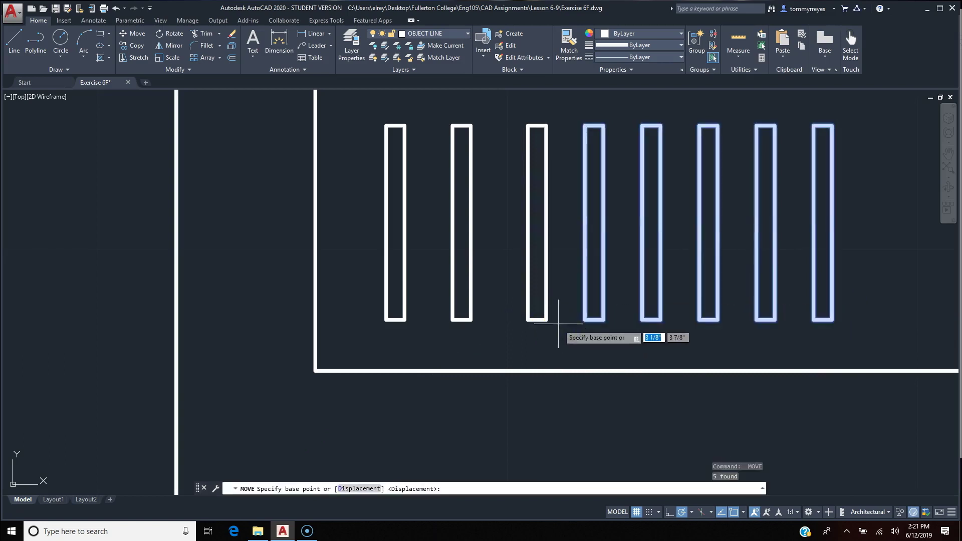
pyautogui.click(537, 320)
pyautogui.click(544, 321)
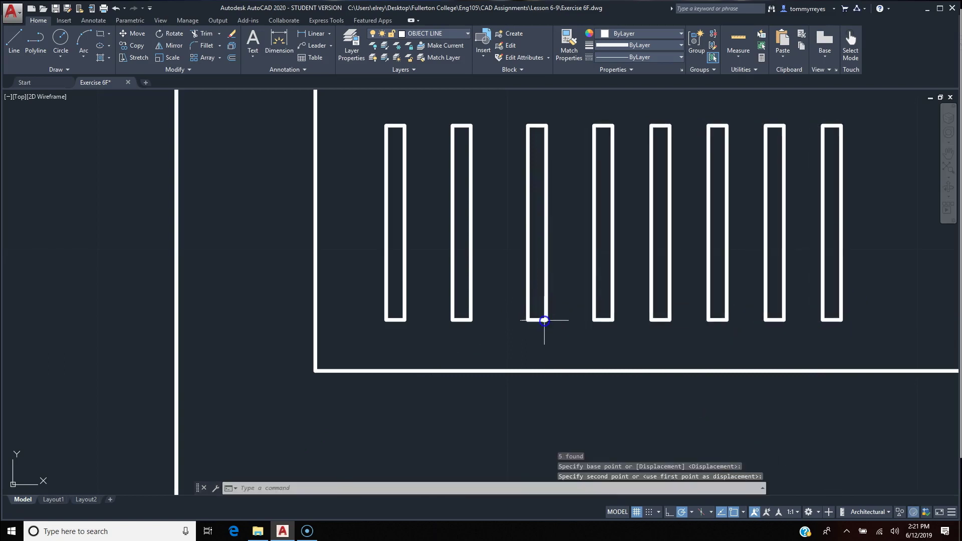
# Move the last four bars right by half a bar width, using the fourth bar's bottom midpoint and lower-right corner.
pyautogui.click(871, 300)
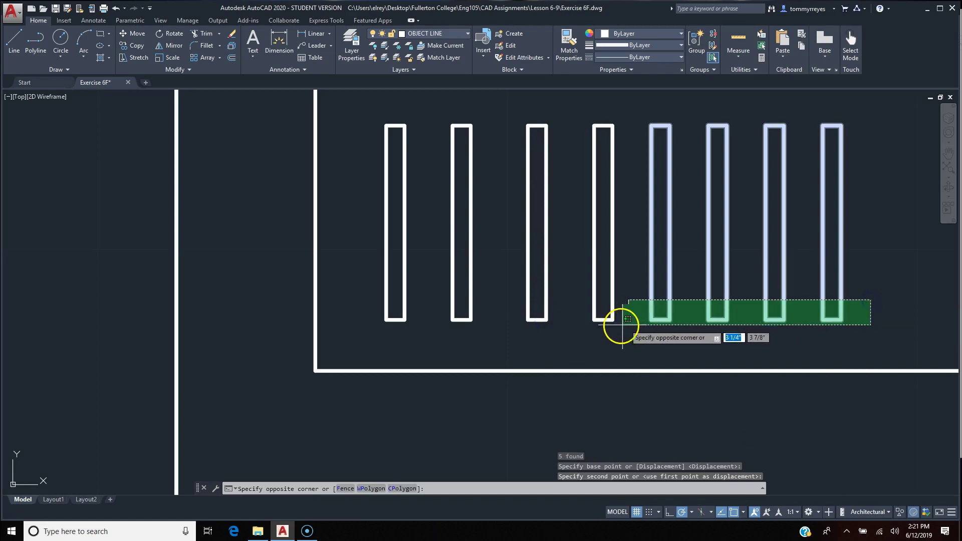
pyautogui.click(623, 329)
pyautogui.press('Return')
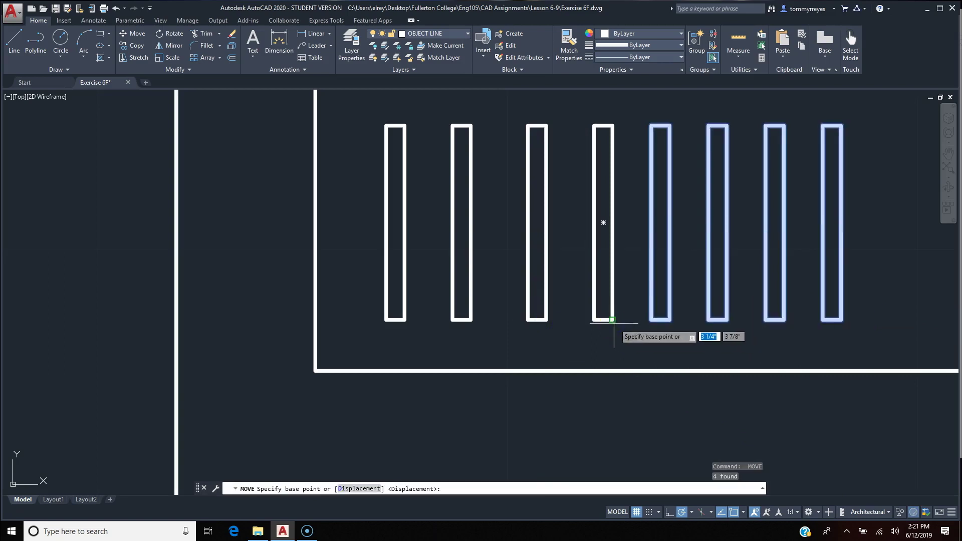
pyautogui.click(603, 319)
pyautogui.click(613, 318)
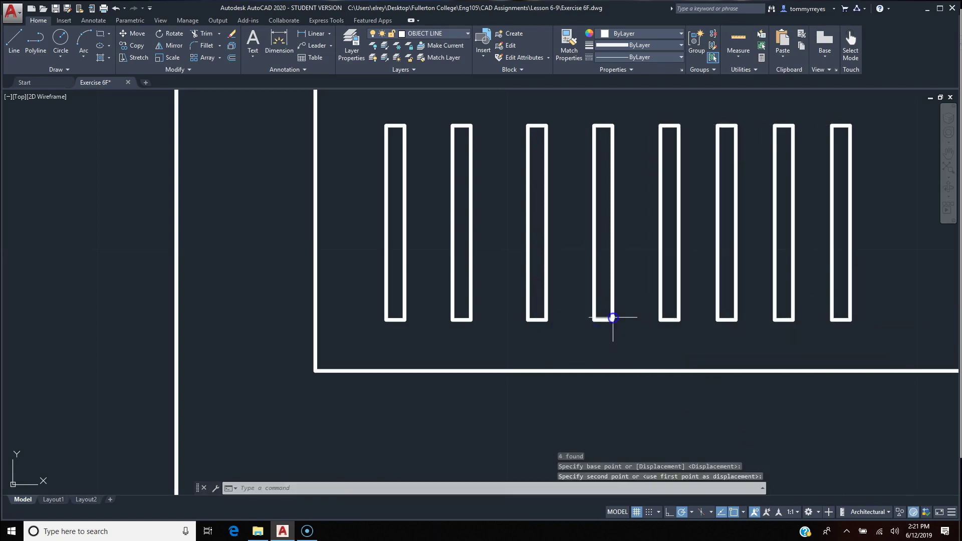
pyautogui.click(870, 316)
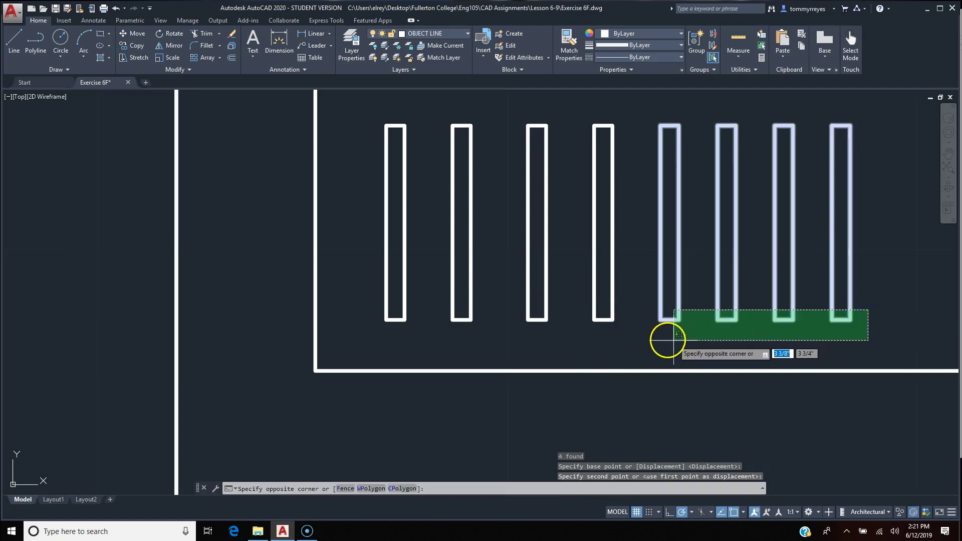
pyautogui.click(654, 339)
pyautogui.press('Return')
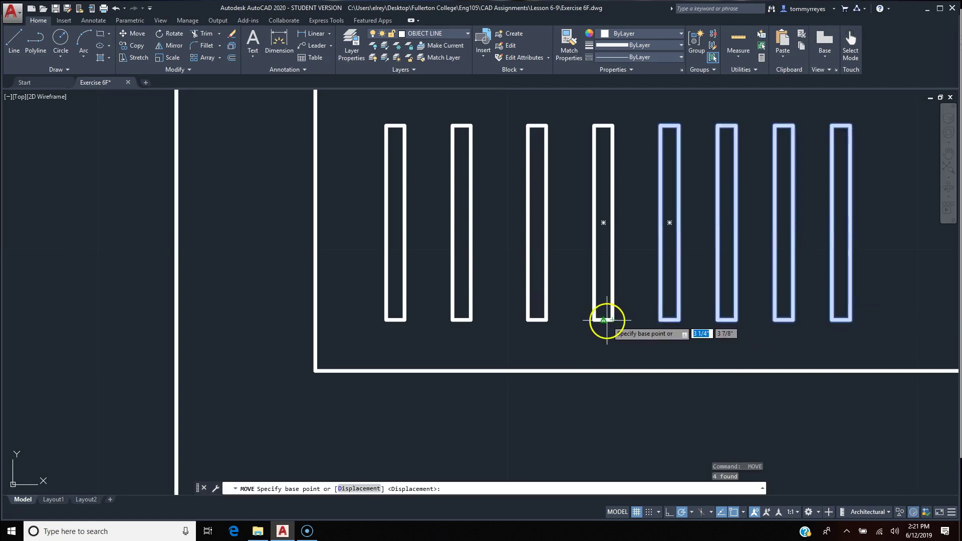
pyautogui.click(605, 320)
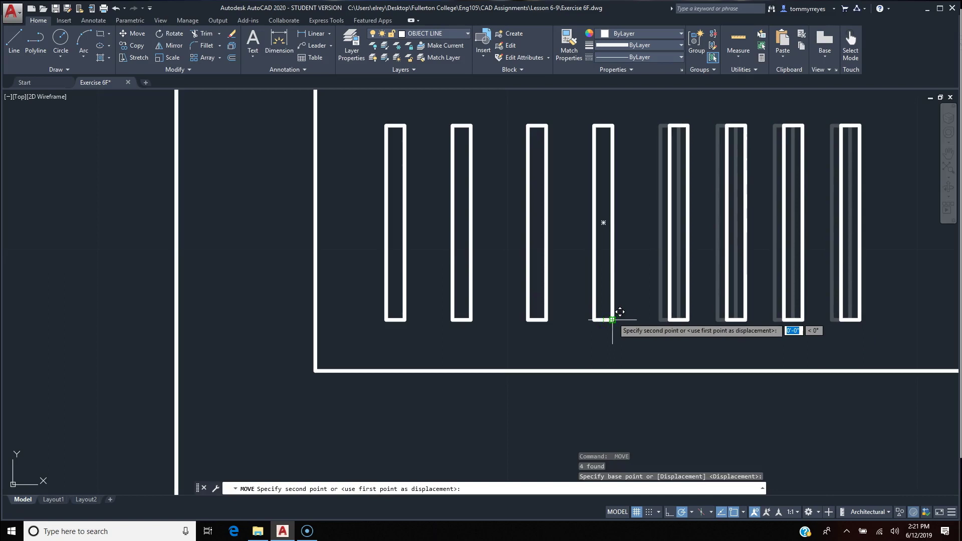
pyautogui.press('Escape')
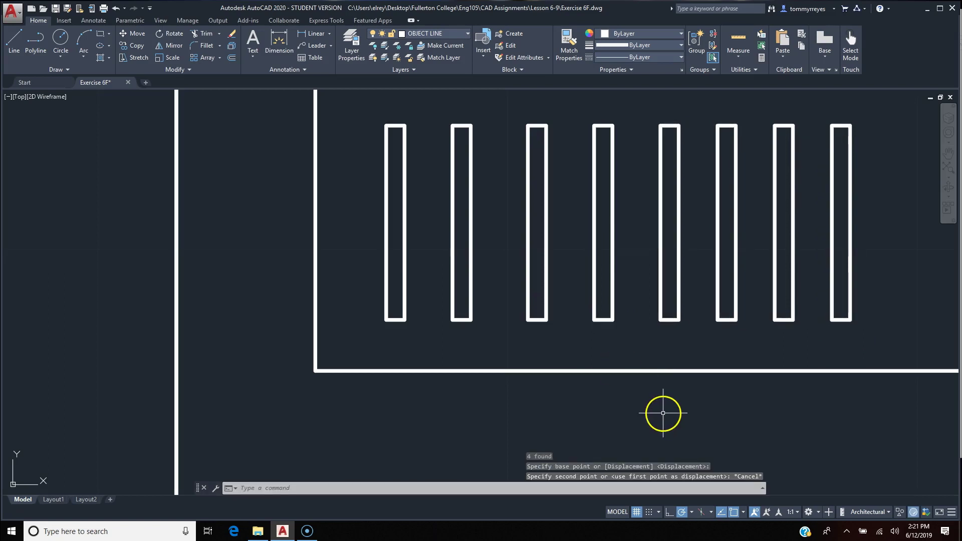
# Undo the last half-bar-width move of the last four bars.
pyautogui.hotkey('ctrl', 'z')
pyautogui.click(880, 305)
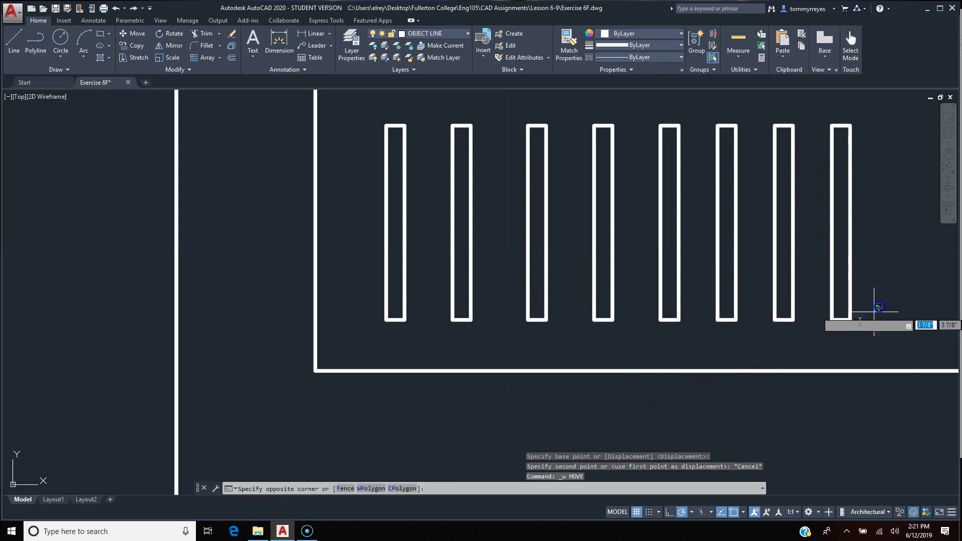
pyautogui.click(649, 329)
pyautogui.write('u')
pyautogui.press('Return')
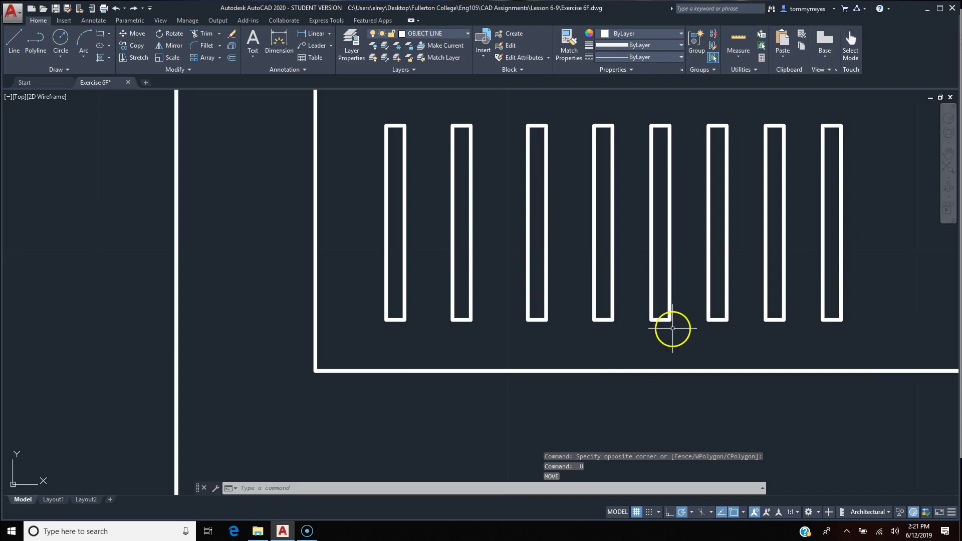
pyautogui.write('m')
pyautogui.press('Return')
pyautogui.click(857, 308)
pyautogui.click(629, 335)
pyautogui.press('Return')
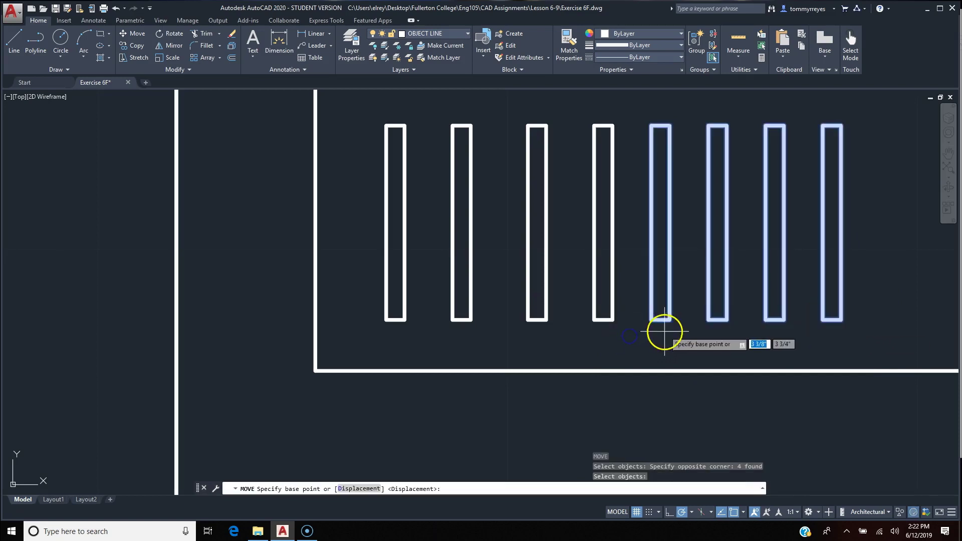
pyautogui.click(661, 321)
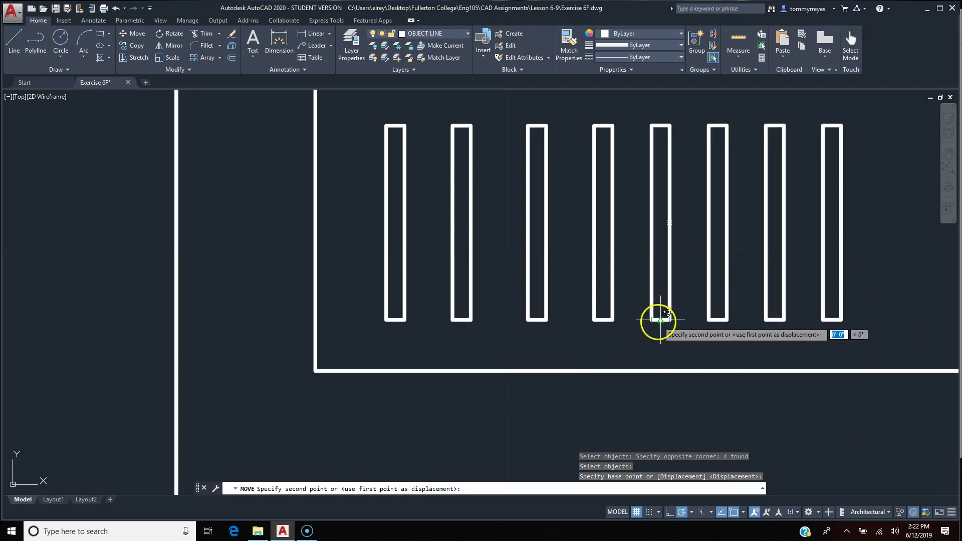
pyautogui.press('Escape')
# Move the last three bars right by half a bar width, using the fifth bar's bottom midpoint and lower-right corner.
pyautogui.click(890, 306)
pyautogui.click(696, 330)
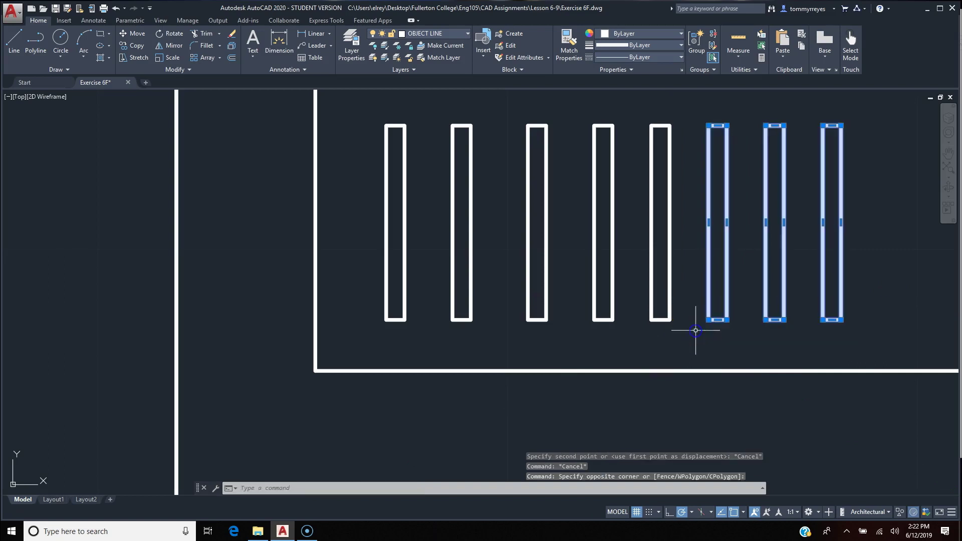
pyautogui.write('m')
pyautogui.press('Return')
pyautogui.click(660, 320)
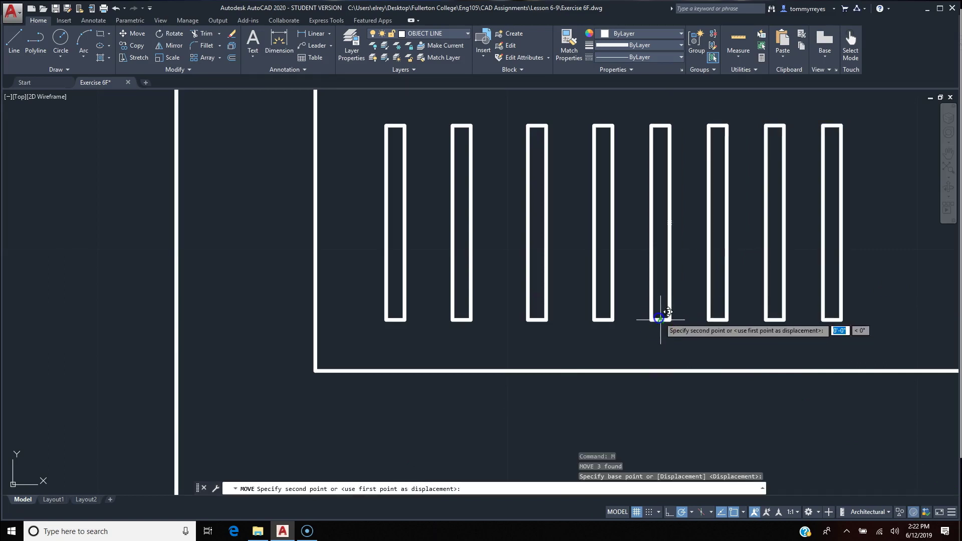
pyautogui.click(668, 319)
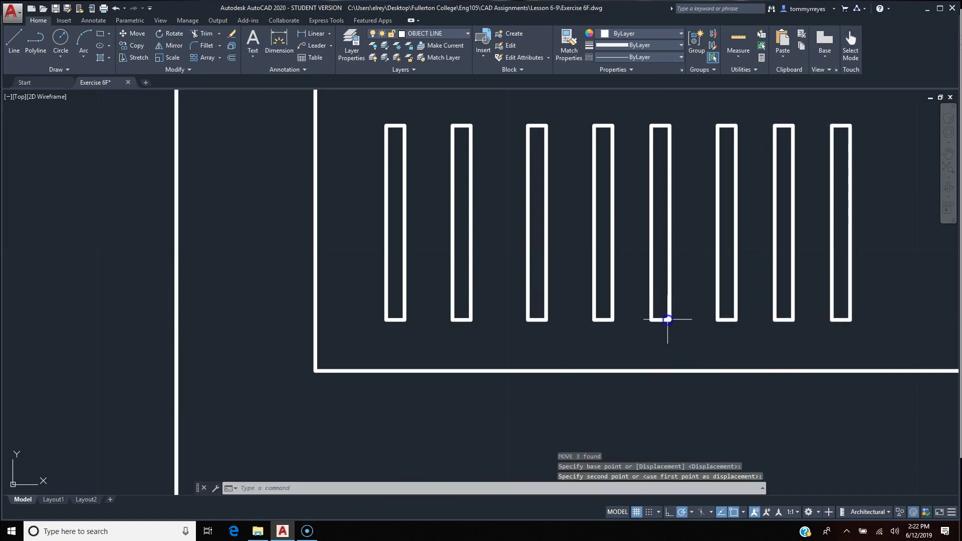
# Move the last two bars right by half a bar width, using the sixth bar's bottom midpoint and lower-right corner.
pyautogui.click(926, 313)
pyautogui.click(762, 335)
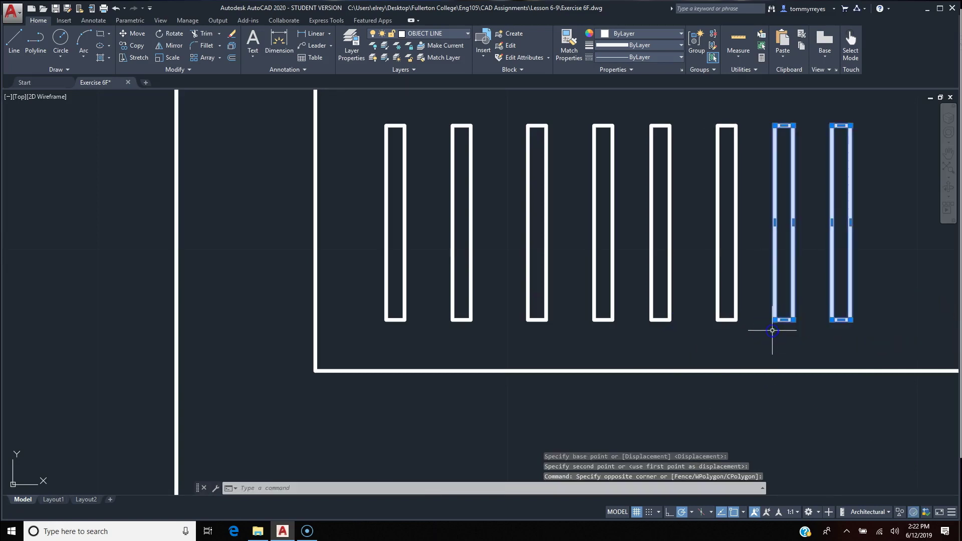
pyautogui.write('m')
pyautogui.press('Return')
pyautogui.click(728, 322)
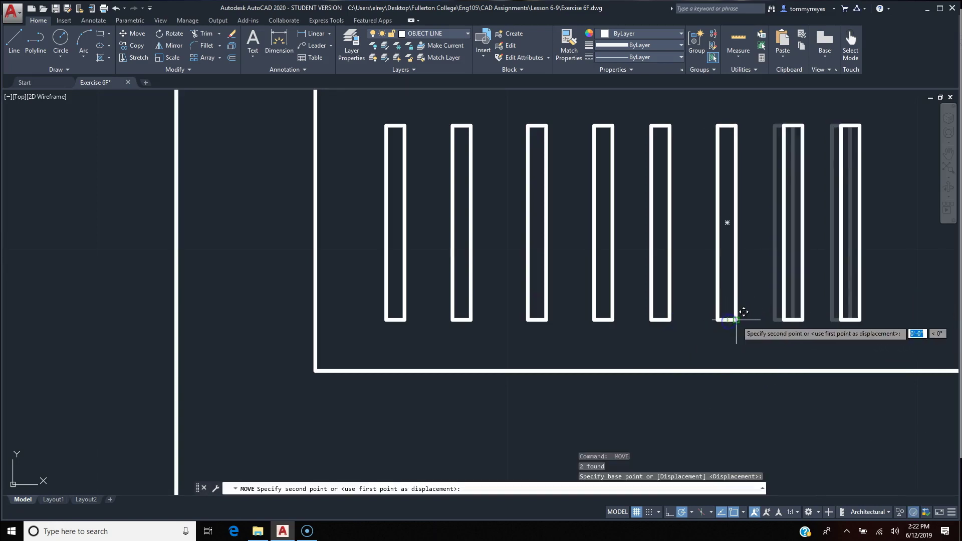
pyautogui.click(737, 321)
# Move the last bar right by half a bar width, using the seventh bar's bottom midpoint and lower-right corner.
pyautogui.click(910, 307)
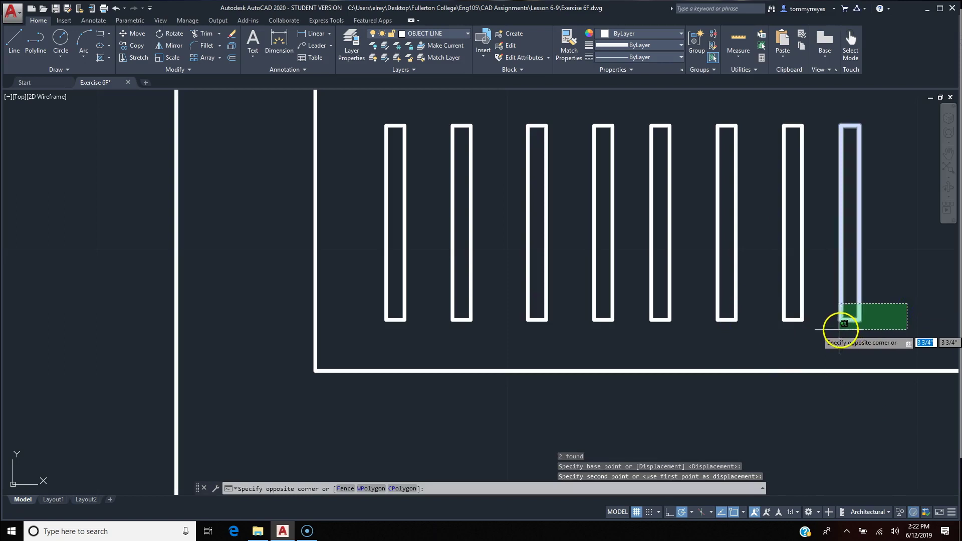
pyautogui.click(834, 326)
pyautogui.write('m')
pyautogui.press('Return')
pyautogui.click(795, 319)
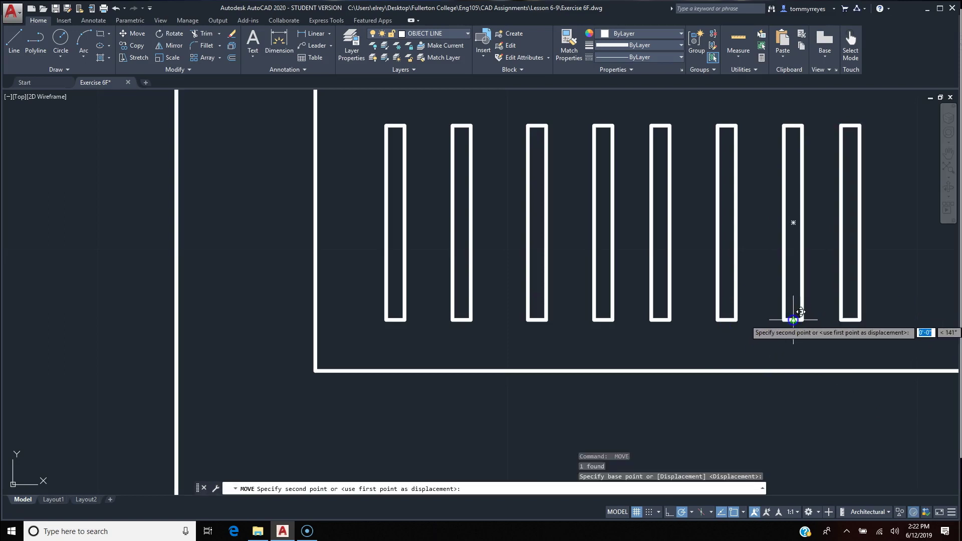
pyautogui.click(805, 319)
# Move all eight bars together horizontally to the right within the inset, by about one and a half bar widths.
pyautogui.press('Return')
pyautogui.scroll(-6, 557, 444)
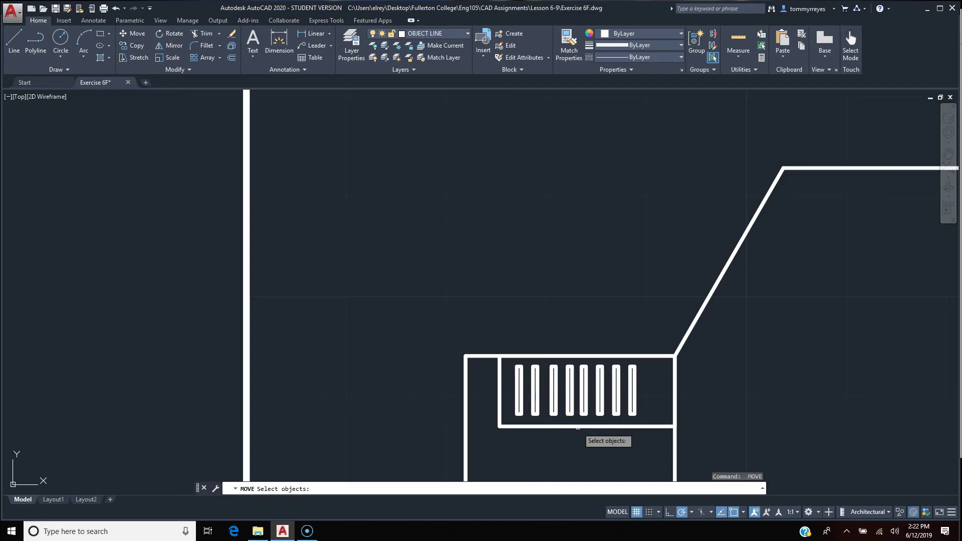
pyautogui.scroll(4, 578, 427)
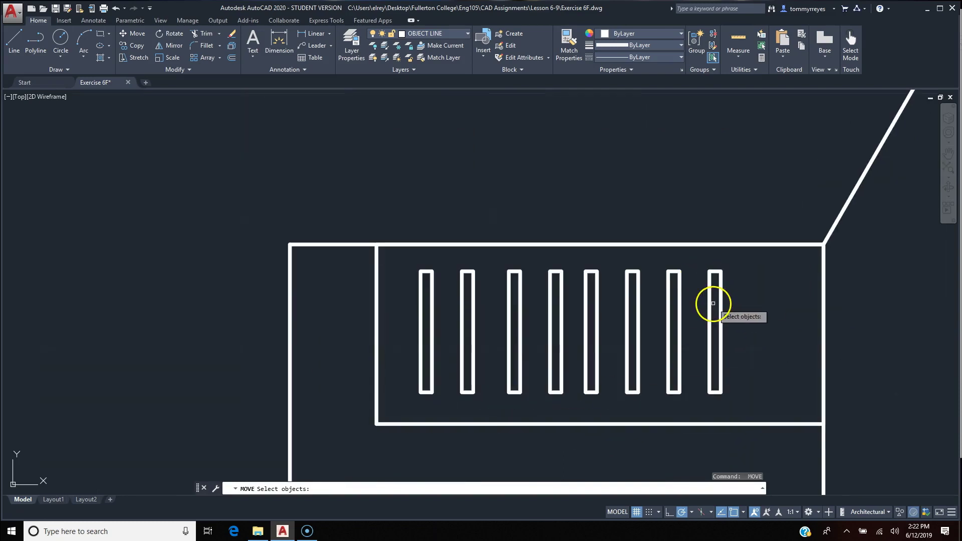
pyautogui.click(730, 296)
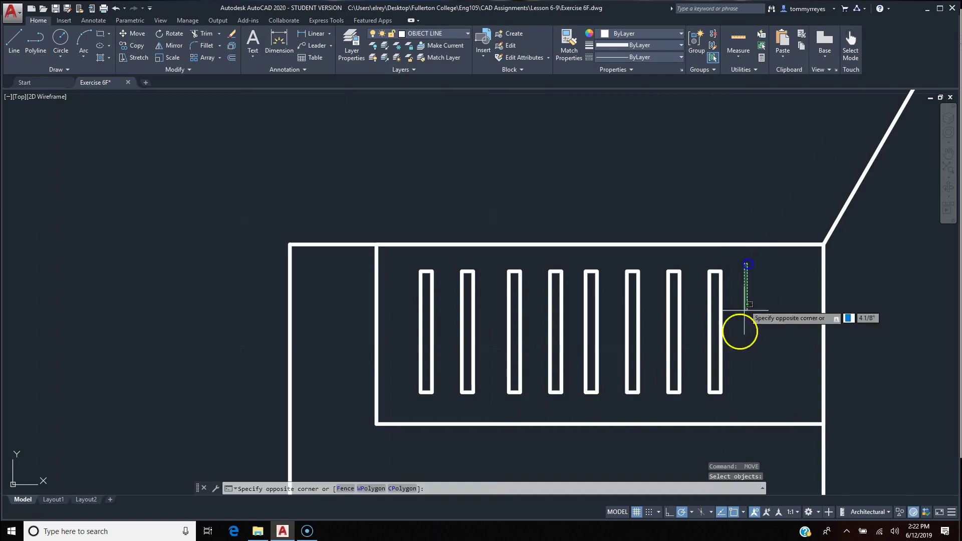
pyautogui.click(404, 355)
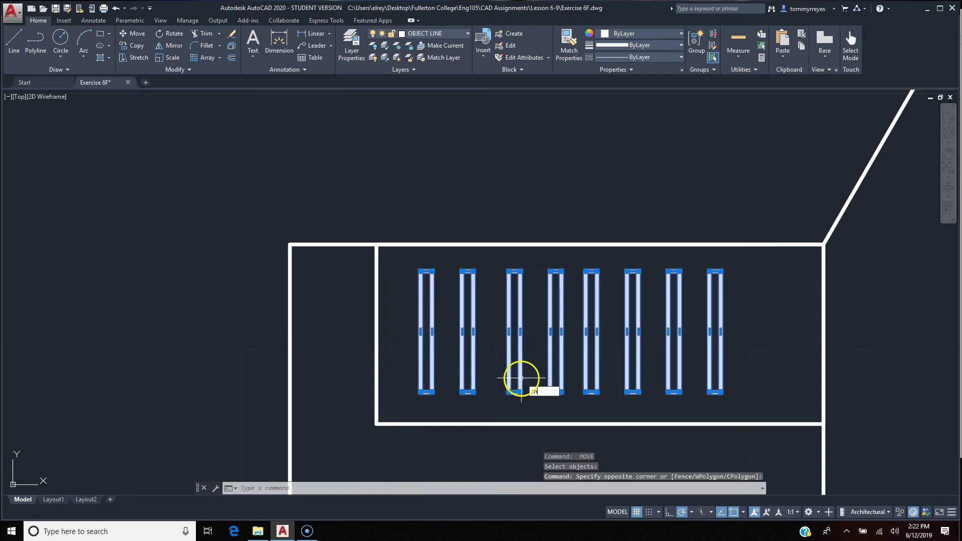
pyautogui.press('Return')
pyautogui.click(769, 337)
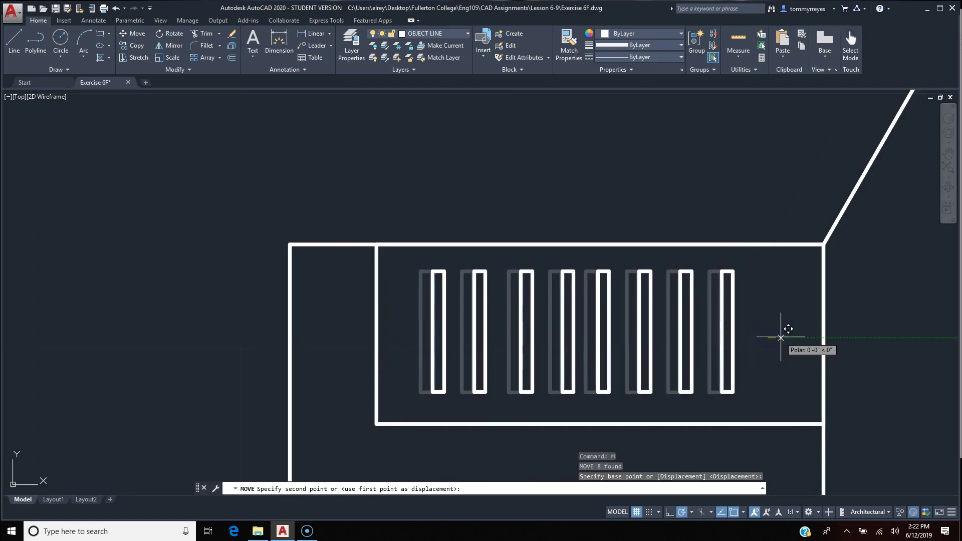
pyautogui.click(788, 337)
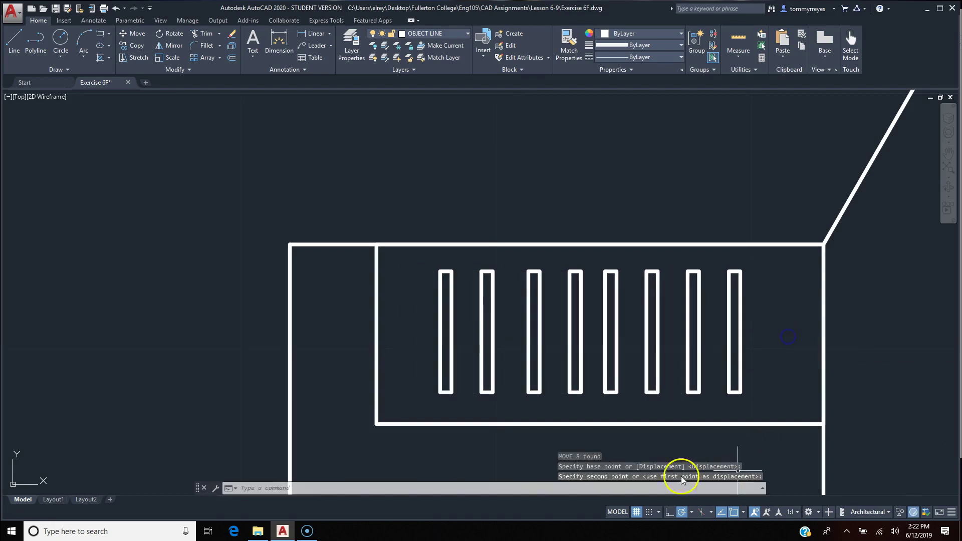
# Draw a circle with a radius of about 1/8" centred on the upper-left corner of the small rectangle.
pyautogui.scroll(-6, 572, 386)
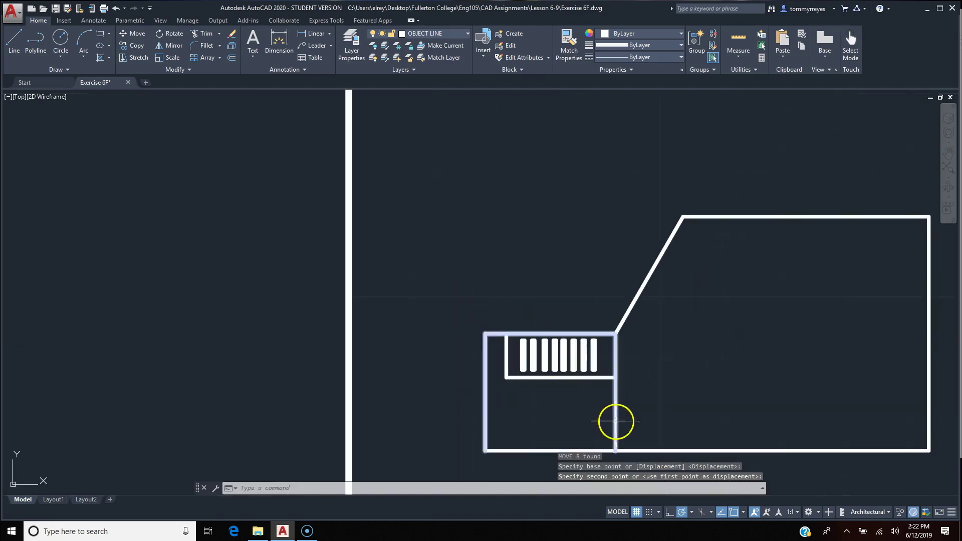
pyautogui.scroll(2, 616, 421)
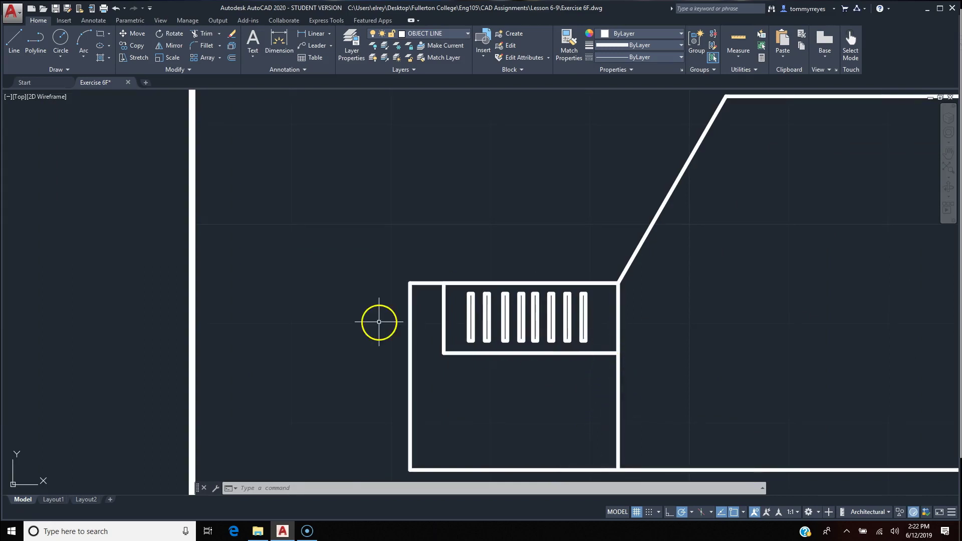
pyautogui.write('c')
pyautogui.press('Return')
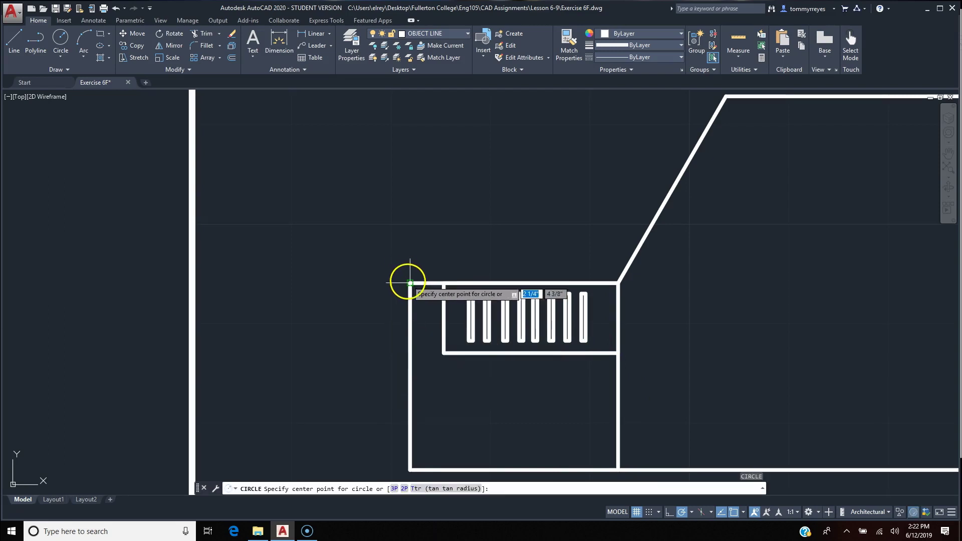
pyautogui.click(410, 283)
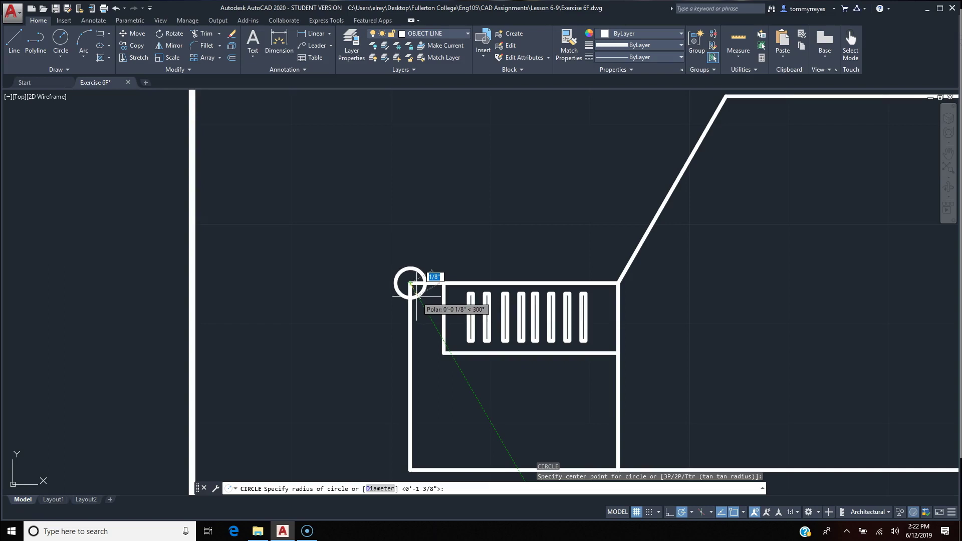
pyautogui.click(417, 296)
# Copy the circle from its centre to the outline's lower-left and lower-right corners.
pyautogui.scroll(-4, 383, 291)
pyautogui.scroll(6, 387, 286)
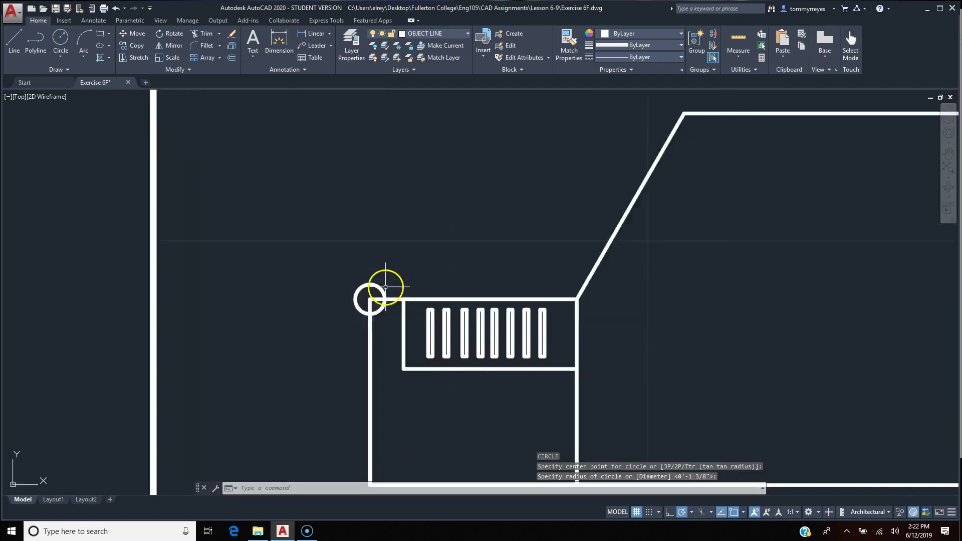
pyautogui.moveTo(392, 269); pyautogui.dragTo(474, 155, button='middle')
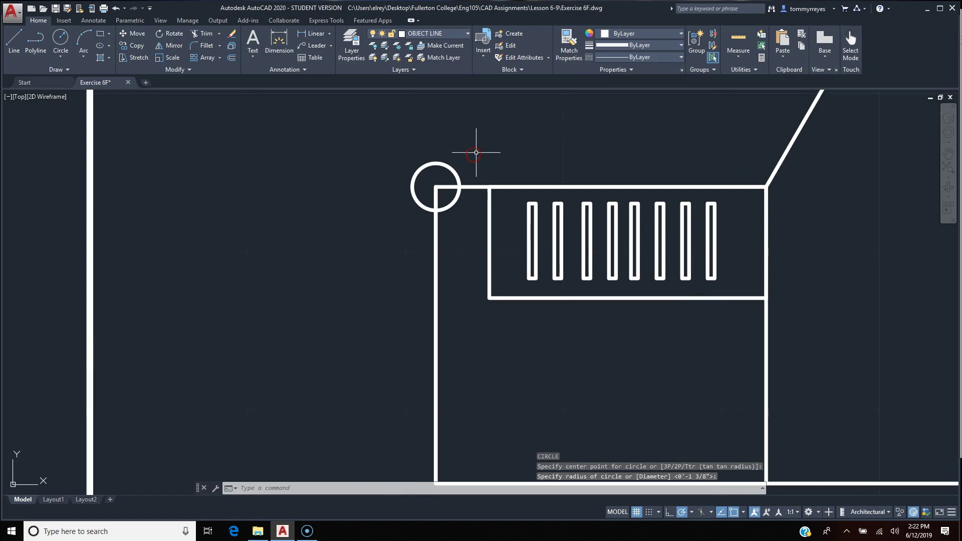
pyautogui.write('op')
pyautogui.press('Return')
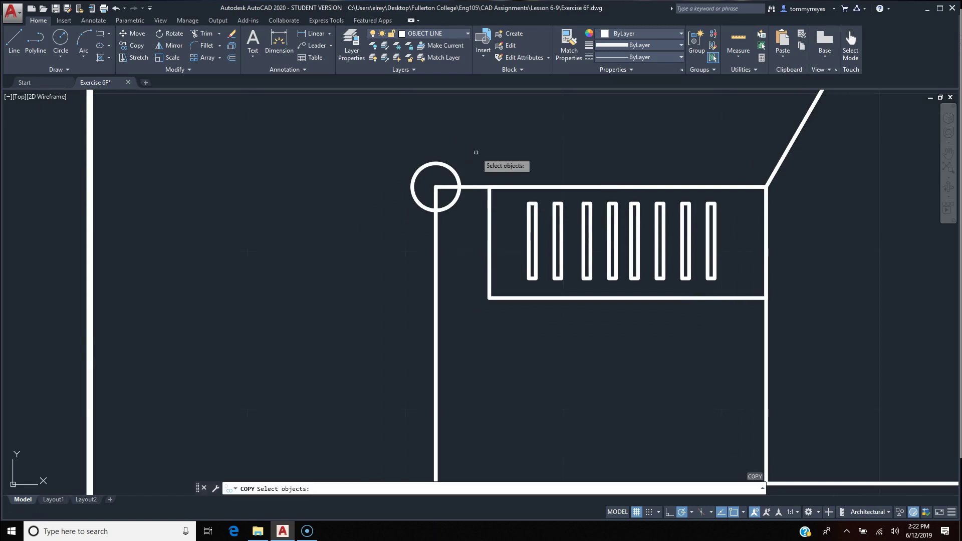
pyautogui.click(447, 167)
pyautogui.press('Return')
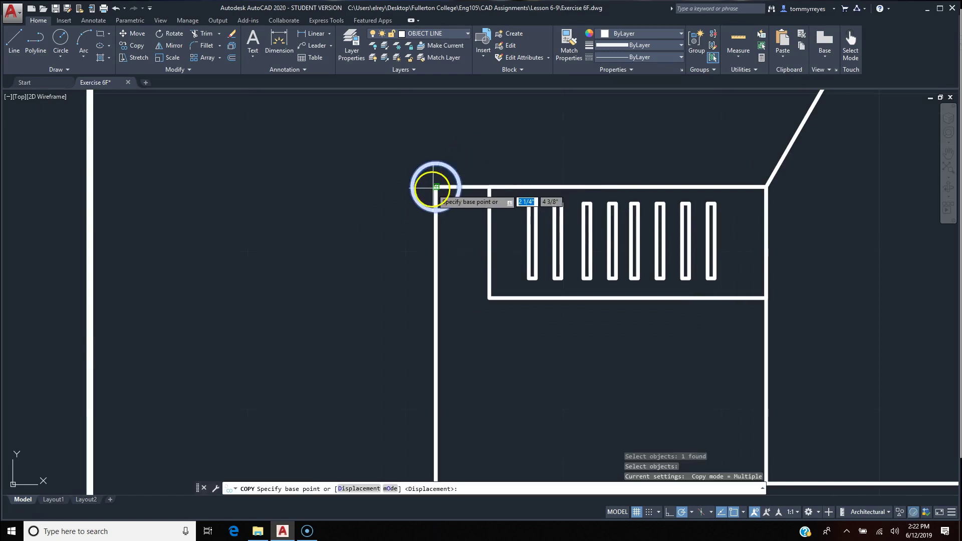
pyautogui.click(436, 187)
pyautogui.scroll(-5, 436, 188)
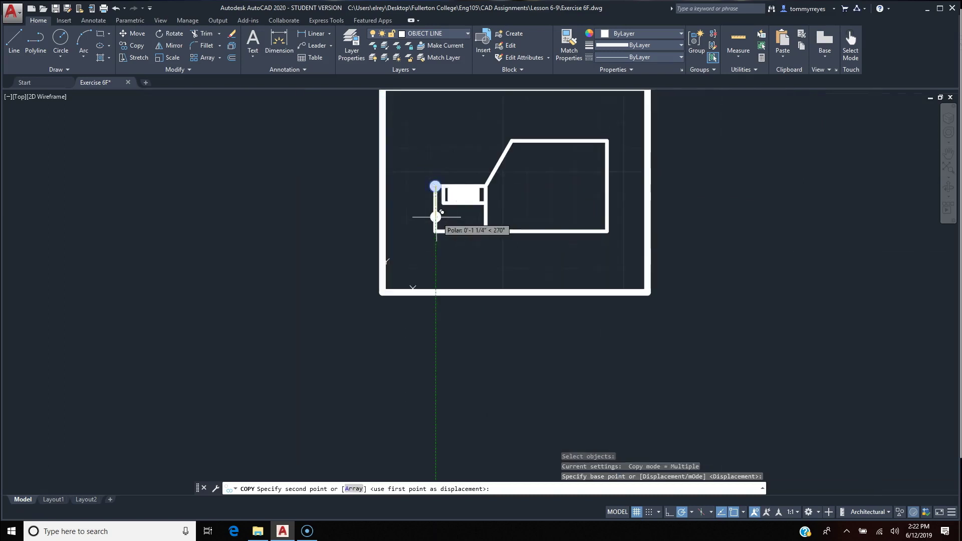
pyautogui.scroll(5, 436, 216)
pyautogui.moveTo(444, 214); pyautogui.dragTo(355, 372, button='middle')
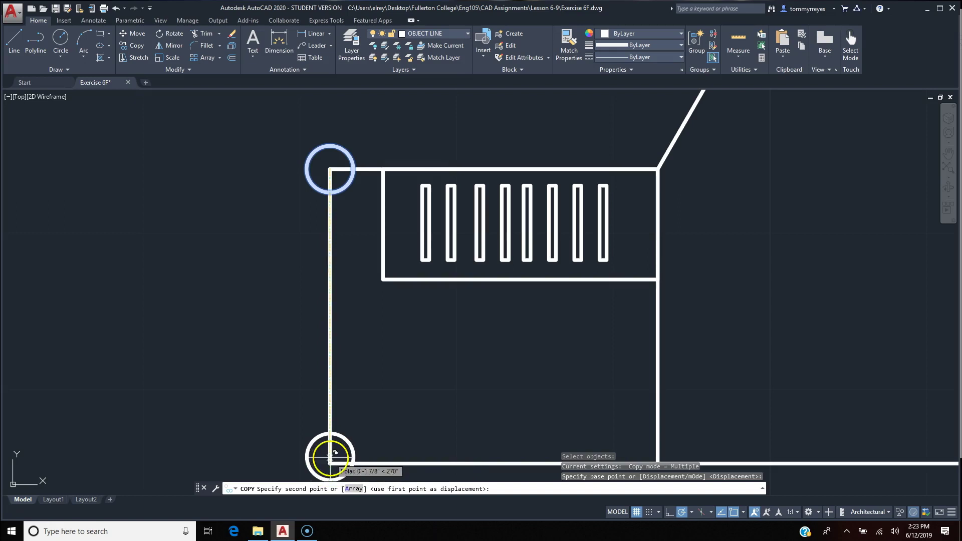
pyautogui.scroll(-3, 206, 360)
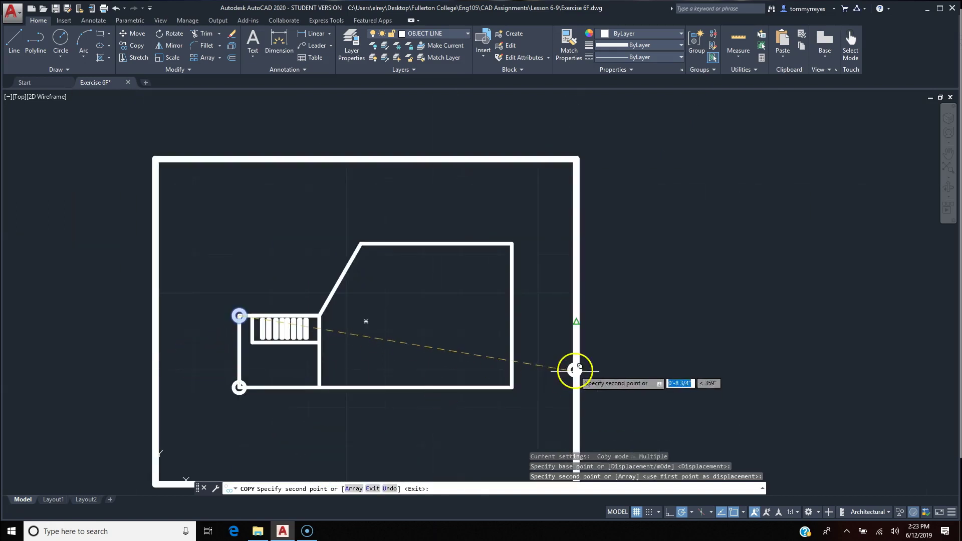
pyautogui.click(512, 386)
pyautogui.press('Return')
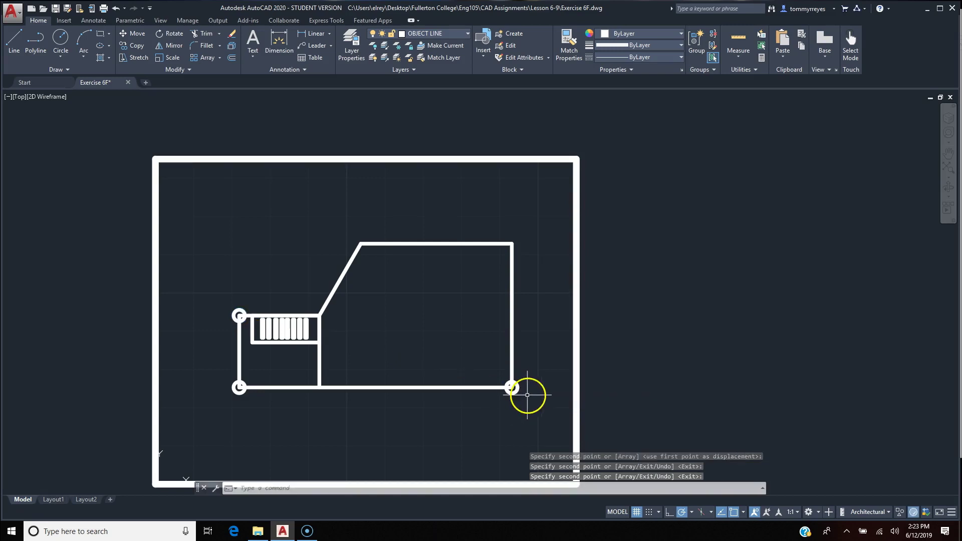
# Move the two circles at the outline's bottom corners straight up by their 1/8" radius, so they rest on the bottom edge.
pyautogui.click(527, 395)
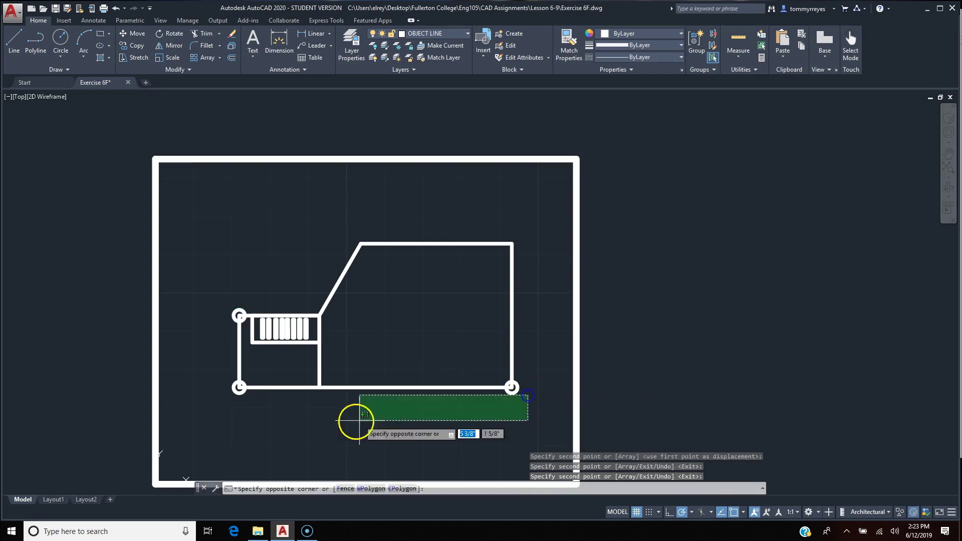
pyautogui.click(225, 392)
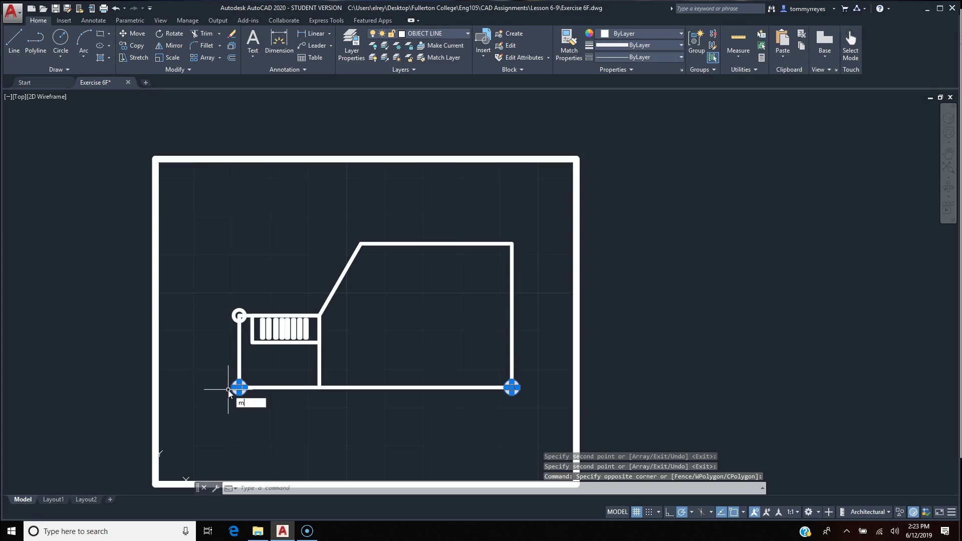
pyautogui.press('Return')
pyautogui.scroll(8, 476, 371)
pyautogui.scroll(-4, 477, 374)
pyautogui.scroll(2, 571, 435)
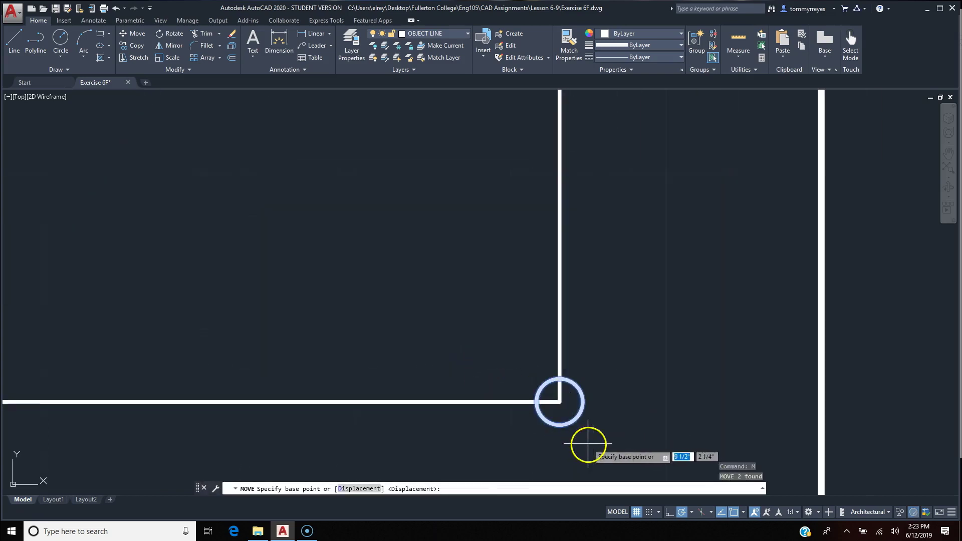
pyautogui.click(560, 402)
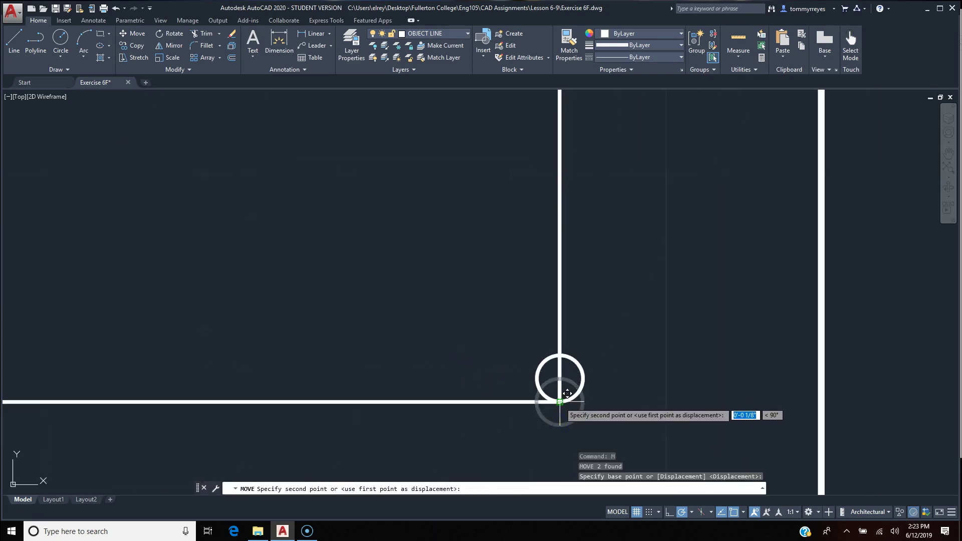
pyautogui.click(561, 399)
pyautogui.scroll(-3, 571, 409)
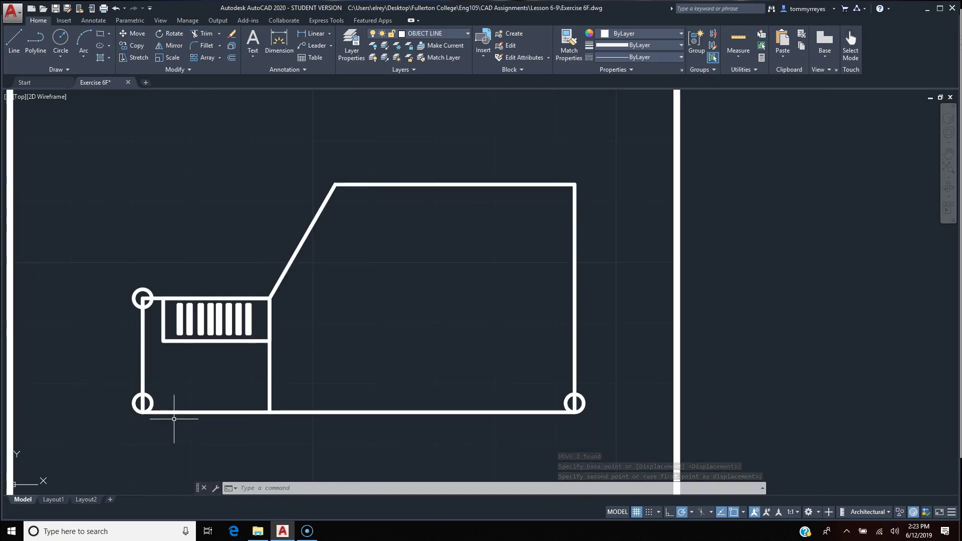
# Trim away the inner halves of the two bottom circles and the part of the upper-left circle inside the outline.
pyautogui.write('tr')
pyautogui.press('Return')
pyautogui.press('Return')
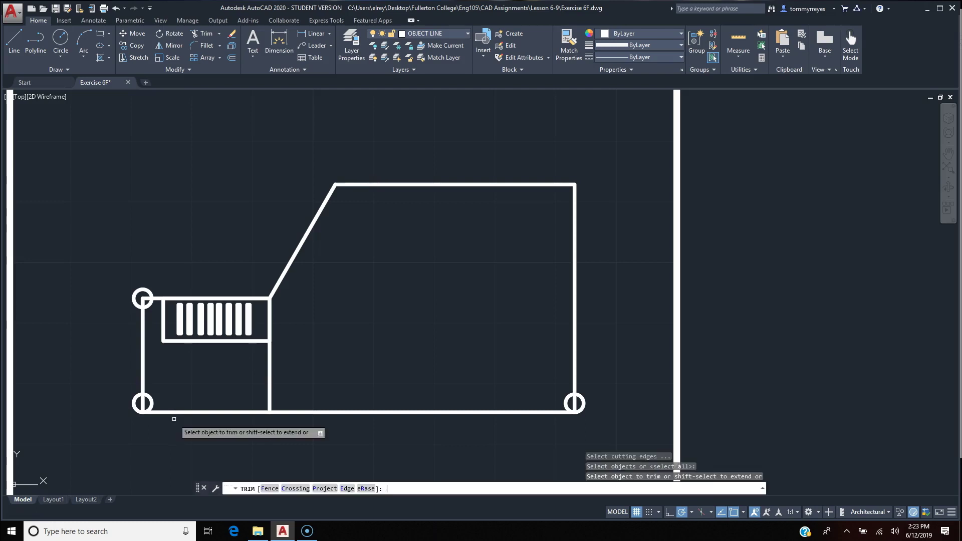
pyautogui.click(149, 401)
pyautogui.click(565, 401)
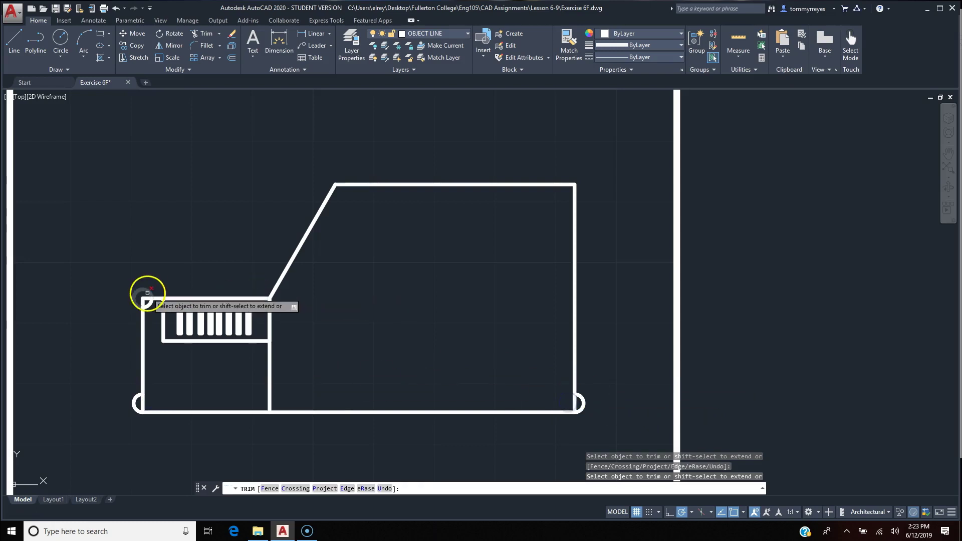
pyautogui.scroll(2, 148, 293)
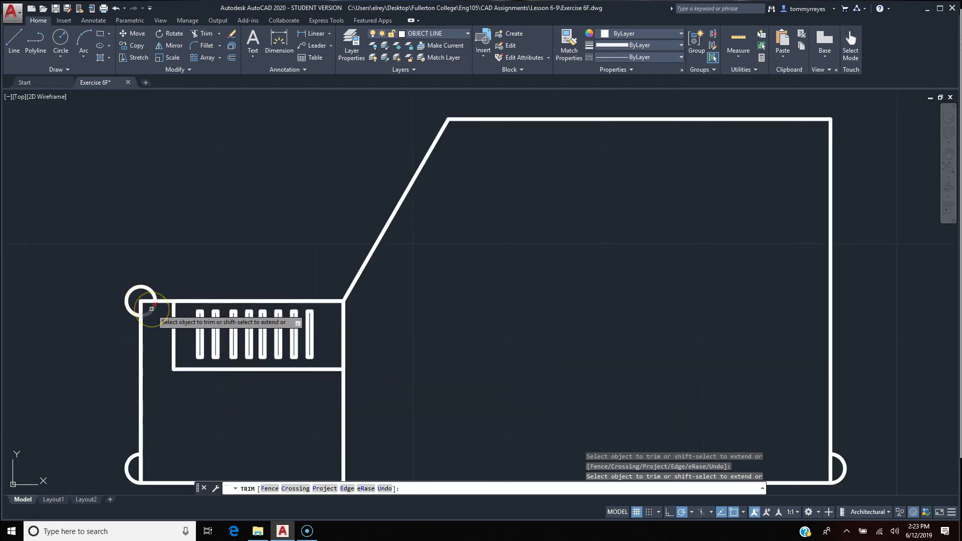
pyautogui.scroll(-2, 288, 328)
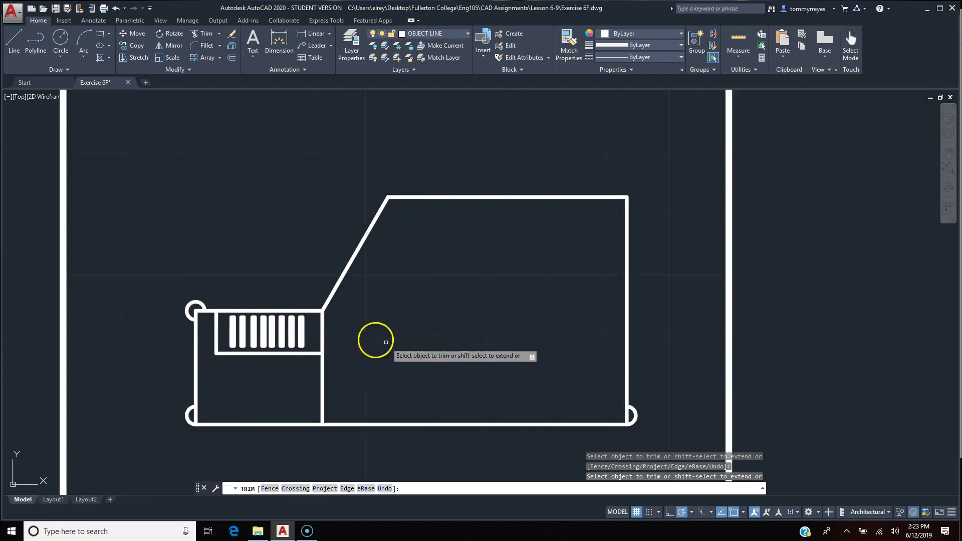
# Trim the vertical line between the inset's lower-right corner and the outline's bottom edge, and end the Trim command.
pyautogui.click(323, 377)
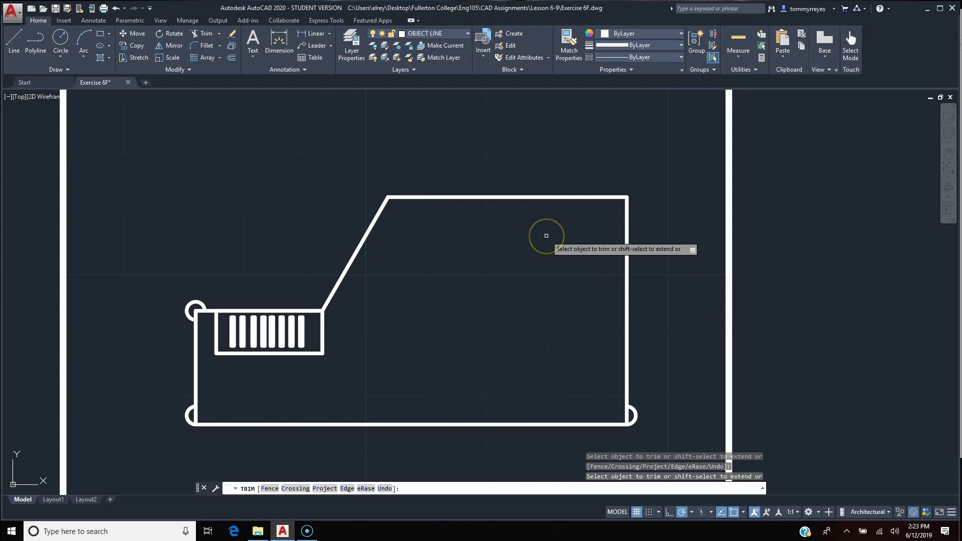
pyautogui.scroll(-2, 546, 236)
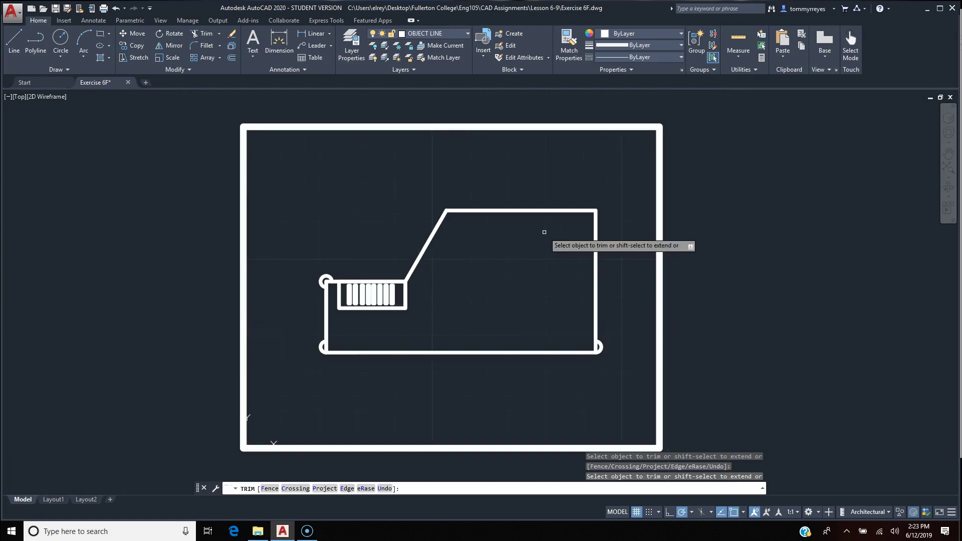
pyautogui.scroll(2, 477, 323)
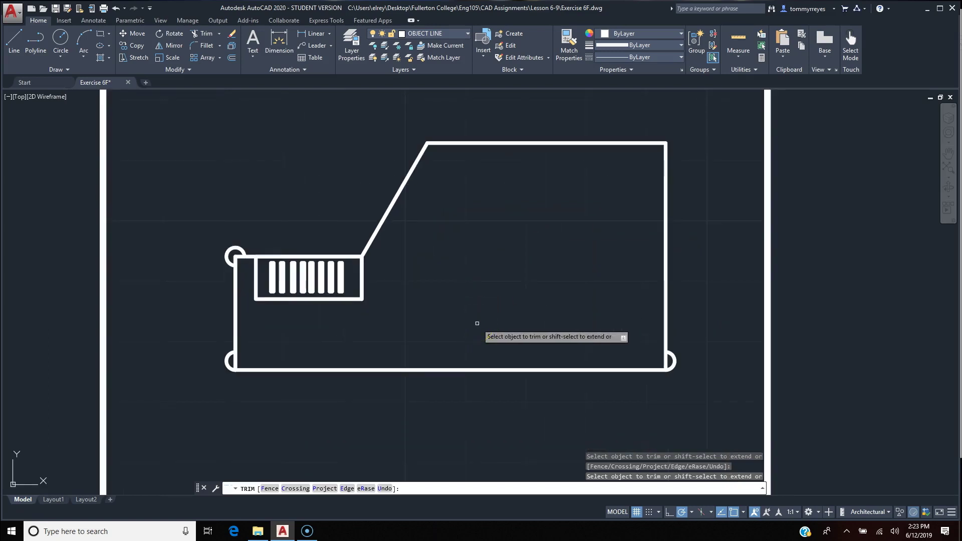
pyautogui.press('Return')
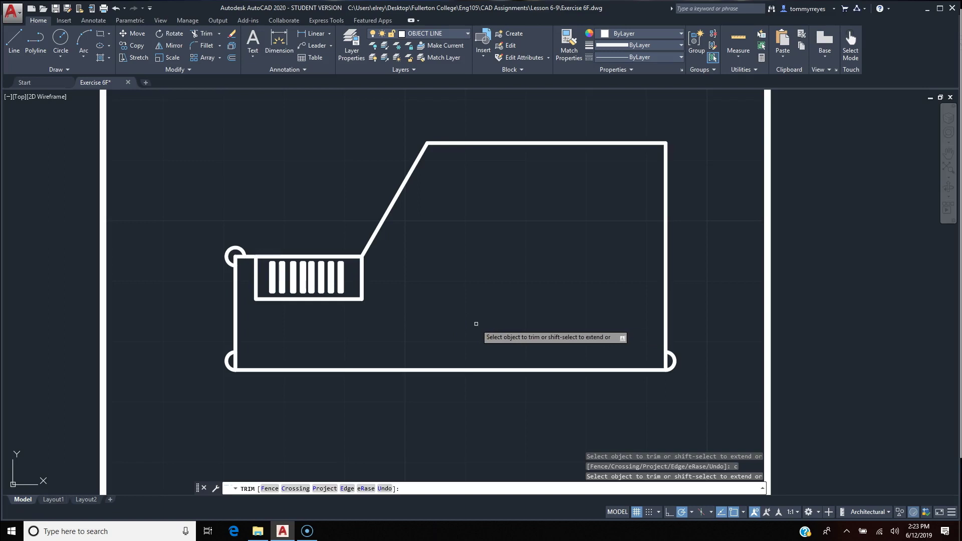
pyautogui.press('Escape')
# Draw a circle with a radius of about 7/8" centred on the bottom edge, directly below the inset's right side.
pyautogui.press('Return')
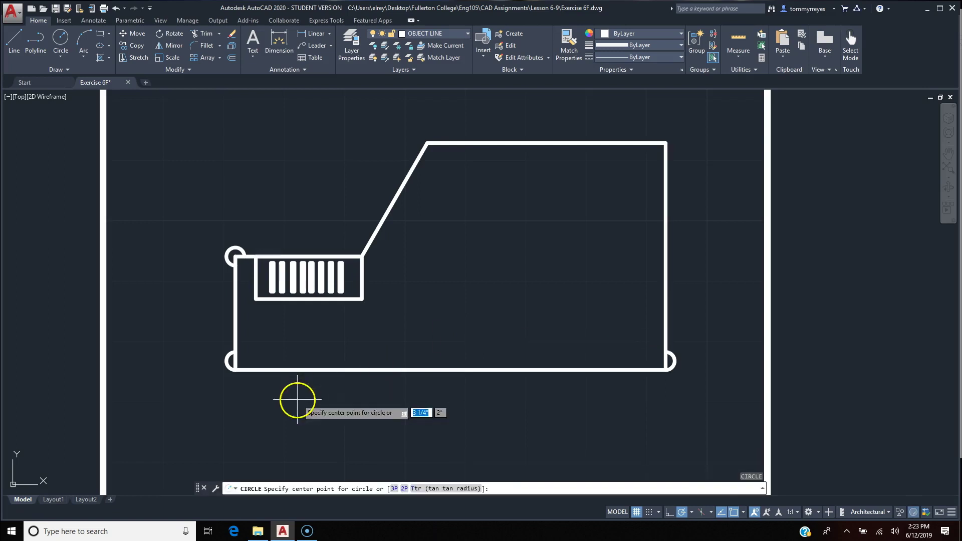
pyautogui.click(361, 371)
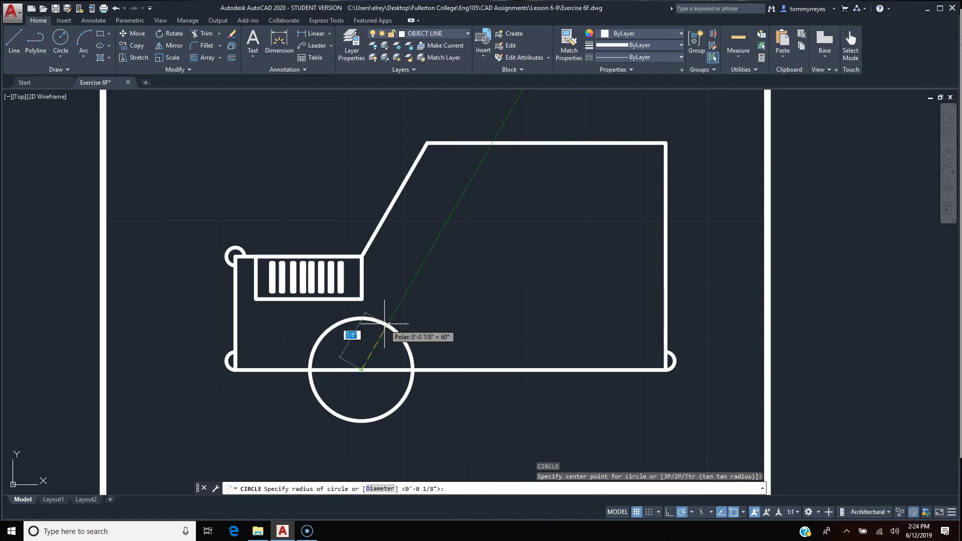
pyautogui.click(384, 324)
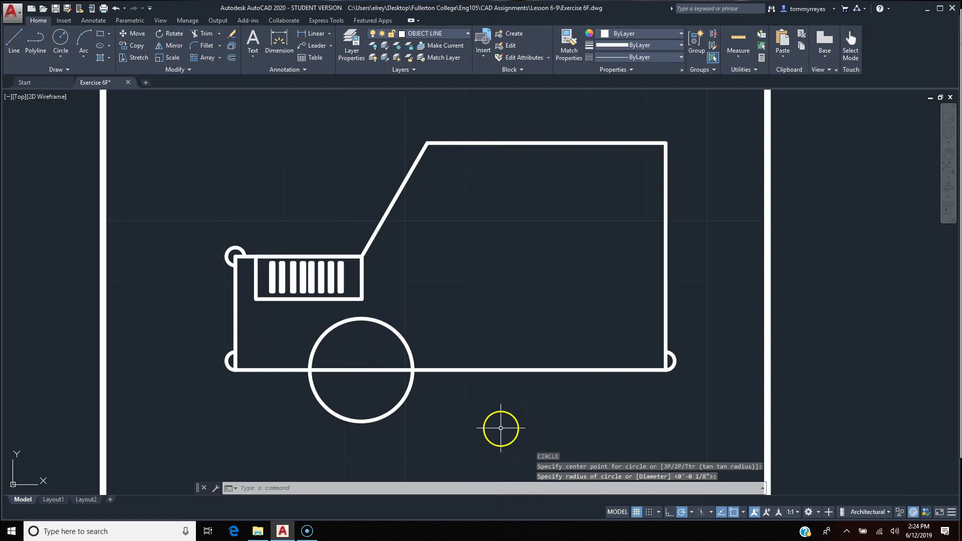
# Move the large circle horizontally to the left along the outline's bottom edge.
pyautogui.write('m')
pyautogui.press('Return')
pyautogui.click(398, 407)
pyautogui.press('Return')
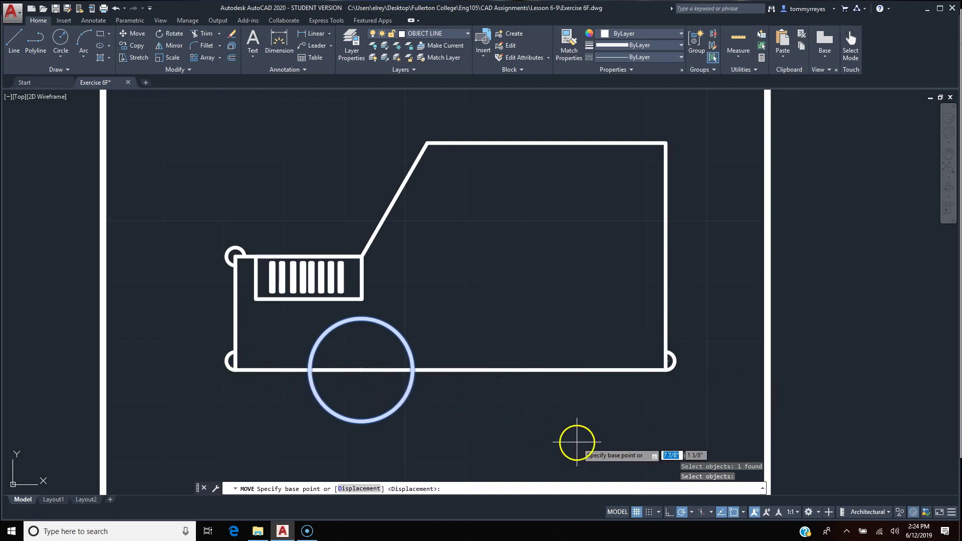
pyautogui.click(576, 443)
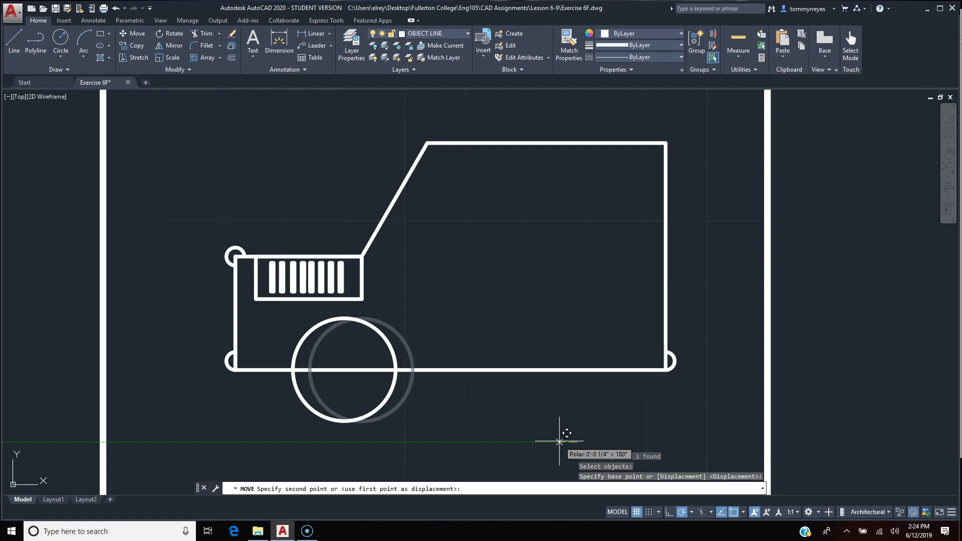
# Finish moving the wheel circle a short distance along the body's bottom line toward the front of the vehicle.
pyautogui.click(564, 443)
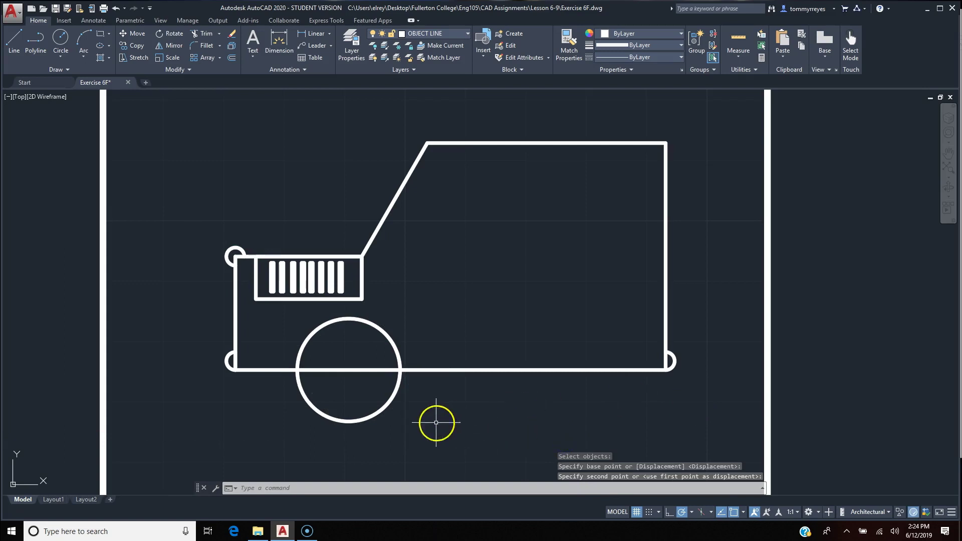
pyautogui.click(391, 405)
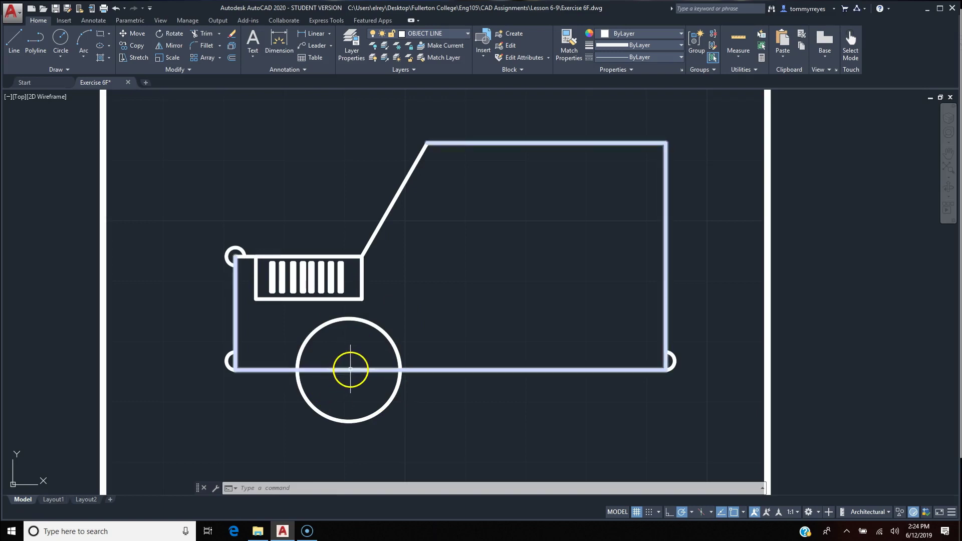
# Trim the body's bottom line inside the wheel circle and the half of the circle below that line.
pyautogui.write('tr')
pyautogui.press('Return')
pyautogui.press('Return')
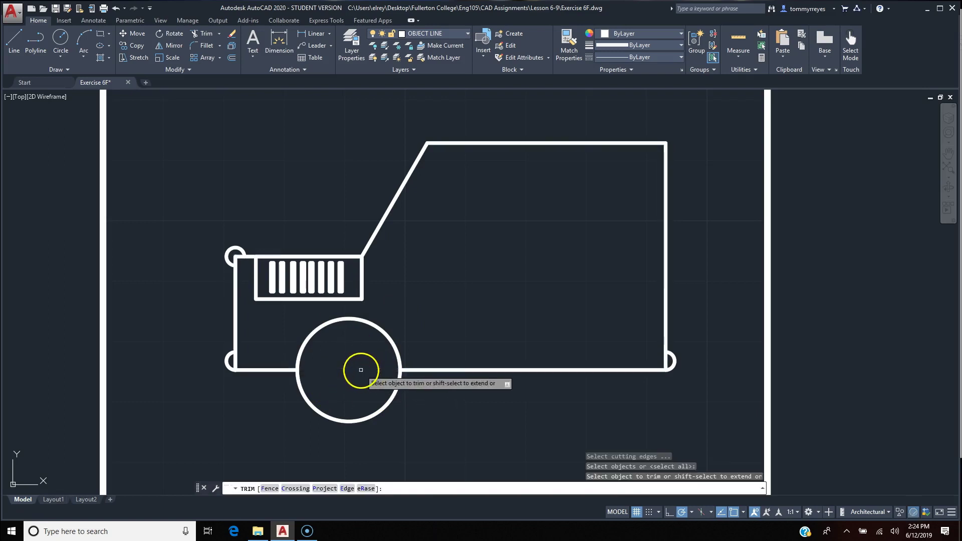
pyautogui.click(361, 371)
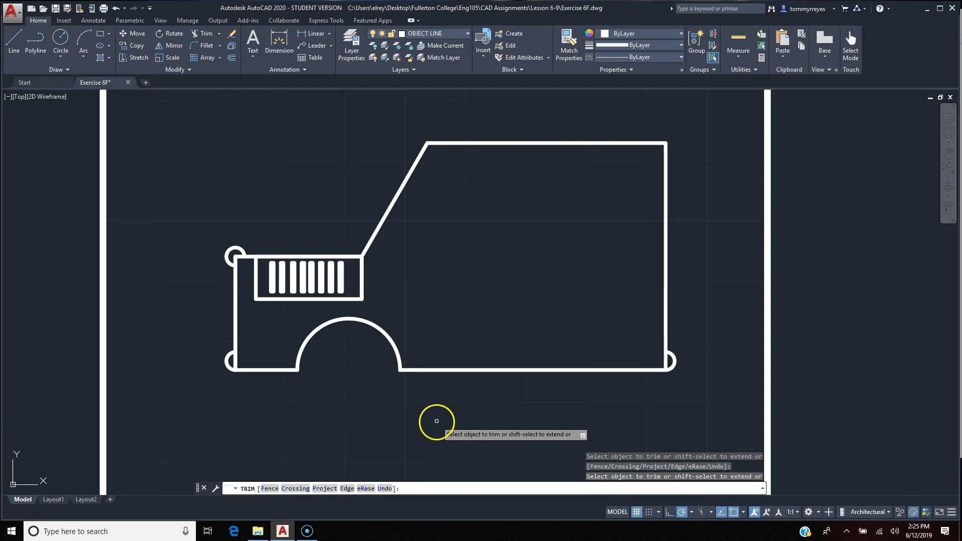
pyautogui.press('Escape')
pyautogui.press('Escape')
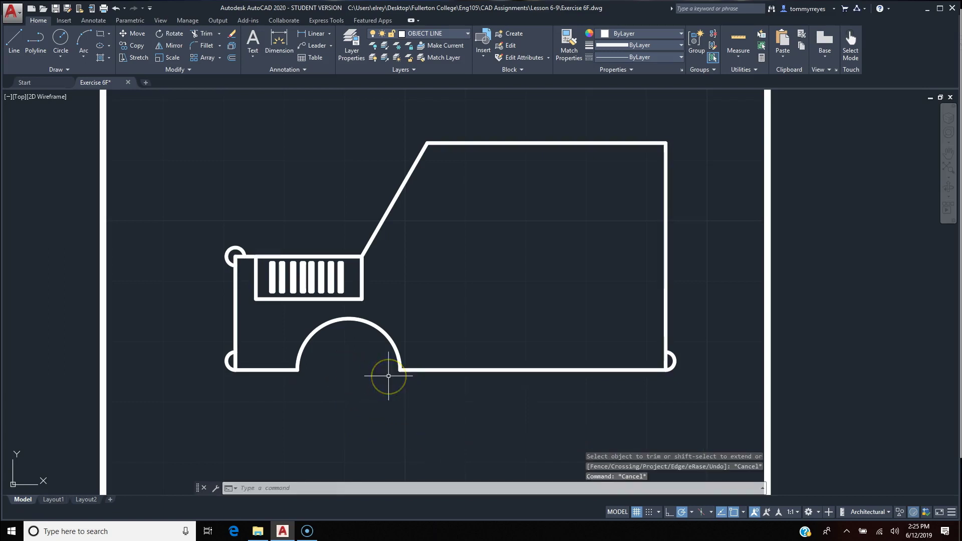
# Undo the trimming of the wheel circle and the body's bottom line.
pyautogui.write('c')
pyautogui.press('Return')
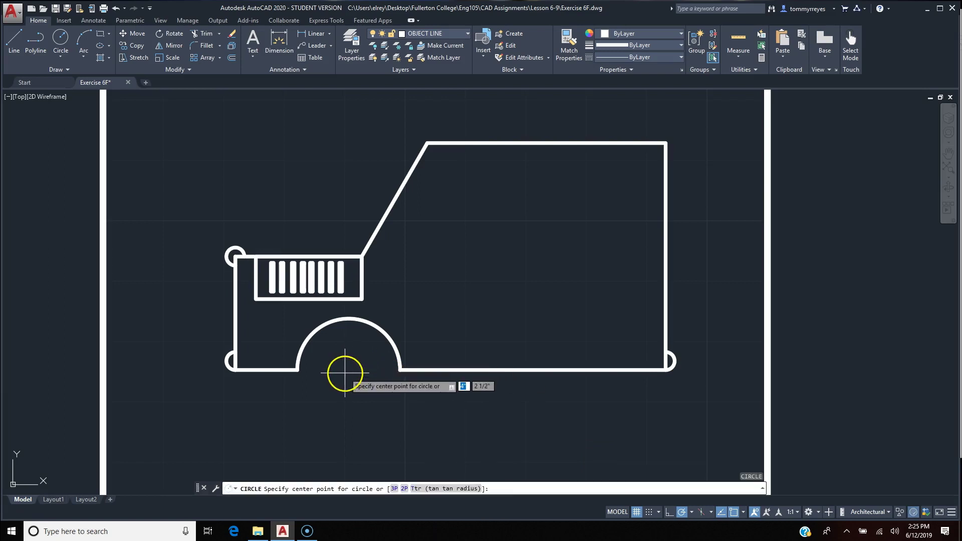
pyautogui.hotkey('ctrl', 'z')
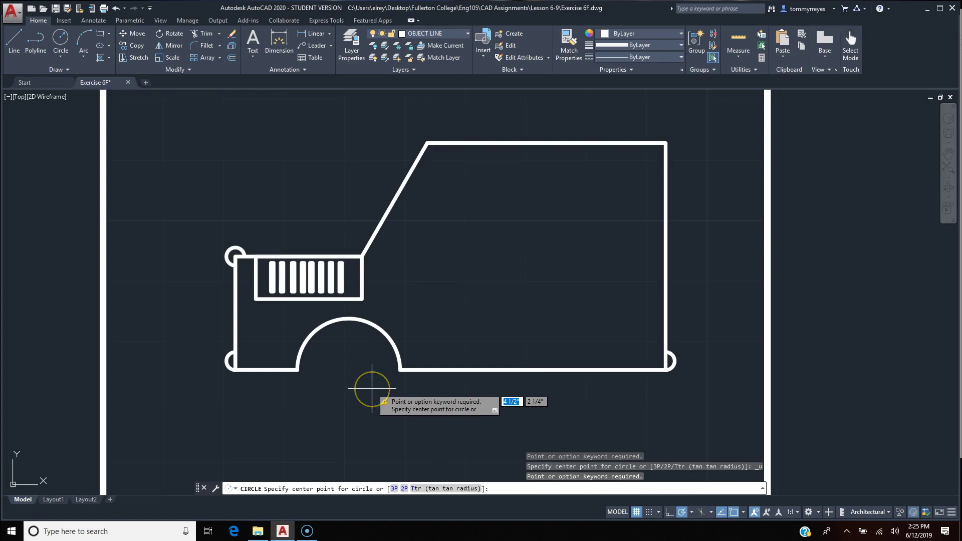
pyautogui.press('Escape')
pyautogui.hotkey('ctrl', 'z')
pyautogui.hotkey('ctrl', 'z')
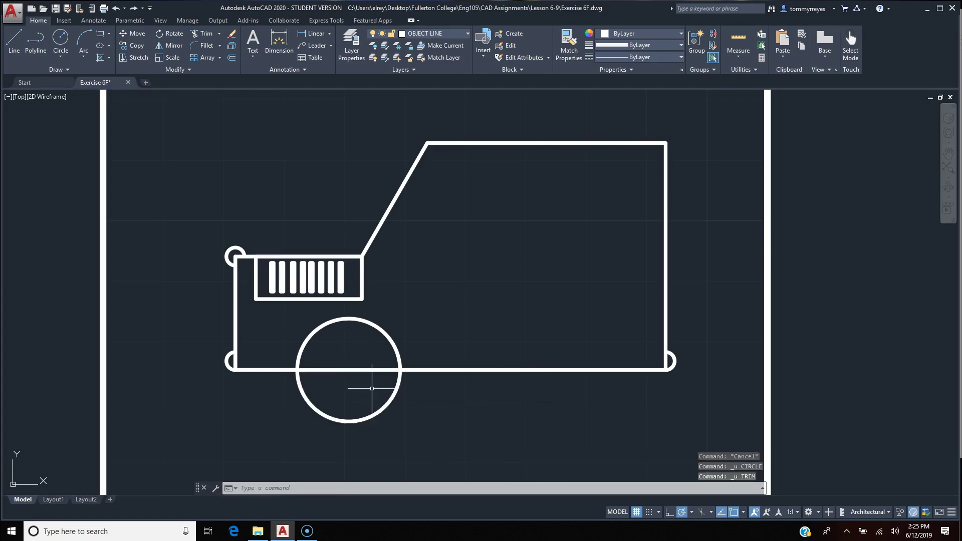
# Trim only the part of the body's bottom line that crosses the wheel circle.
pyautogui.write('t')
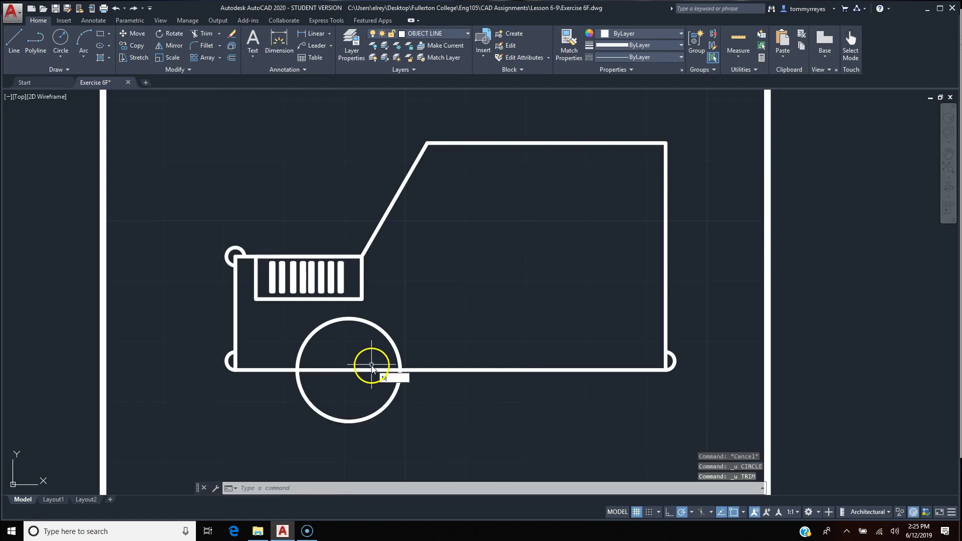
pyautogui.write('r')
pyautogui.press('Return')
pyautogui.press('Return')
pyautogui.click(358, 371)
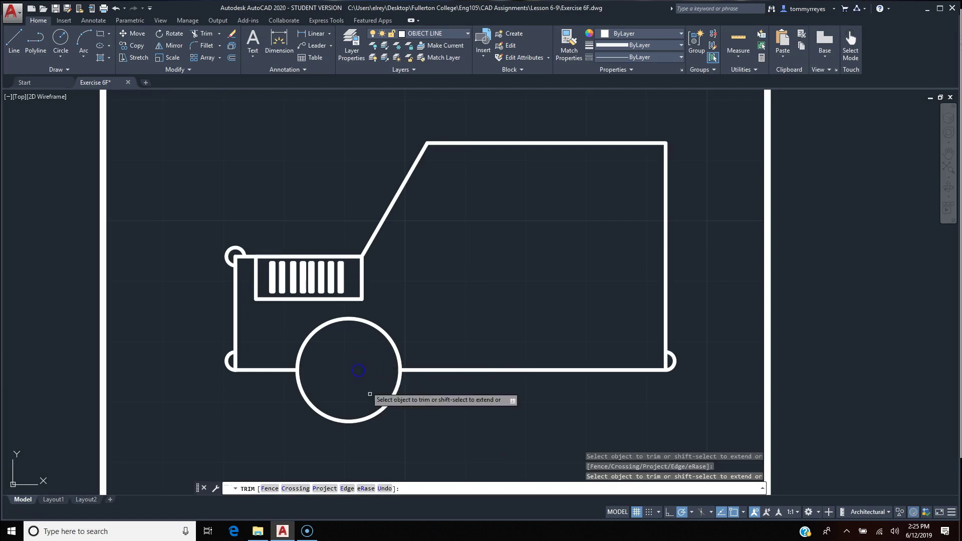
pyautogui.press('Return')
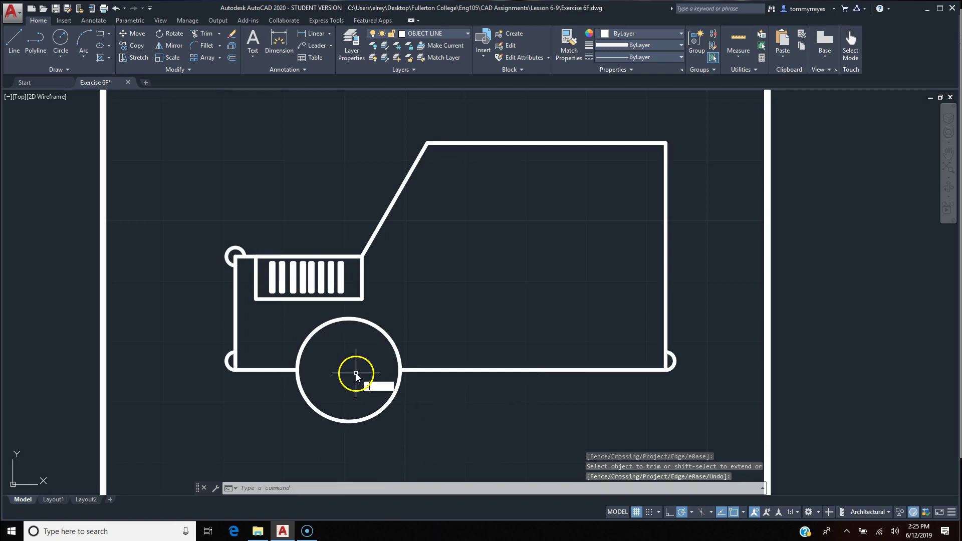
# Draw two circles concentric with the wheel circle, one inside it with a 3/4" radius and one outside it with a radius of about 1".
pyautogui.write('c')
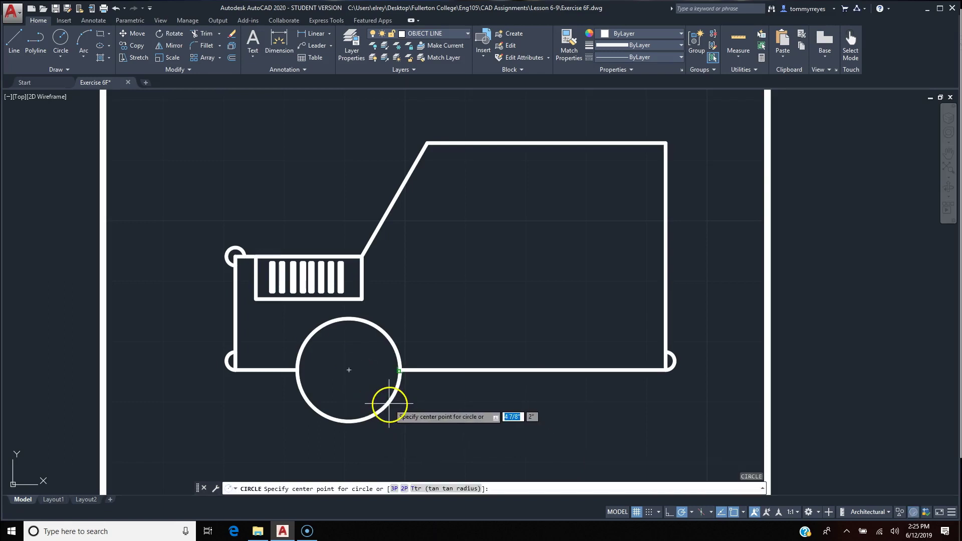
pyautogui.click(349, 371)
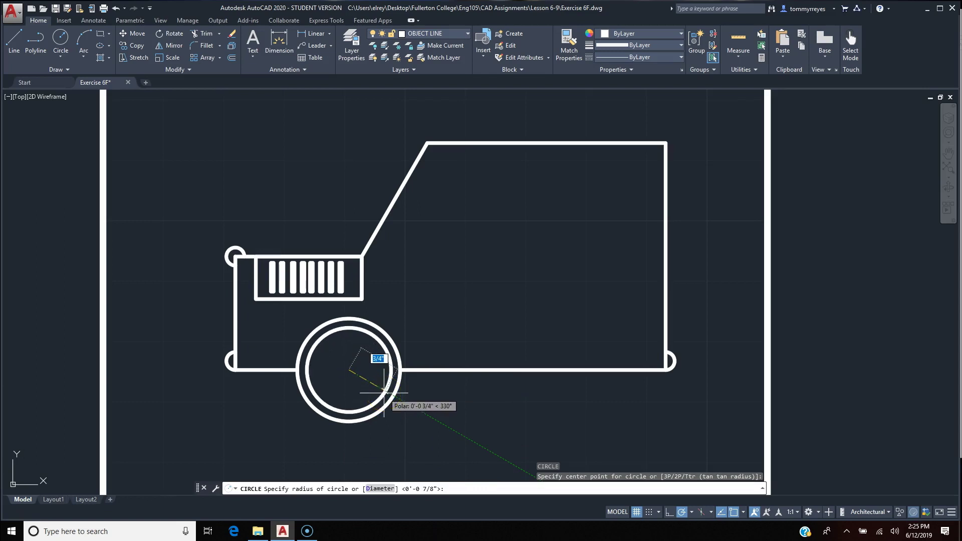
pyautogui.click(384, 393)
pyautogui.press('Return')
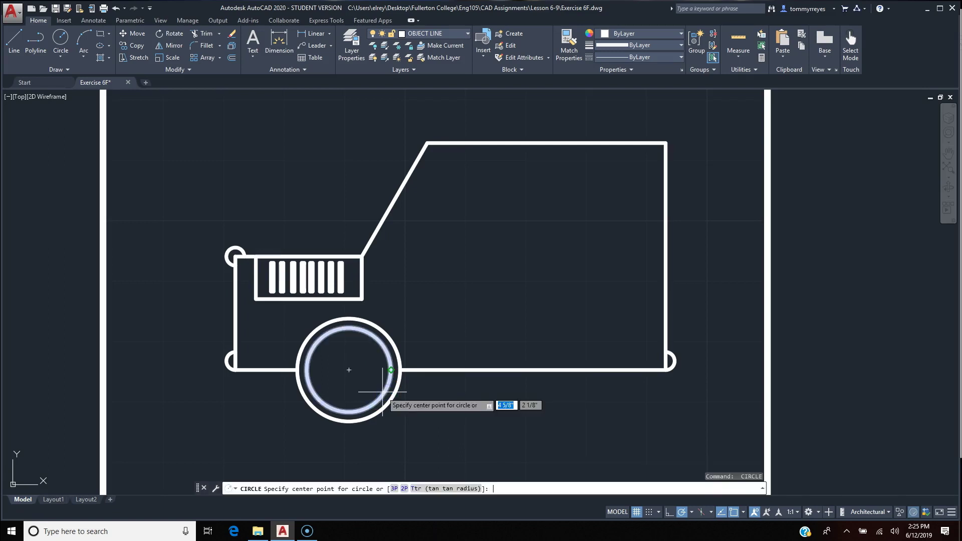
pyautogui.click(350, 370)
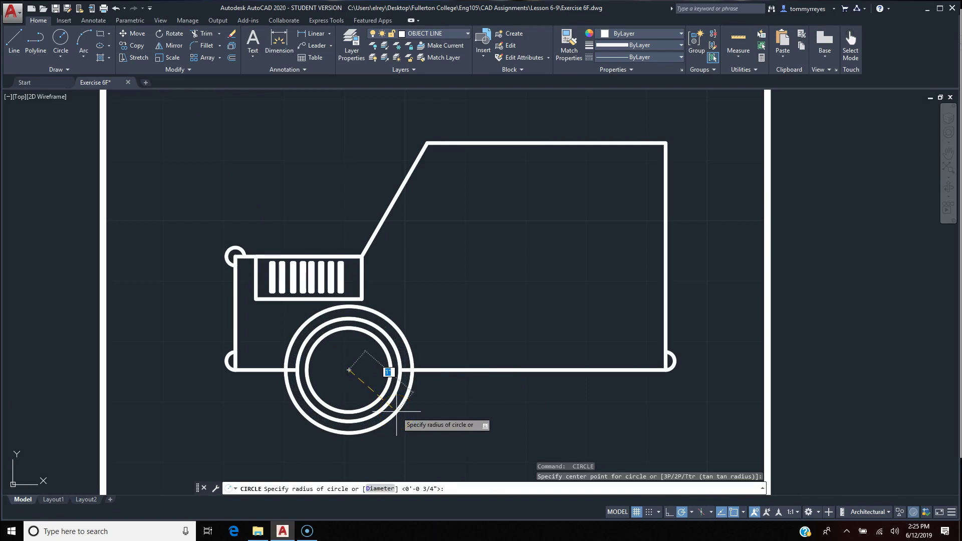
pyautogui.click(397, 412)
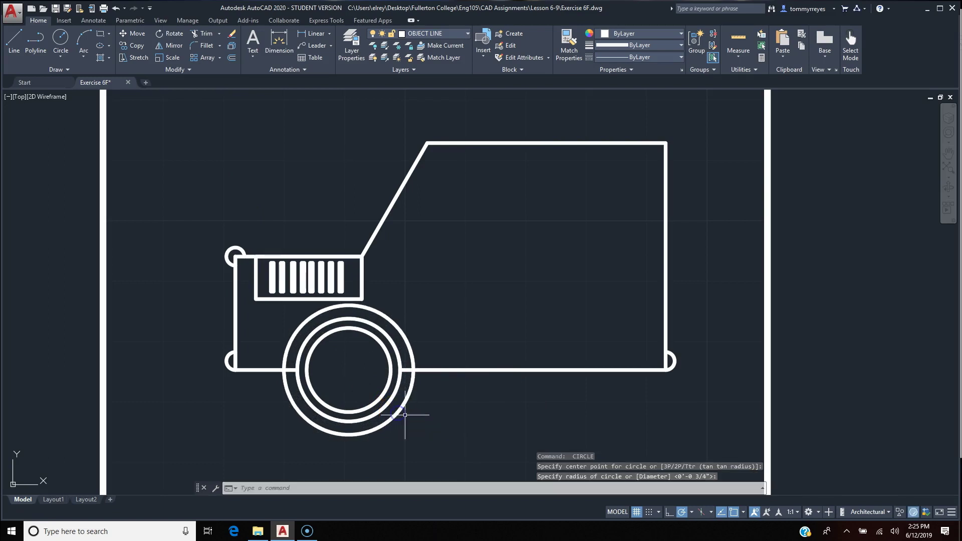
pyautogui.write('c')
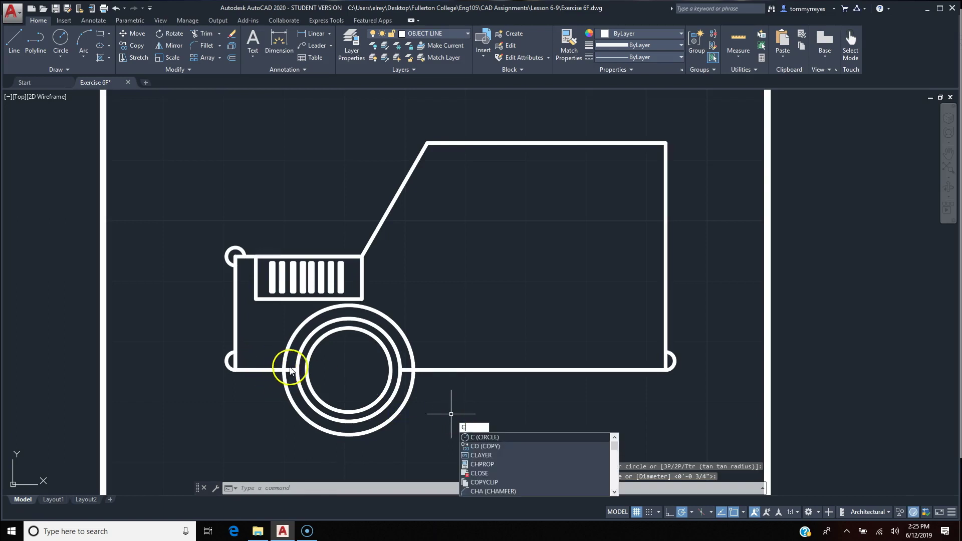
pyautogui.scroll(6, 301, 374)
pyautogui.scroll(-4, 300, 371)
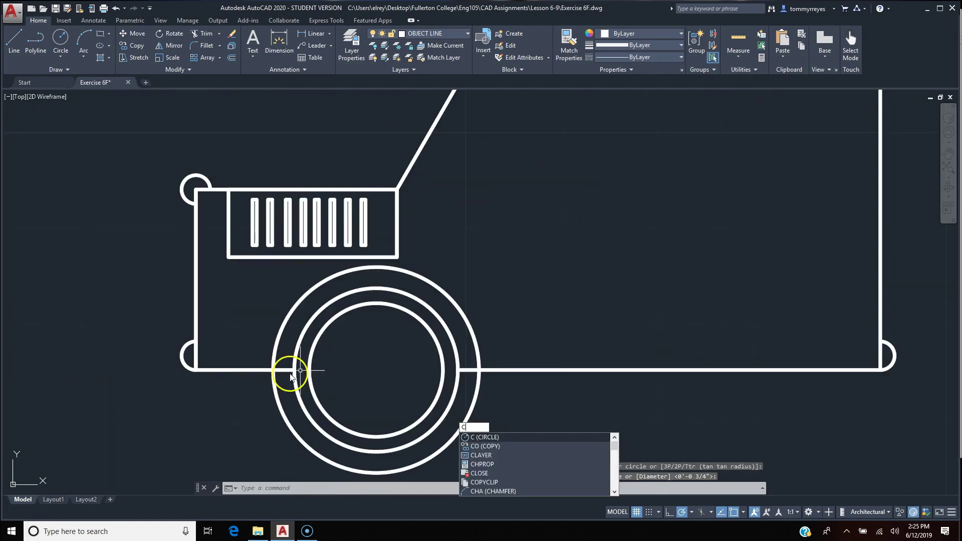
pyautogui.press('Return')
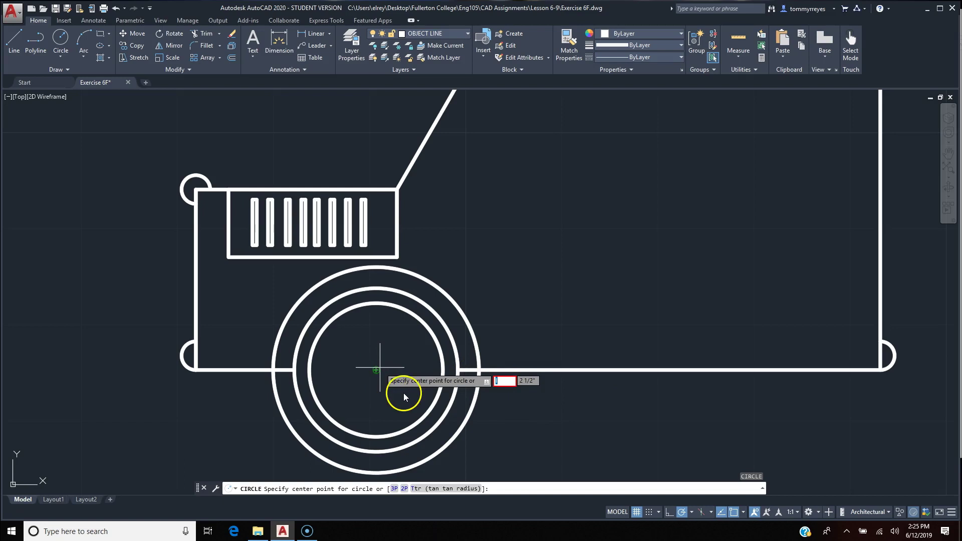
pyautogui.press('Escape')
# Extend the rear part of the body's bottom line across the wheel, using the middle circle as the boundary edge.
pyautogui.write('Ex')
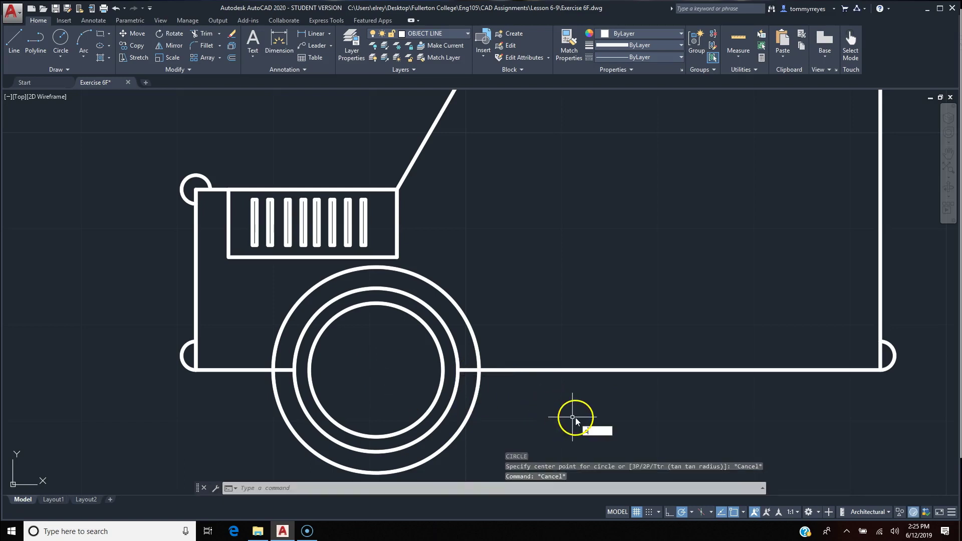
pyautogui.press('Return')
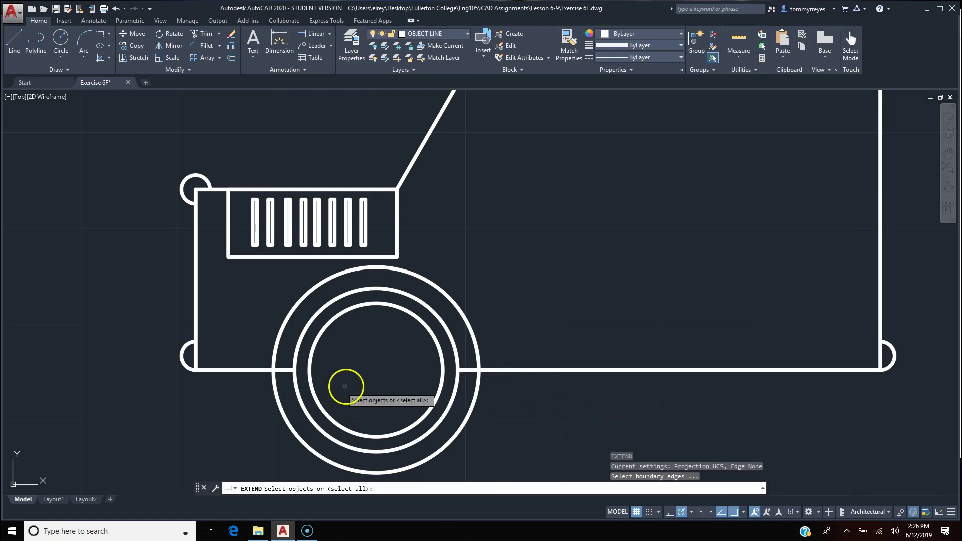
pyautogui.click(294, 369)
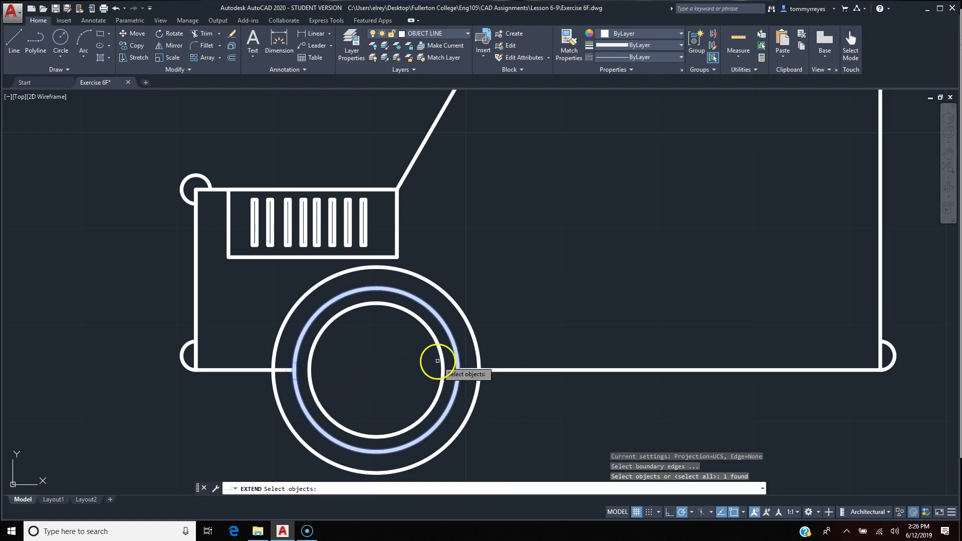
pyautogui.press('Return')
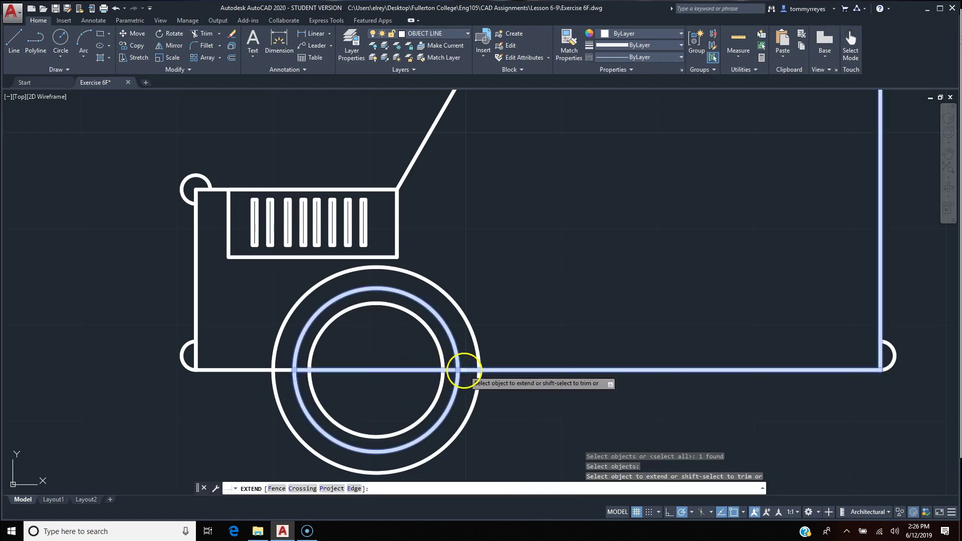
pyautogui.click(464, 370)
pyautogui.write('tr')
pyautogui.press('Return')
pyautogui.press('Return')
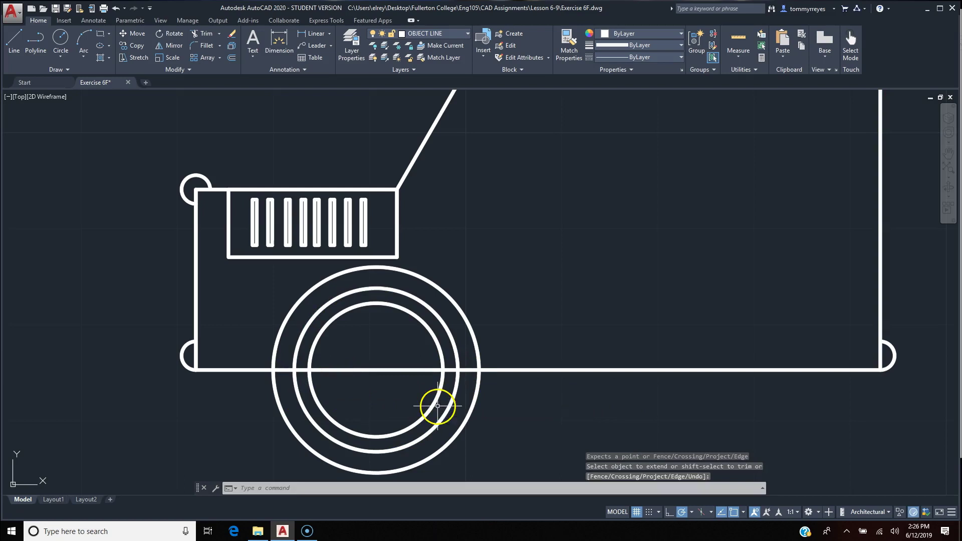
# Trim the lower halves of the outer and middle circles, plus the bottom line inside the wheel and up to the rear end of the middle arc.
pyautogui.write('tr')
pyautogui.press('Return')
pyautogui.press('Return')
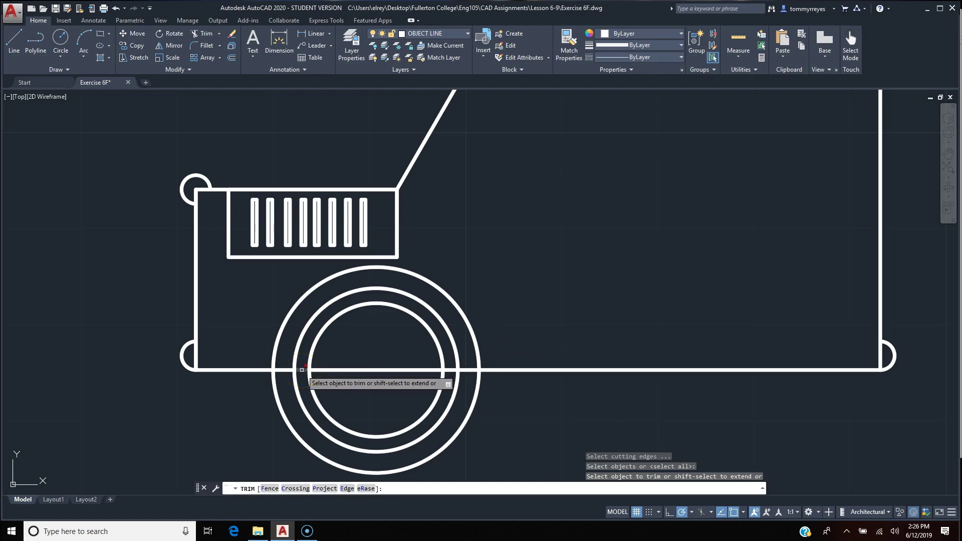
pyautogui.click(275, 394)
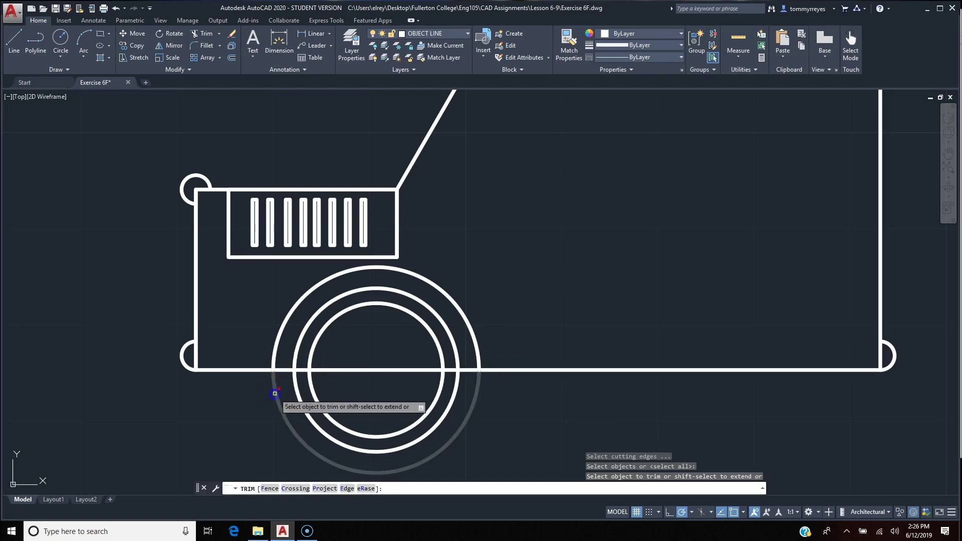
pyautogui.click(275, 394)
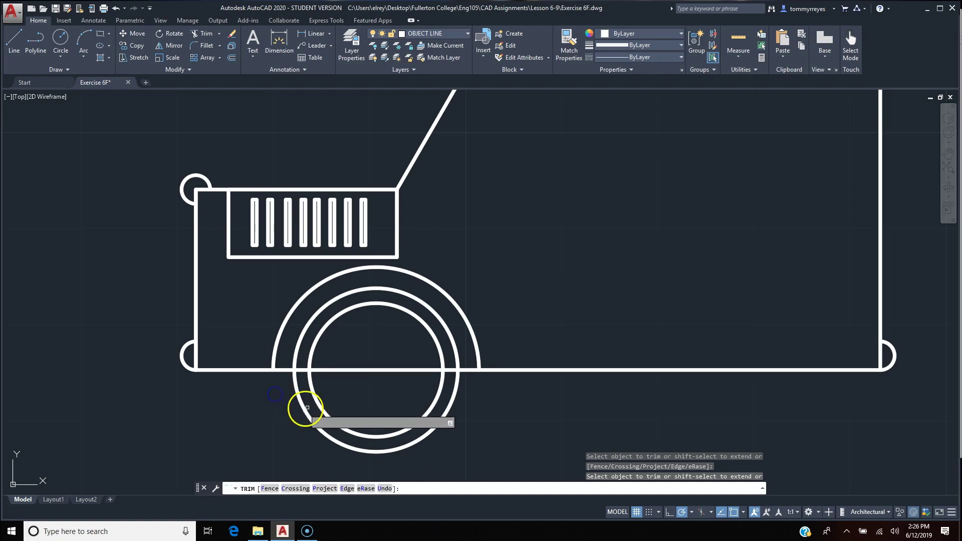
pyautogui.click(453, 396)
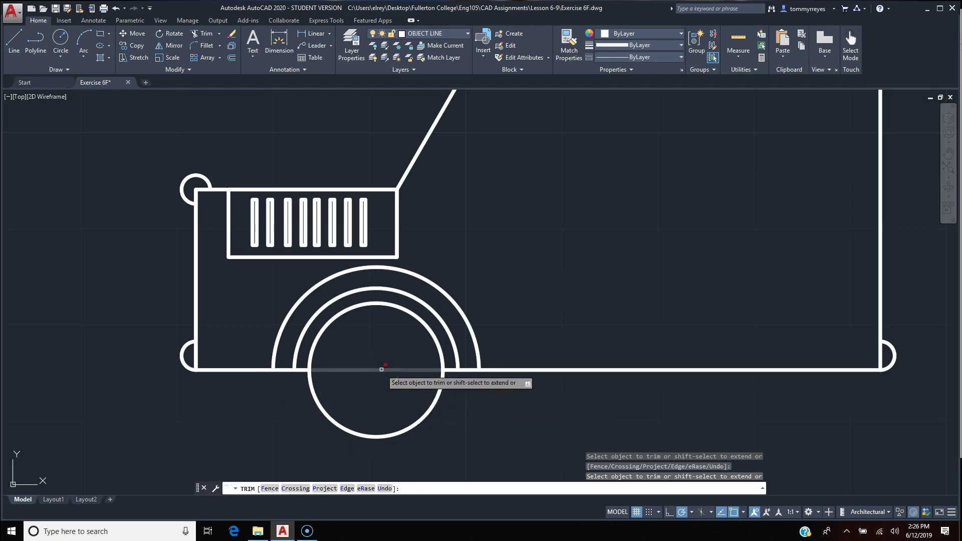
pyautogui.click(381, 370)
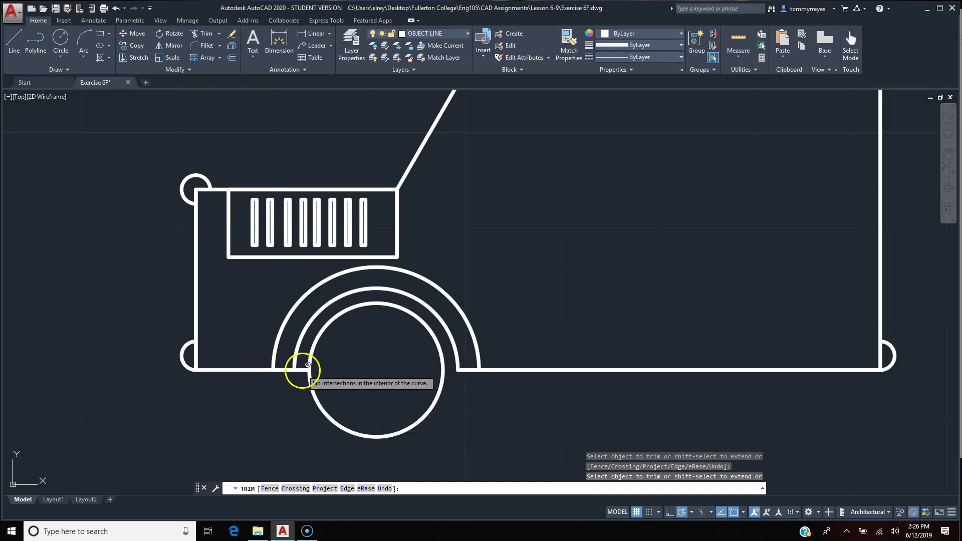
pyautogui.press('Return')
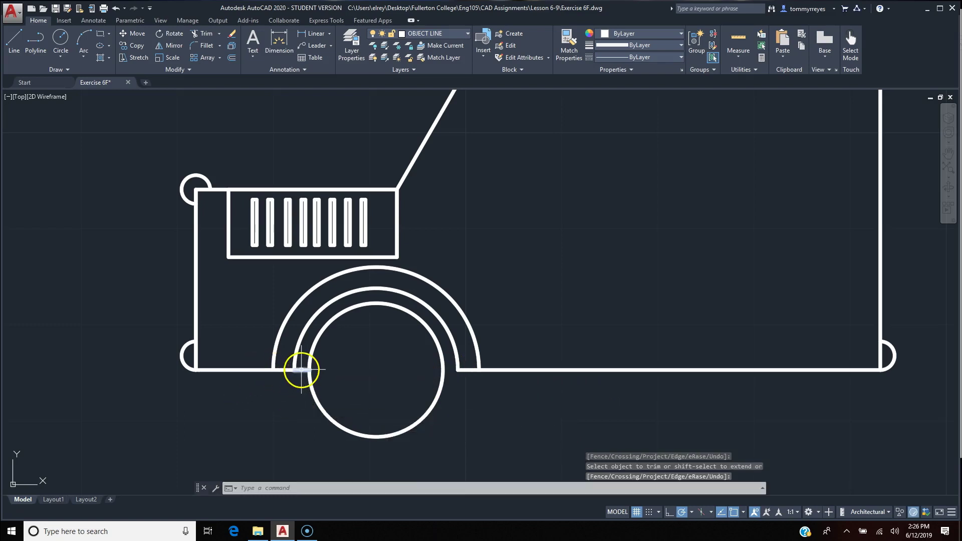
# Erase the short leftover line segment between the middle arc and the wheel circle on the front side.
pyautogui.click(302, 370)
pyautogui.moveTo(303, 371)
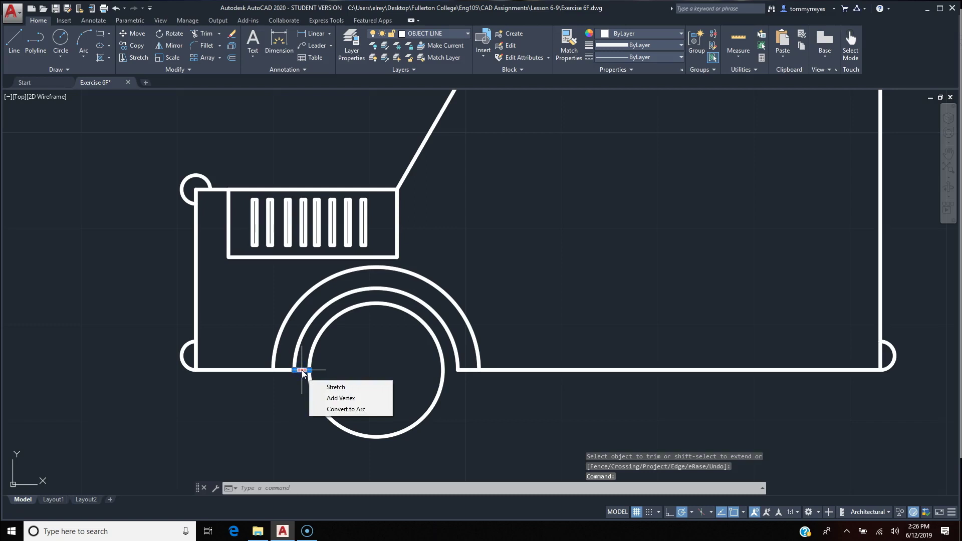
pyautogui.click(431, 489)
pyautogui.press('Delete')
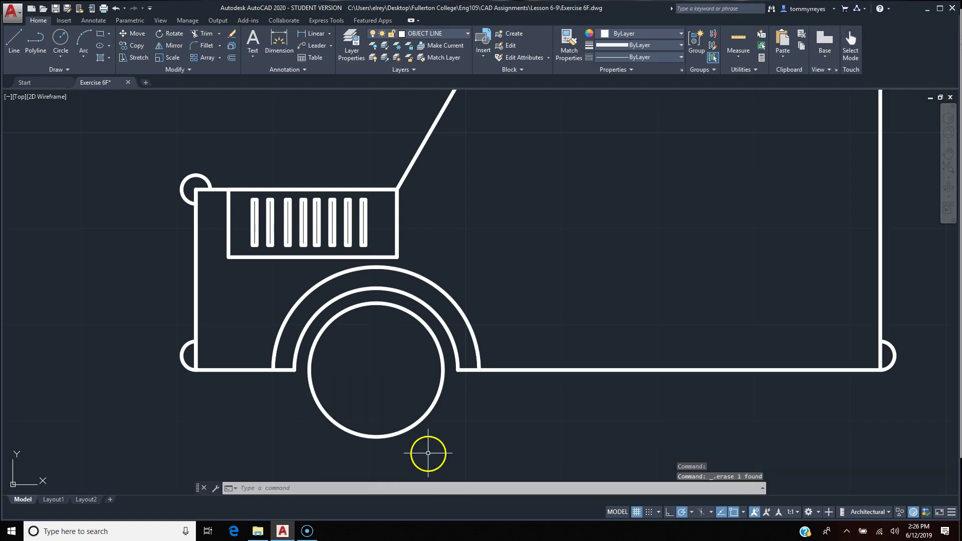
pyautogui.write('c')
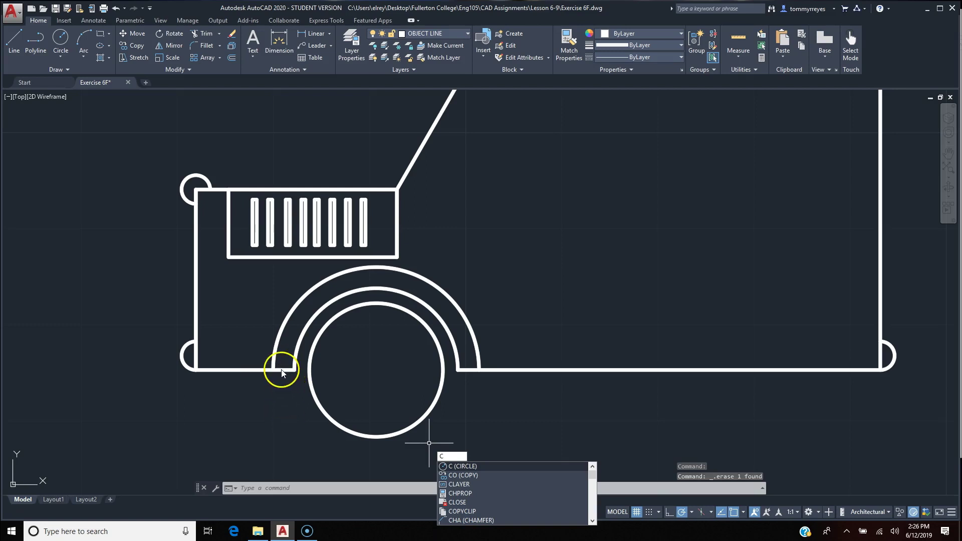
pyautogui.click(281, 370)
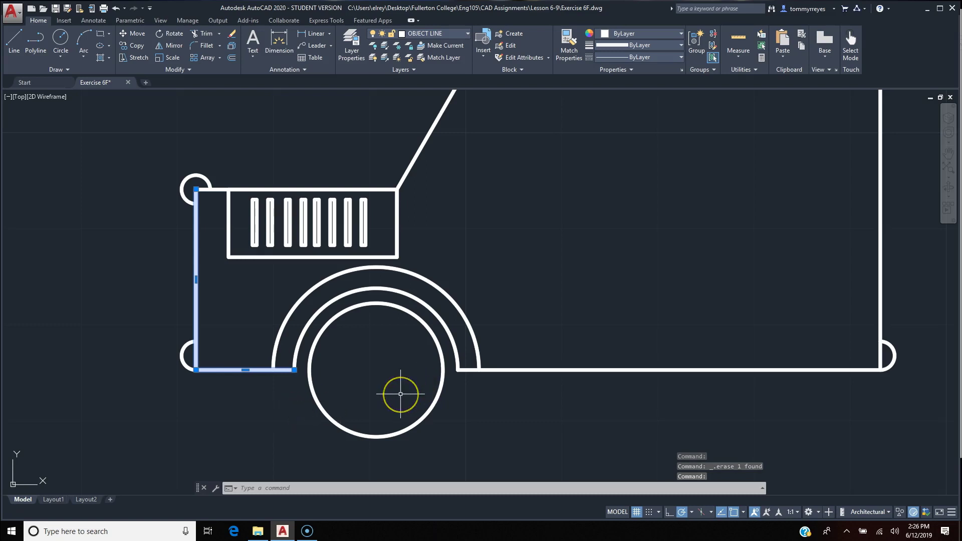
pyautogui.press('Escape')
pyautogui.press('Escape')
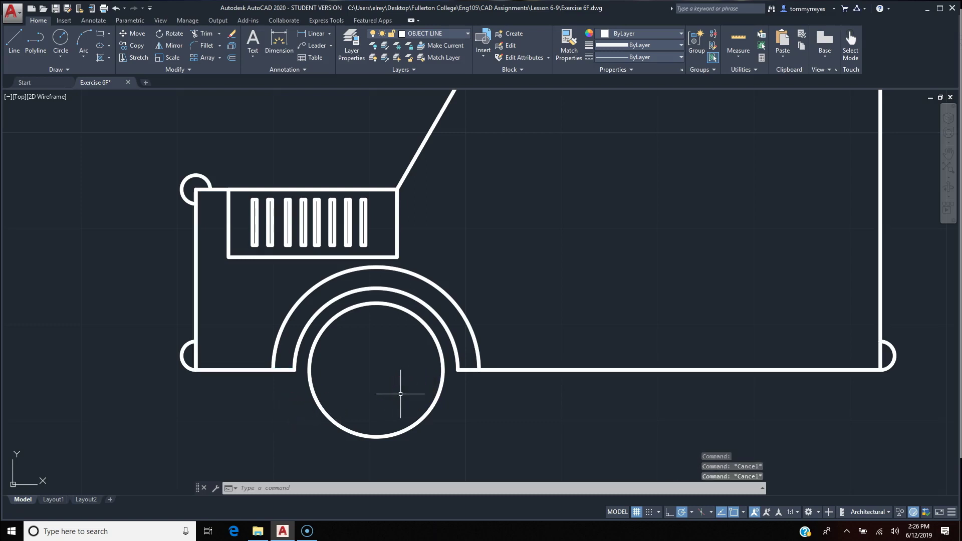
pyautogui.write('req')
pyautogui.press('Return')
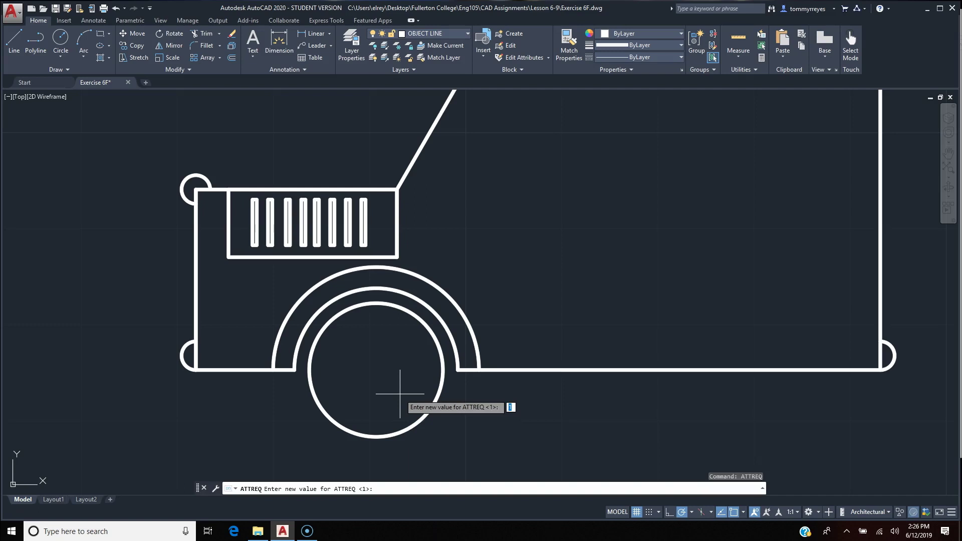
pyautogui.press('Return')
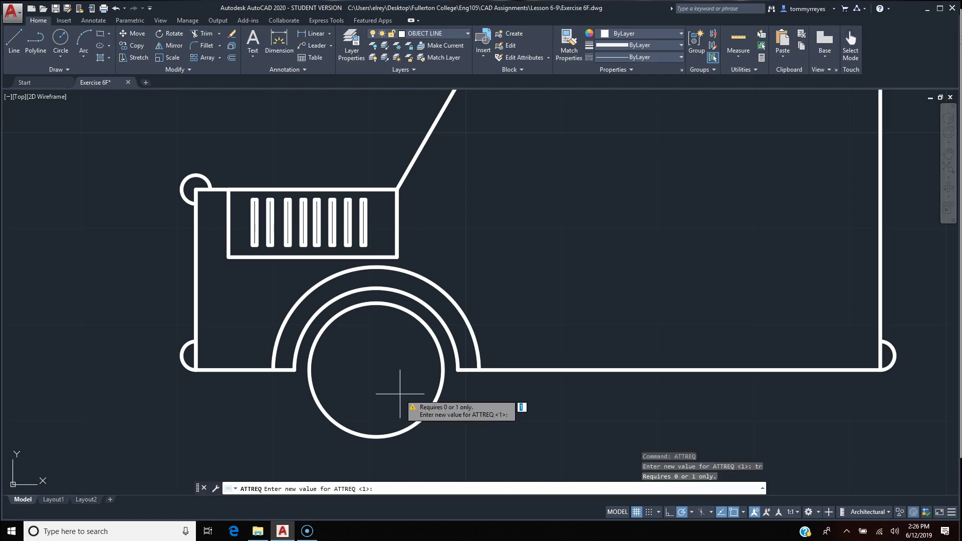
pyautogui.press('Escape')
pyautogui.press('Escape')
# Trim the body's bottom line between the two fender arcs on both the front and rear sides of the wheel.
pyautogui.press('Return')
pyautogui.press('Return')
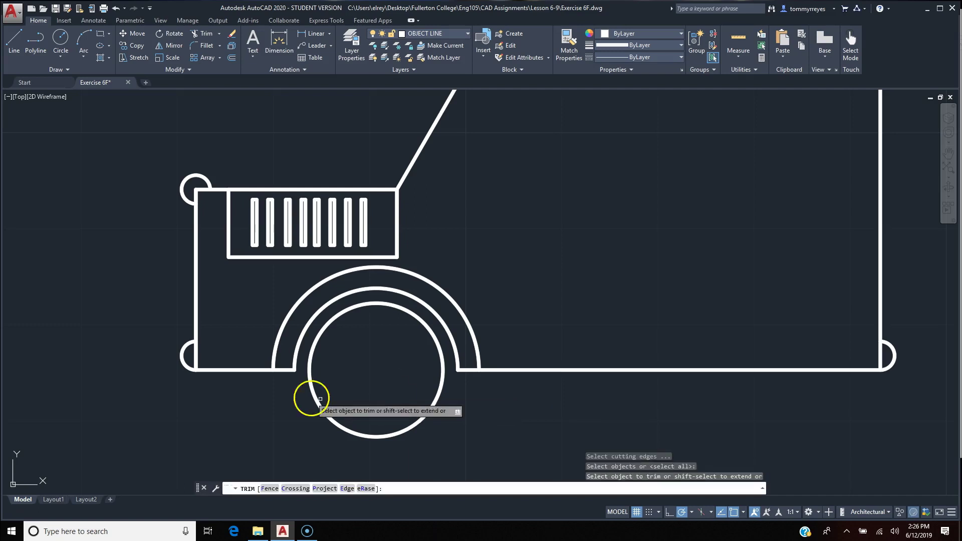
pyautogui.click(283, 370)
pyautogui.moveTo(282, 371); pyautogui.dragTo(296, 430)
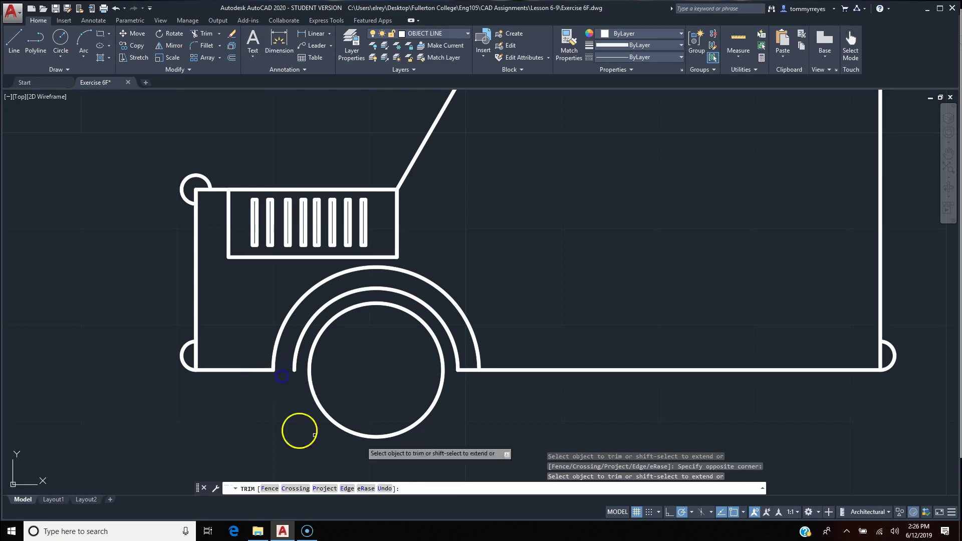
pyautogui.click(470, 371)
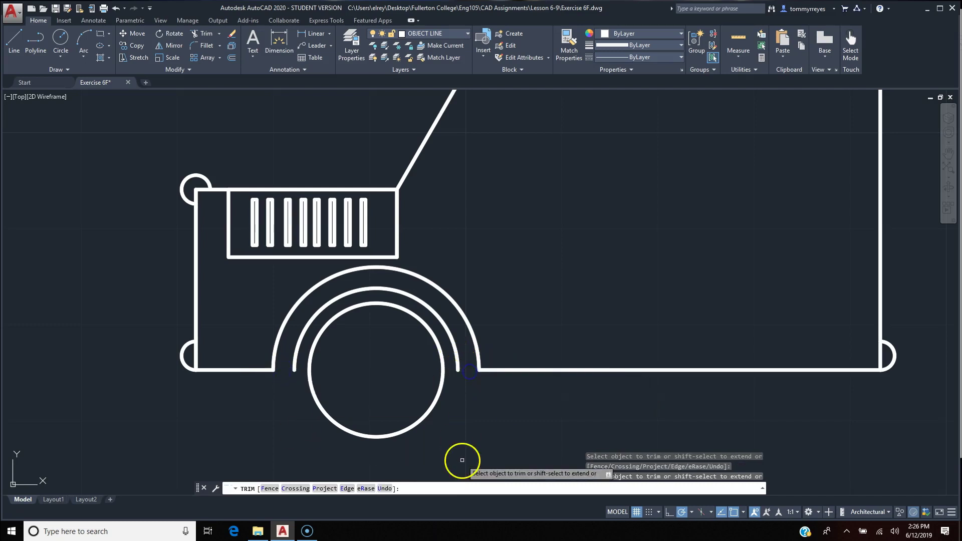
pyautogui.press('Return')
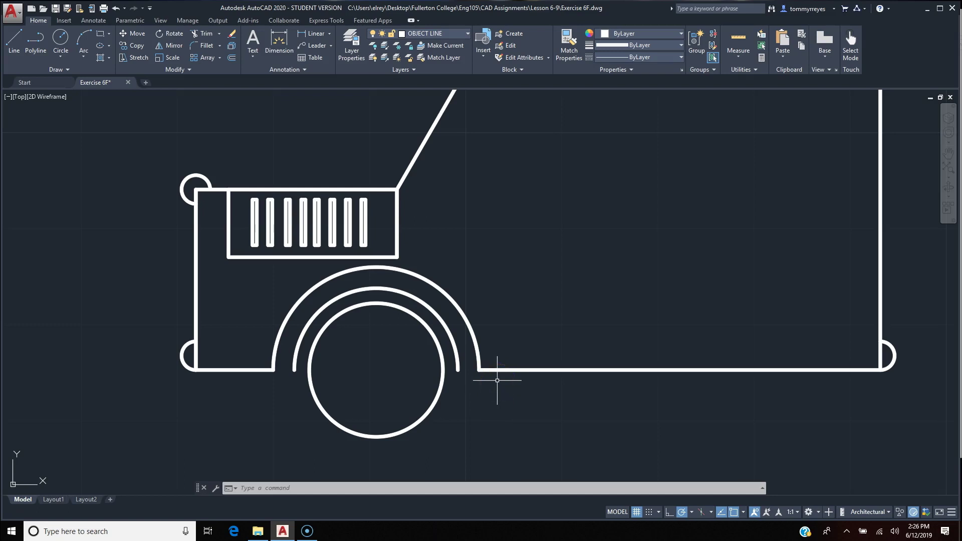
# Draw a 2-Point circle spanning the rear endpoints of the inner and outer fender arcs.
pyautogui.rightClick(61, 39)
pyautogui.click(61, 41)
pyautogui.click(58, 56)
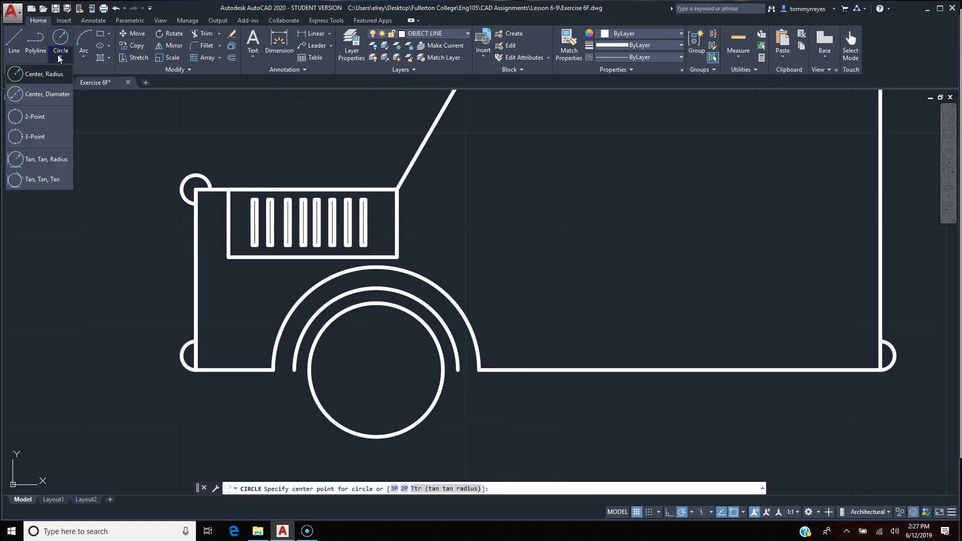
pyautogui.click(18, 117)
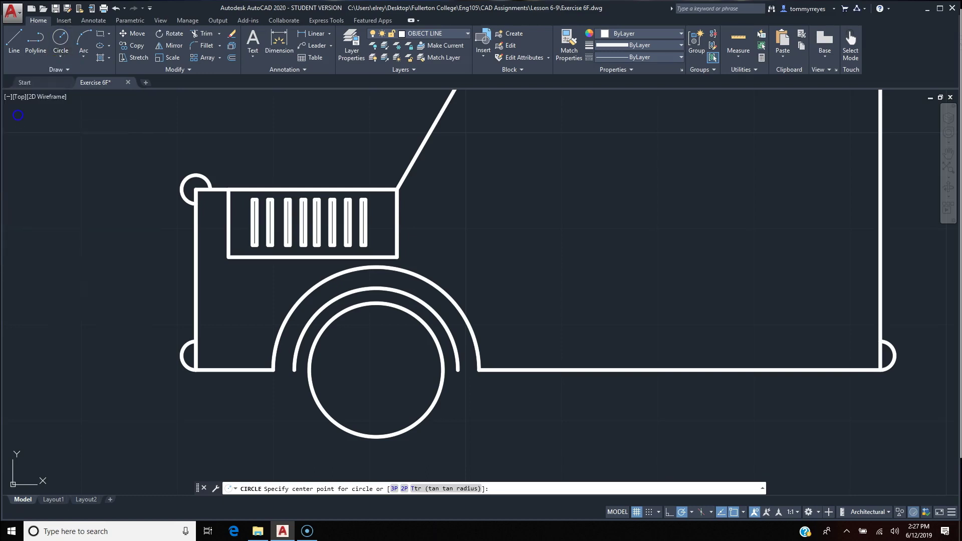
pyautogui.click(457, 372)
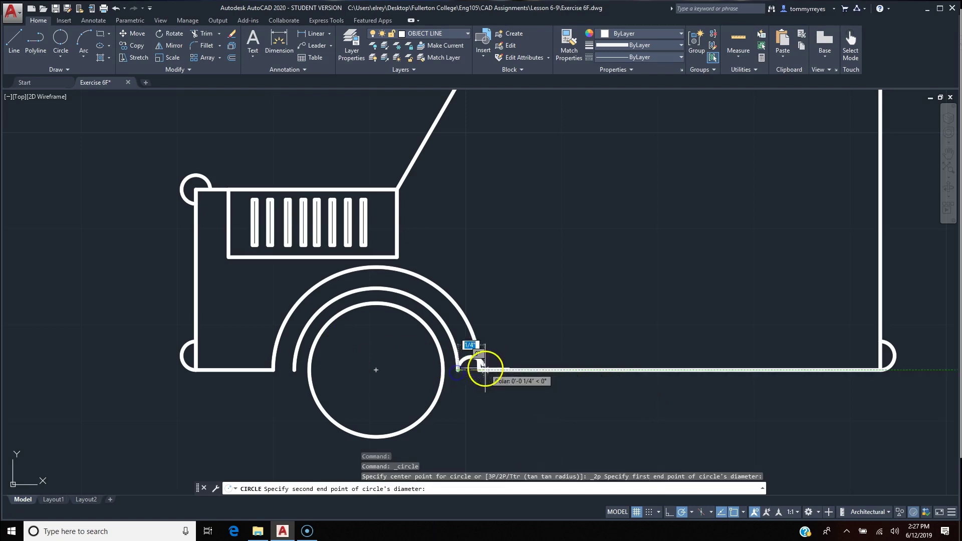
pyautogui.click(470, 369)
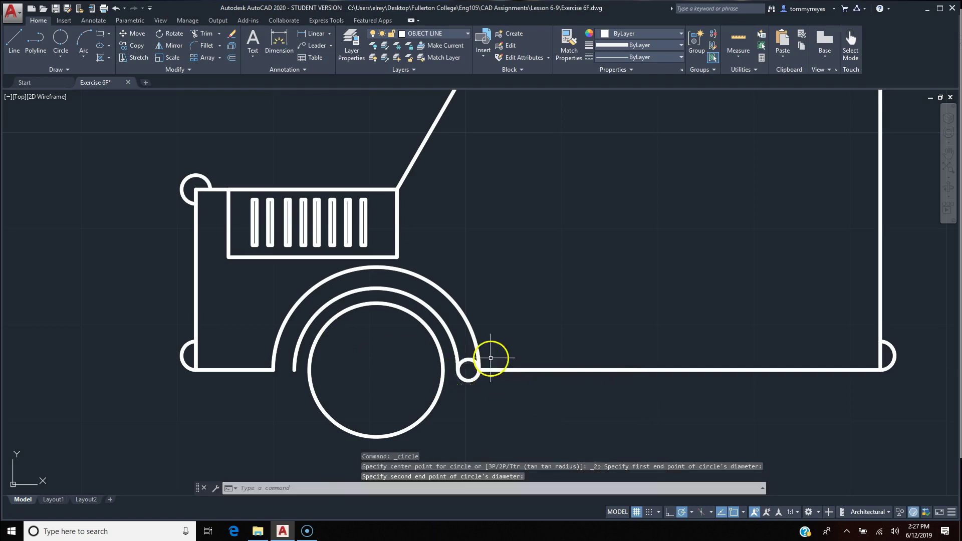
pyautogui.press('Return')
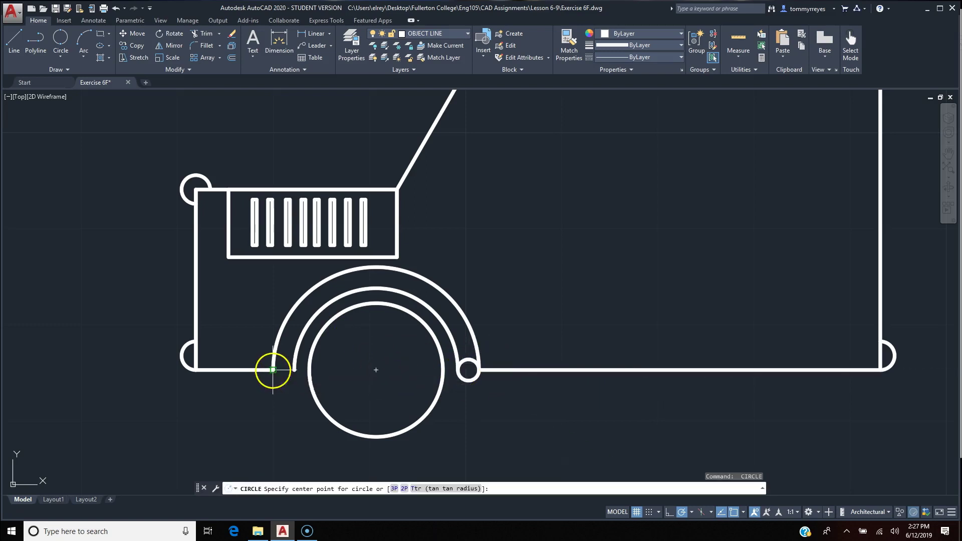
pyautogui.click(273, 369)
pyautogui.press('Escape')
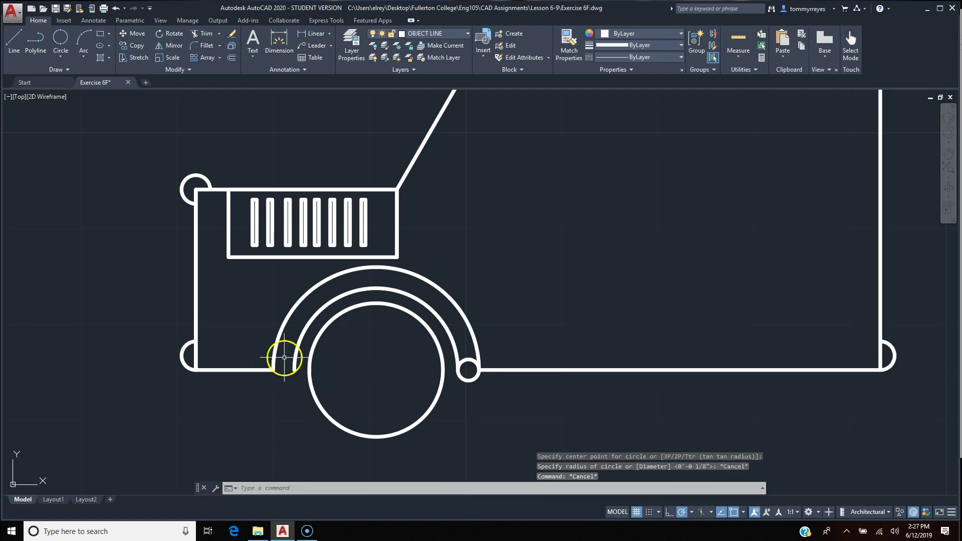
pyautogui.press('Return')
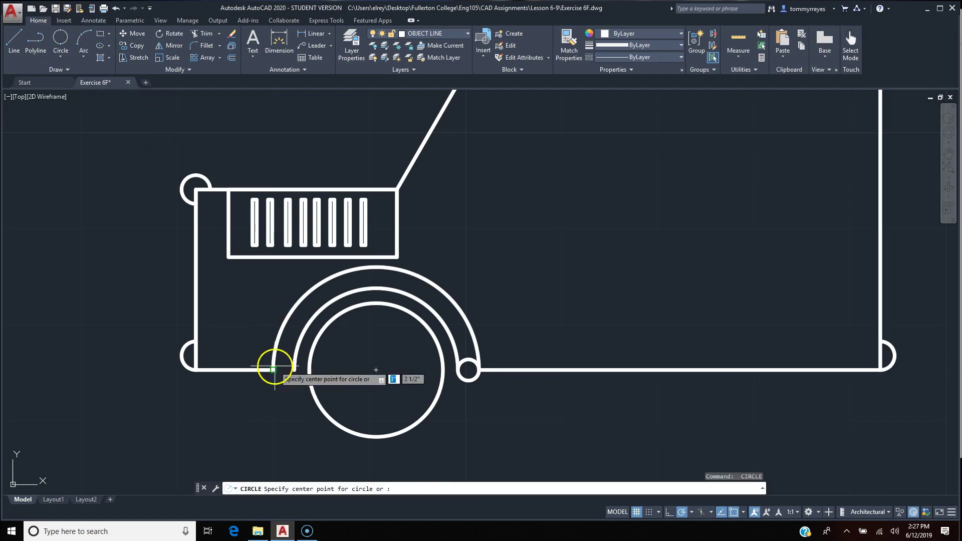
pyautogui.click(273, 370)
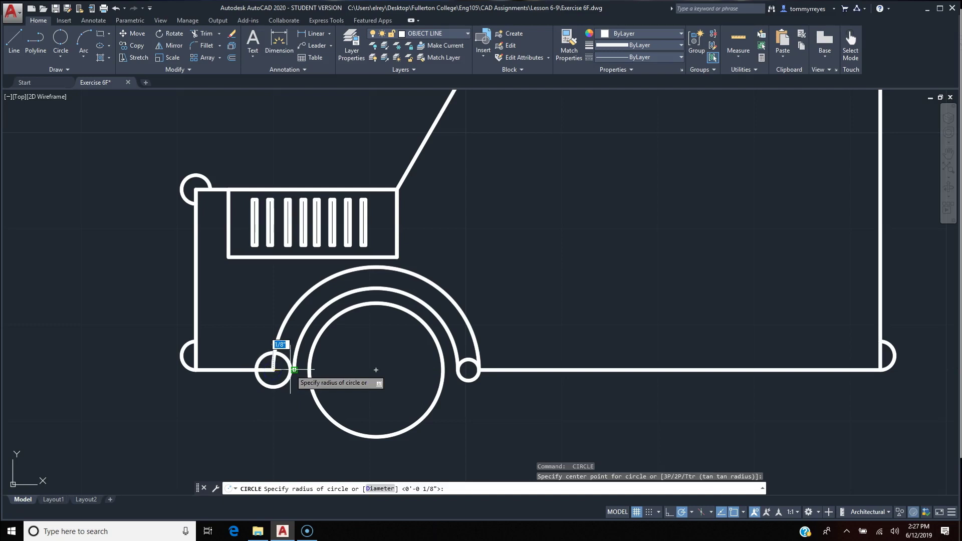
pyautogui.press('Escape')
# Draw a 2-Point circle spanning the front endpoints of the outer and inner fender arcs.
pyautogui.click(61, 36)
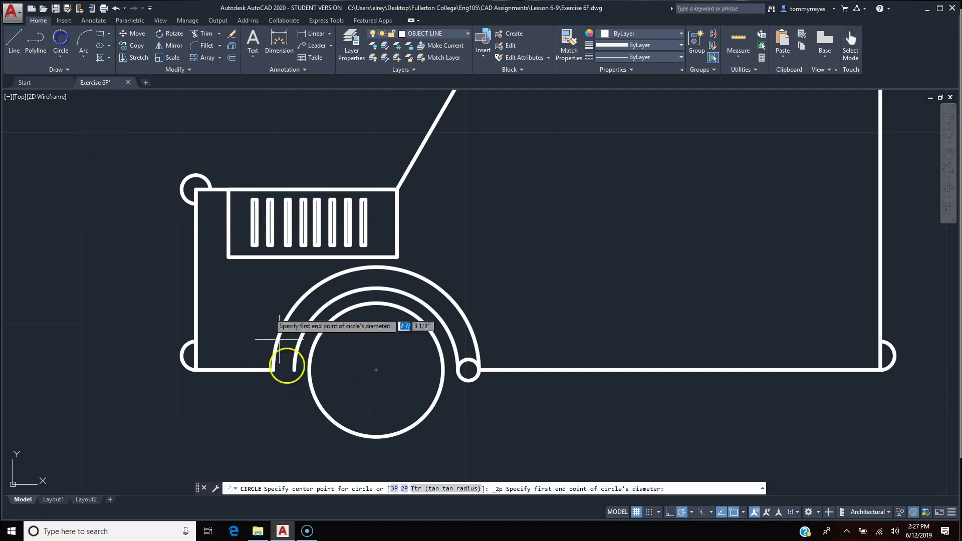
pyautogui.click(273, 370)
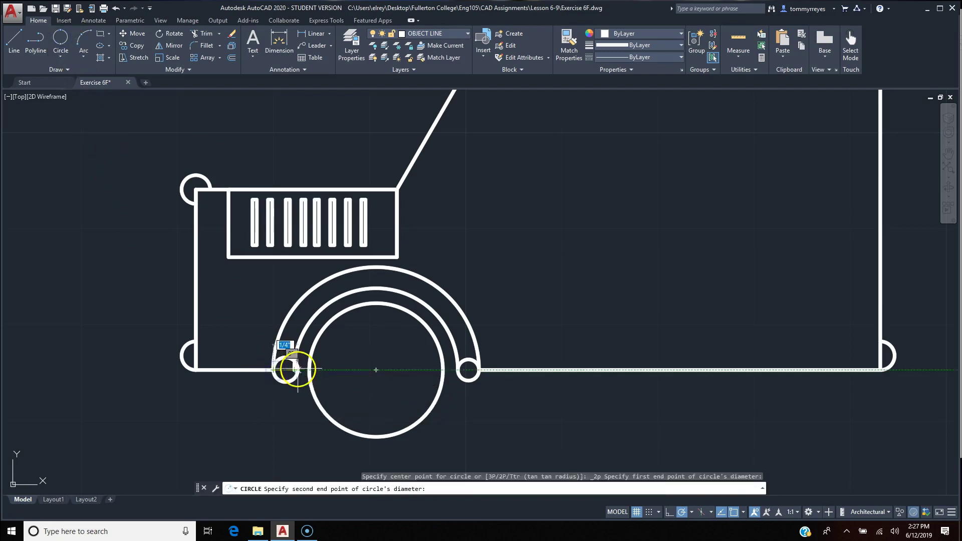
pyautogui.click(295, 369)
# Trim the upper halves of both small circles so that they round off the ends of the fender.
pyautogui.write('tr')
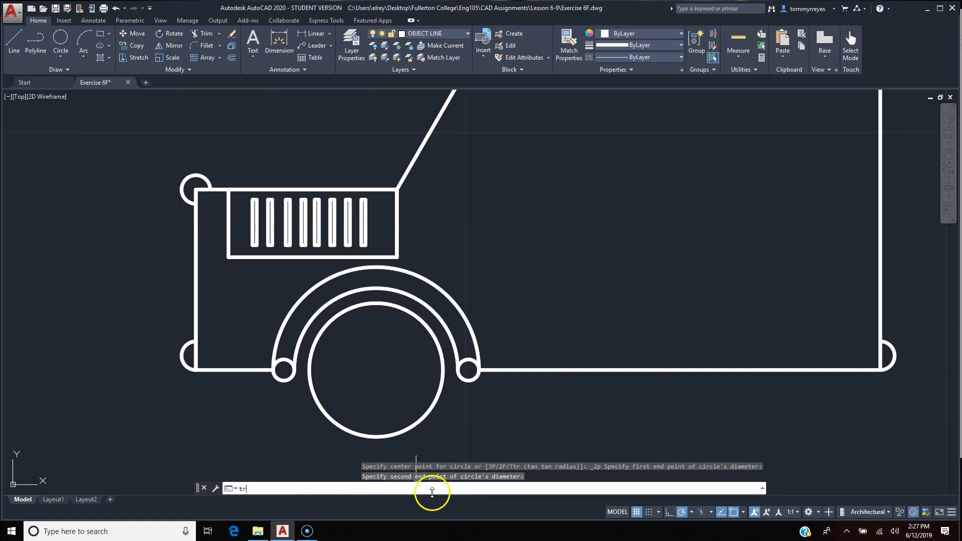
pyautogui.press('Return')
pyautogui.press('Return')
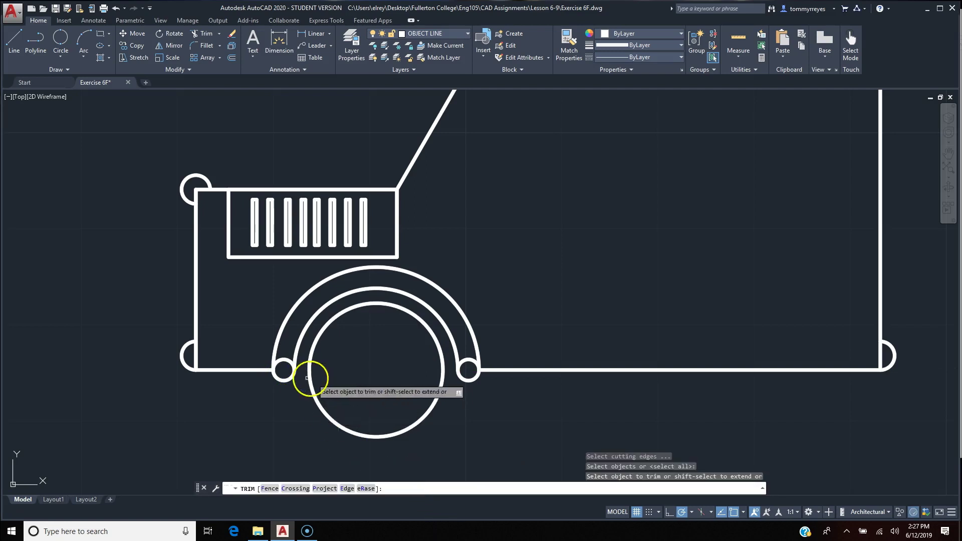
pyautogui.click(285, 360)
pyautogui.click(465, 363)
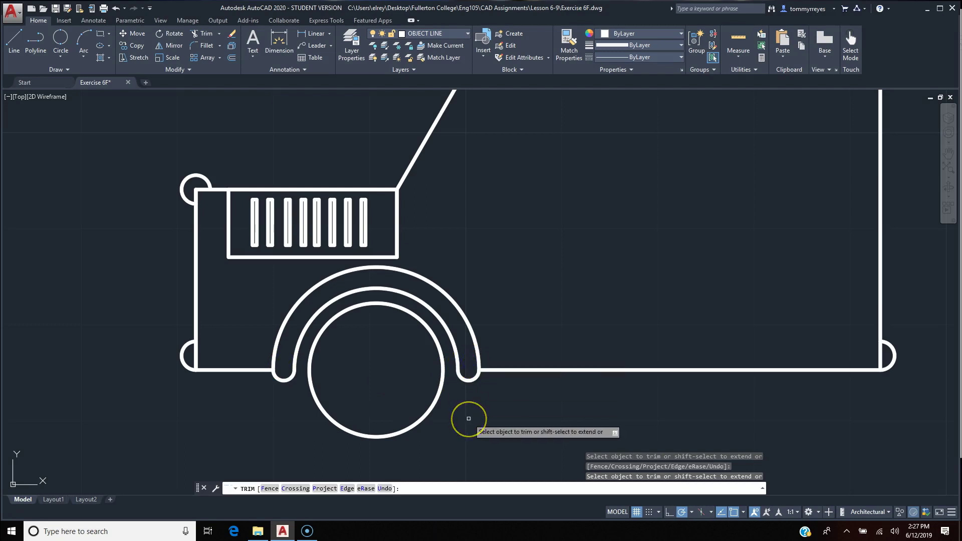
pyautogui.press('Return')
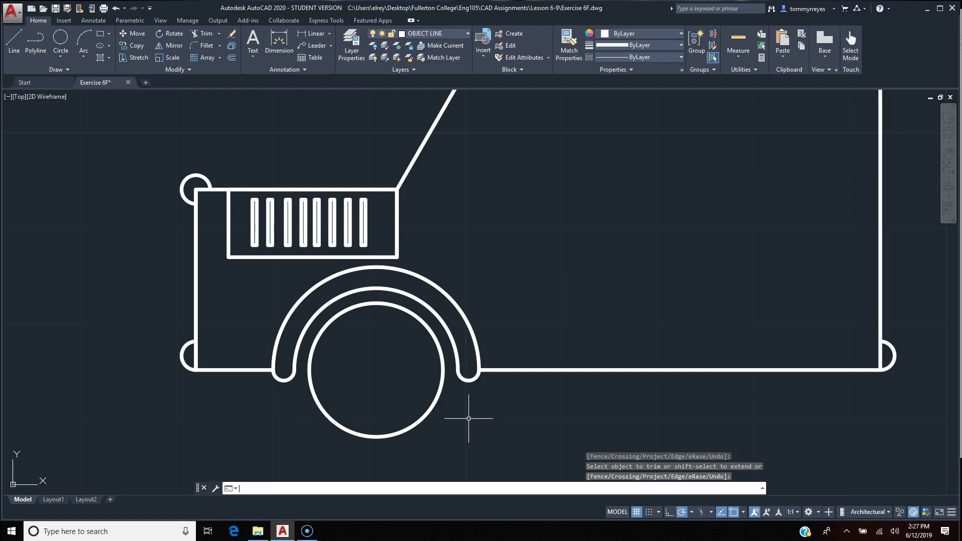
# Place a donut at the wheel's center with an inside diameter of about 3/8" and its outer edge inside the wheel circle.
pyautogui.write('DO')
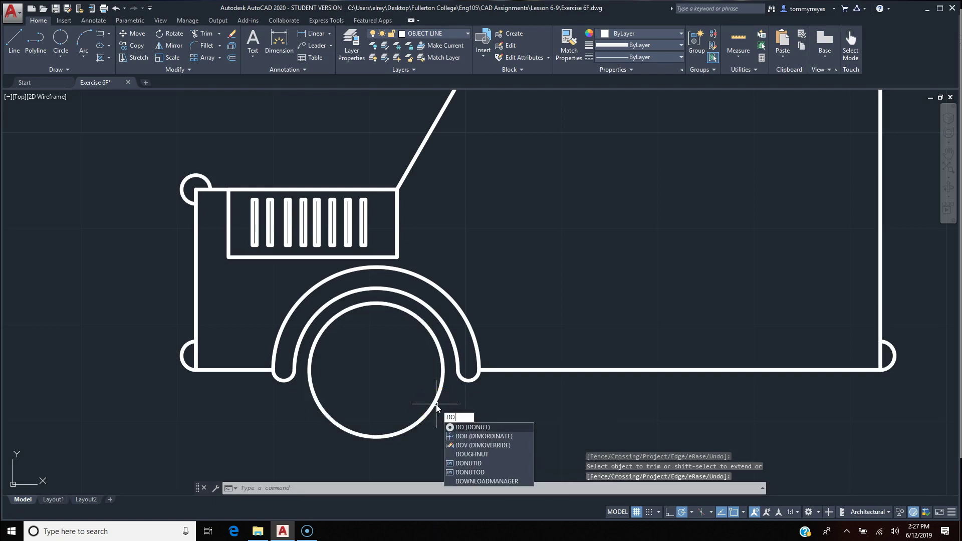
pyautogui.click(476, 427)
pyautogui.click(376, 370)
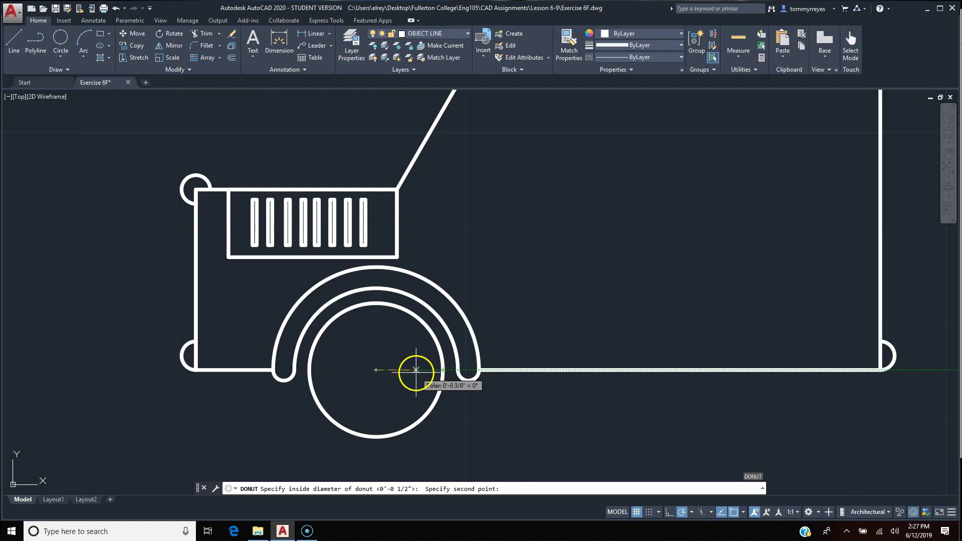
pyautogui.click(407, 369)
pyautogui.click(444, 370)
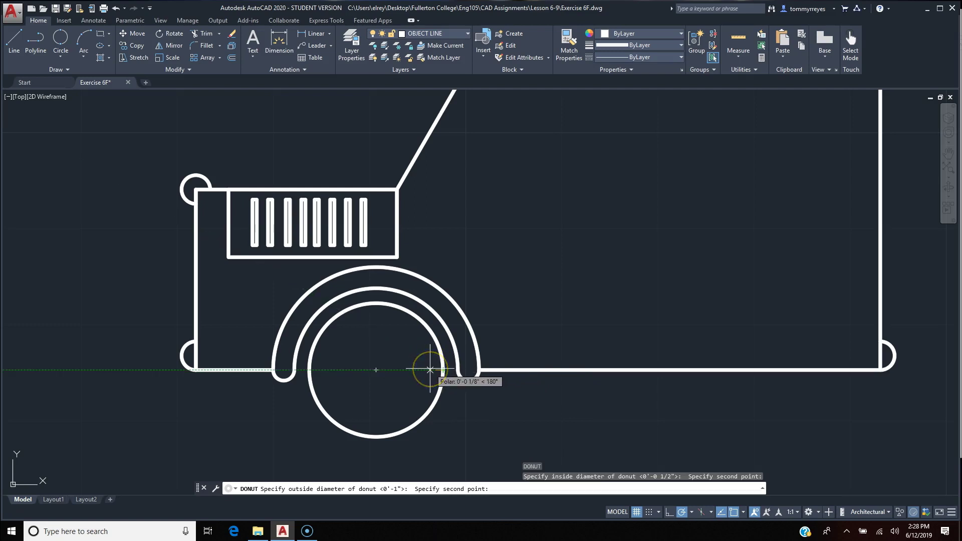
pyautogui.click(430, 370)
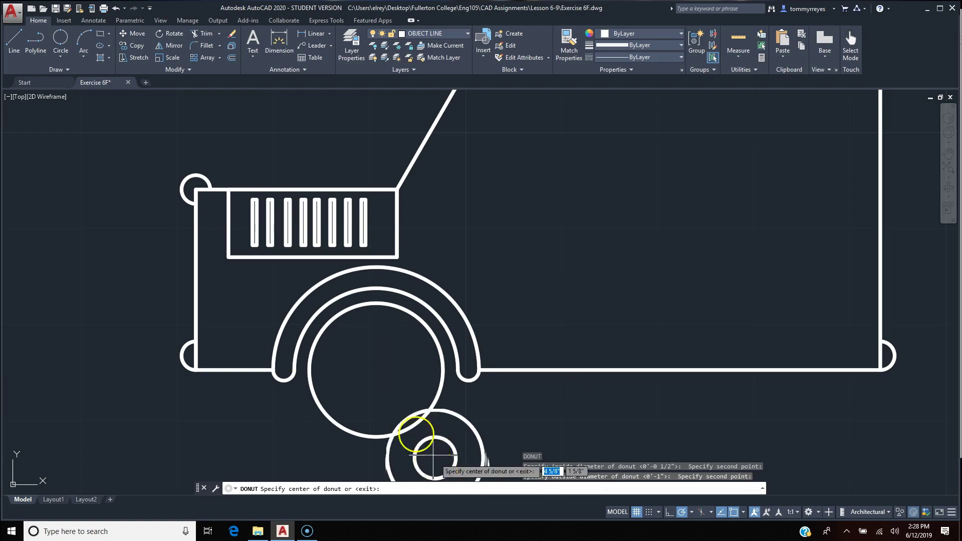
pyautogui.click(377, 370)
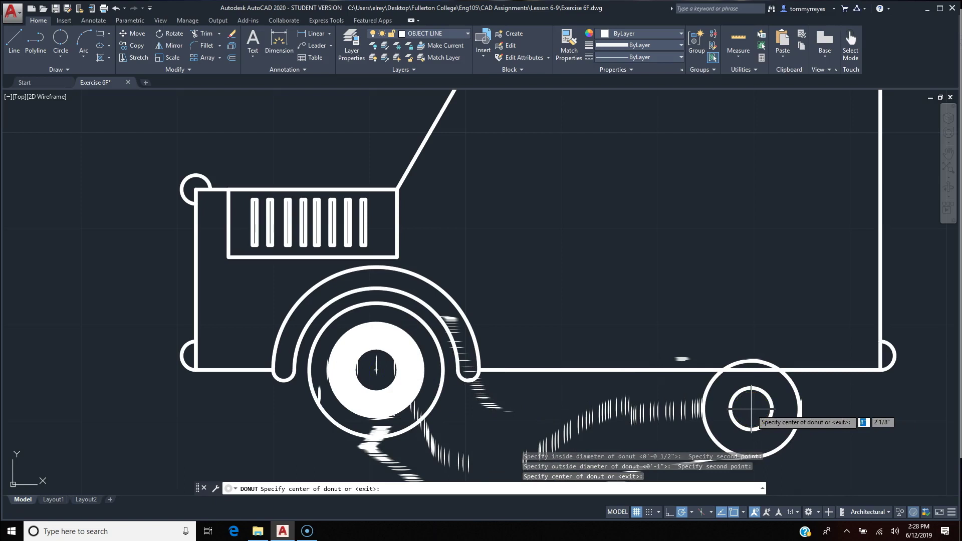
pyautogui.press('Return')
# Draw a small hub circle at the wheel's center, inside the hole of the donut.
pyautogui.click(336, 386)
pyautogui.write('c')
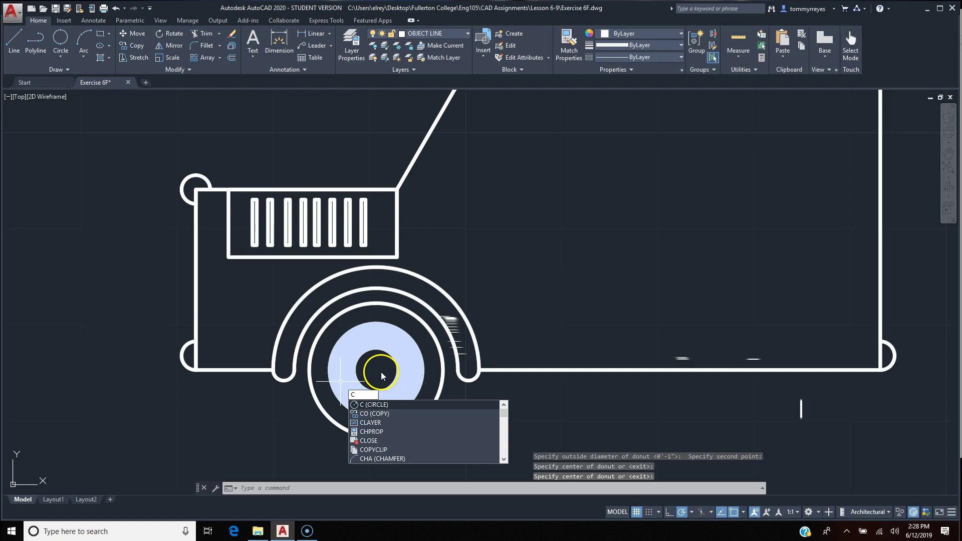
pyautogui.press('Return')
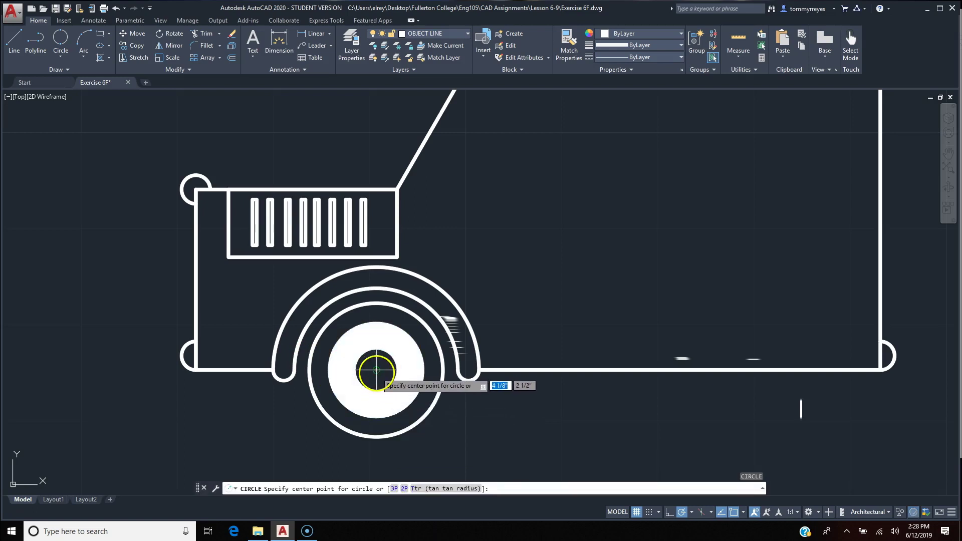
pyautogui.click(376, 371)
pyautogui.click(383, 373)
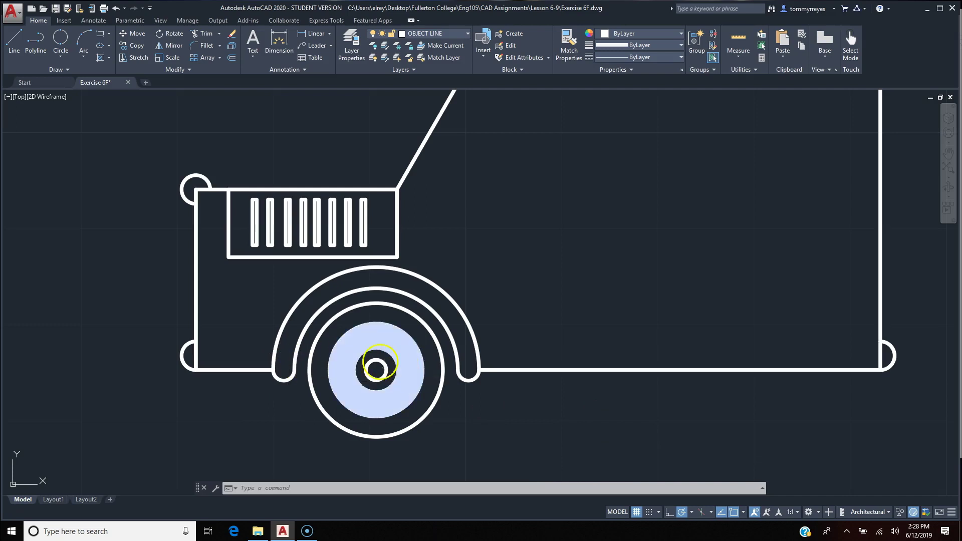
# Fill the small hub circle at the wheel's center with a SOLID hatch.
pyautogui.write('h')
pyautogui.press('Return')
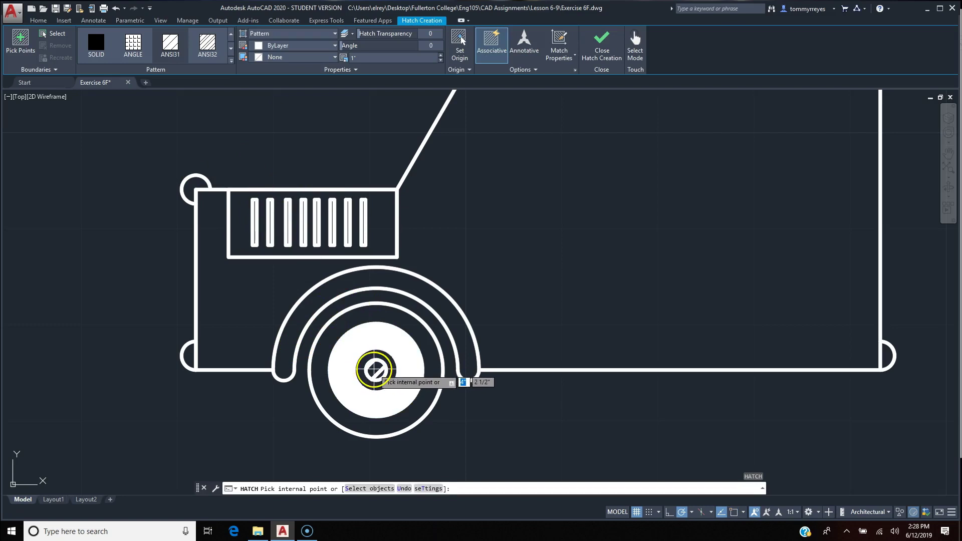
pyautogui.click(95, 43)
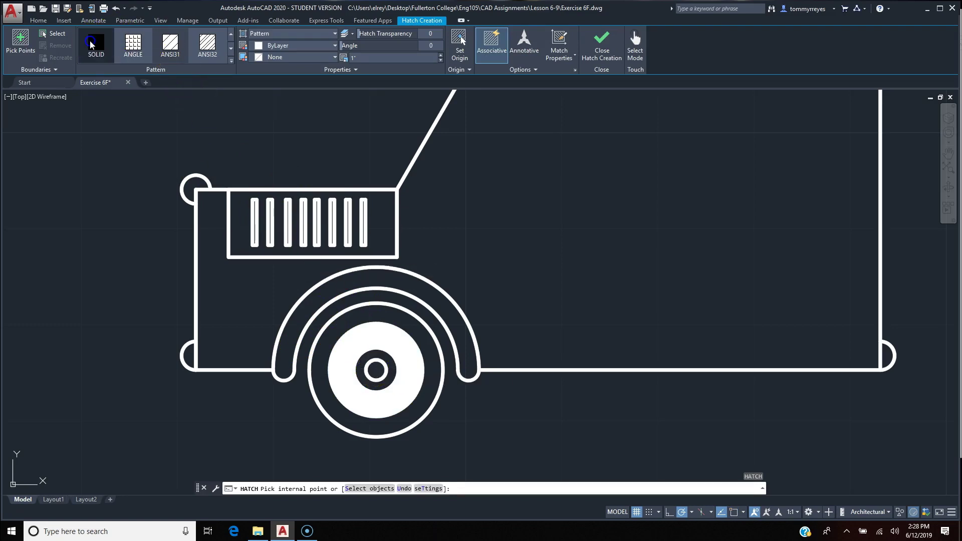
pyautogui.click(375, 376)
pyautogui.press('Return')
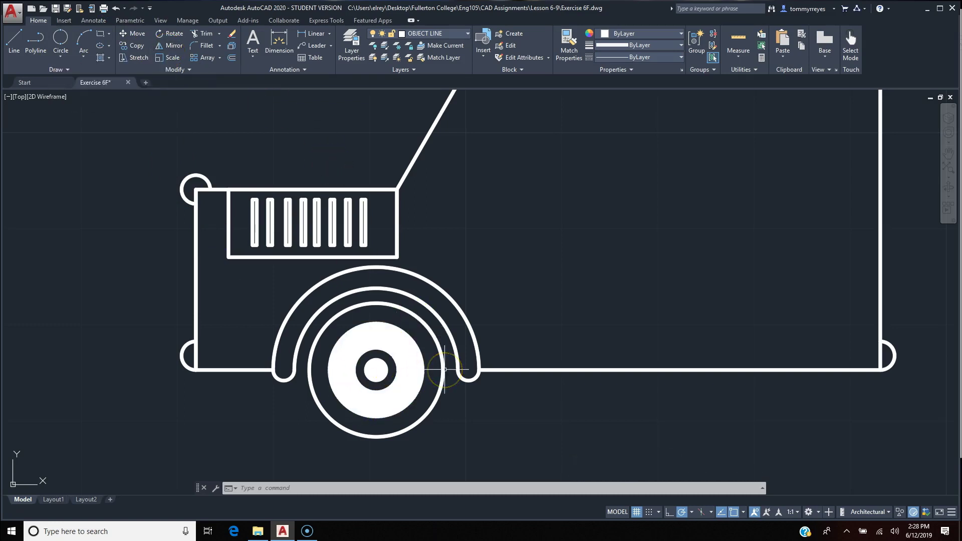
# Copy the front wheel and fender horizontally about 3 3/4" toward the rear of the vehicle.
pyautogui.click(251, 264)
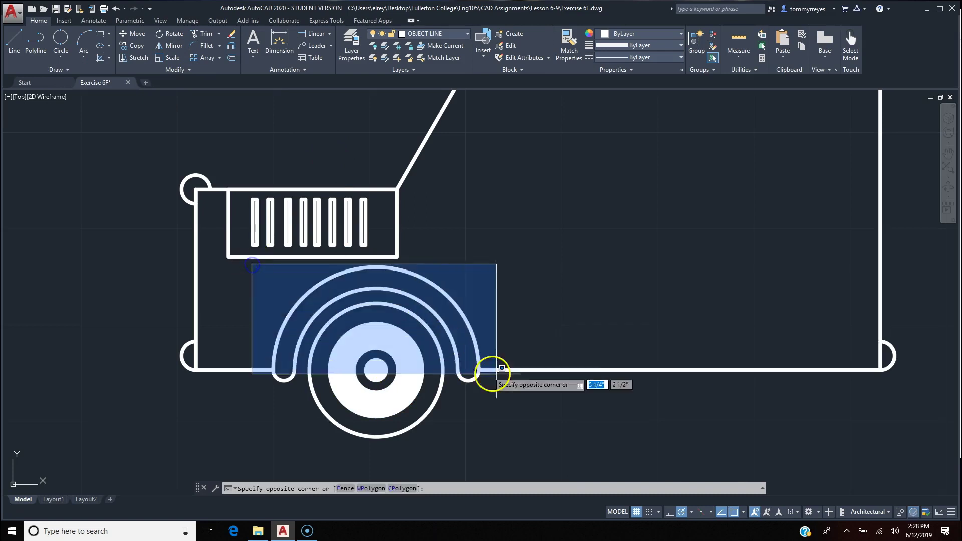
pyautogui.click(498, 445)
pyautogui.write('co')
pyautogui.press('Return')
pyautogui.scroll(-4, 478, 251)
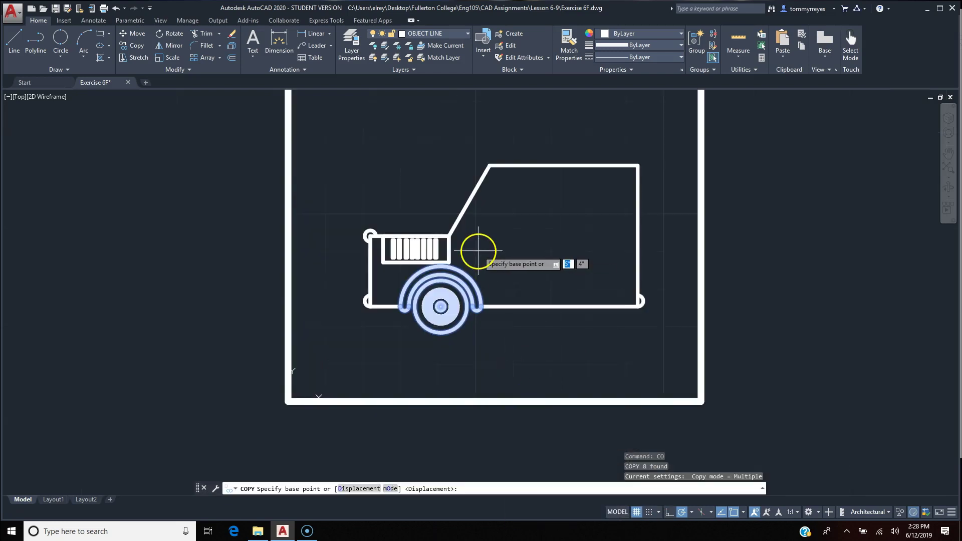
pyautogui.click(446, 367)
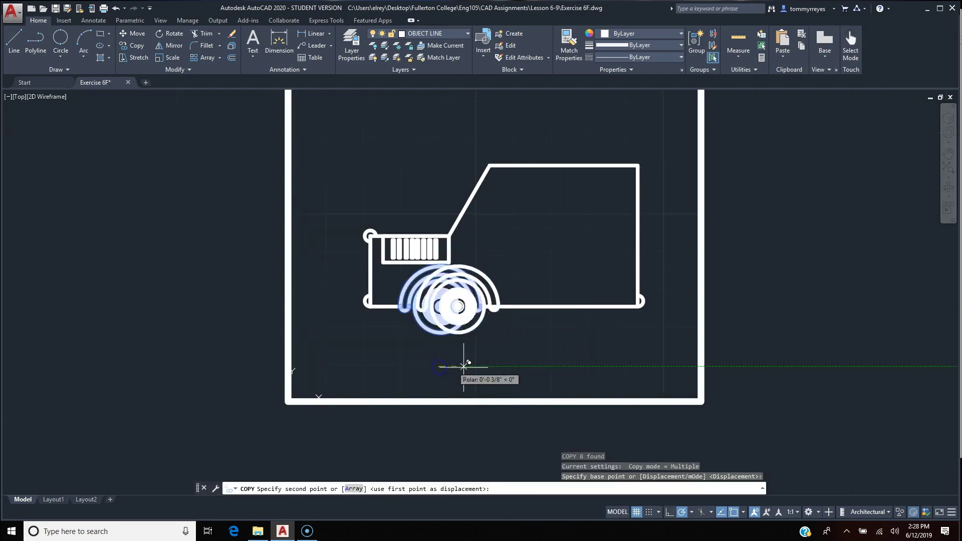
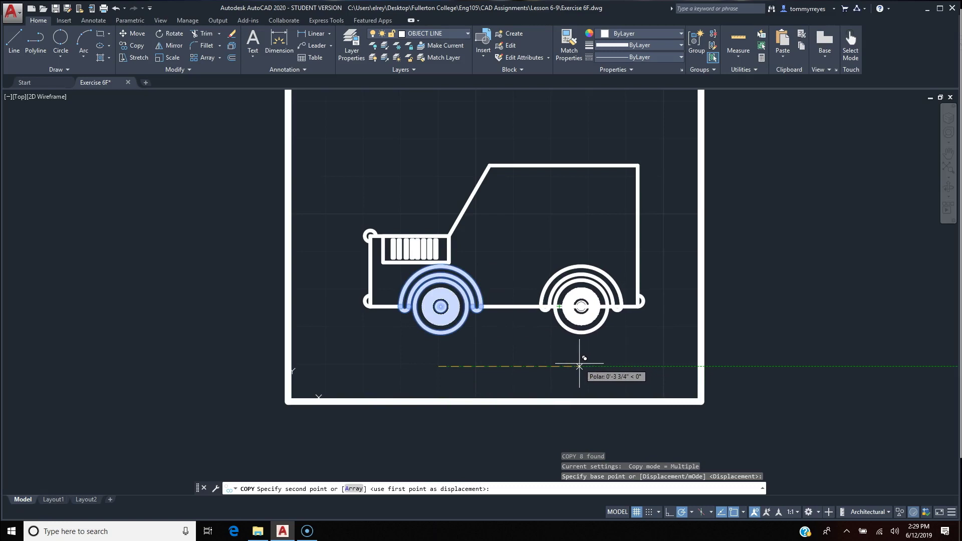
pyautogui.click(580, 367)
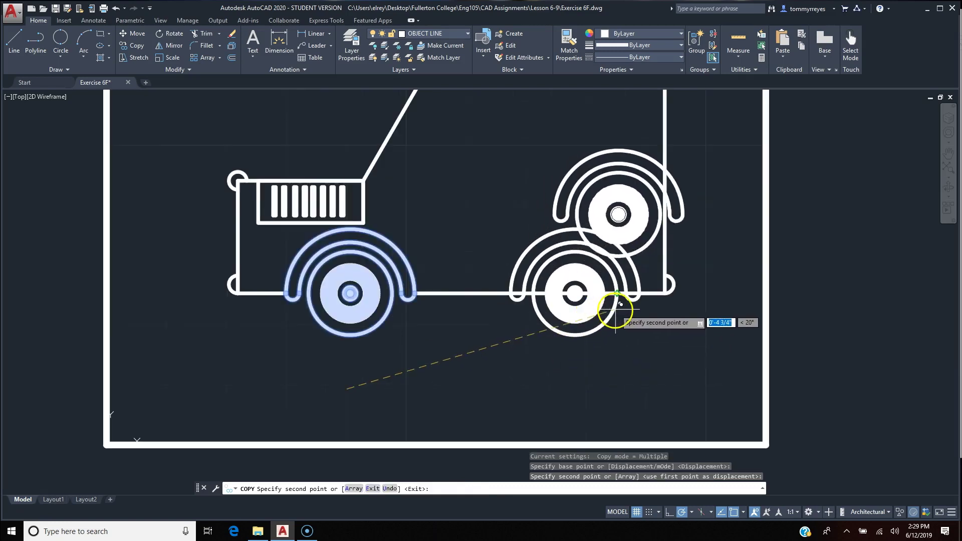
pyautogui.press('Escape')
pyautogui.scroll(7, 617, 286)
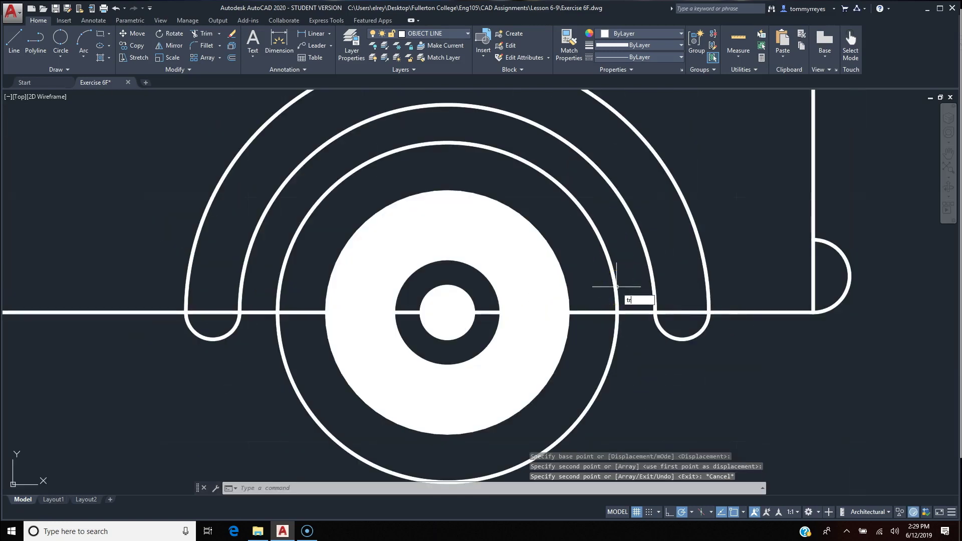
pyautogui.write('tr')
pyautogui.press('Return')
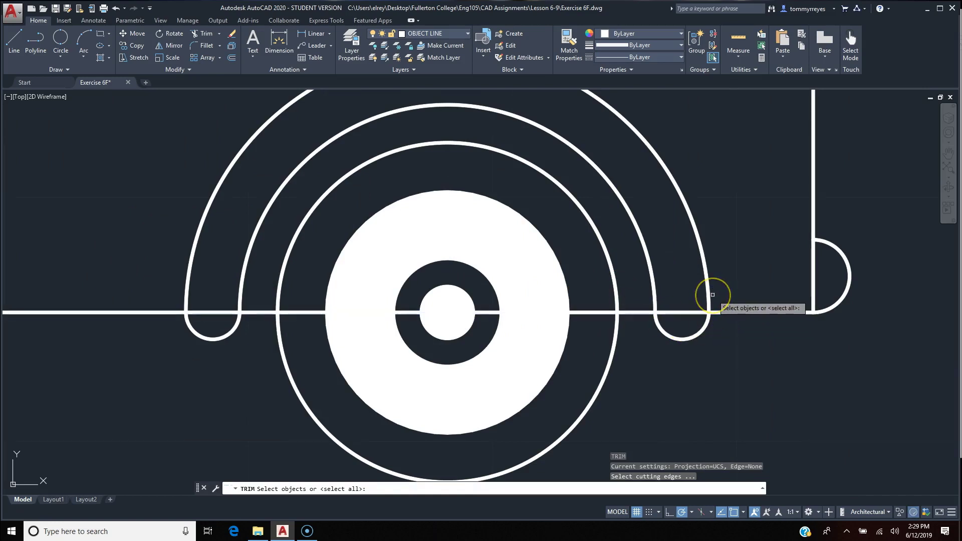
pyautogui.press('Escape')
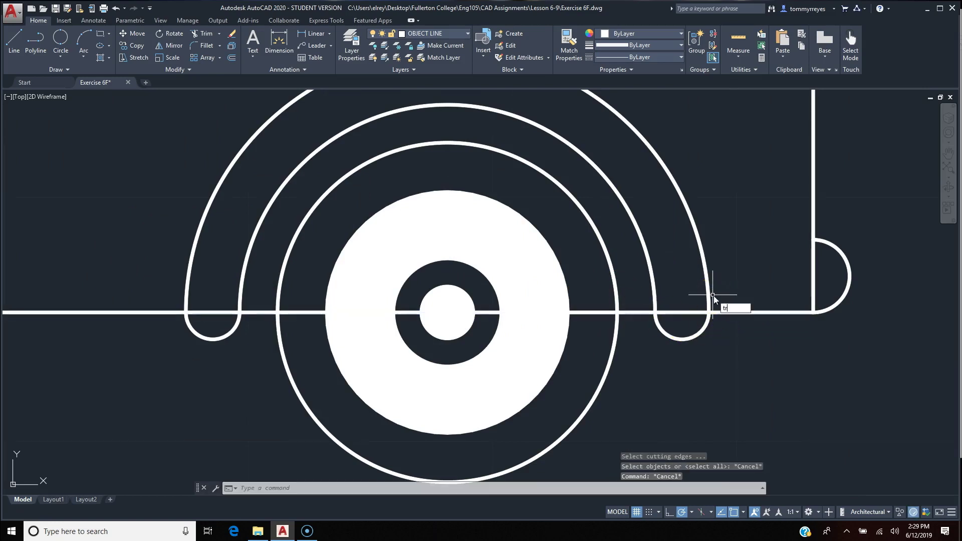
pyautogui.press('Escape')
pyautogui.press('Escape')
pyautogui.scroll(-4, 737, 271)
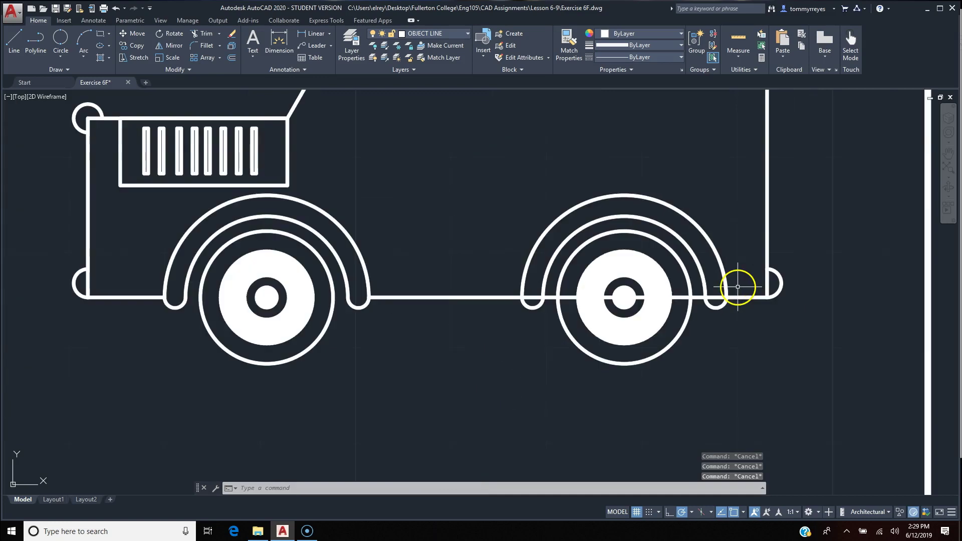
# Trim the body's bottom line inside the rear fender and wheel, using the fender's outer arc as the cutting edge.
pyautogui.scroll(2, 731, 239)
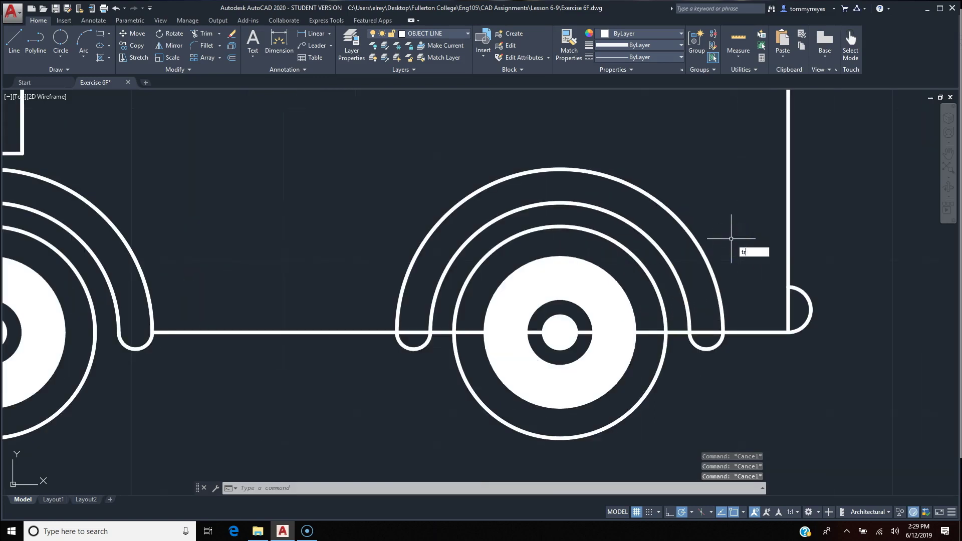
pyautogui.press('Return')
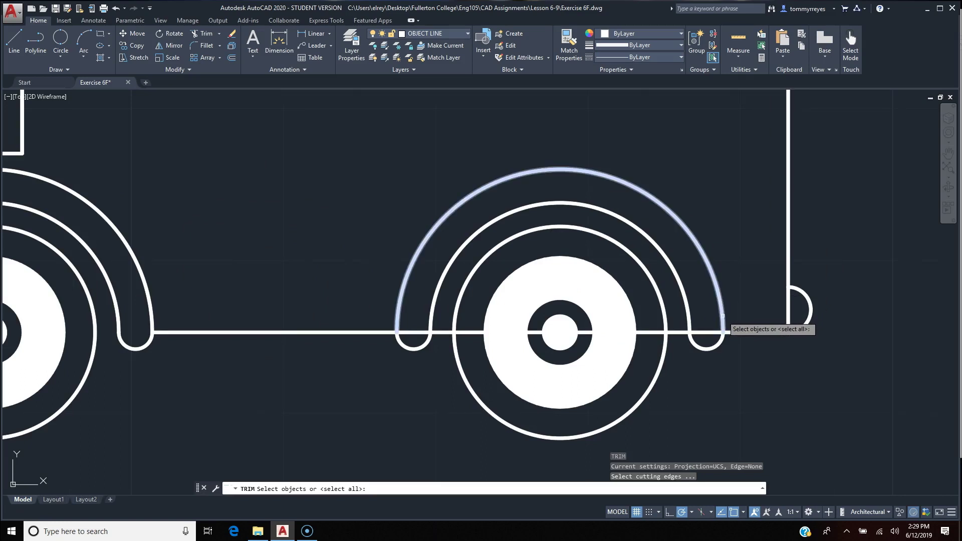
pyautogui.click(723, 317)
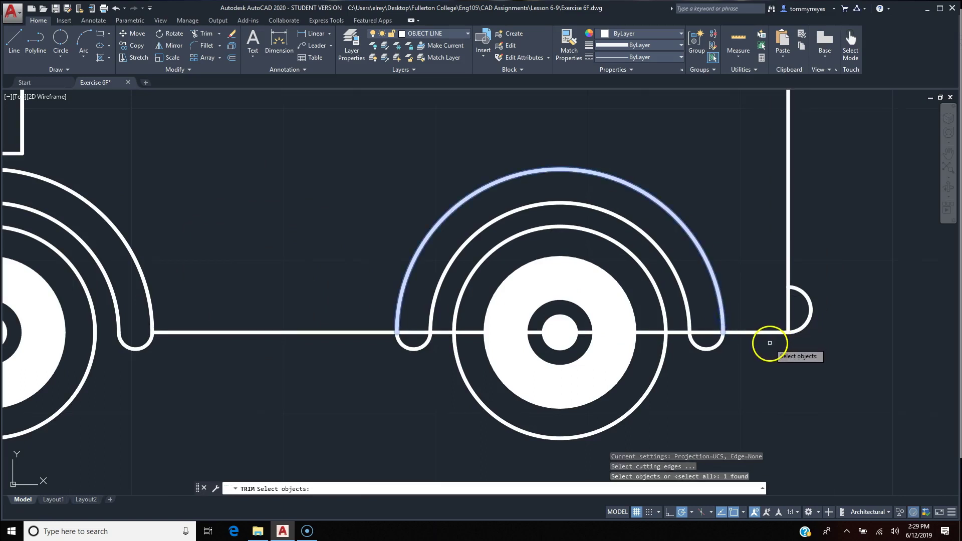
pyautogui.press('Return')
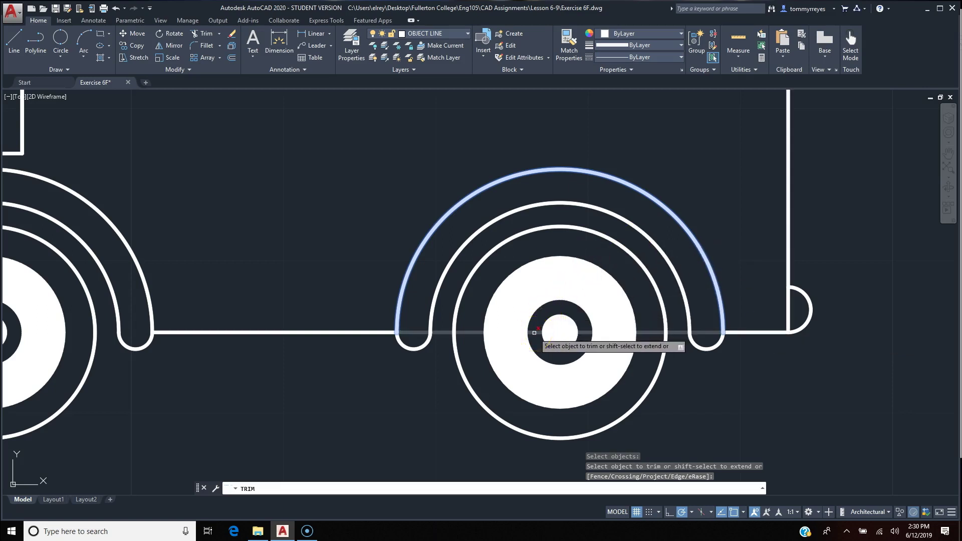
pyautogui.click(534, 333)
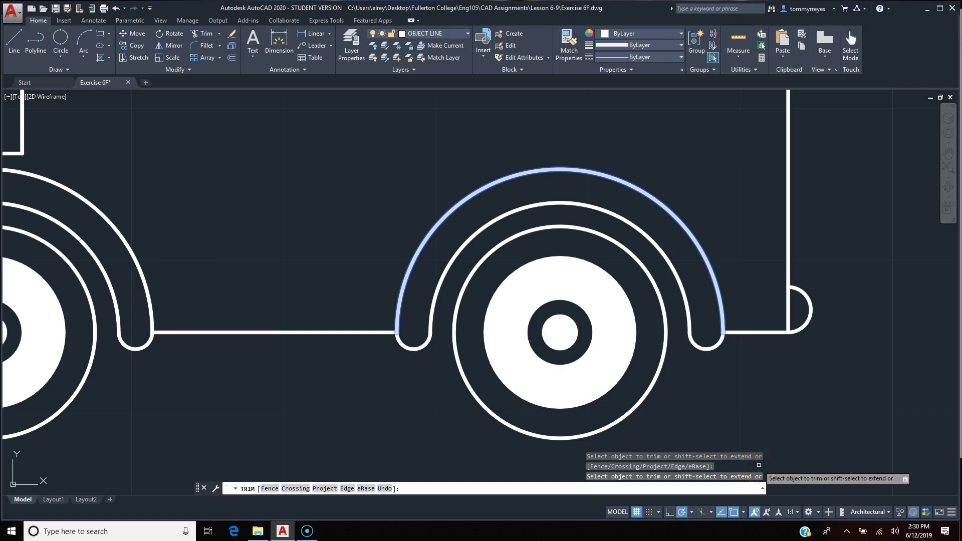
pyautogui.press('Return')
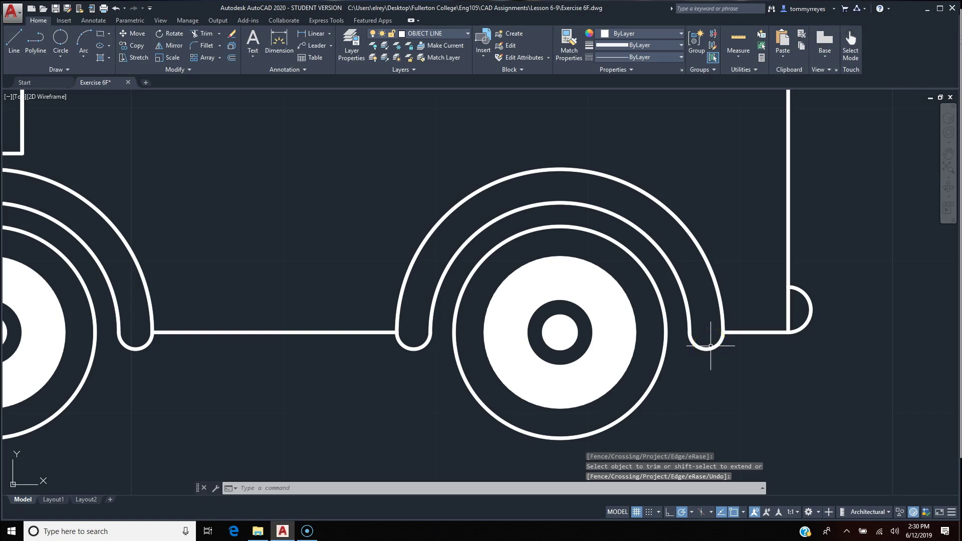
pyautogui.write('R')
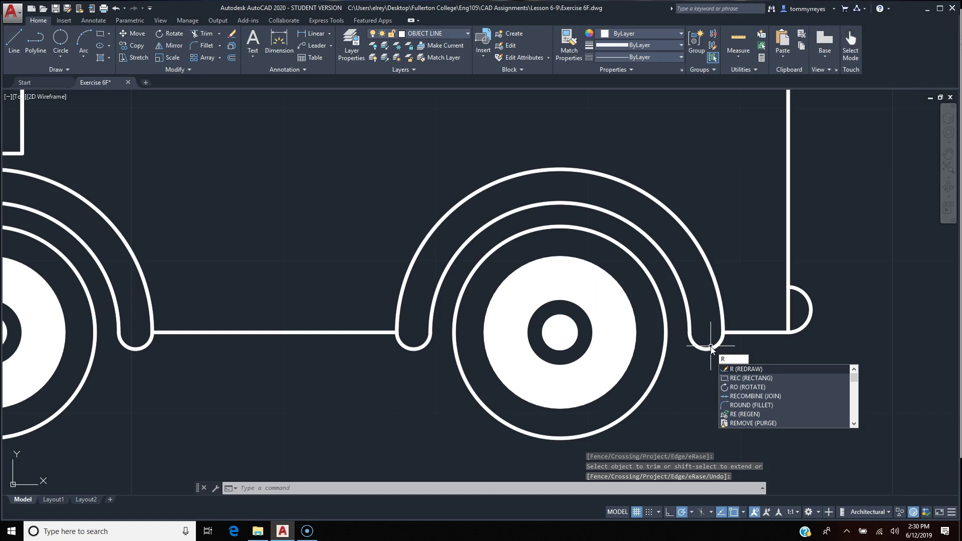
pyautogui.press('Escape')
pyautogui.write('tr')
pyautogui.press('Return')
pyautogui.press('Return')
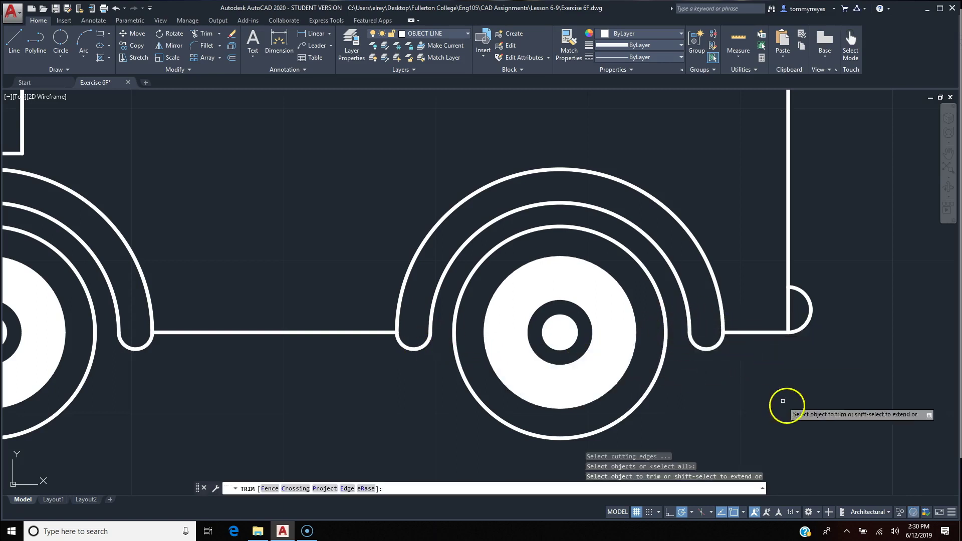
pyautogui.press('Escape')
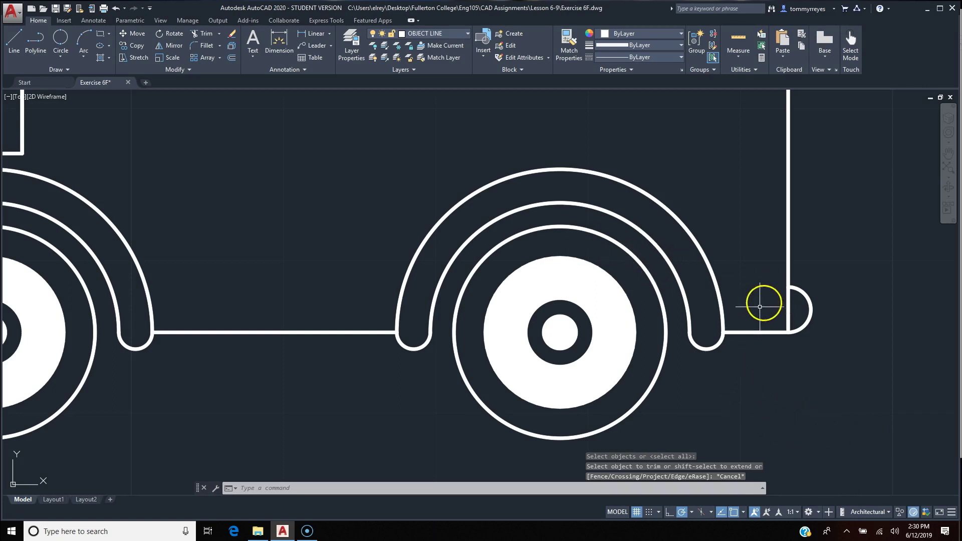
pyautogui.scroll(-6, 760, 306)
pyautogui.scroll(2, 539, 328)
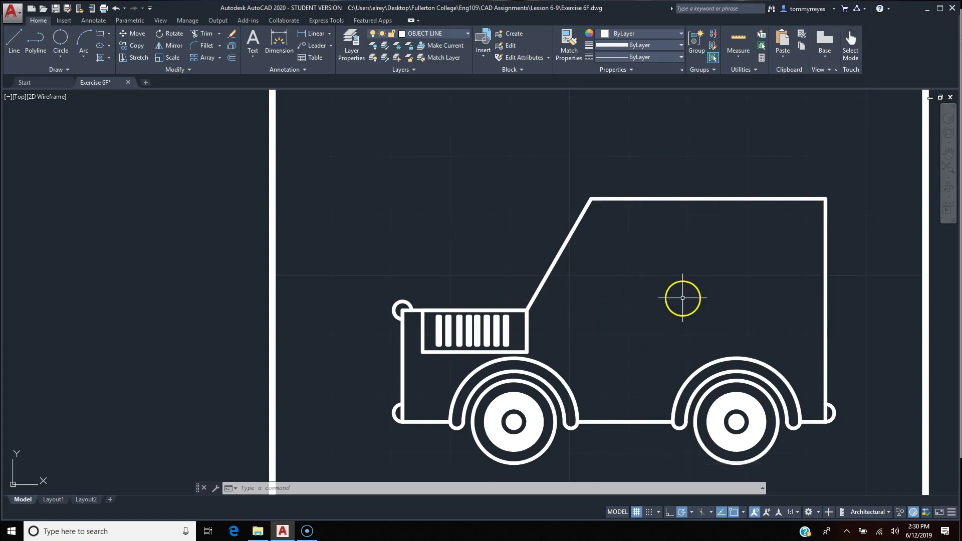
pyautogui.write('FFSET')
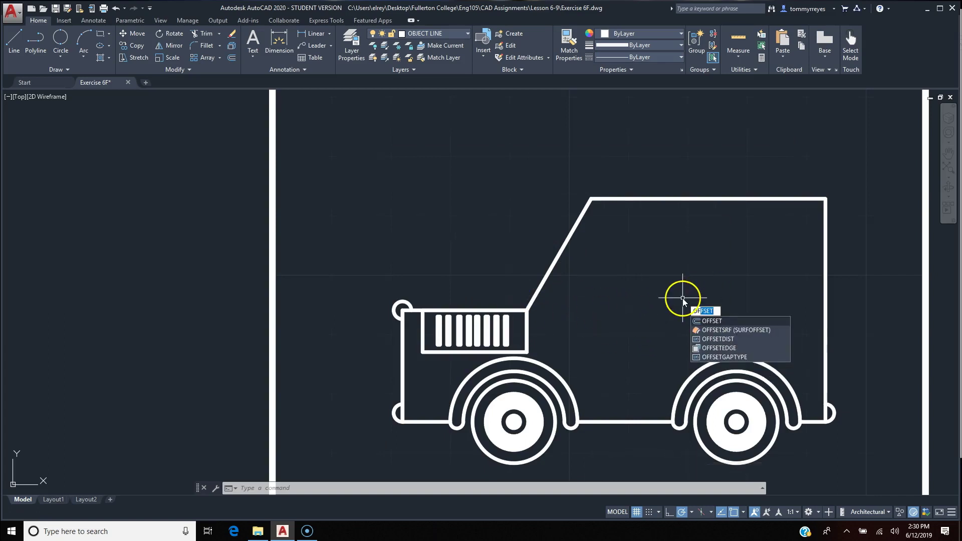
pyautogui.press('Return')
pyautogui.click(560, 255)
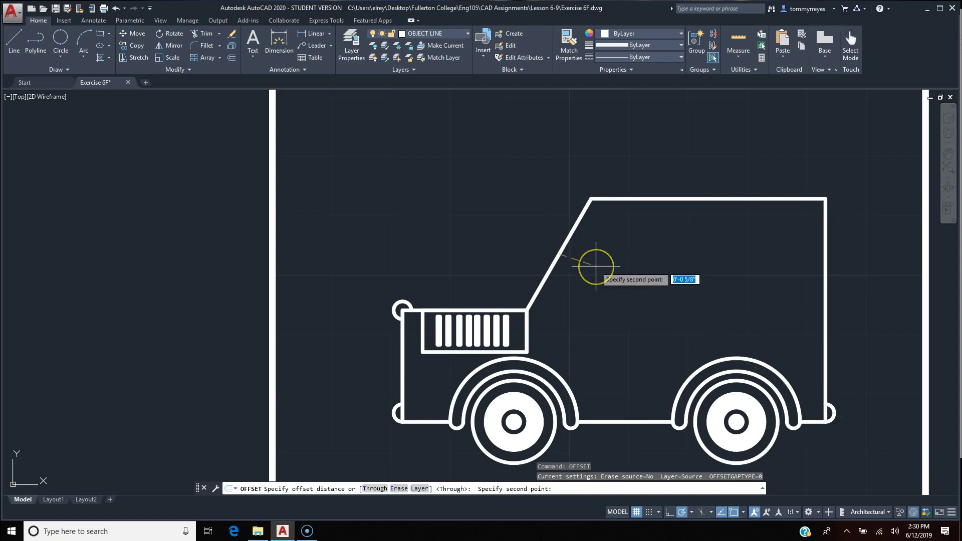
pyautogui.press('Escape')
# Offset the slanted windshield line and the roof-and-rear outline of the body inward by 0.5" each.
pyautogui.press('Return')
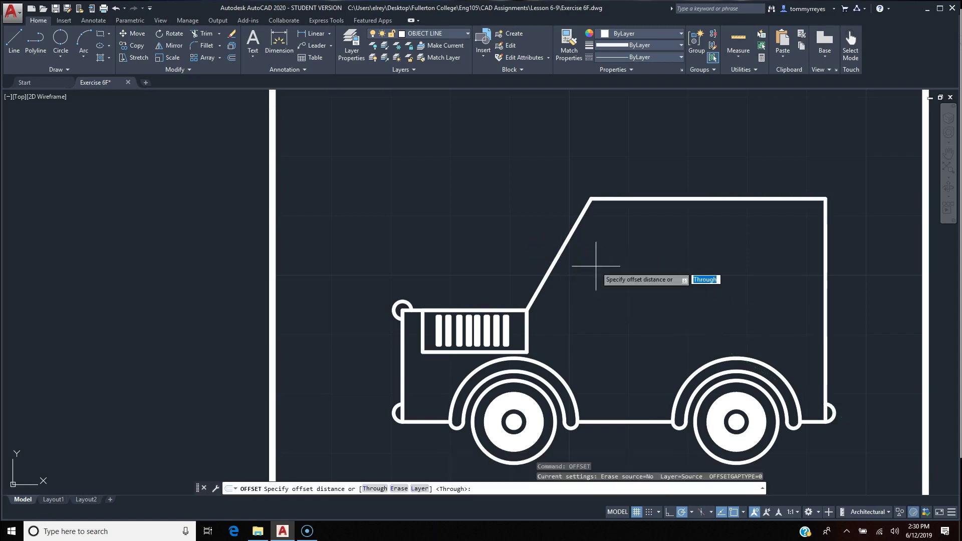
pyautogui.press('Return')
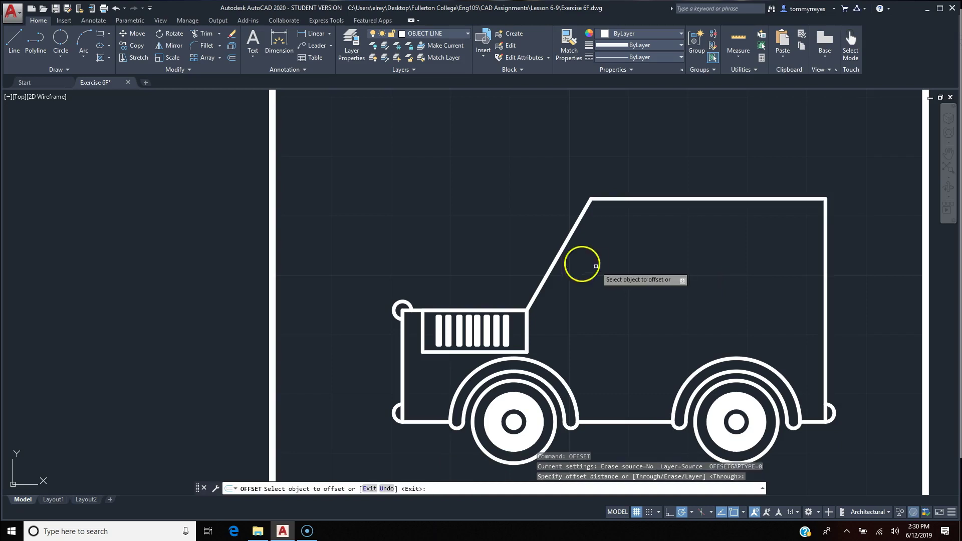
pyautogui.click(560, 254)
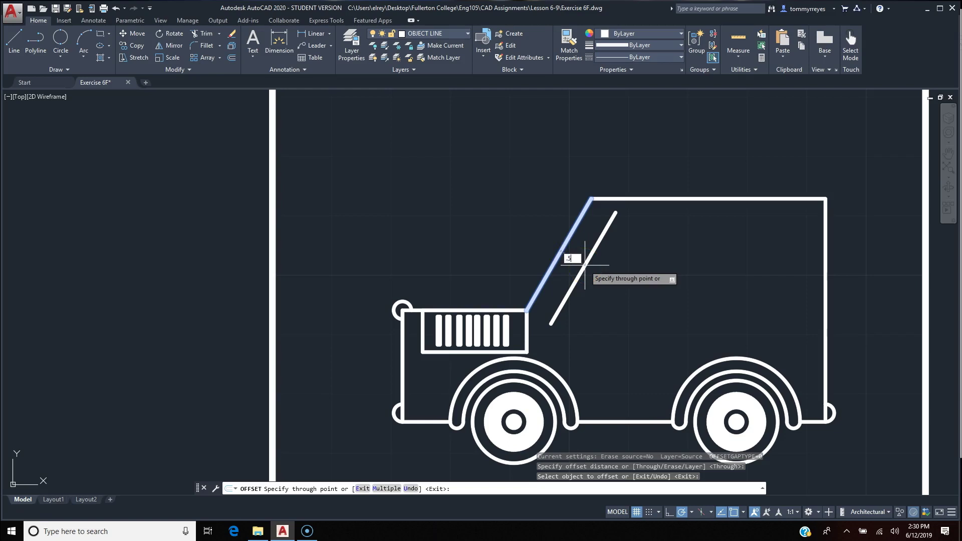
pyautogui.write('.5')
pyautogui.press('Return')
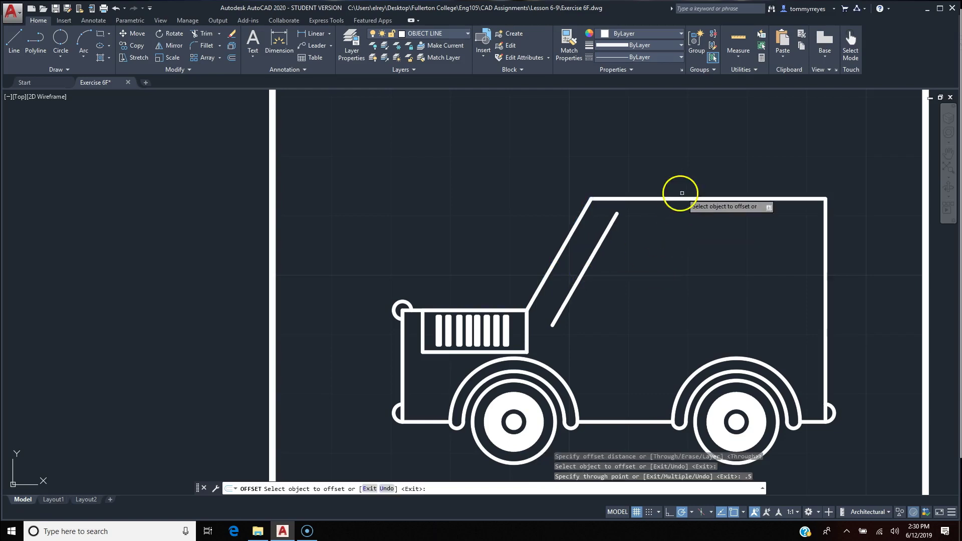
pyautogui.click(650, 199)
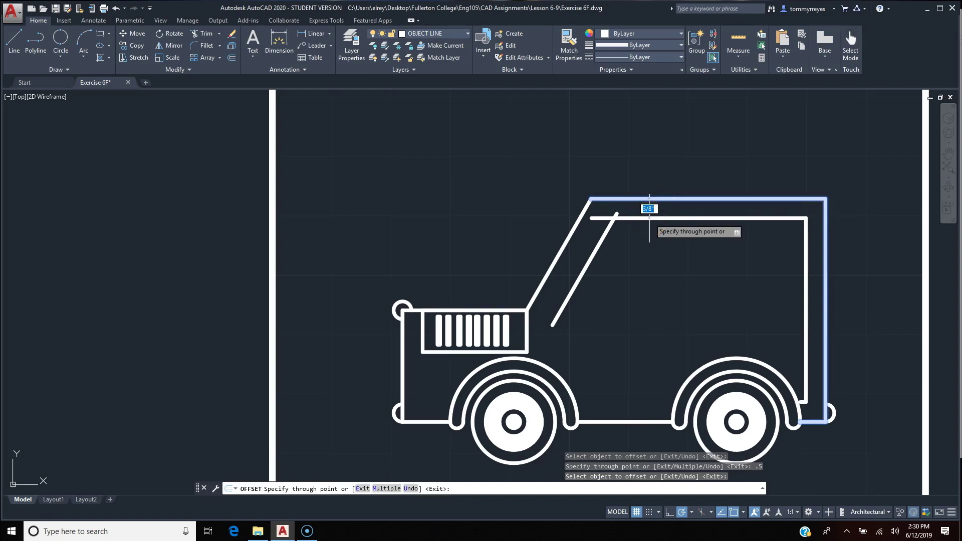
pyautogui.press('Return')
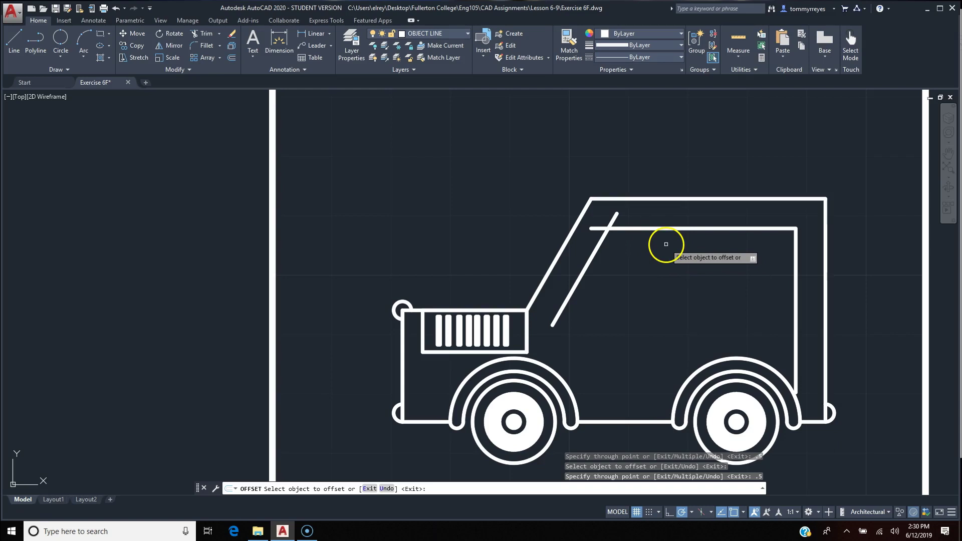
# Offset the front fender's outer arc outward and the bottom body line between the fenders upward, each by 0.5".
pyautogui.click(557, 375)
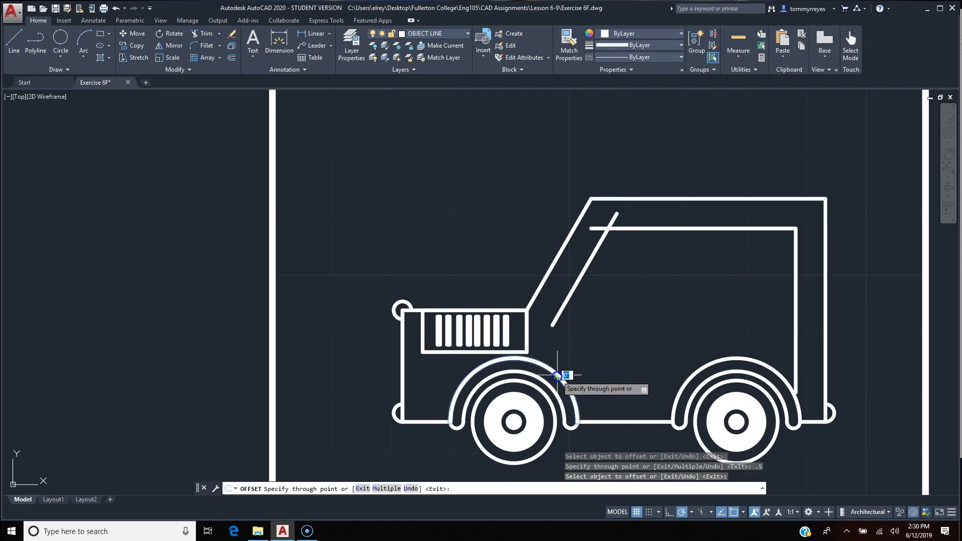
pyautogui.press('Return')
pyautogui.click(585, 347)
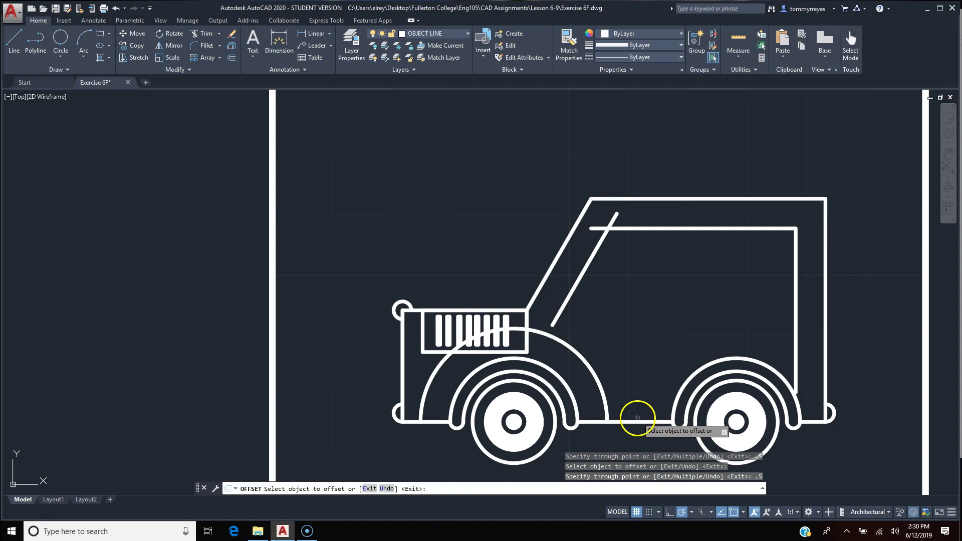
pyautogui.click(639, 423)
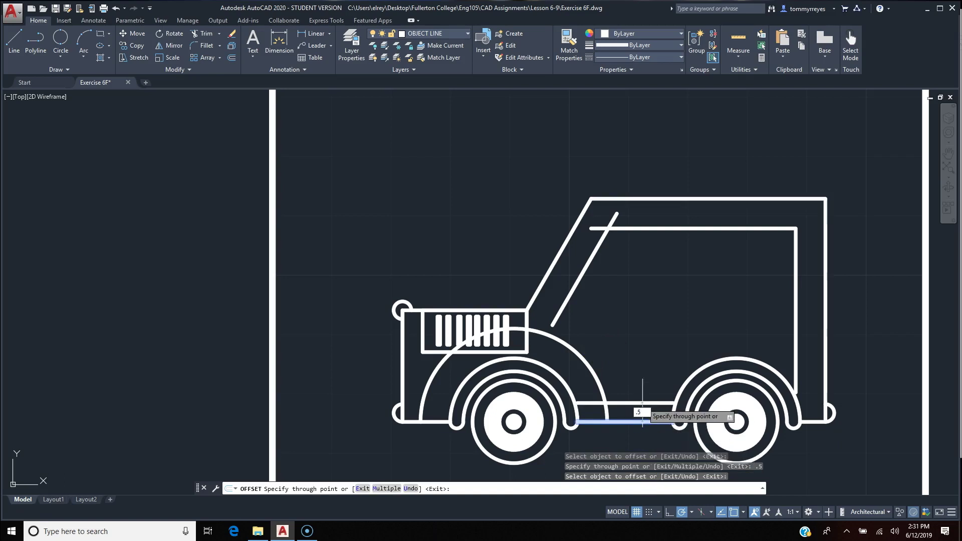
pyautogui.press('Return')
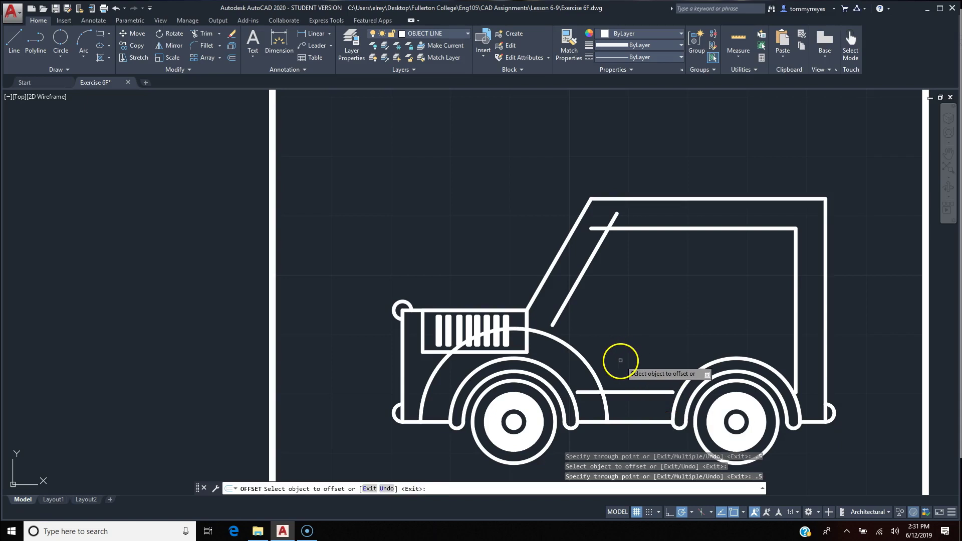
pyautogui.write('tr')
pyautogui.press('Return')
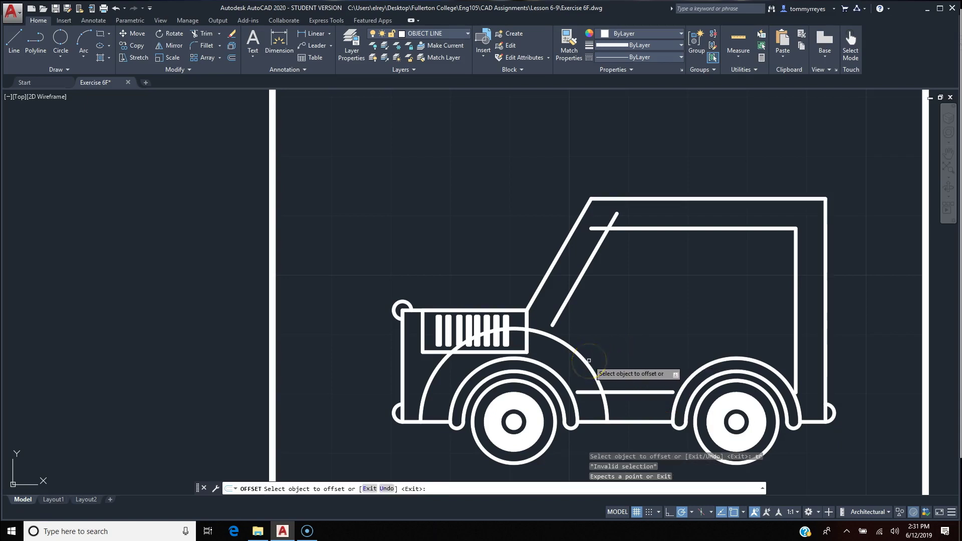
pyautogui.press('Escape')
# Extend the offset slanted windshield line down to the offset arc above the front fender.
pyautogui.write('ex')
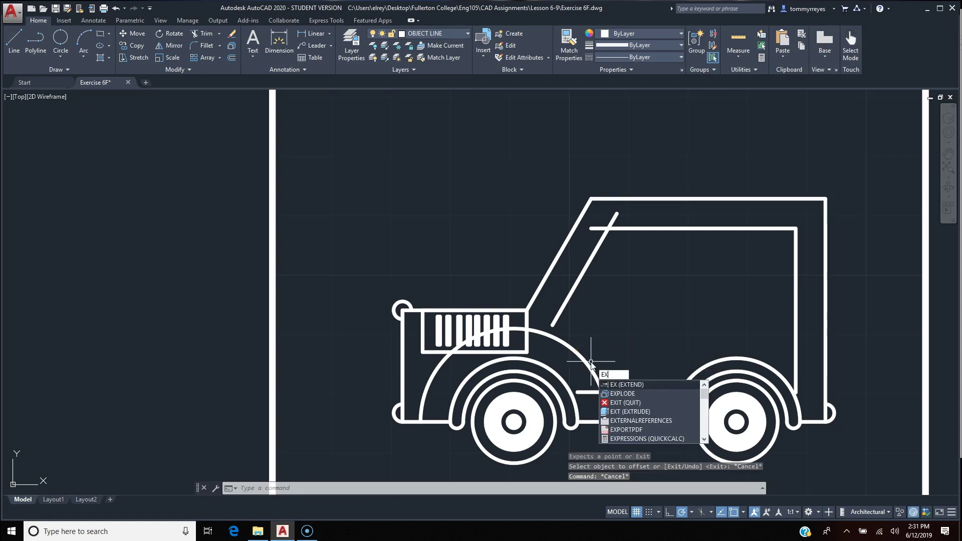
pyautogui.press('Return')
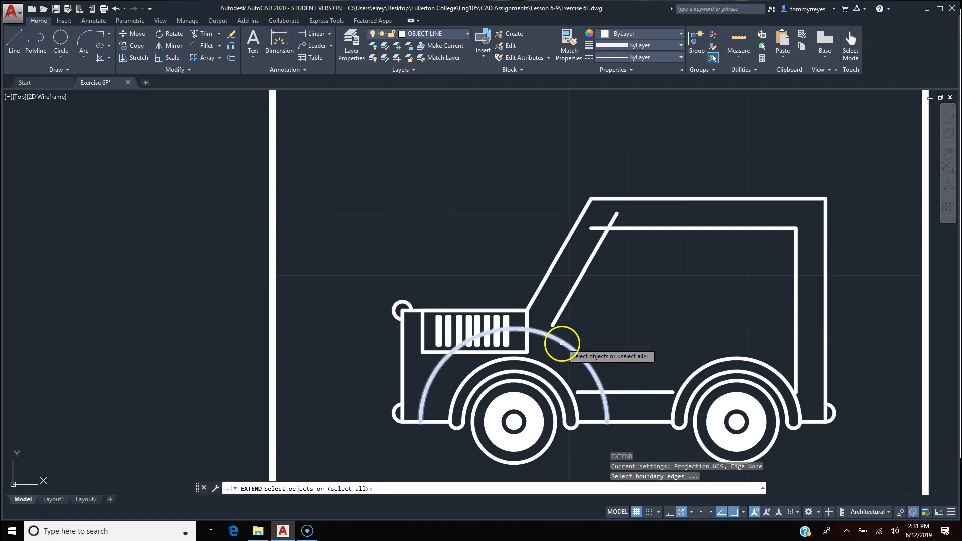
pyautogui.click(563, 343)
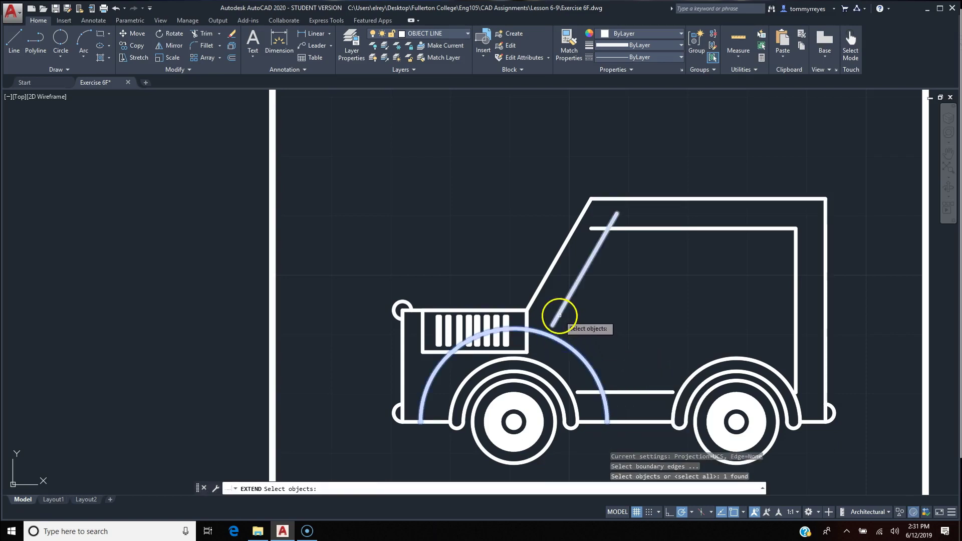
pyautogui.click(560, 315)
pyautogui.press('Return')
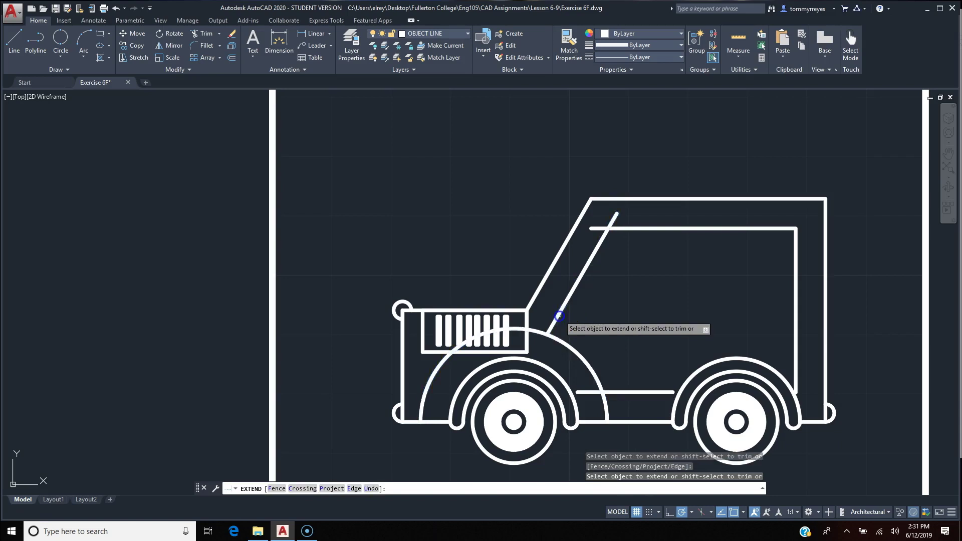
pyautogui.click(559, 314)
pyautogui.press('Escape')
pyautogui.press('Escape')
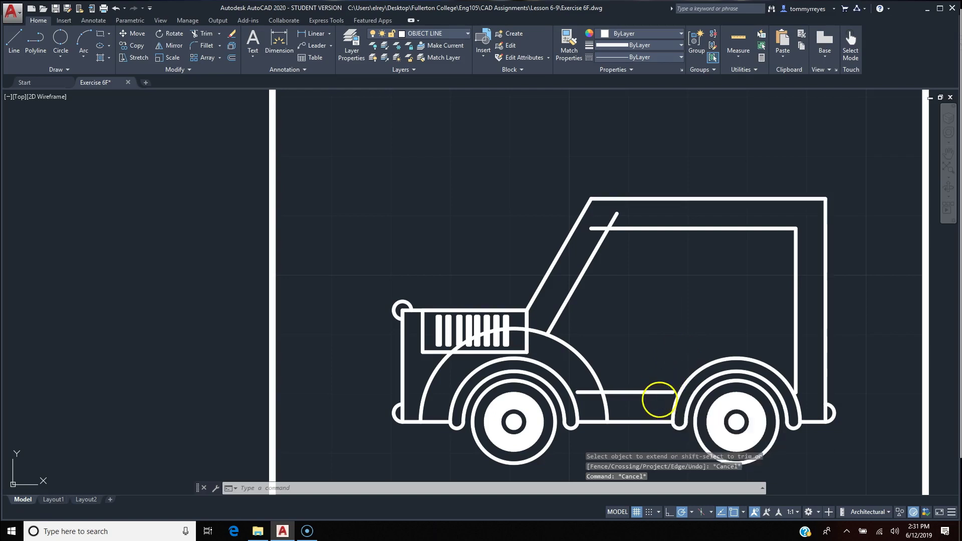
# Draw a vertical line about 3" long just ahead of the rear fender, from below the offset bottom line up to the offset roof line.
pyautogui.write('l')
pyautogui.press('Return')
pyautogui.click(661, 403)
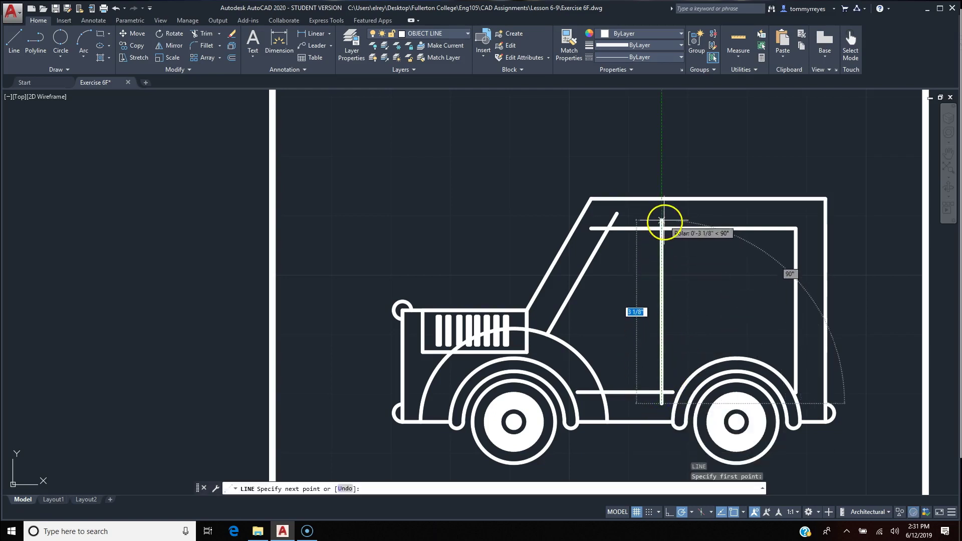
pyautogui.click(662, 229)
pyautogui.rightClick(726, 344)
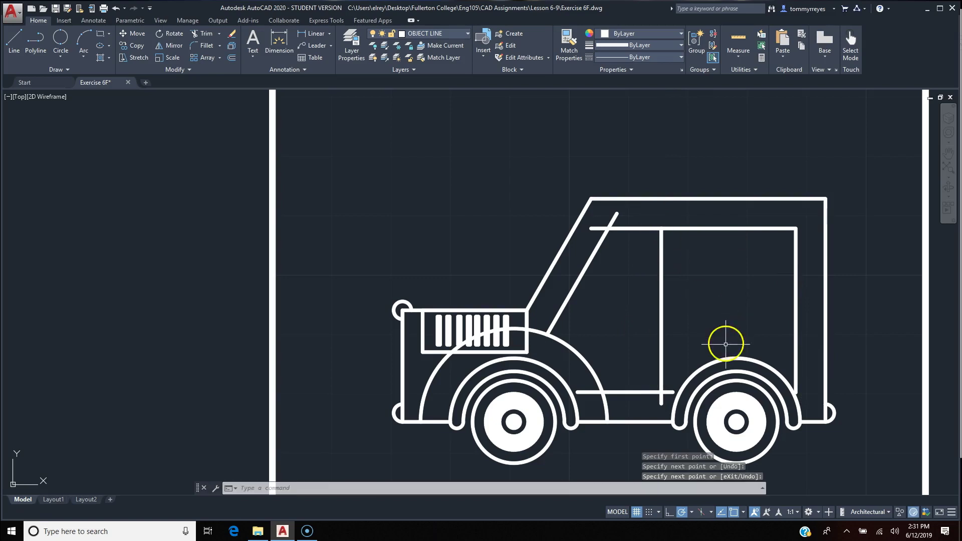
# Trim the bottom line's overhang behind the vertical door line and both overhangs where the slanted and roof offset lines cross.
pyautogui.write('tr')
pyautogui.press('Return')
pyautogui.press('Return')
pyautogui.click(668, 392)
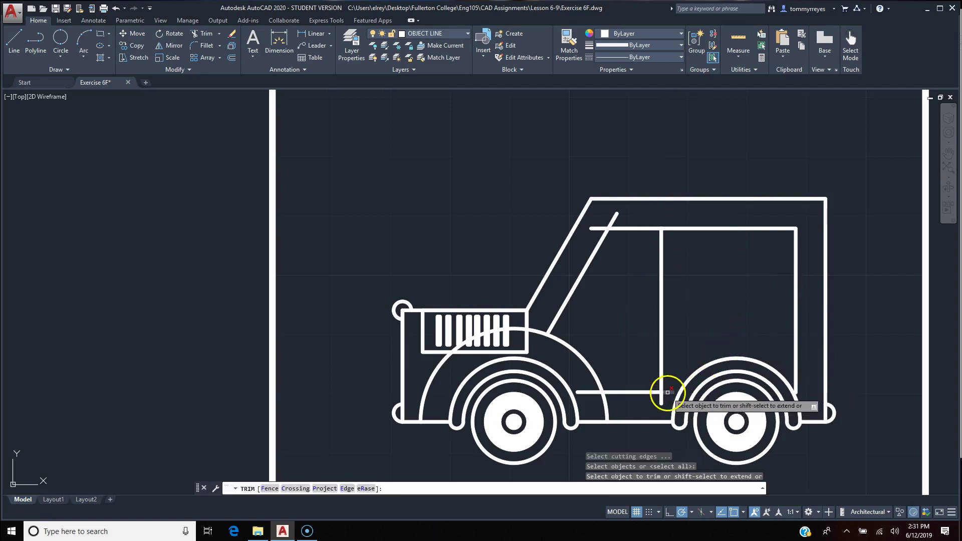
pyautogui.click(617, 215)
pyautogui.click(599, 229)
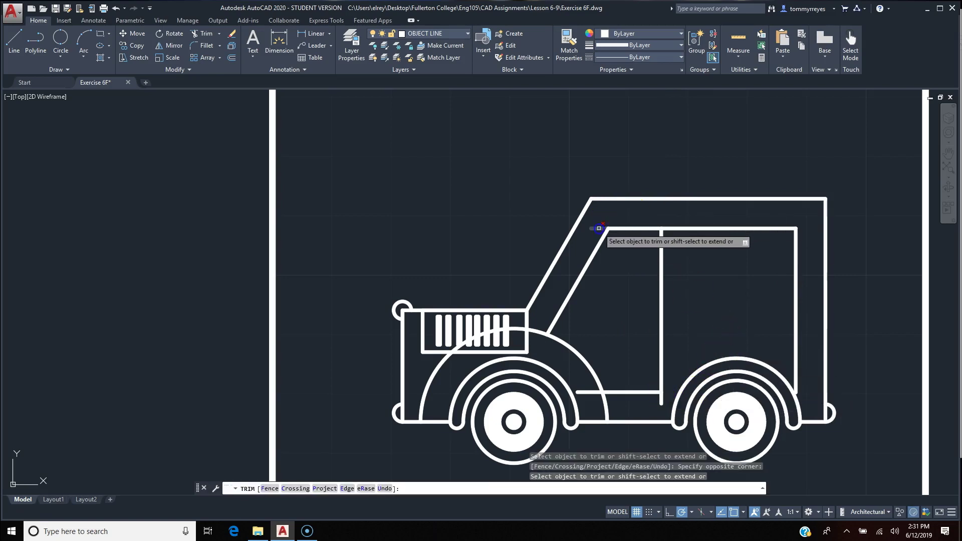
# Trim the roof offset behind the door, the overhangs at its lower corners, and the fender offset arc just ahead of the slanted line.
pyautogui.click(724, 232)
pyautogui.click(687, 322)
pyautogui.click(655, 401)
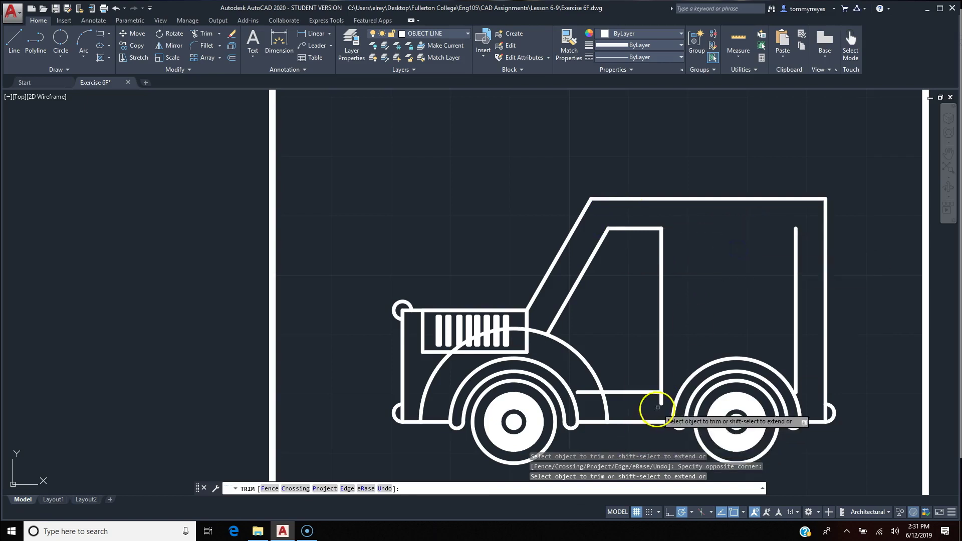
pyautogui.click(607, 406)
pyautogui.click(585, 390)
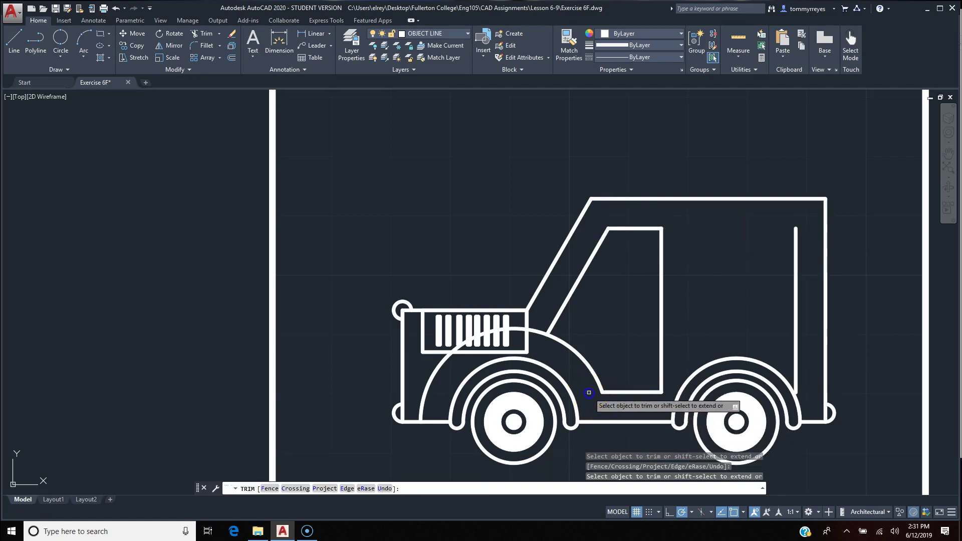
pyautogui.click(538, 332)
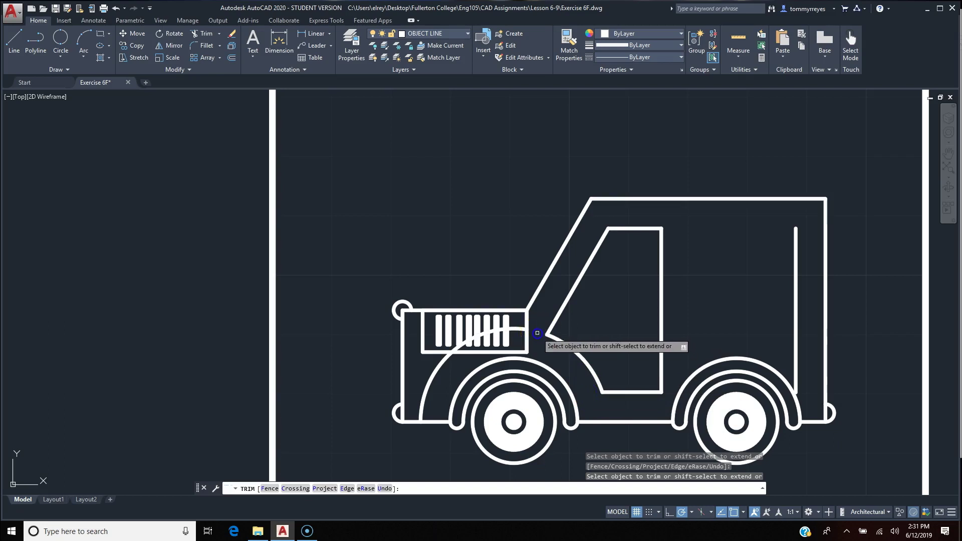
# Erase the leftover offset arc across the grille and the leftover vertical offset line near the rear of the body.
pyautogui.click(425, 393)
pyautogui.click(422, 401)
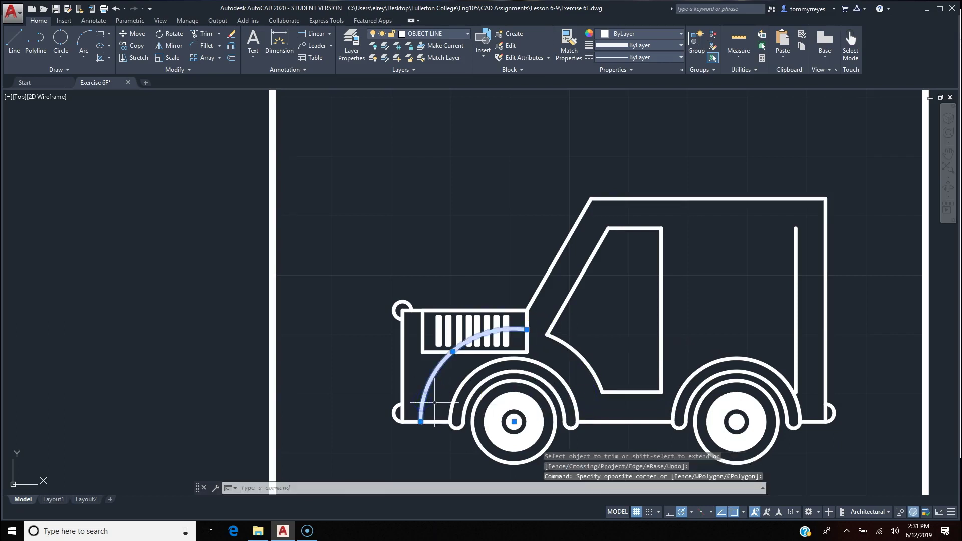
pyautogui.press('Delete')
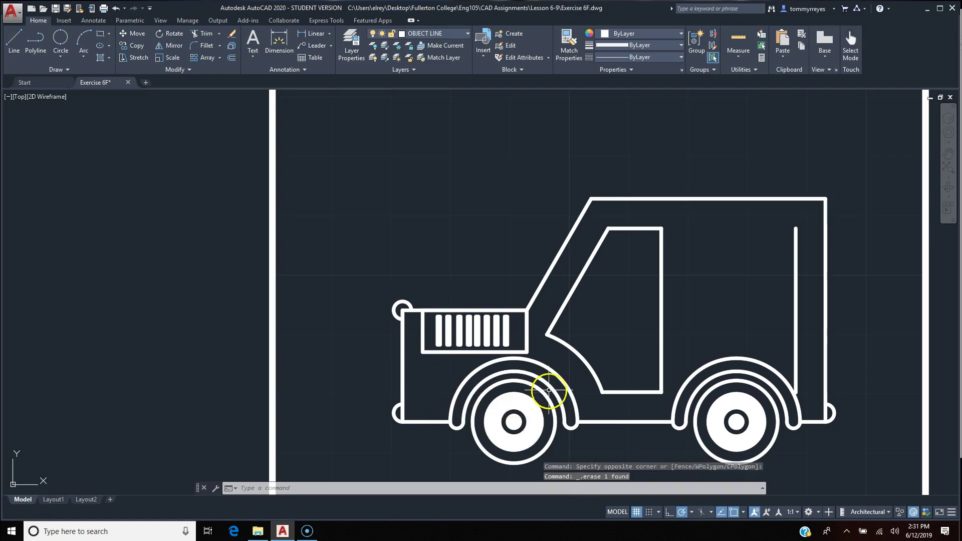
pyautogui.click(797, 326)
pyautogui.press('Delete')
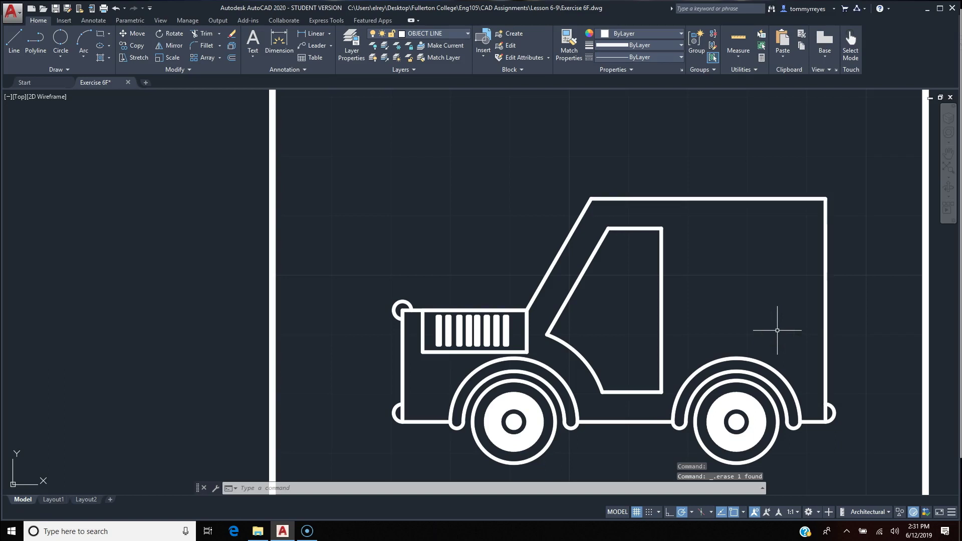
# Move the whole vehicle slightly forward inside the border, toward the border's left side.
pyautogui.scroll(-2, 361, 296)
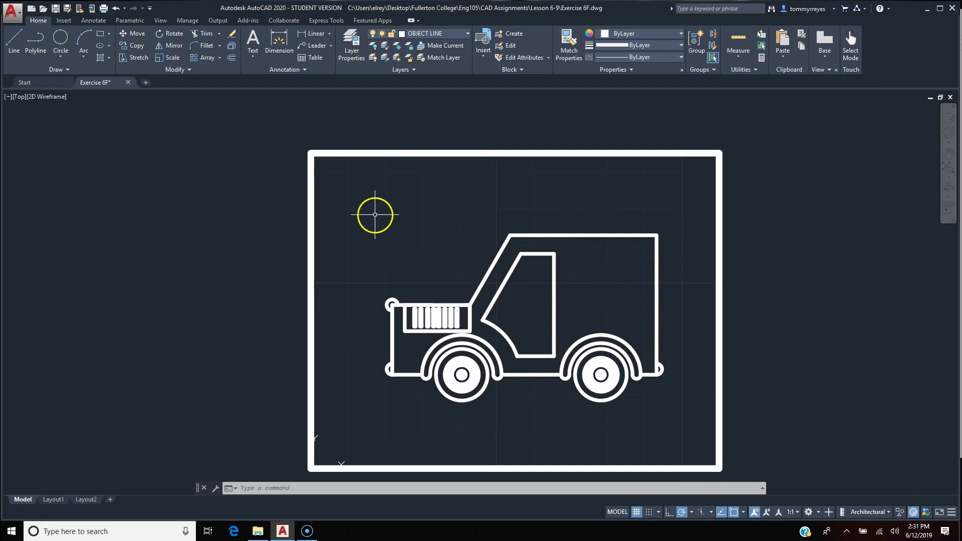
pyautogui.click(374, 214)
pyautogui.click(695, 419)
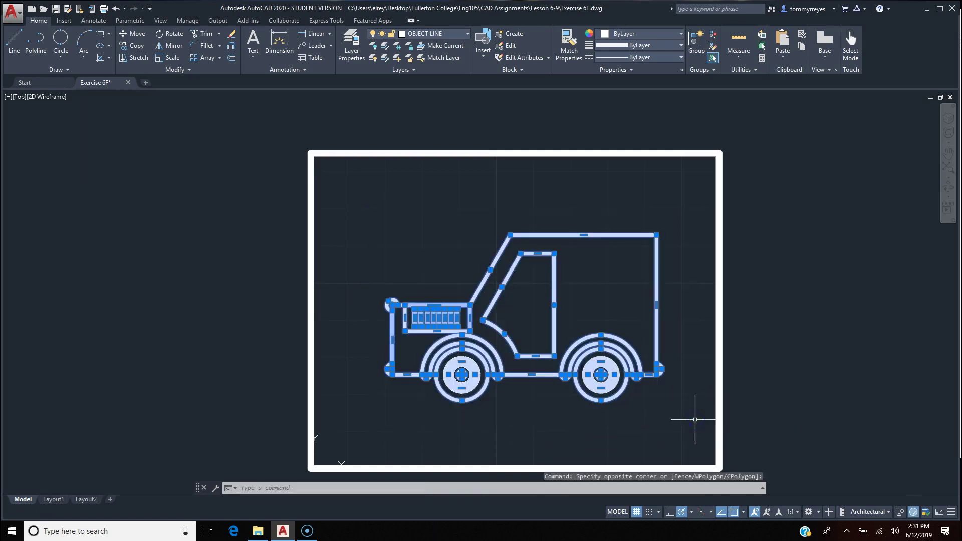
pyautogui.write('m')
pyautogui.press('Return')
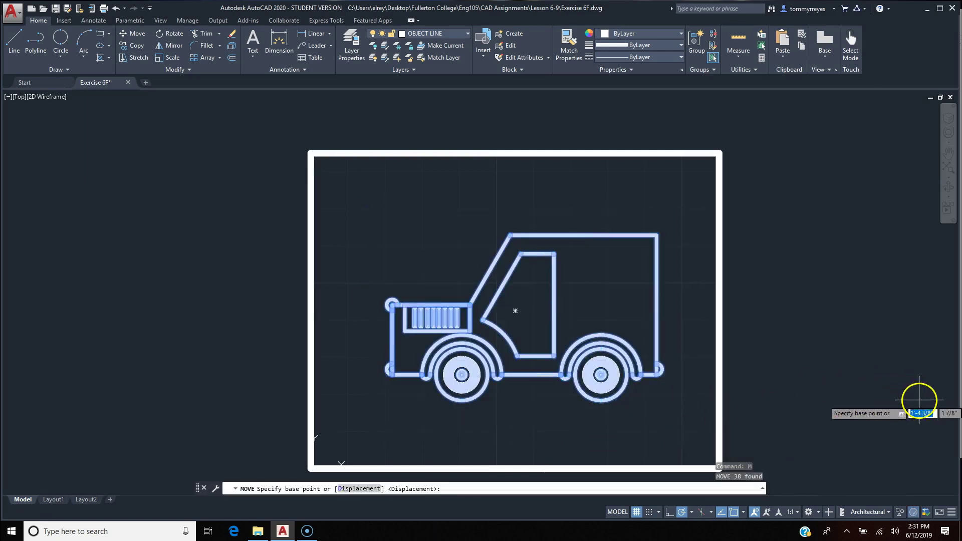
pyautogui.scroll(-4, 636, 308)
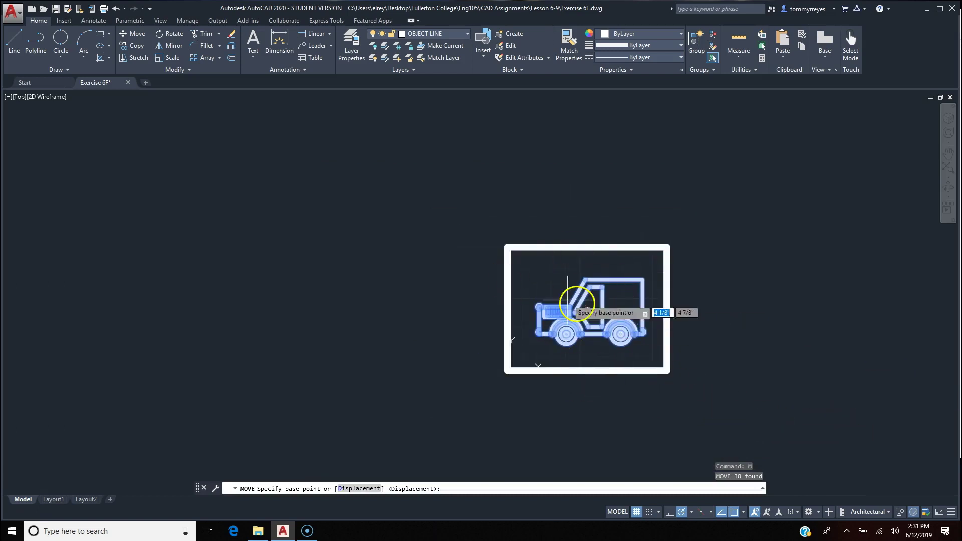
pyautogui.click(725, 414)
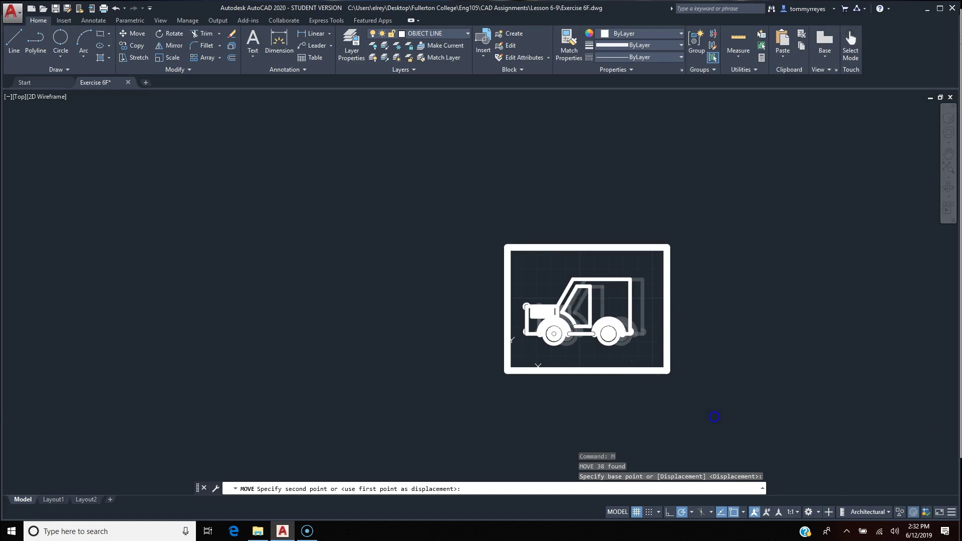
pyautogui.click(714, 416)
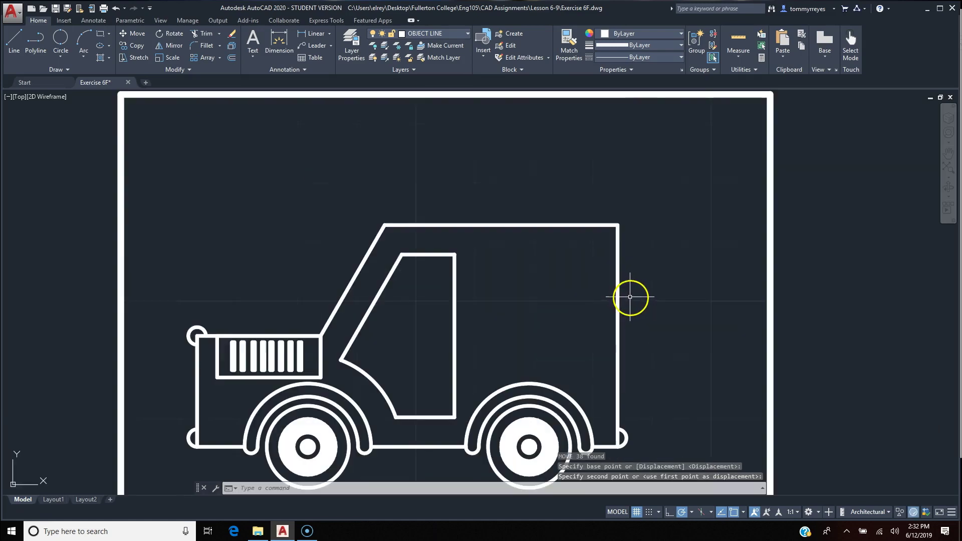
pyautogui.scroll(-2, 560, 238)
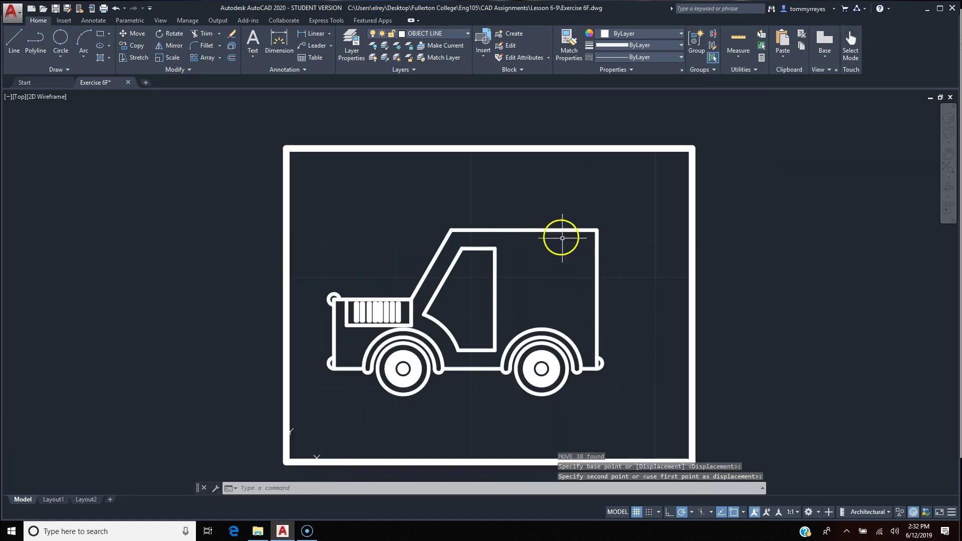
pyautogui.click(624, 316)
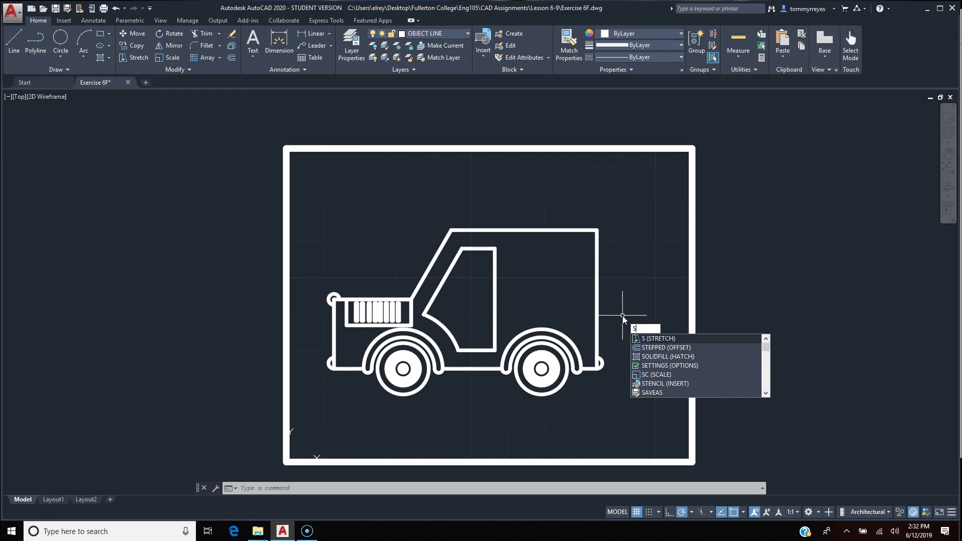
pyautogui.press('Return')
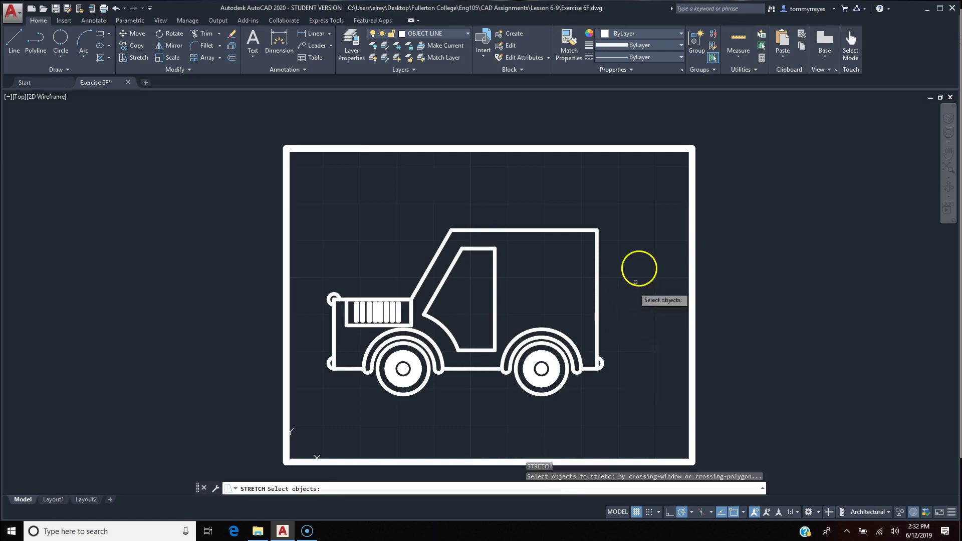
pyautogui.click(639, 203)
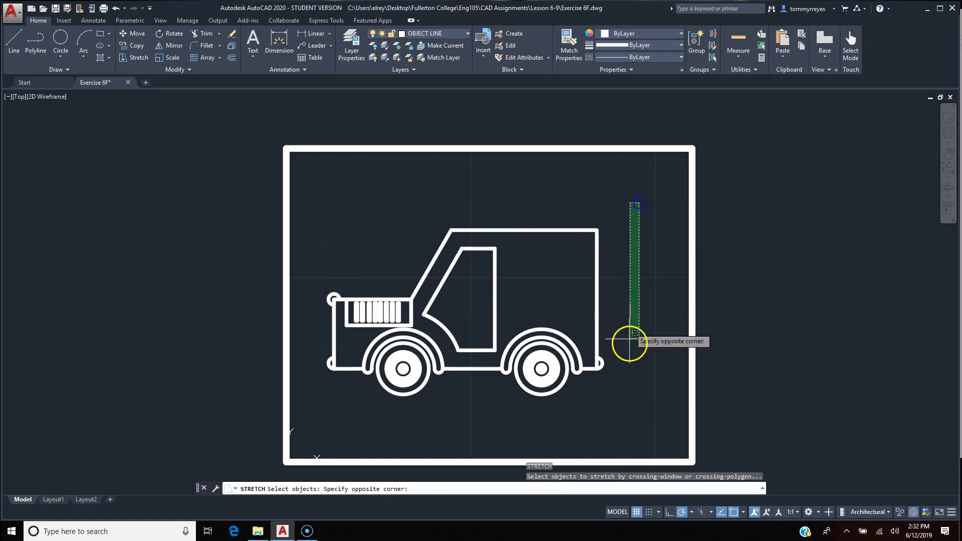
pyautogui.click(498, 414)
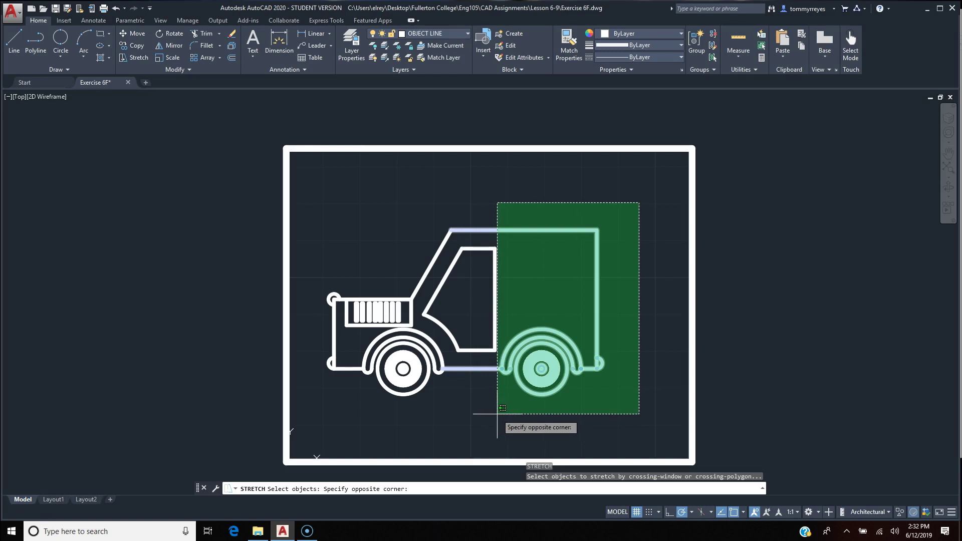
pyautogui.click(498, 414)
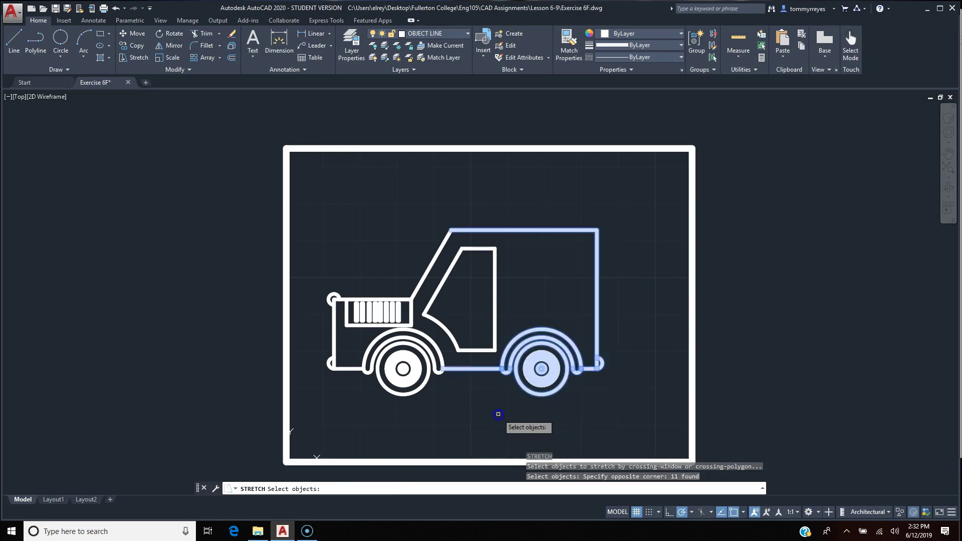
pyautogui.scroll(-4, 489, 371)
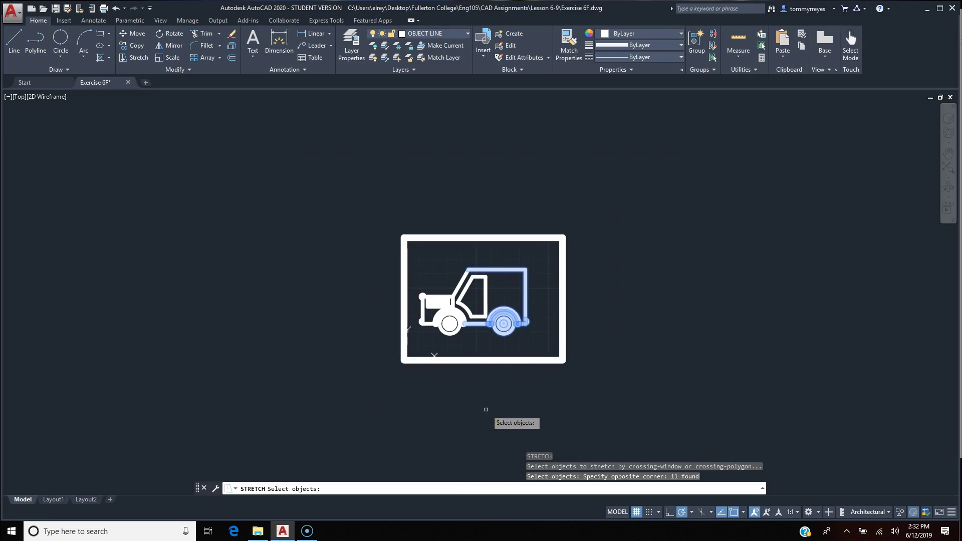
pyautogui.scroll(2, 490, 394)
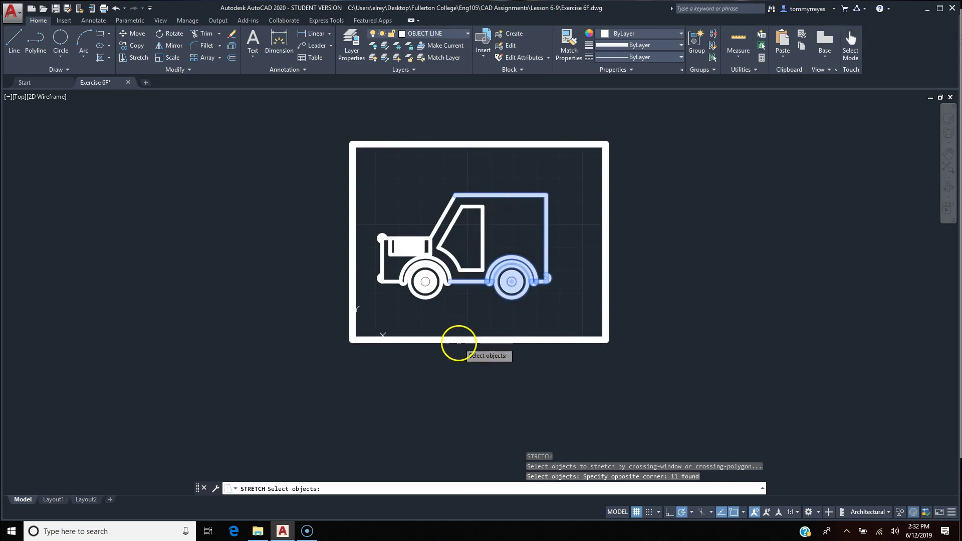
pyautogui.press('Return')
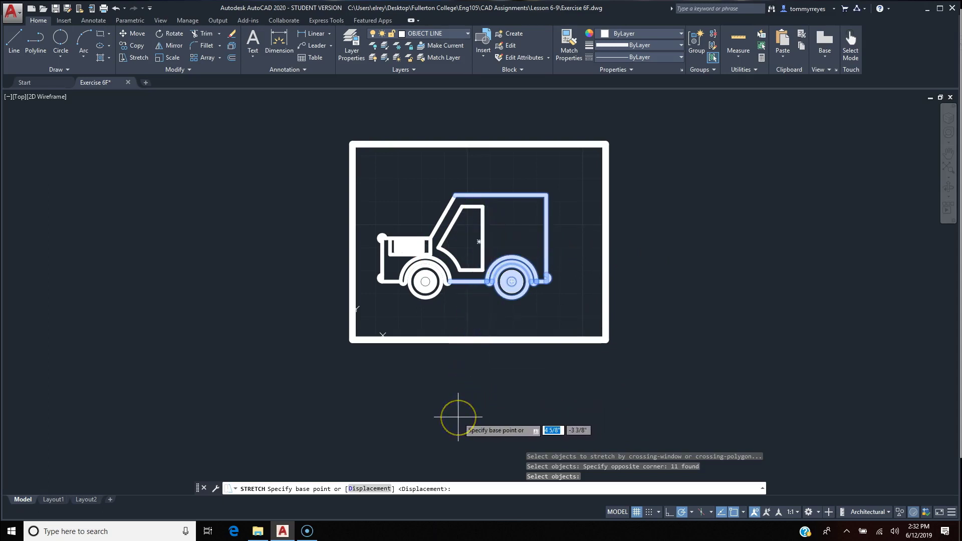
pyautogui.press('Escape')
pyautogui.press('Escape')
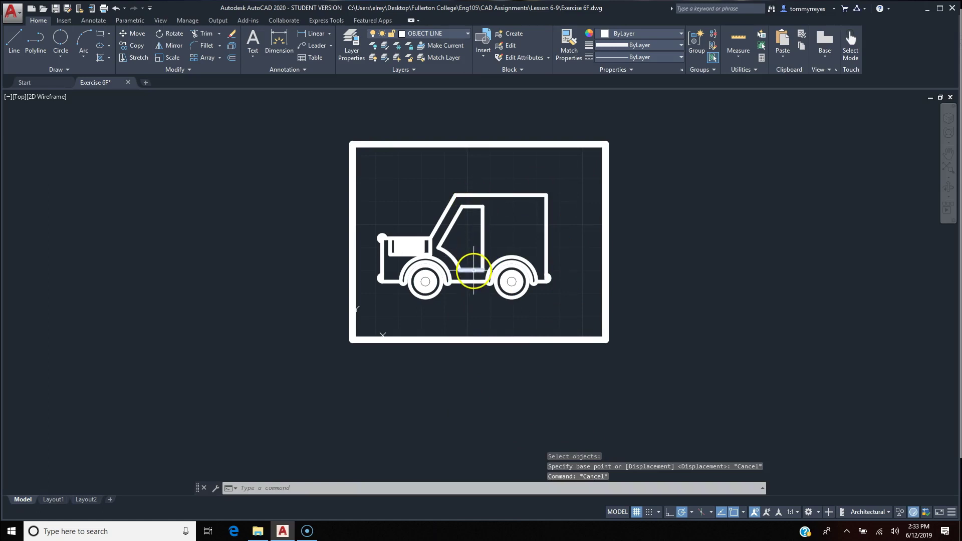
# Stretch the vehicle's rear half, including the door's vertical edge and the rear wheel, .5" toward the rear.
pyautogui.rightClick(407, 280)
pyautogui.click(426, 287)
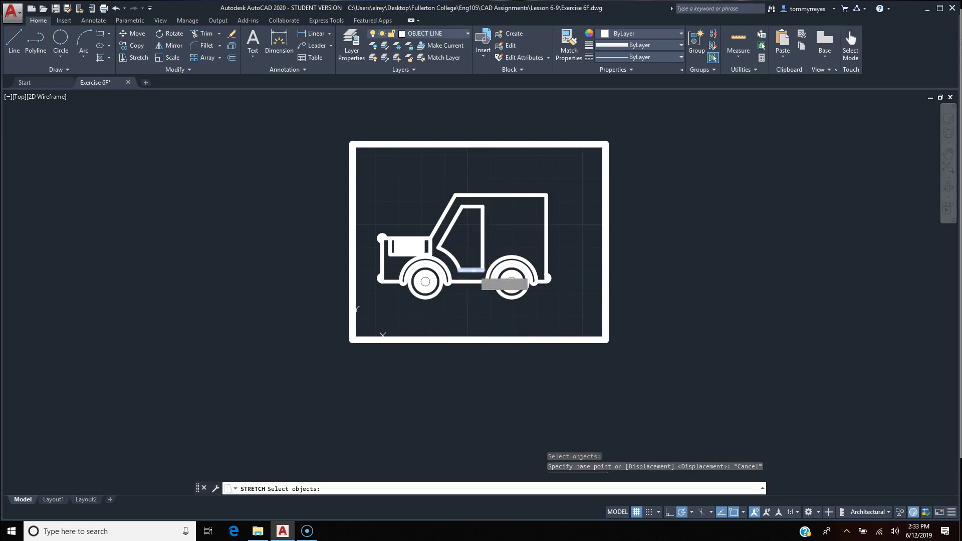
pyautogui.click(571, 185)
pyautogui.click(471, 310)
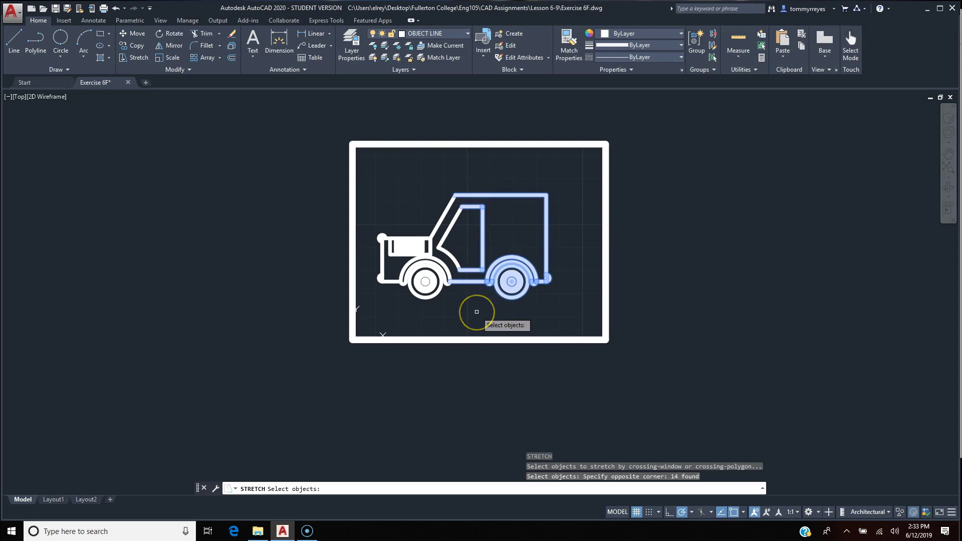
pyautogui.press('Return')
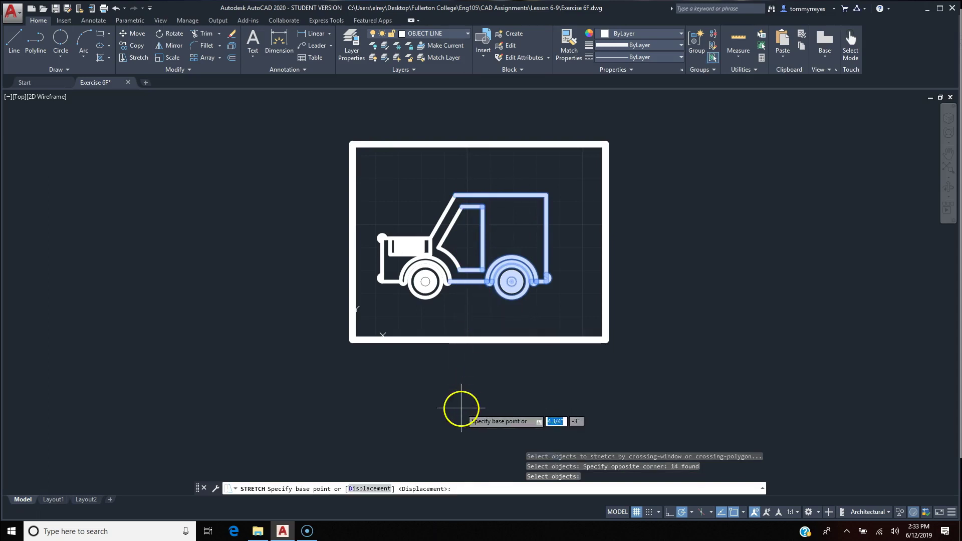
pyautogui.click(453, 390)
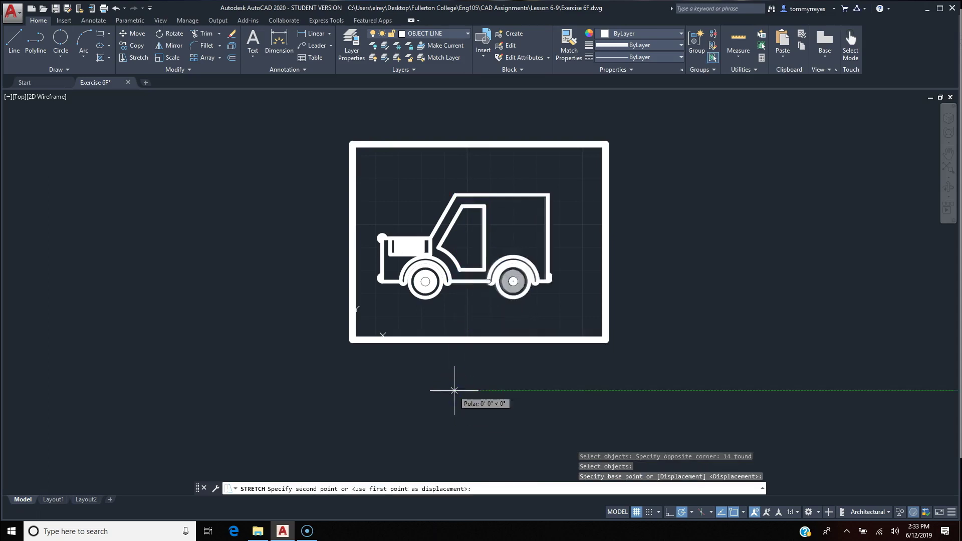
pyautogui.click(465, 390)
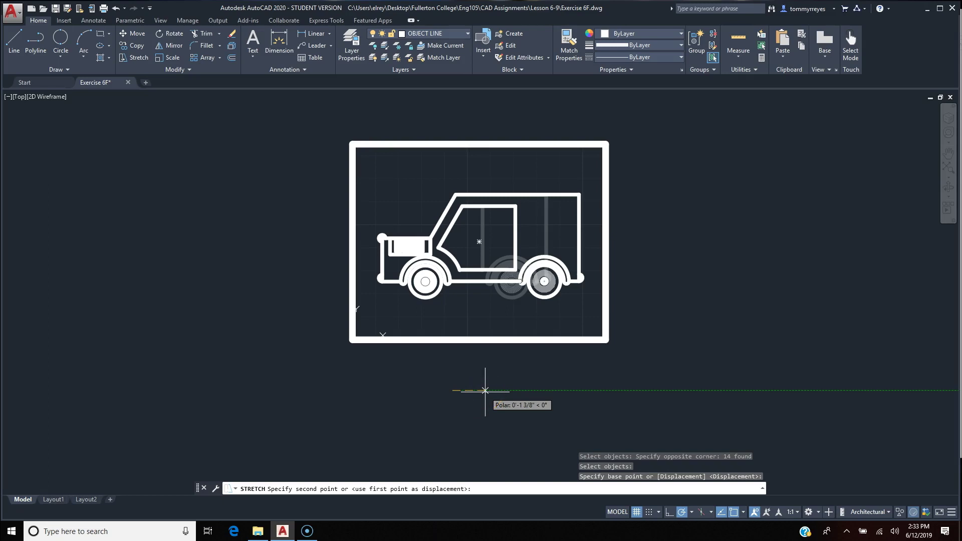
pyautogui.write('.5')
pyautogui.press('Return')
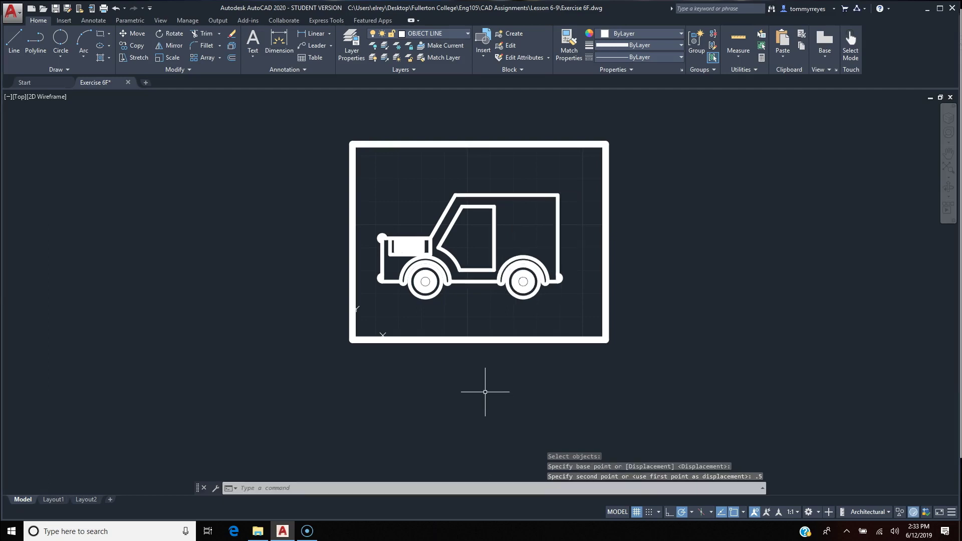
# Stretch the same rear half of the vehicle another .5" horizontally toward the rear.
pyautogui.press('Return')
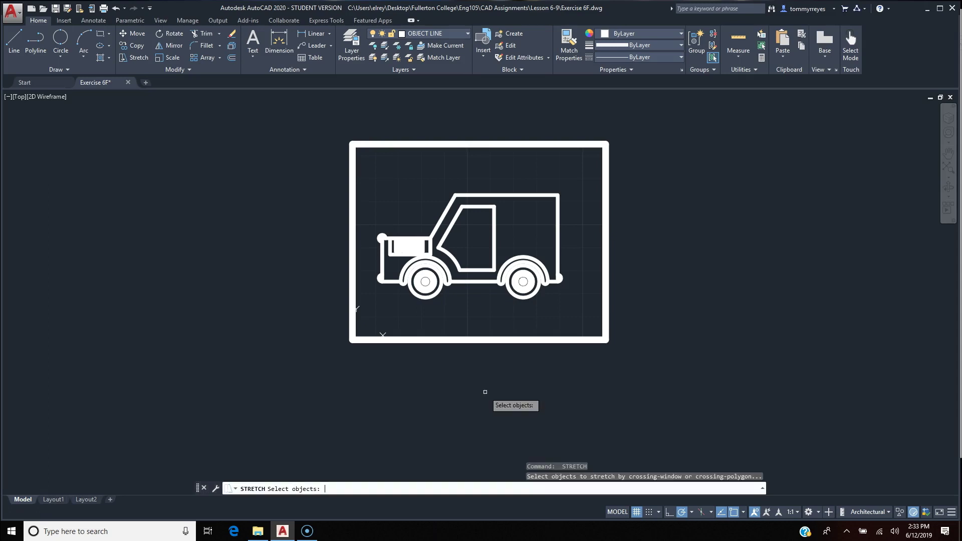
pyautogui.click(576, 181)
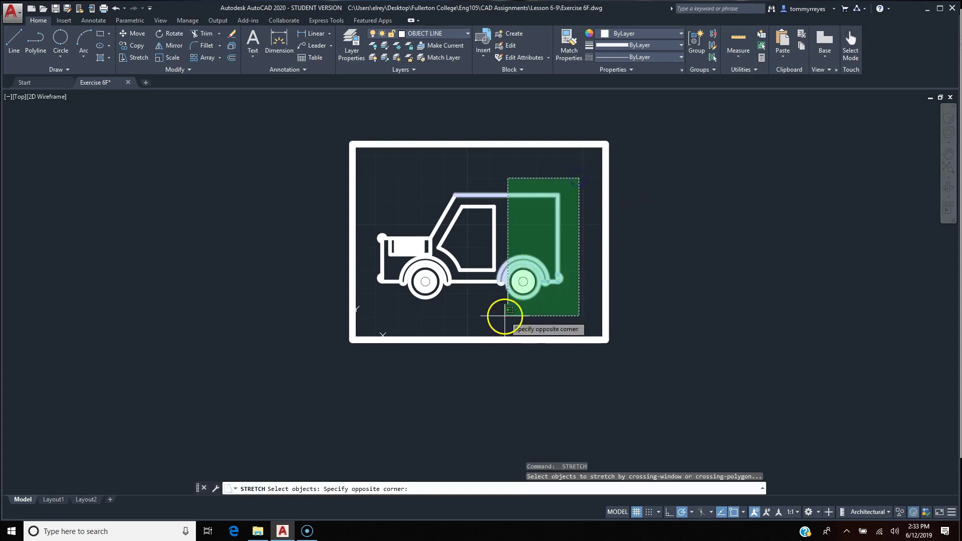
pyautogui.click(474, 322)
pyautogui.press('Return')
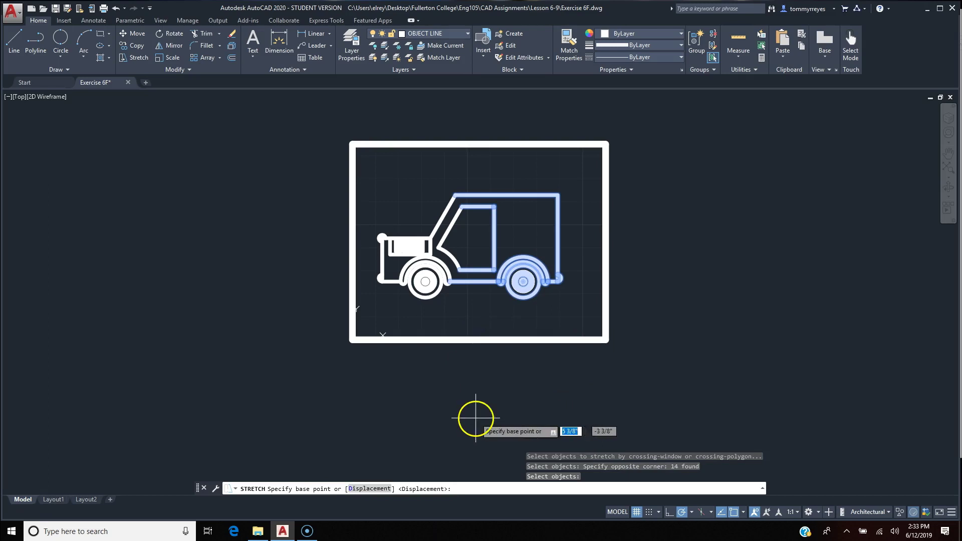
pyautogui.click(474, 417)
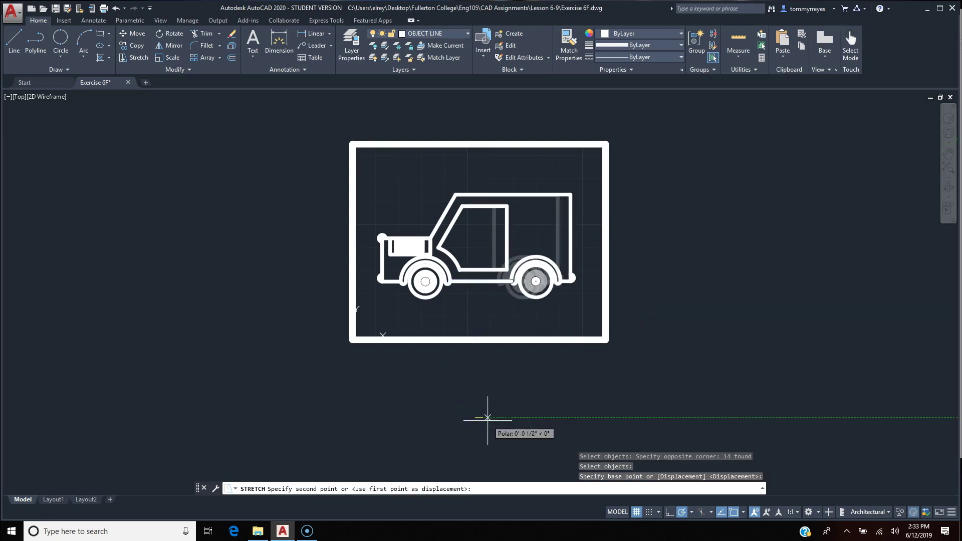
pyautogui.write('.')
pyautogui.press('Return')
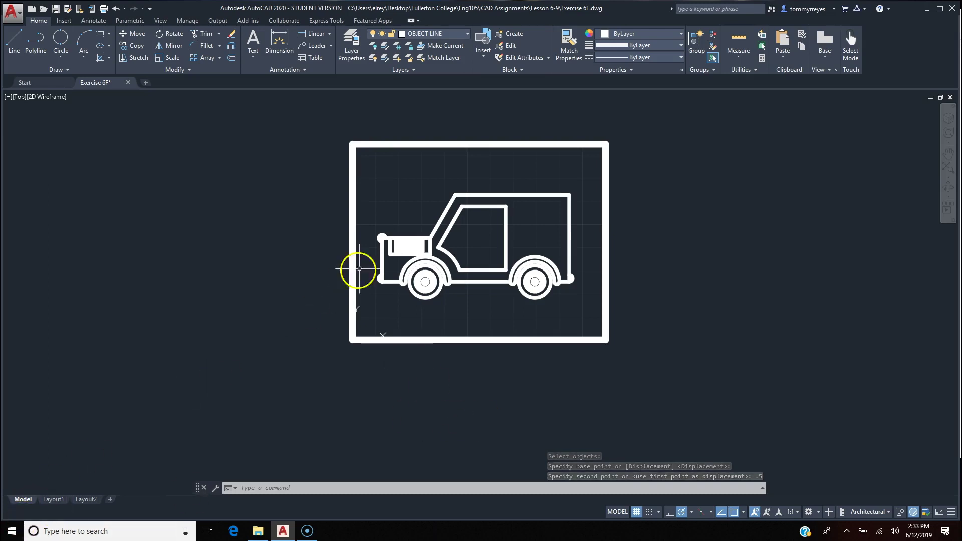
# Draw the window's four lines inside the door: a slanted front, a top about 1" long, a vertical rear and a bottom about 1 3/4" long.
pyautogui.scroll(2, 466, 239)
pyautogui.scroll(2, 473, 224)
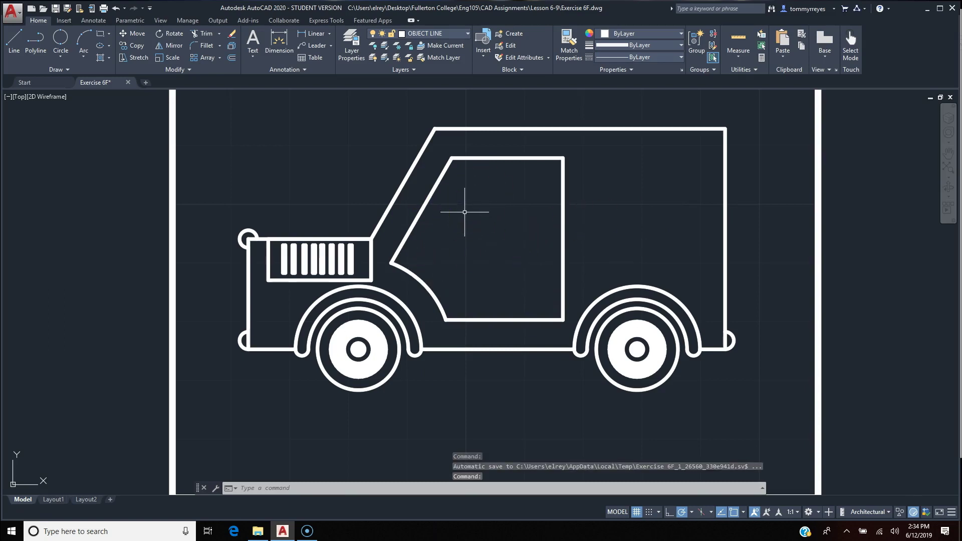
pyautogui.write('L')
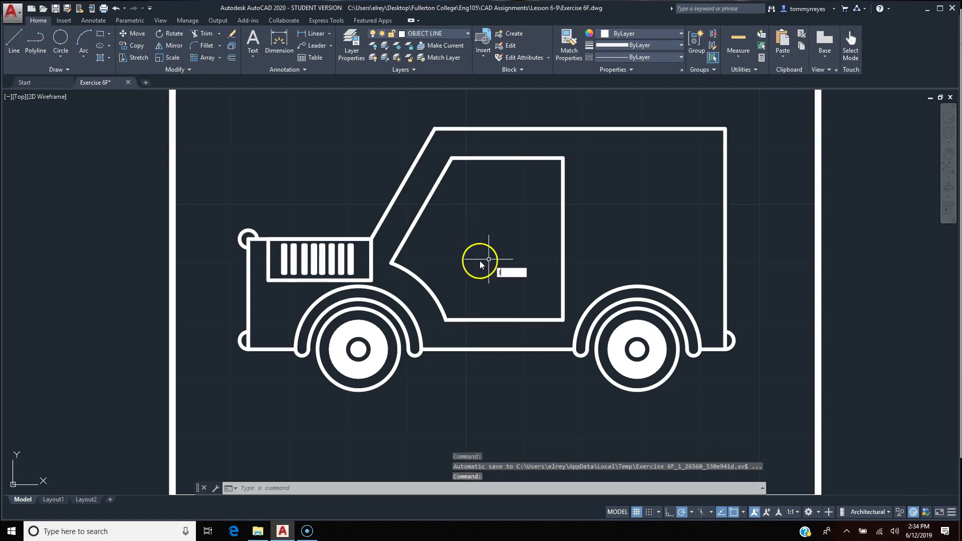
pyautogui.press('Return')
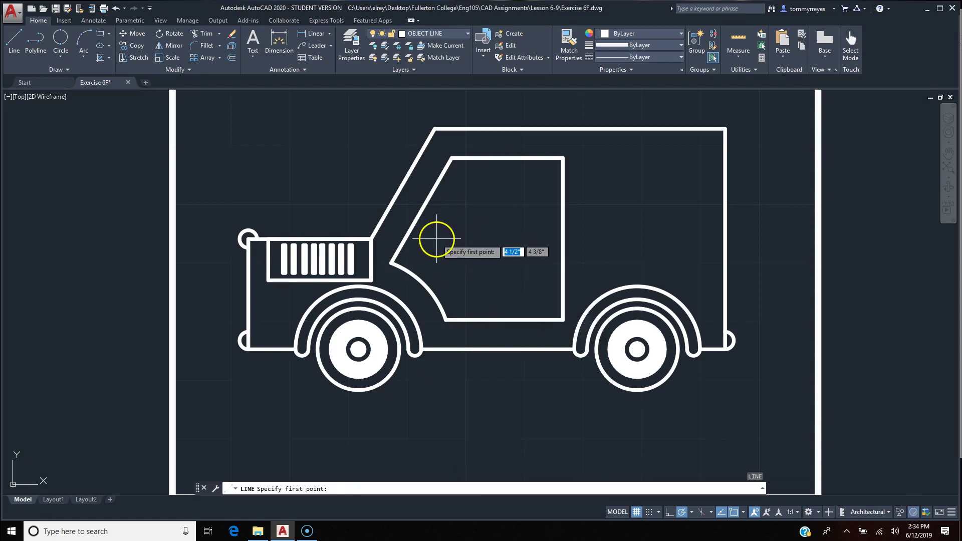
pyautogui.click(437, 237)
pyautogui.click(467, 185)
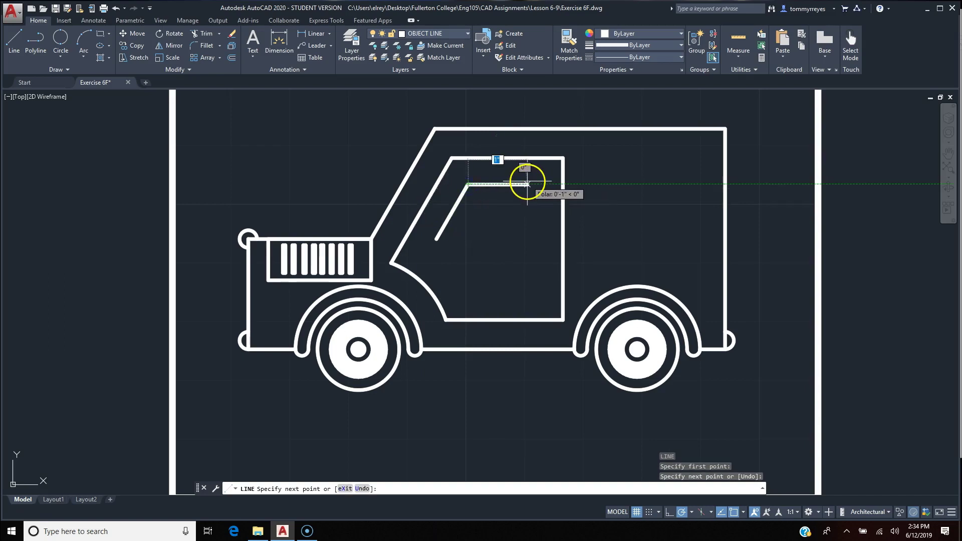
pyautogui.click(527, 185)
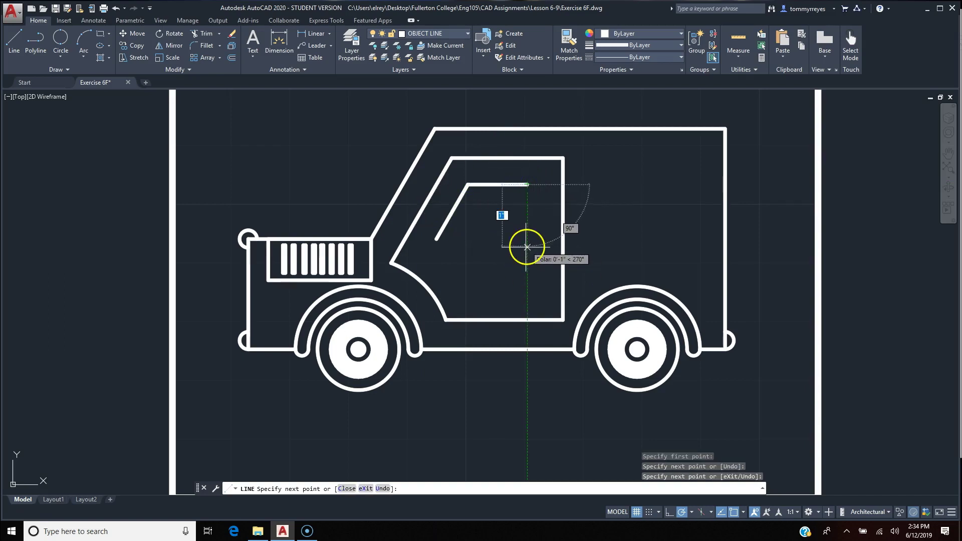
pyautogui.click(526, 255)
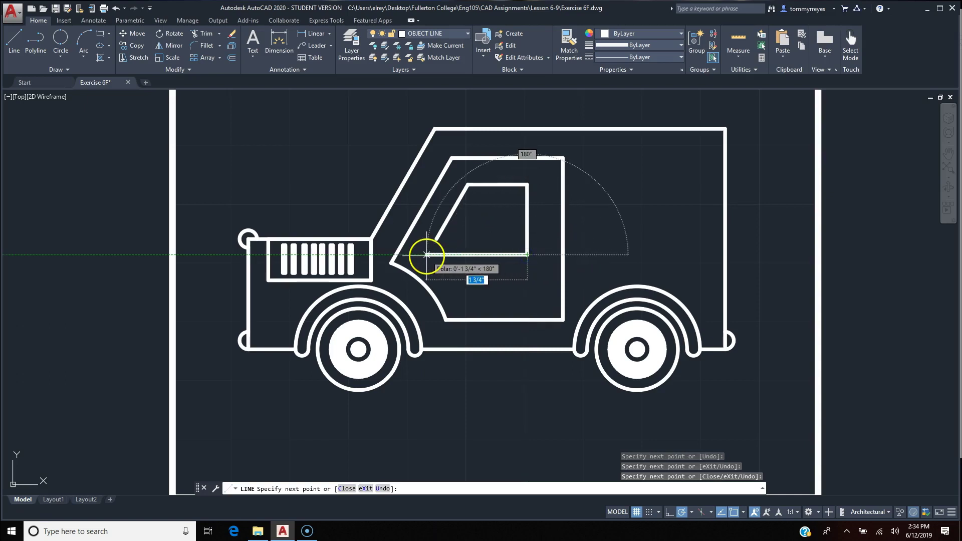
pyautogui.click(427, 255)
pyautogui.rightClick(444, 283)
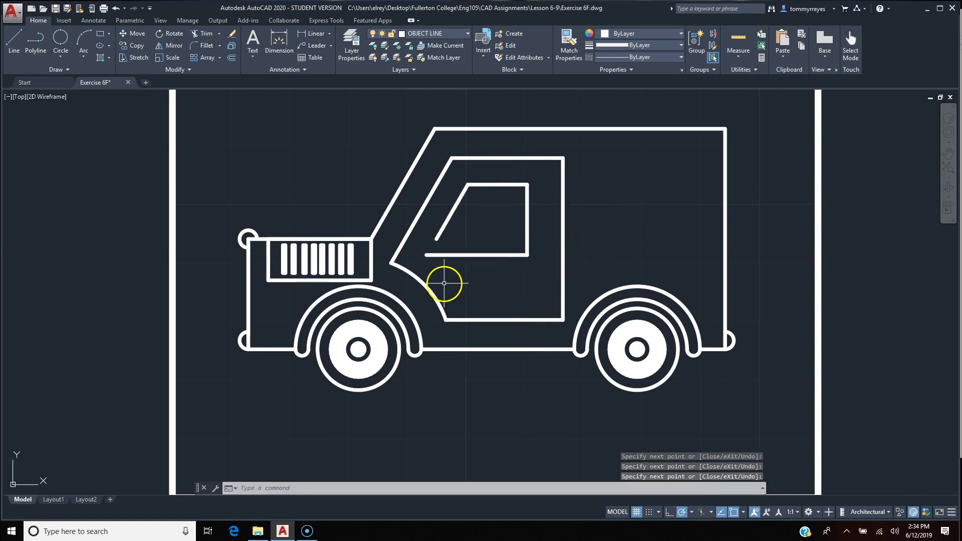
# Extend the window's slanted front line down to its bottom line.
pyautogui.write('ex')
pyautogui.press('Return')
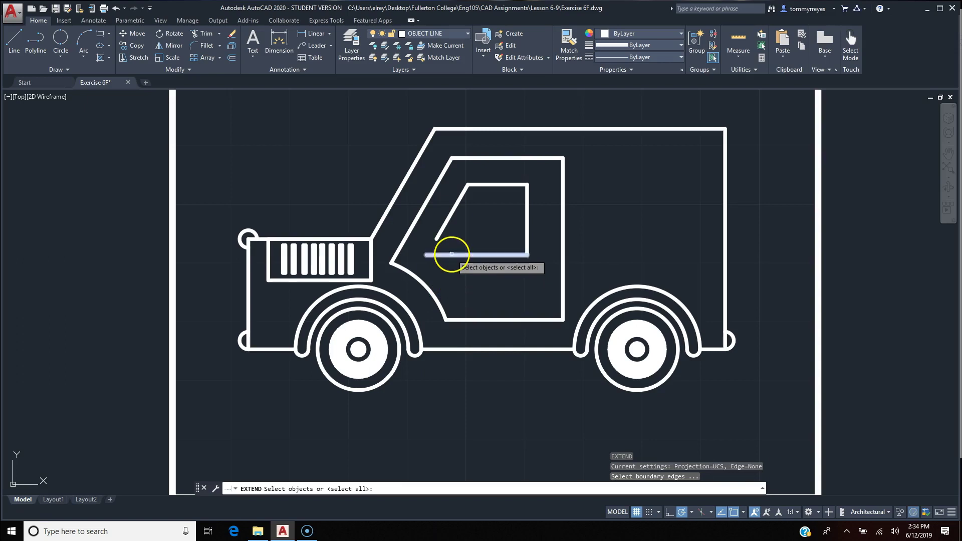
pyautogui.click(449, 255)
pyautogui.rightClick(448, 256)
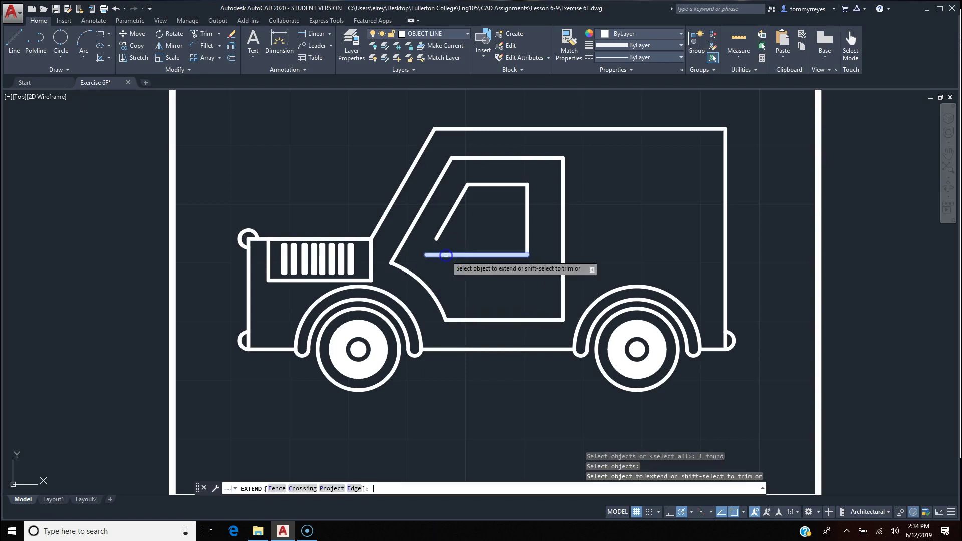
pyautogui.click(437, 239)
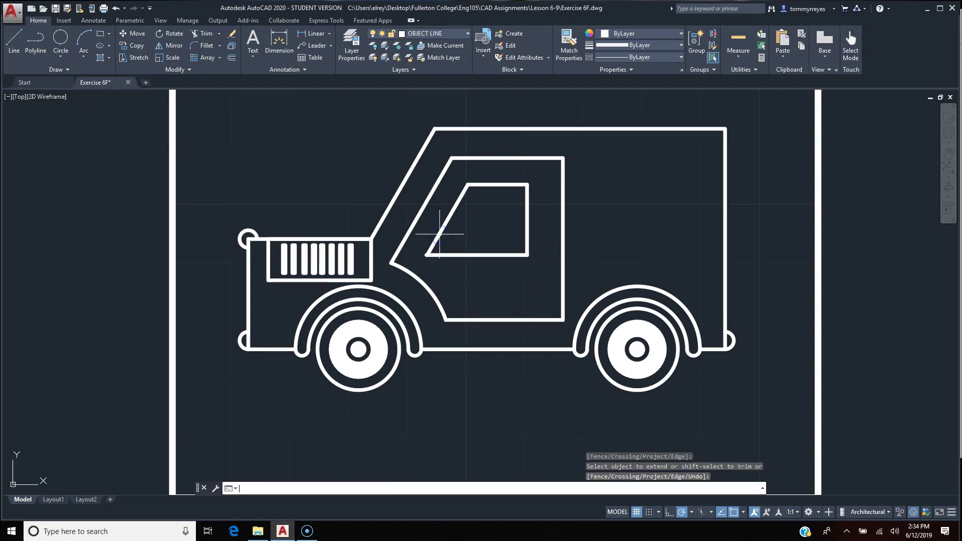
# Trim the bottom line's small overhang at the window's lower front corner.
pyautogui.scroll(6, 436, 267)
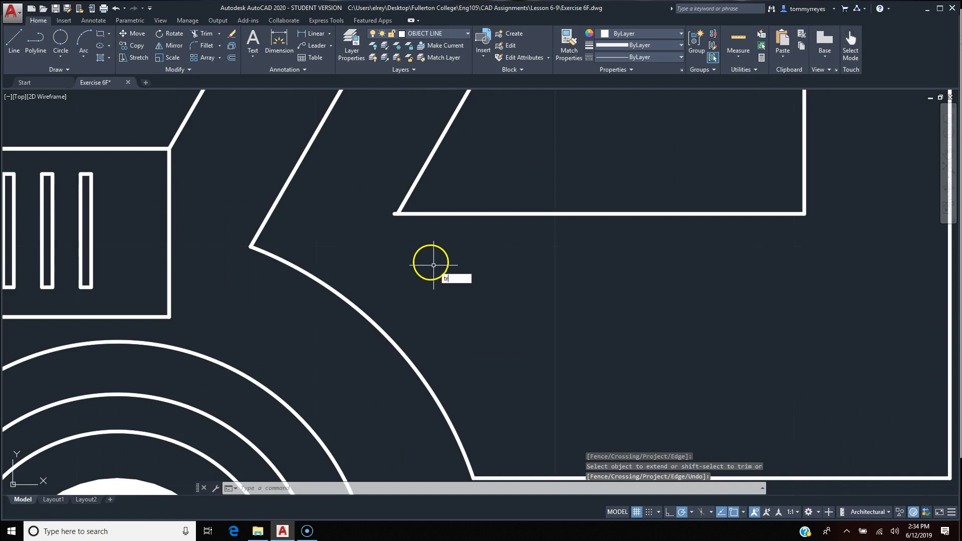
pyautogui.press('Return')
pyautogui.press('Return')
pyautogui.click(395, 214)
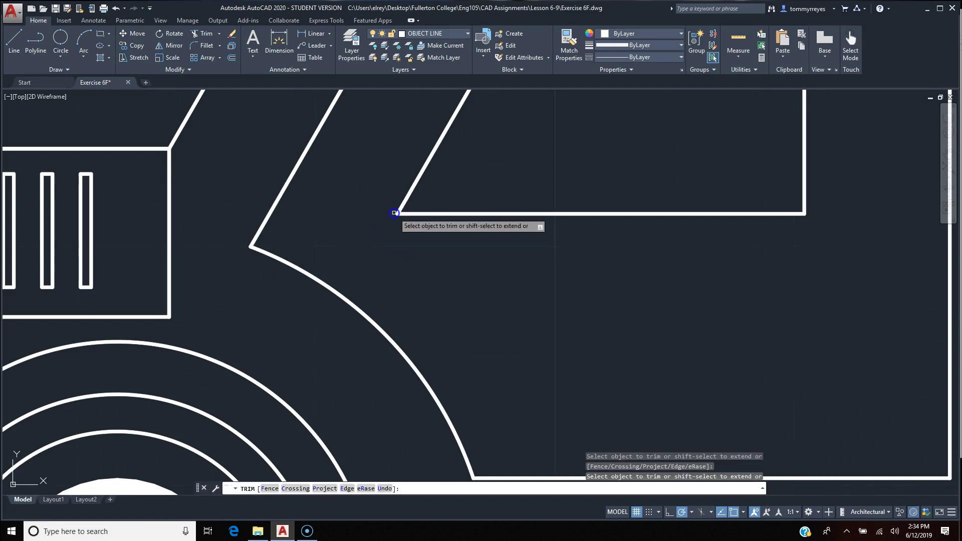
pyautogui.scroll(-4, 401, 269)
pyautogui.press('Return')
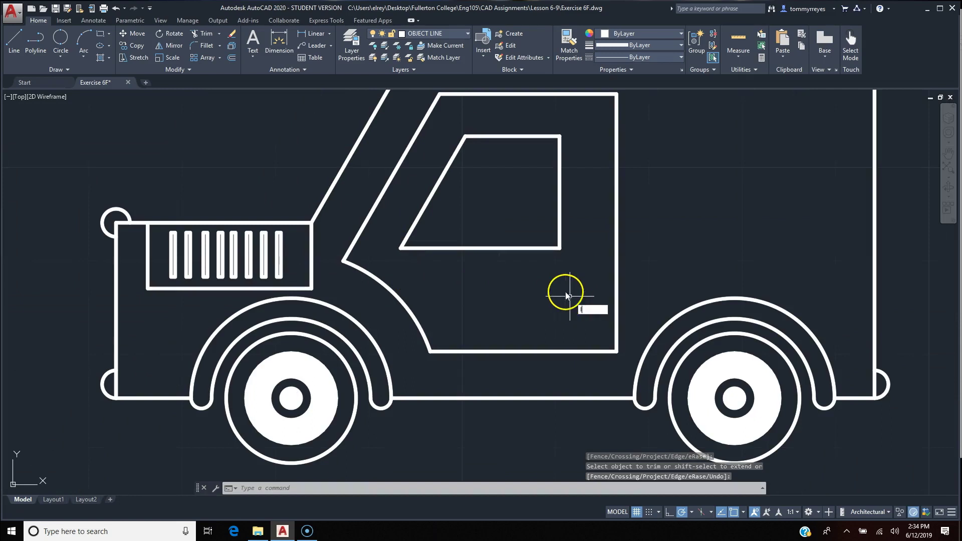
# Draw a short steering column line from the window's lower front corner, slanting up into the window.
pyautogui.write('l')
pyautogui.press('Return')
pyautogui.click(400, 248)
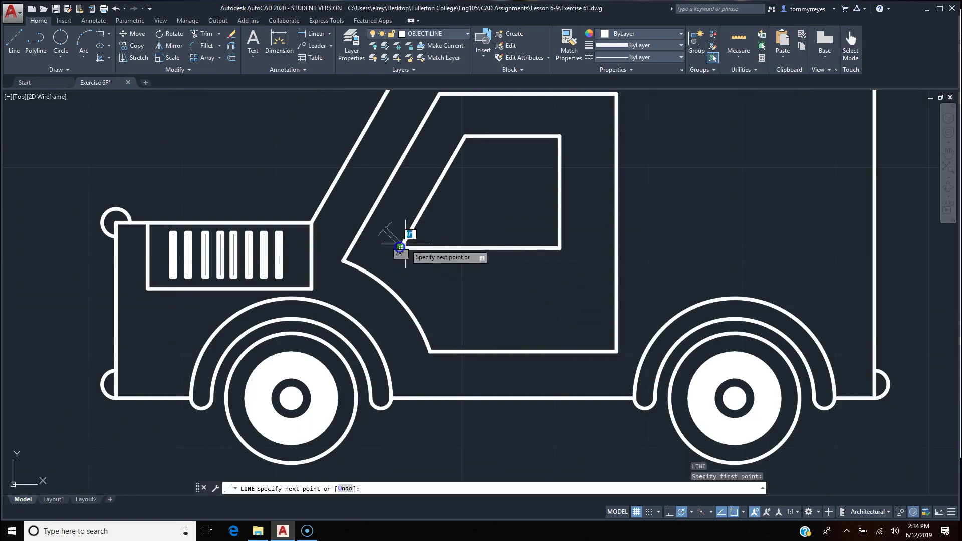
pyautogui.click(440, 227)
pyautogui.write('e')
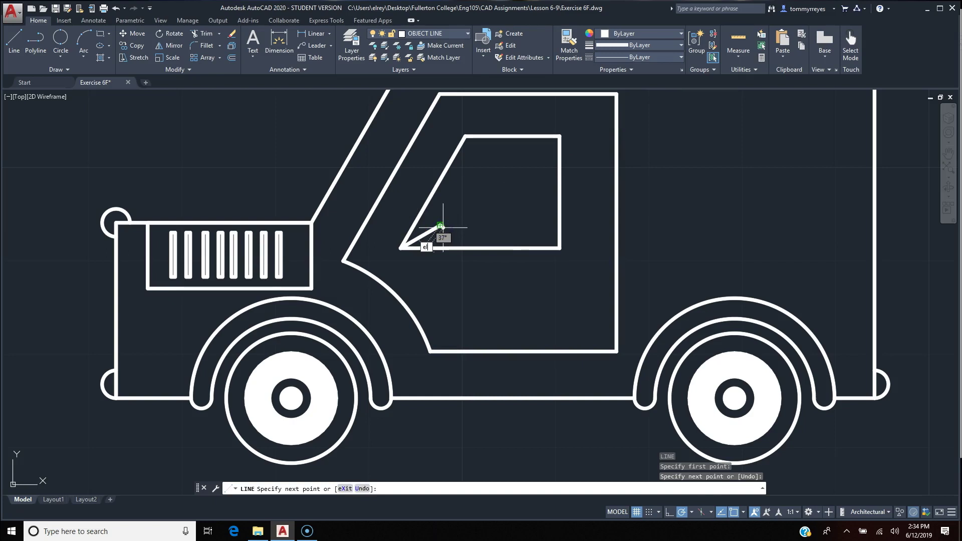
pyautogui.press('Escape')
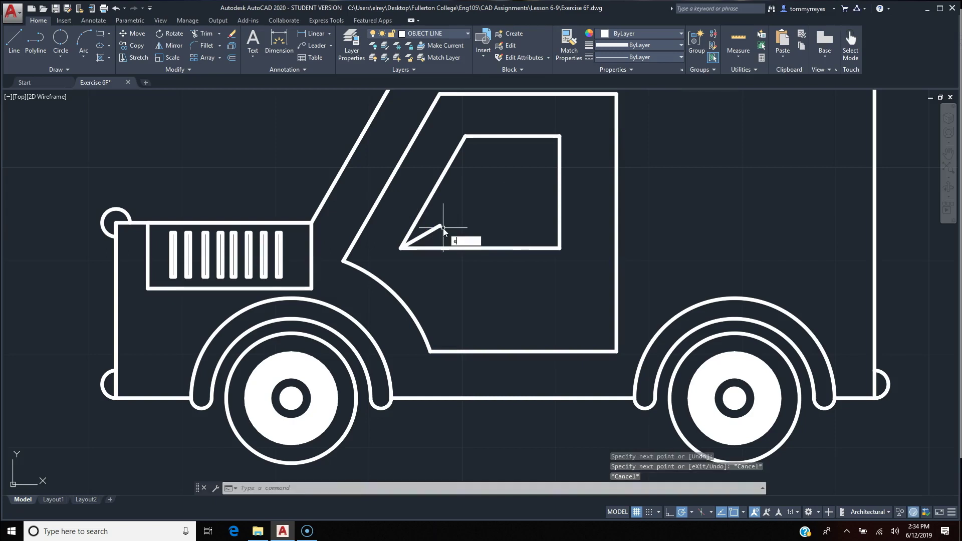
# Draw the steering wheel as a narrow tilted ellipse starting at the column's upper end, with a long half-axis of about 1/4".
pyautogui.write('el')
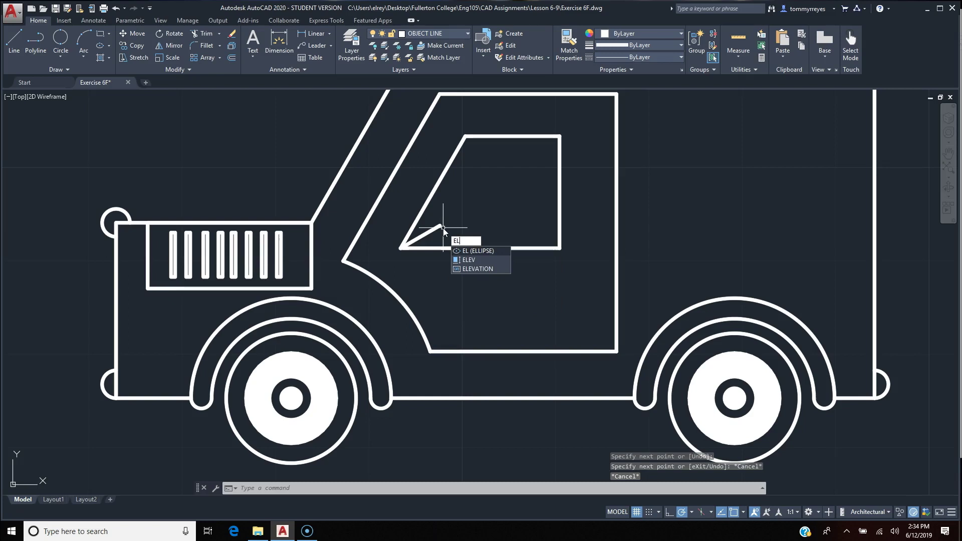
pyautogui.press('Return')
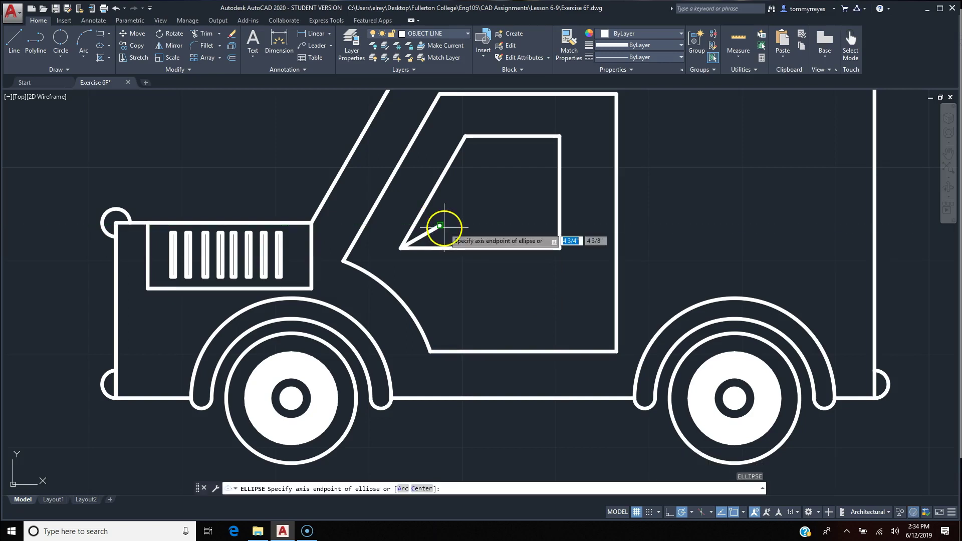
pyautogui.click(440, 226)
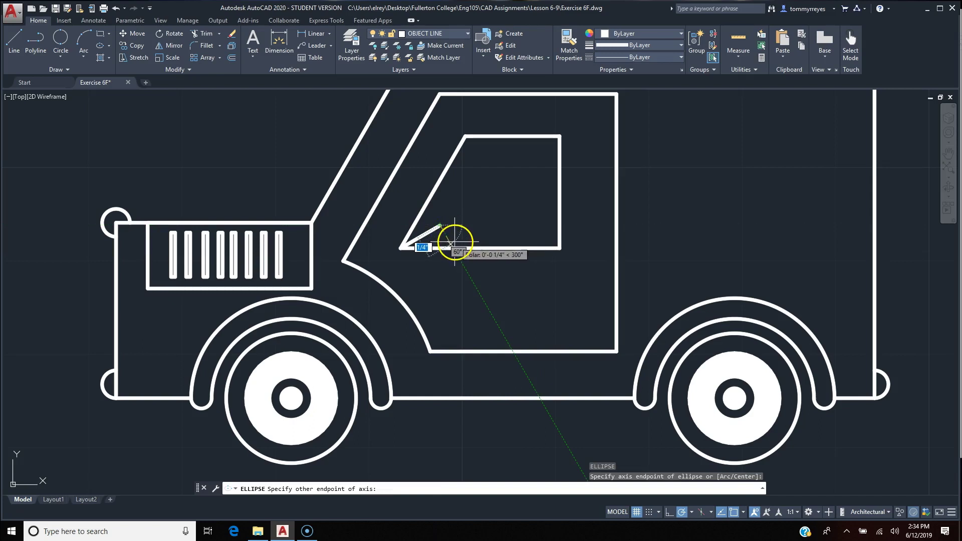
pyautogui.click(460, 214)
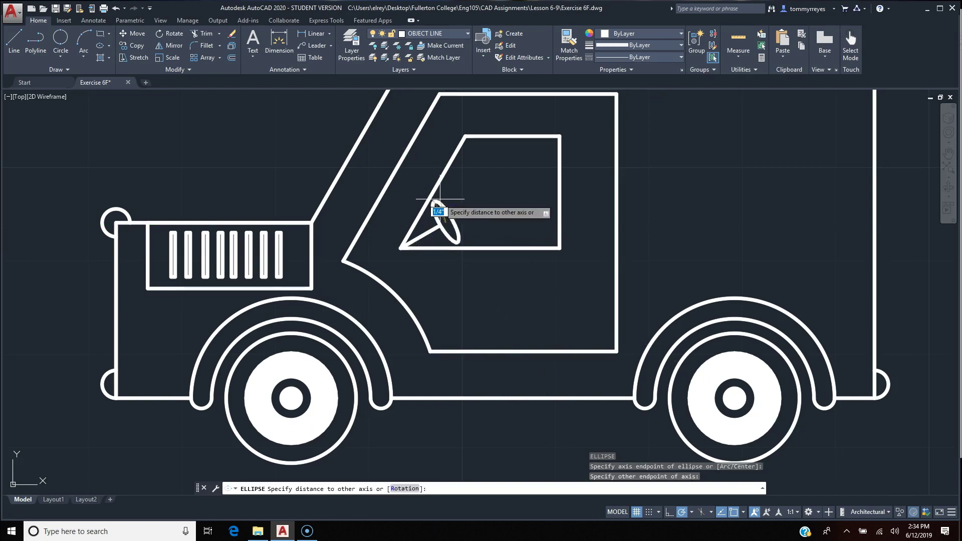
pyautogui.click(440, 199)
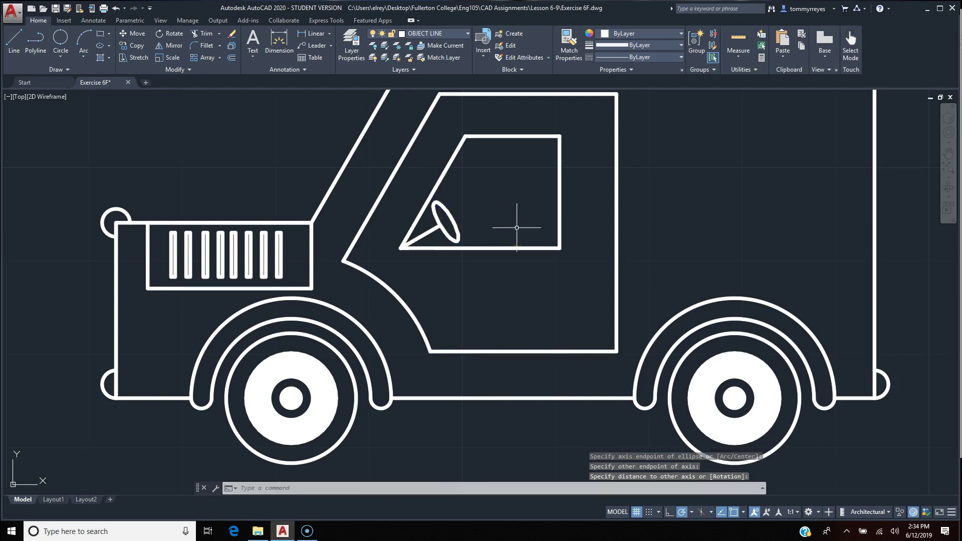
# Draw two lines across the inside of the steering wheel ellipse, each running from its upper end to its lower end.
pyautogui.scroll(2, 483, 217)
pyautogui.press('l')
pyautogui.press('Return')
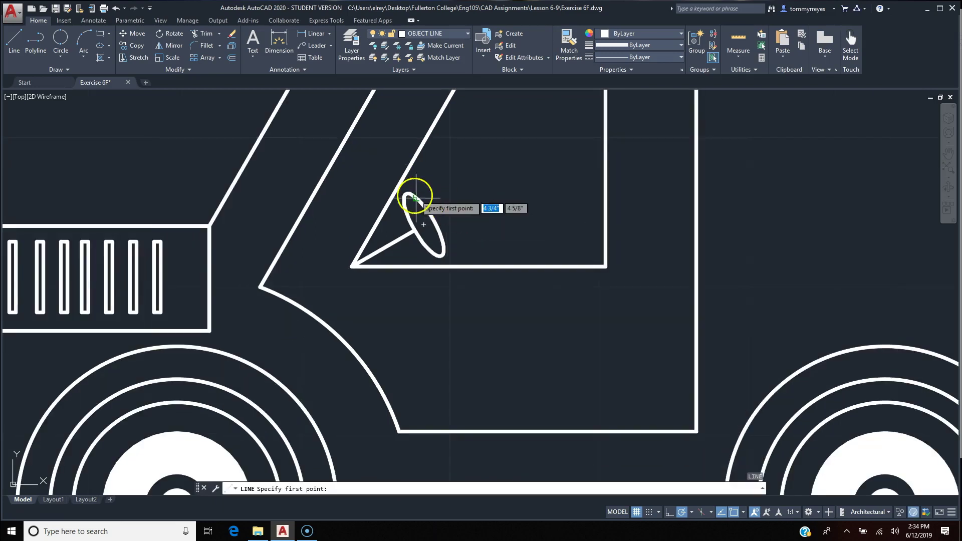
pyautogui.click(416, 199)
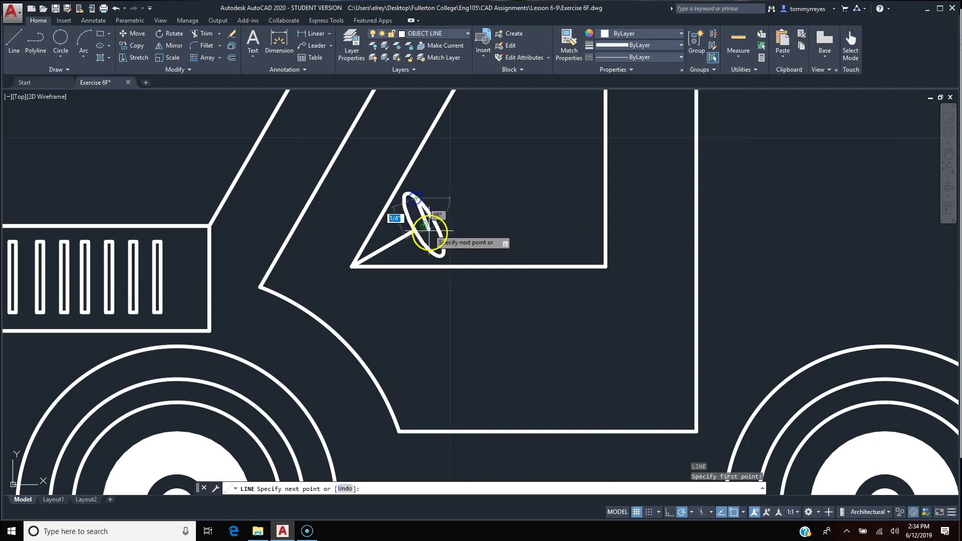
pyautogui.click(433, 250)
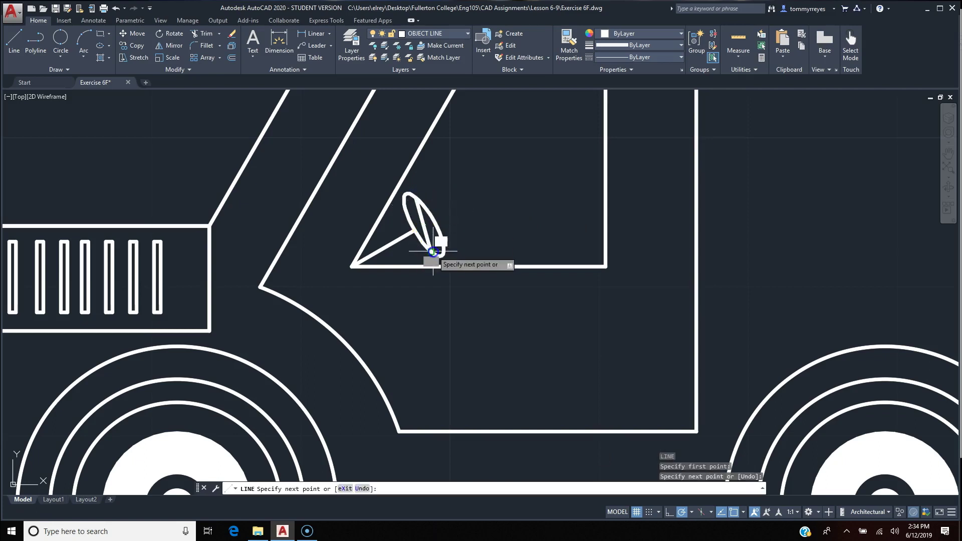
pyautogui.press('Return')
pyautogui.press('Return')
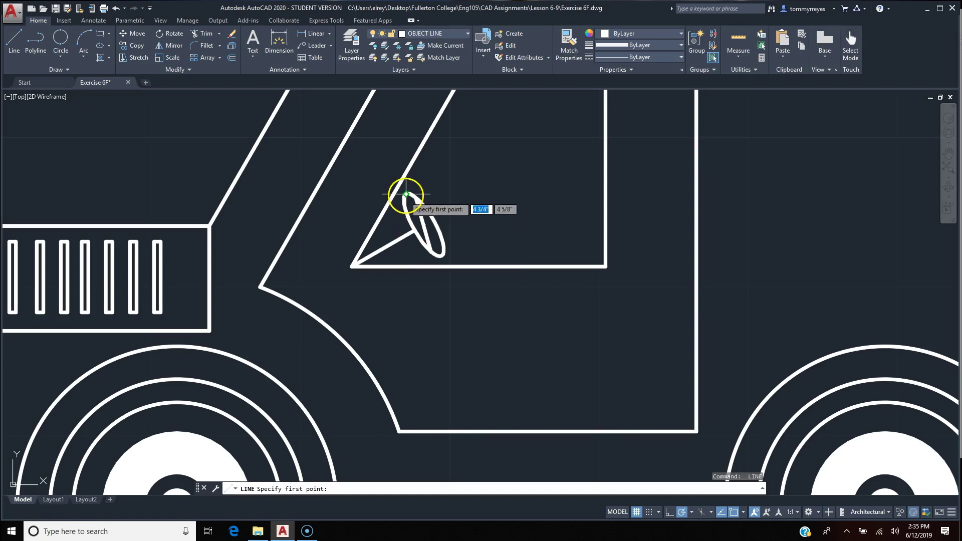
pyautogui.click(405, 198)
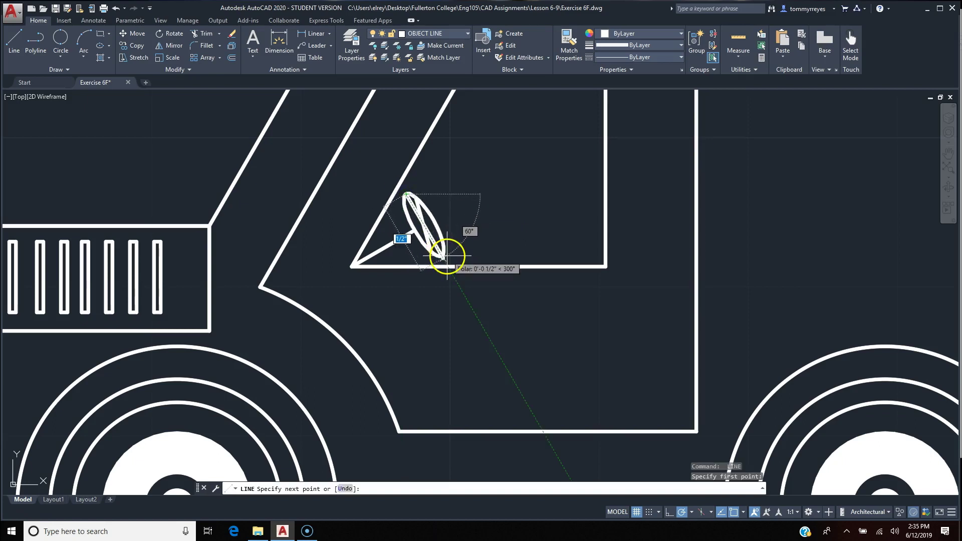
pyautogui.click(442, 253)
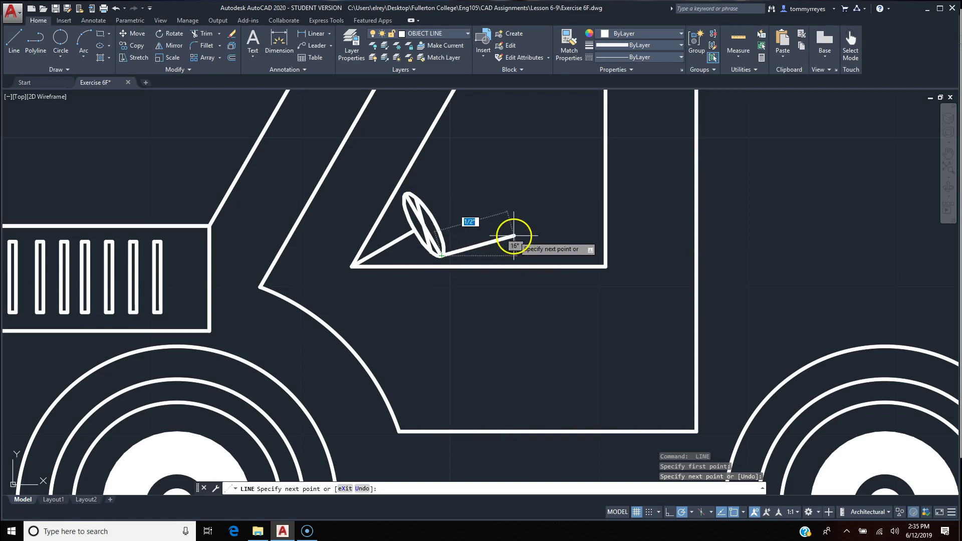
pyautogui.press('Return')
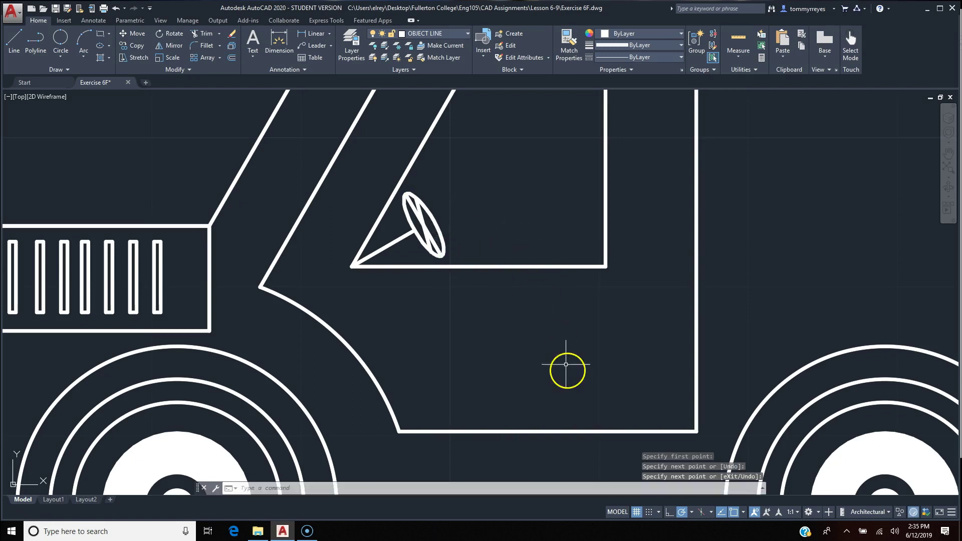
# Draw a thin horizontal rectangle about 3/8" long as a door handle, just below the window's rear lower corner.
pyautogui.write('rec')
pyautogui.press('Return')
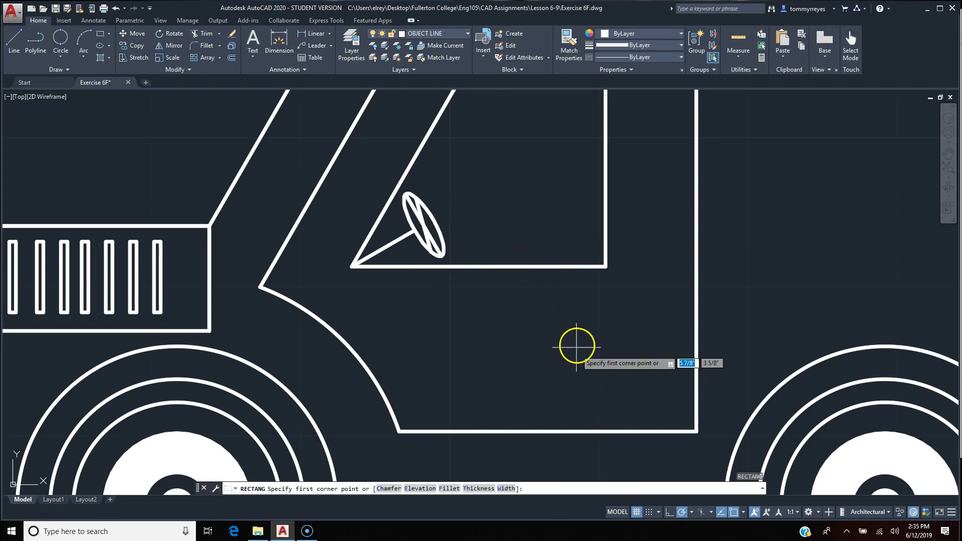
pyautogui.click(550, 296)
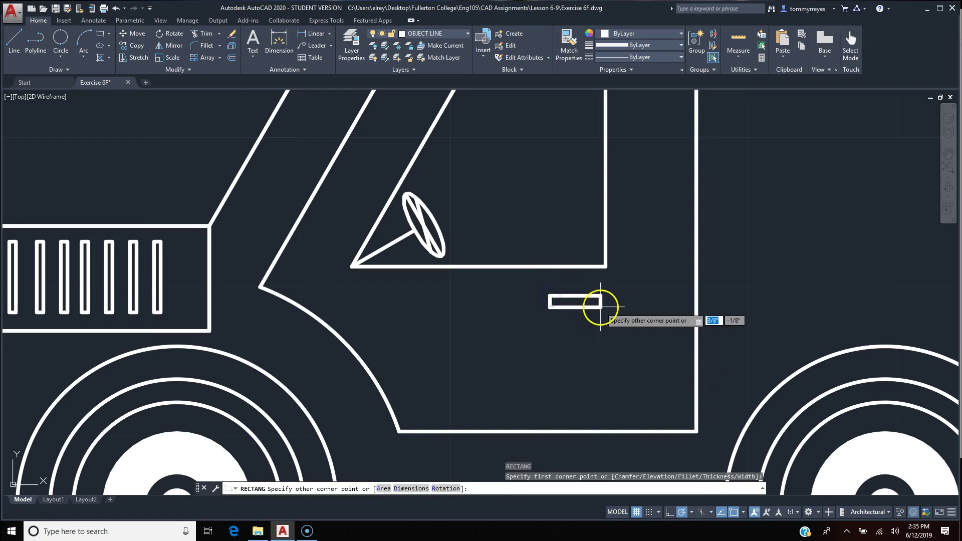
pyautogui.click(604, 304)
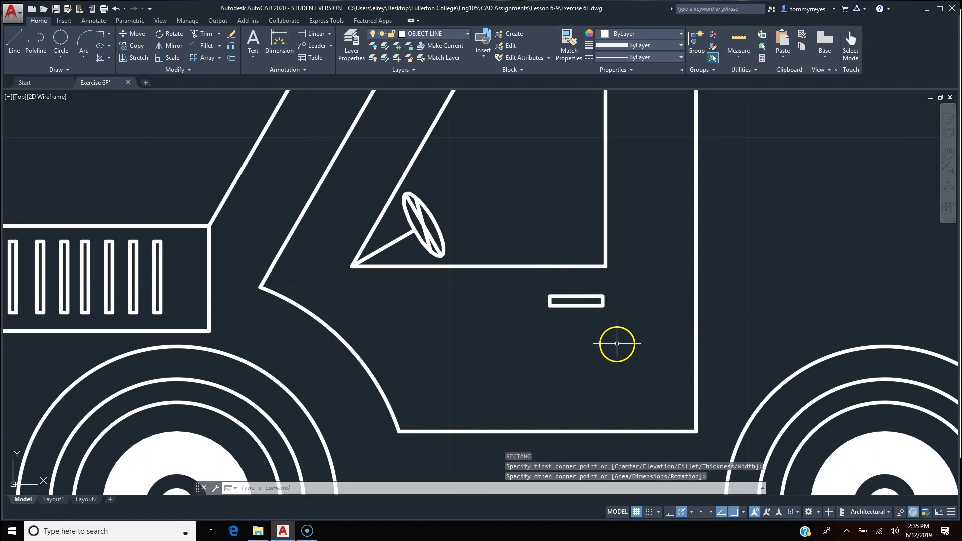
# Draw a six-sided polygon inscribed in a circle of about 1/4" radius, with a vertex pointing up, on the rear body behind the door.
pyautogui.scroll(-2, 616, 343)
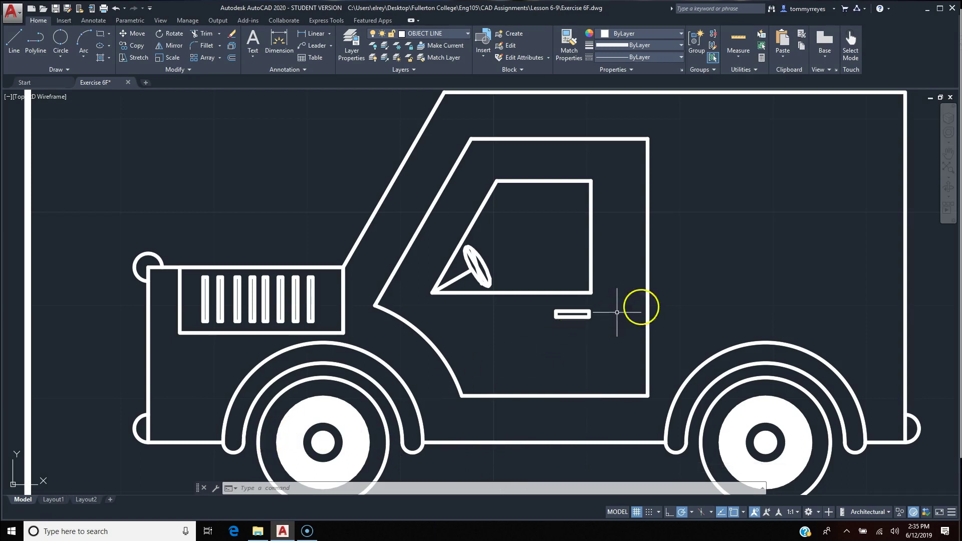
pyautogui.scroll(2, 273, 318)
pyautogui.scroll(-2, 176, 342)
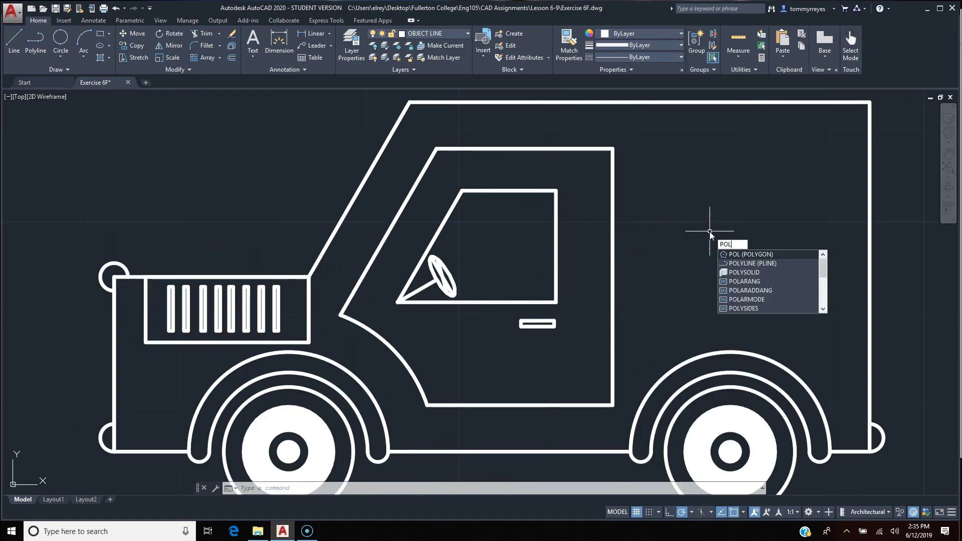
pyautogui.press('Return')
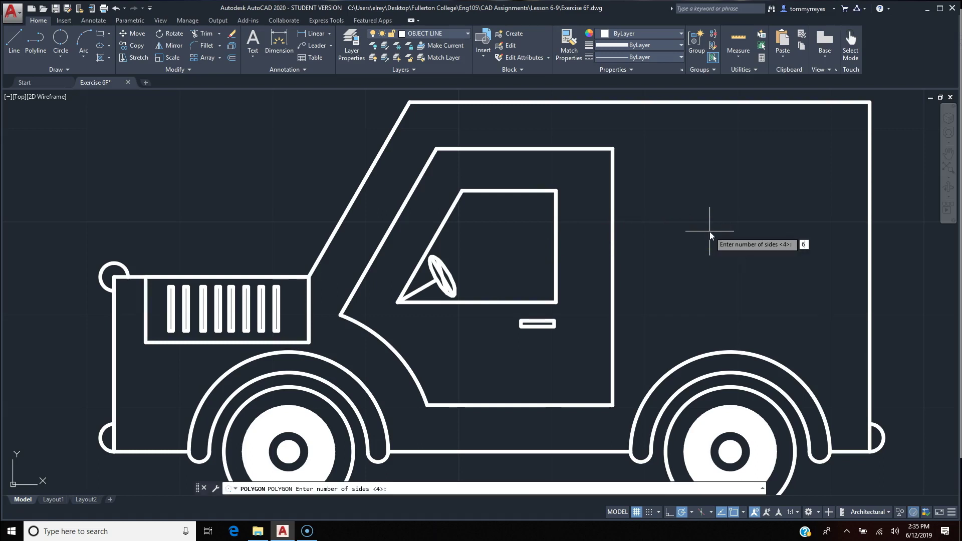
pyautogui.press('Return')
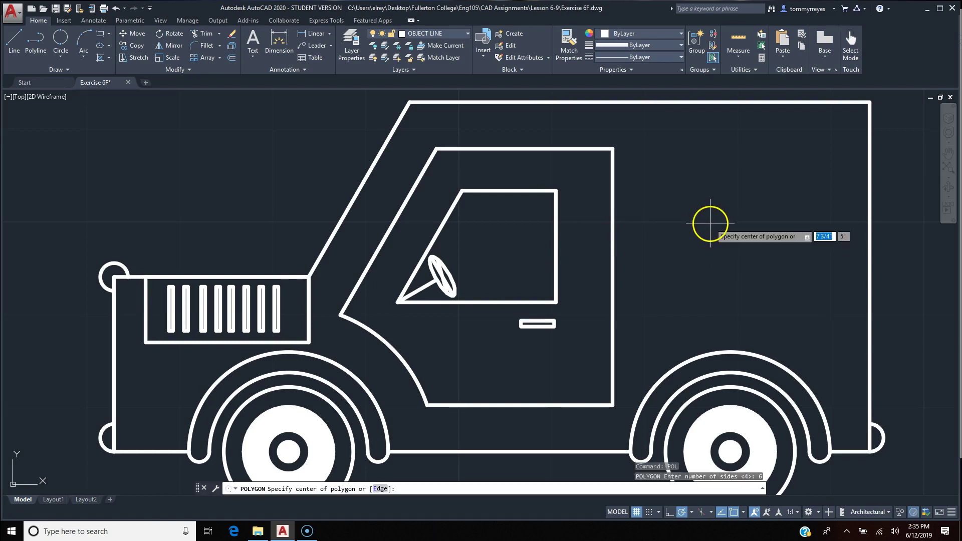
pyautogui.click(701, 203)
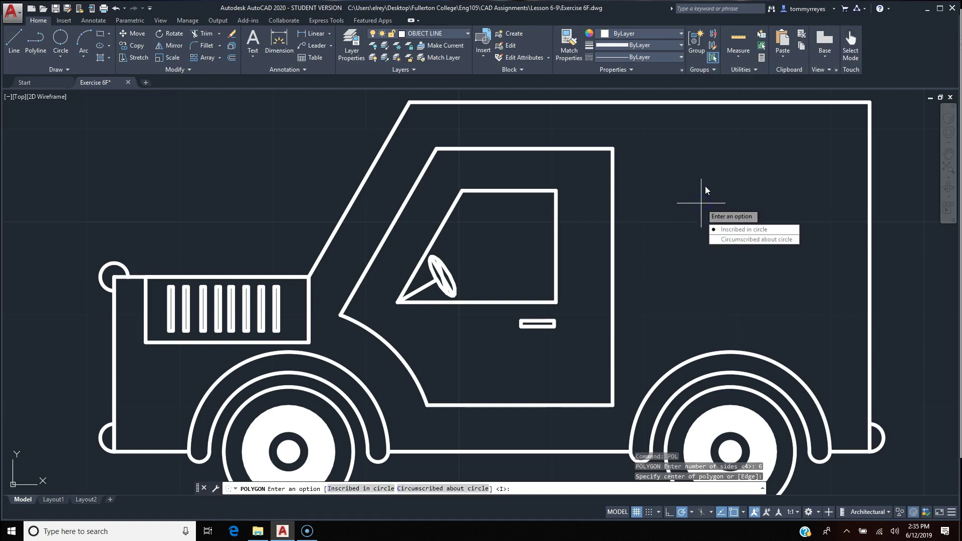
pyautogui.click(743, 229)
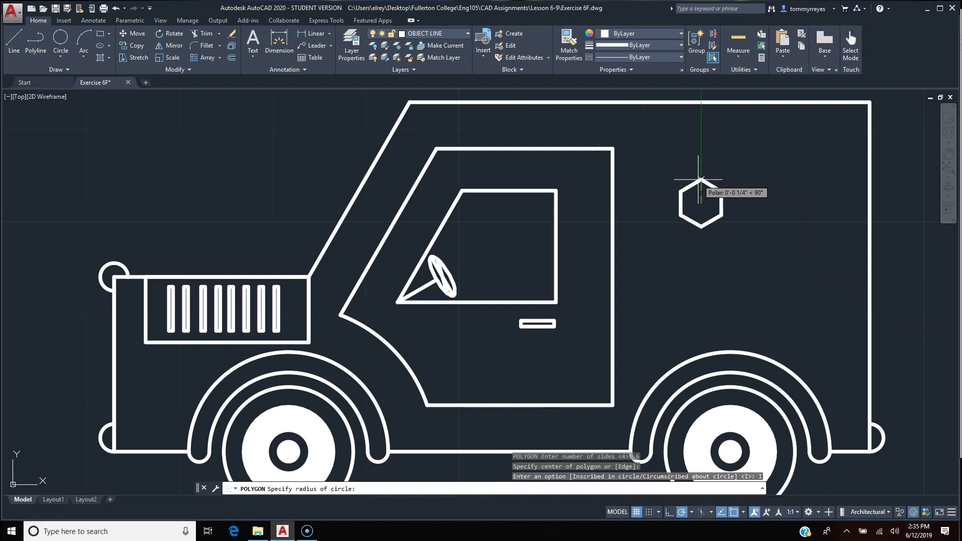
pyautogui.click(701, 179)
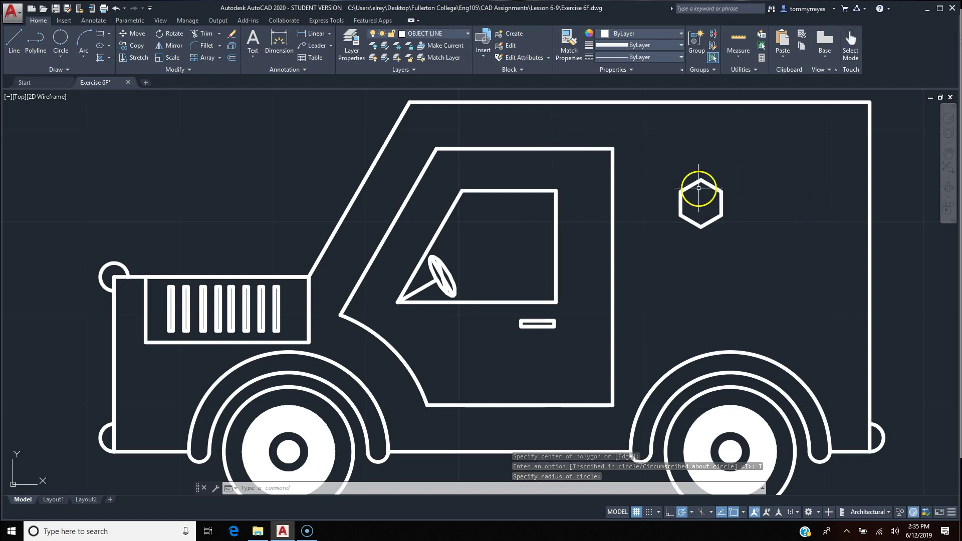
# Move the hexagon about 1/4" at 120°, up and toward the door.
pyautogui.write('m')
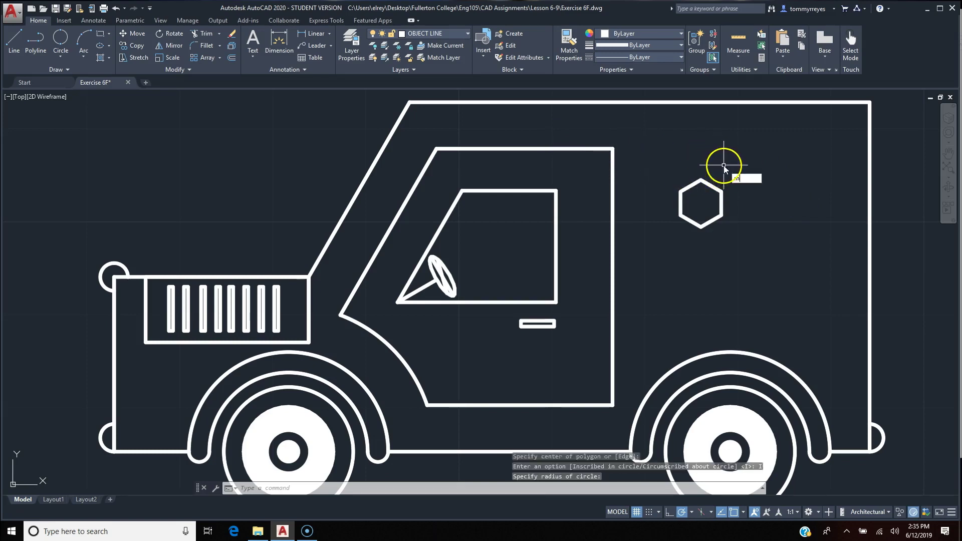
pyautogui.press('Return')
pyautogui.click(746, 174)
pyautogui.click(685, 233)
pyautogui.press('Return')
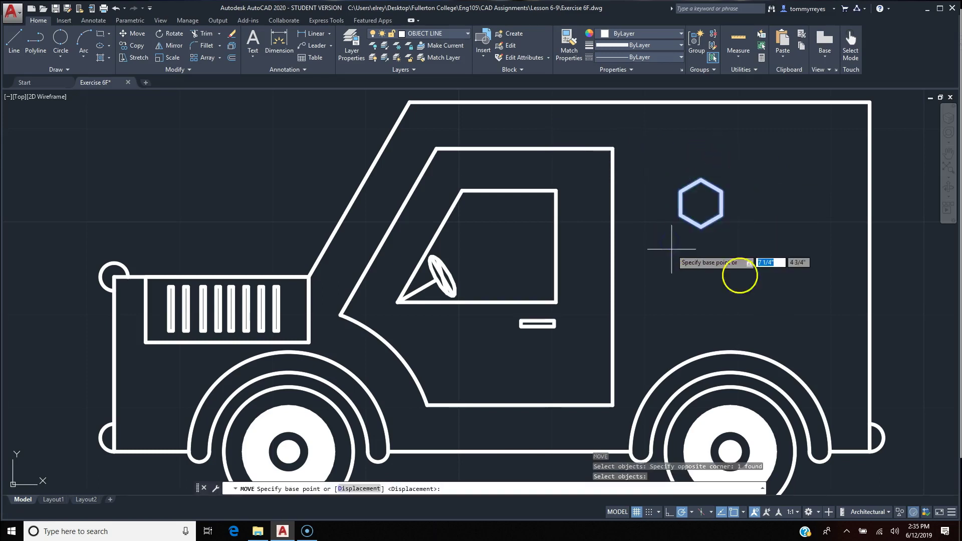
pyautogui.click(797, 292)
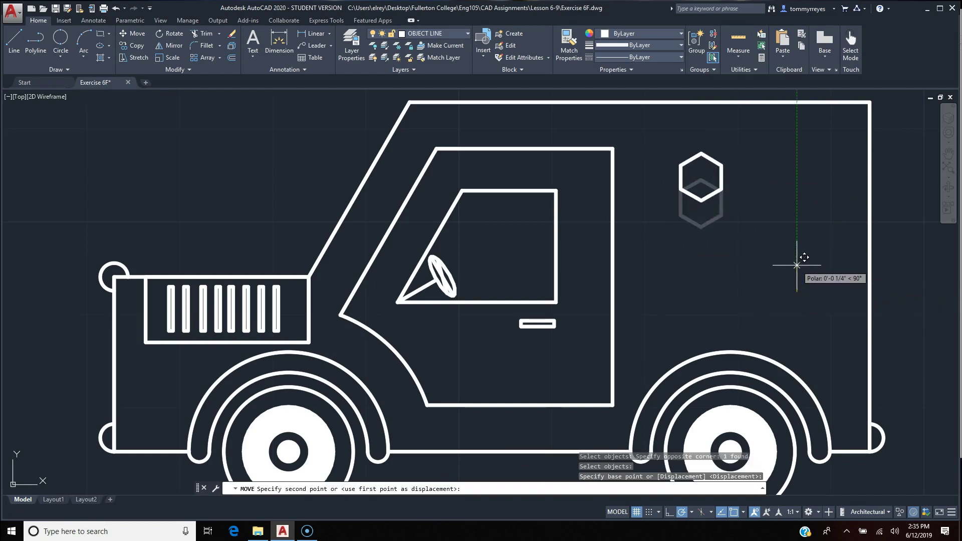
pyautogui.click(776, 263)
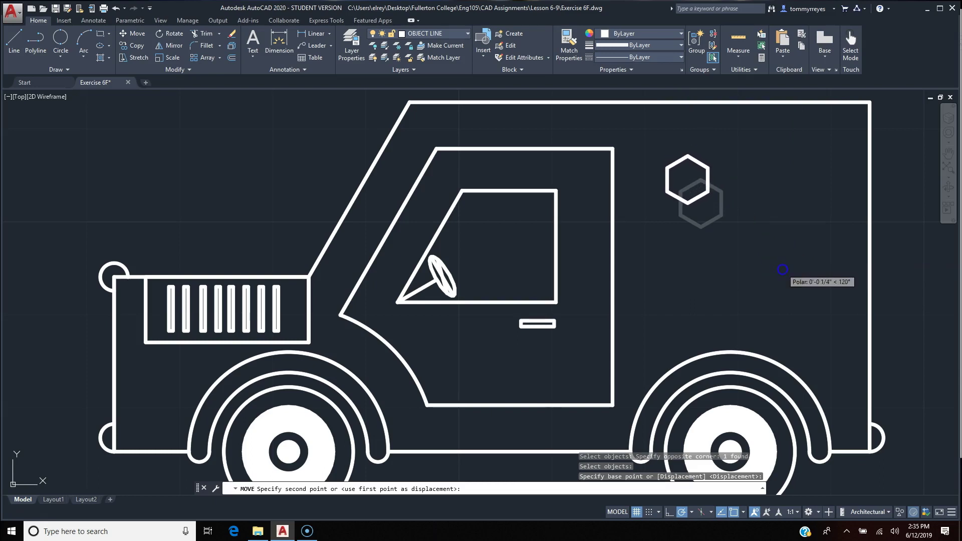
pyautogui.click(794, 245)
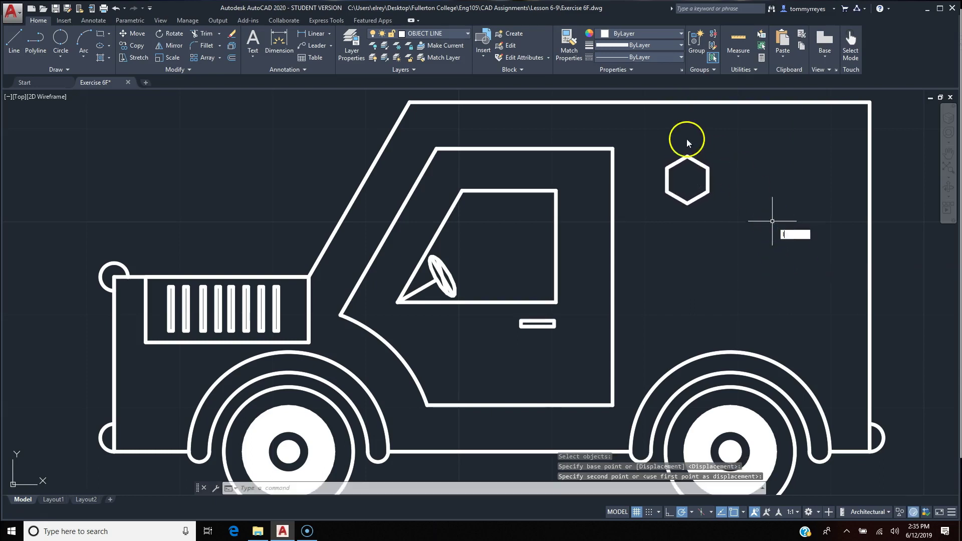
# Draw a horizontal spacing line about 1/2" long from the hexagon's top vertex toward the rear of the vehicle.
pyautogui.write('L')
pyautogui.press('Return')
pyautogui.click(688, 156)
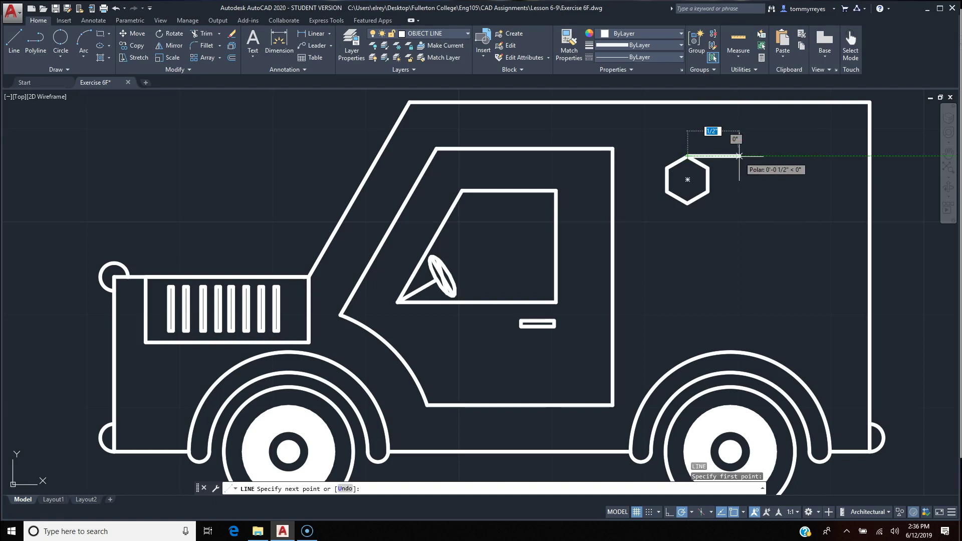
pyautogui.click(740, 156)
pyautogui.press('Return')
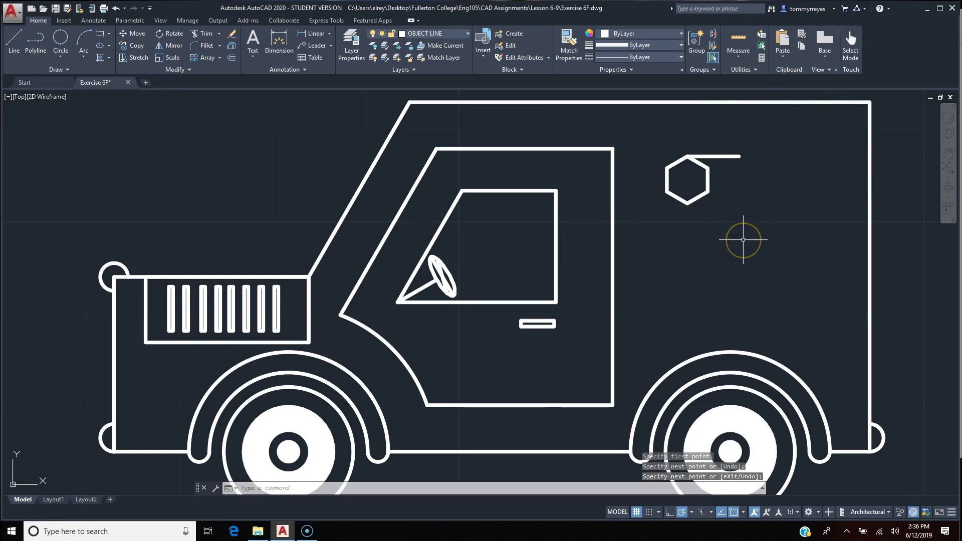
# Copy the hexagon from its top vertex to the rear end of the spacing line.
pyautogui.click(750, 242)
pyautogui.click(653, 182)
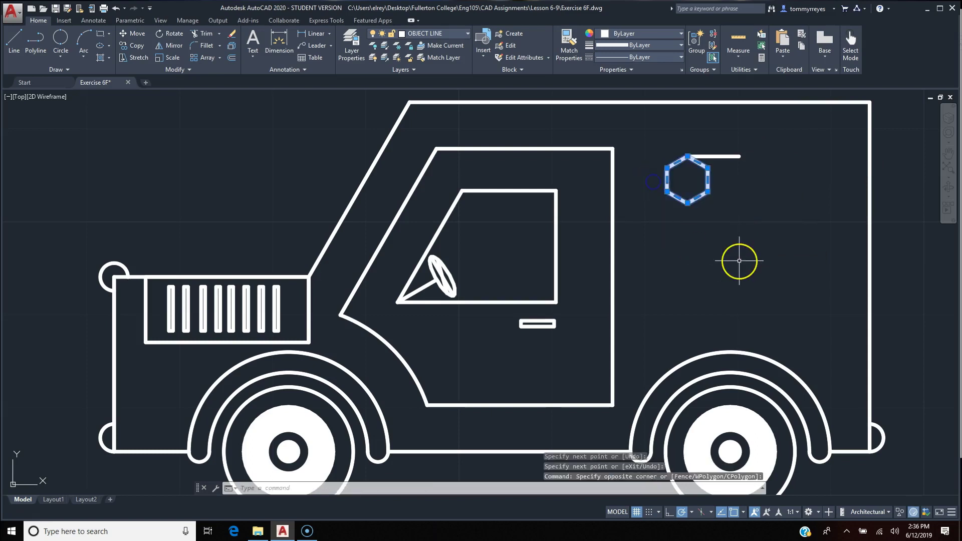
pyautogui.write('co')
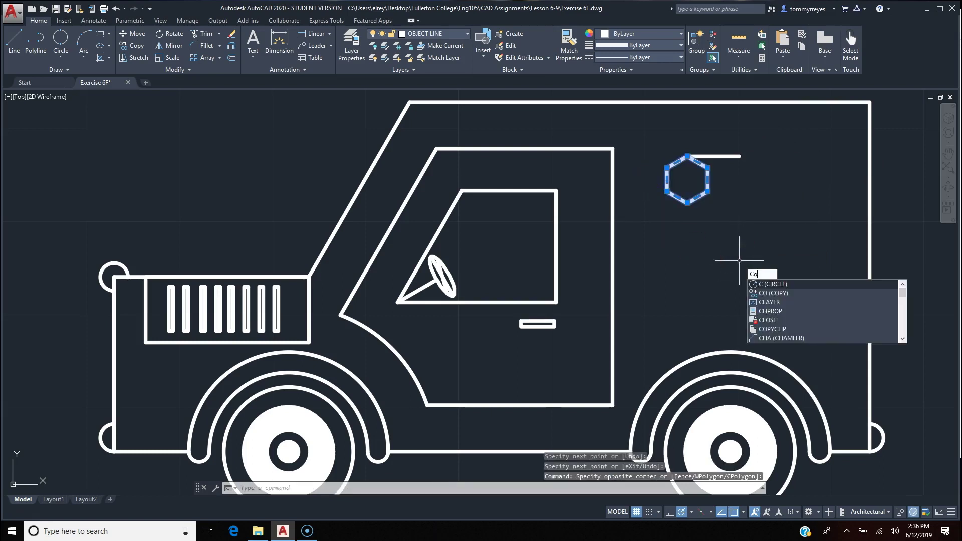
pyautogui.press('Return')
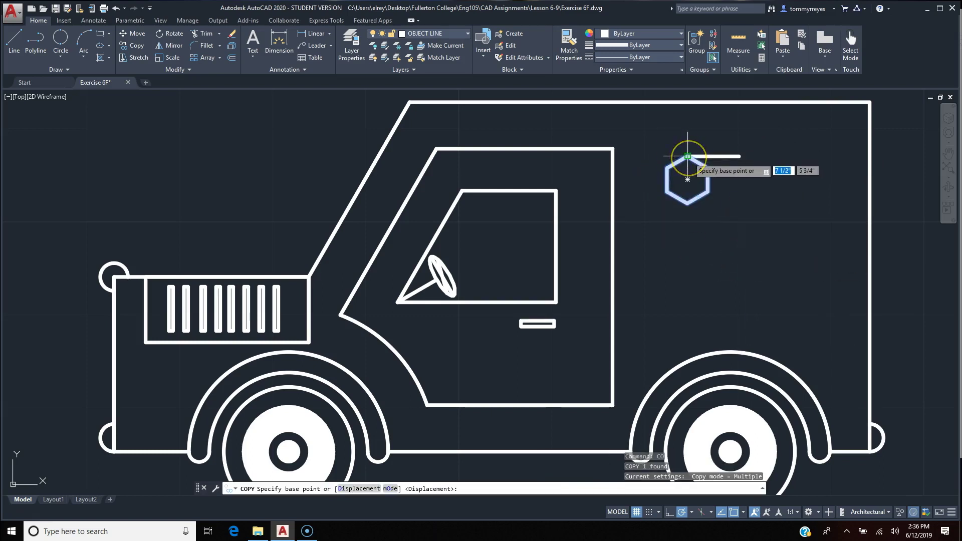
pyautogui.click(688, 156)
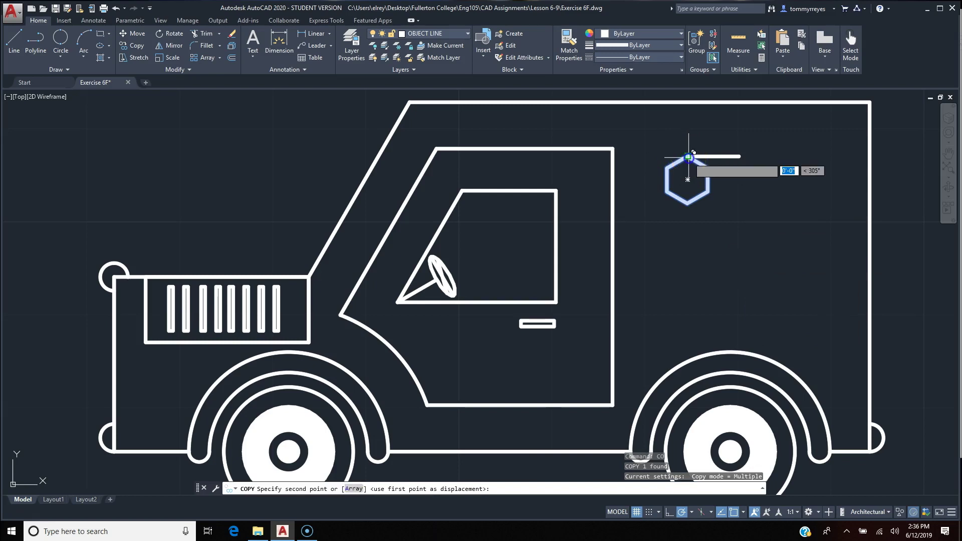
pyautogui.click(739, 157)
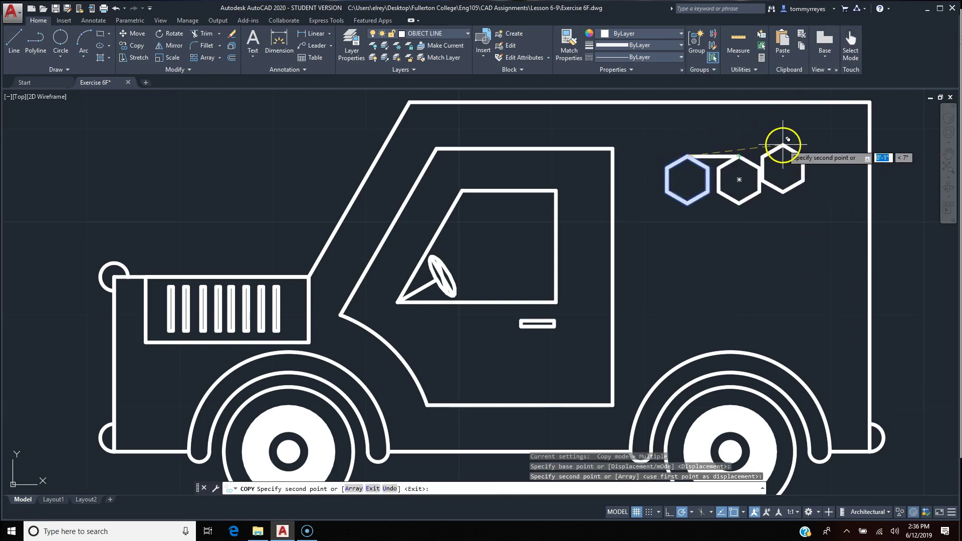
pyautogui.press('Return')
# Copy the second hexagon toward the rear by the length of the spacing line to make a third one.
pyautogui.press('Return')
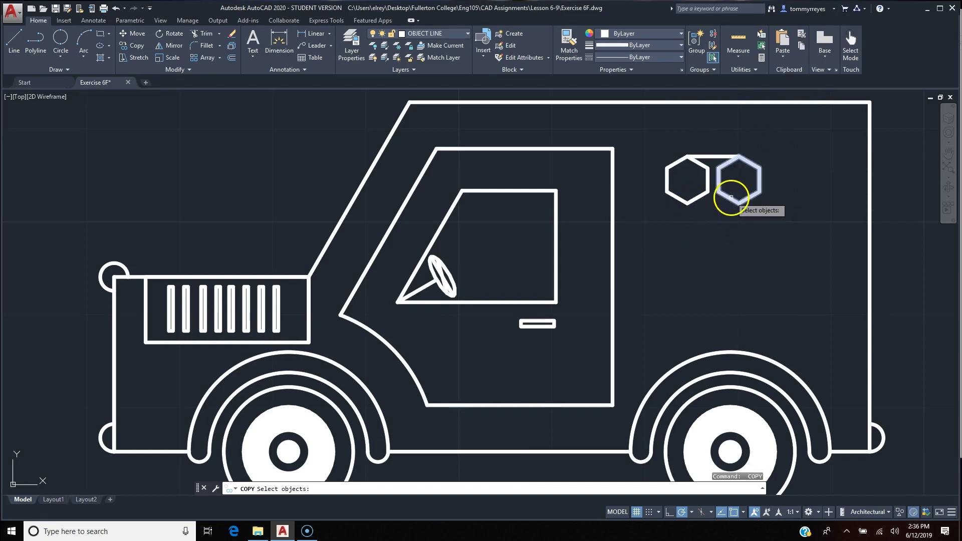
pyautogui.click(732, 197)
pyautogui.press('Return')
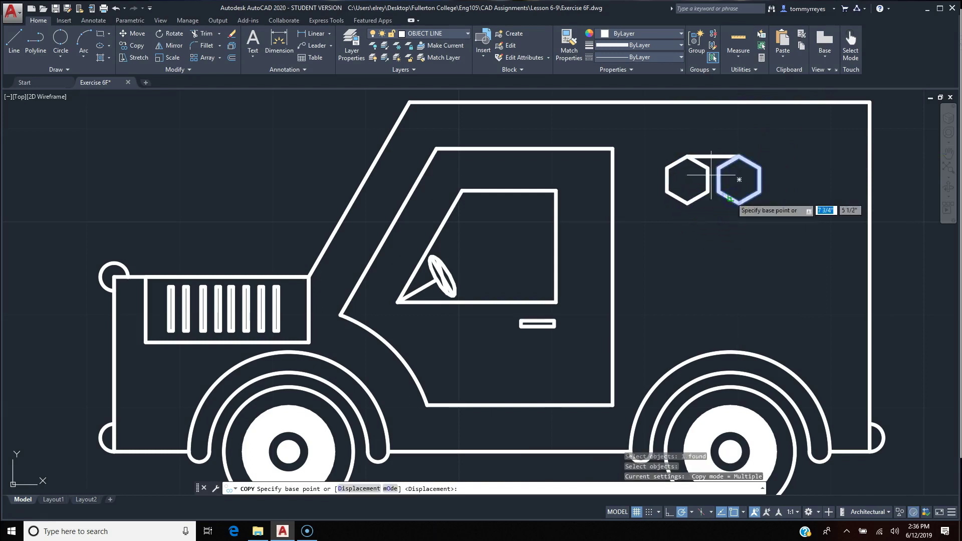
pyautogui.click(688, 157)
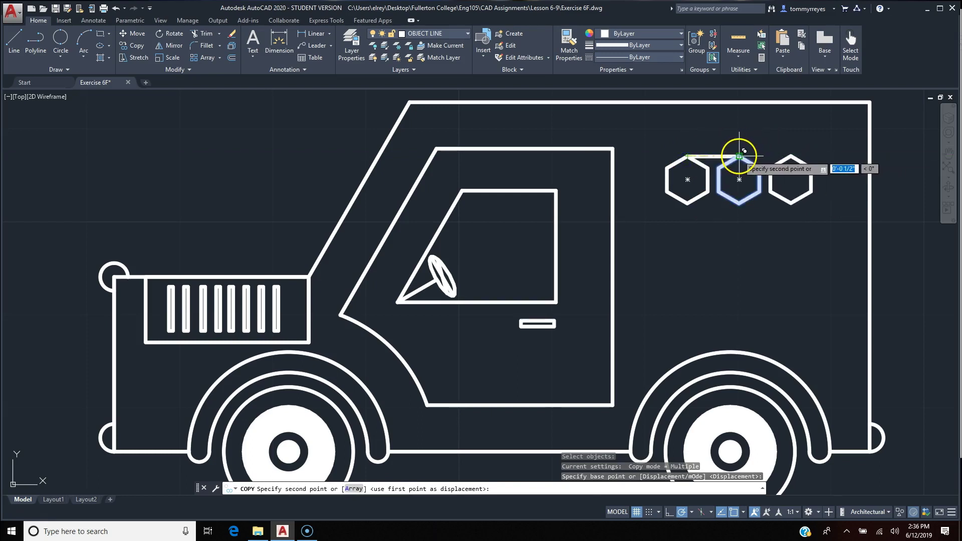
pyautogui.click(739, 157)
pyautogui.press('Return')
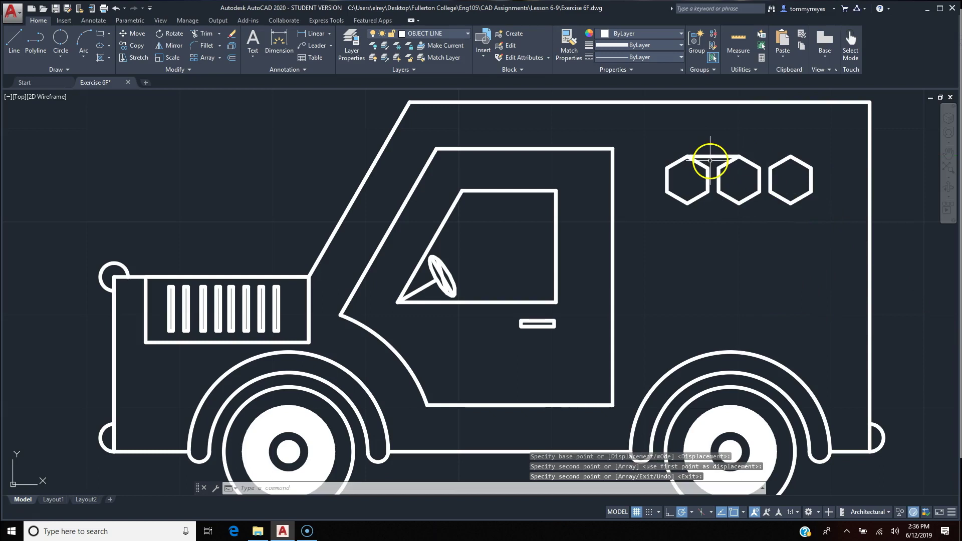
# Delete the third, rearmost hexagon.
pyautogui.click(831, 149)
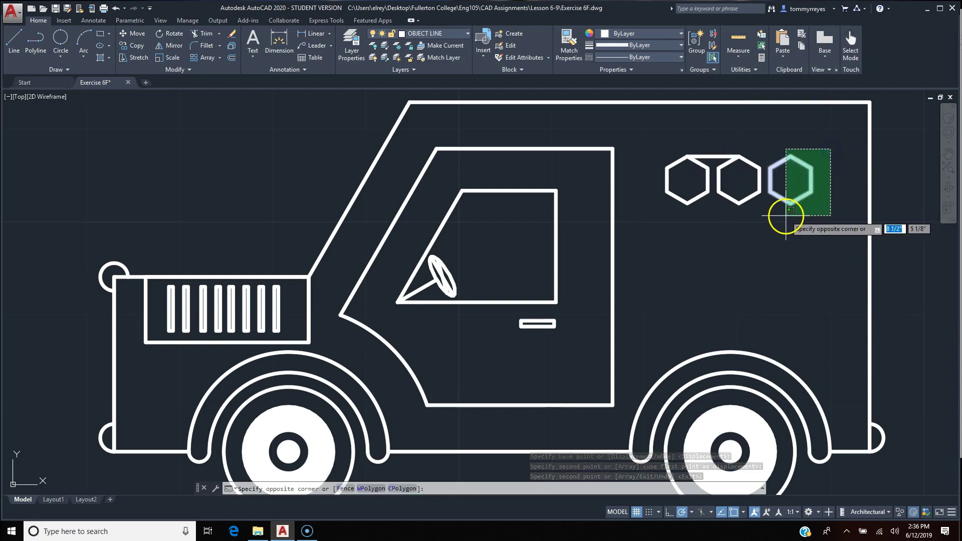
pyautogui.click(786, 216)
pyautogui.press('Delete')
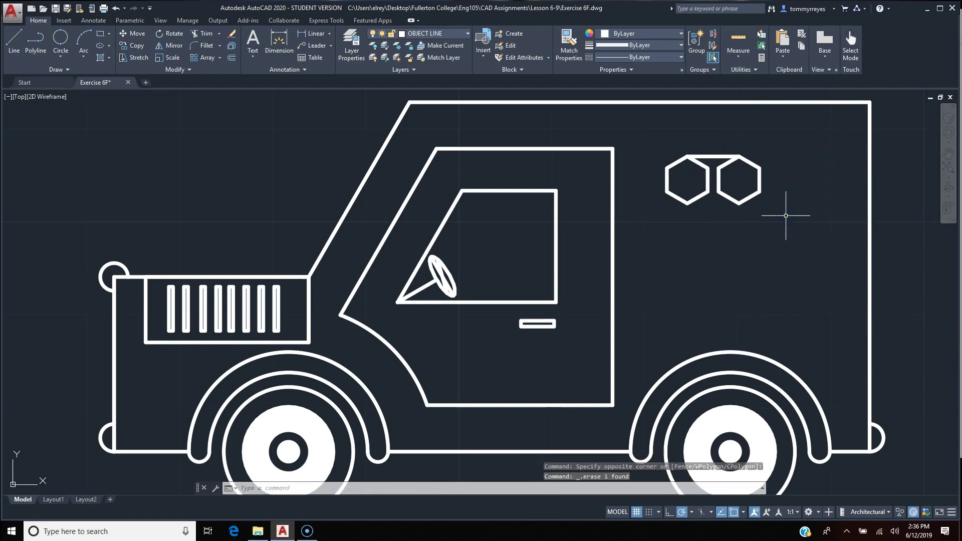
# Stretch the second hexagon and the attached end of the spacing line about 1/8" horizontally toward the rear.
pyautogui.write('s')
pyautogui.press('Return')
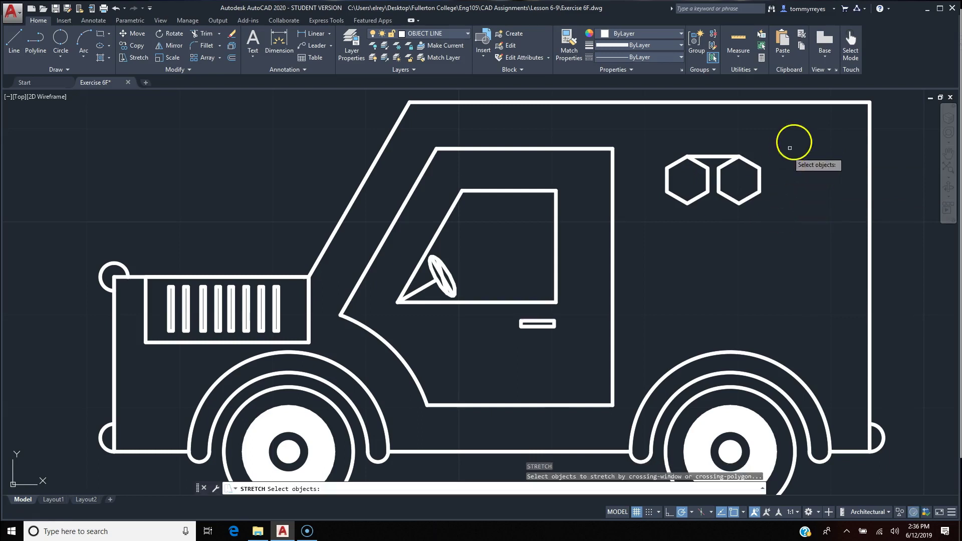
pyautogui.click(786, 134)
pyautogui.click(715, 232)
pyautogui.press('Return')
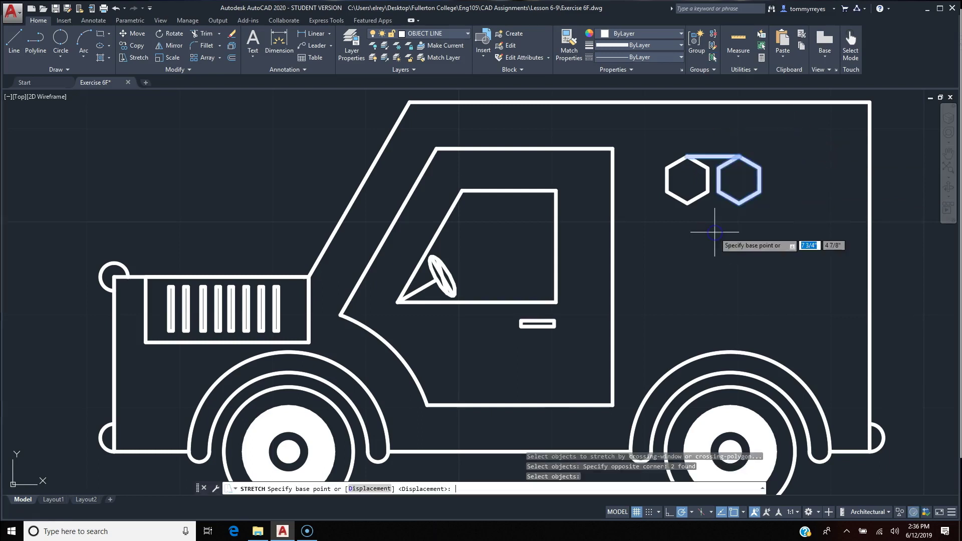
pyautogui.click(728, 274)
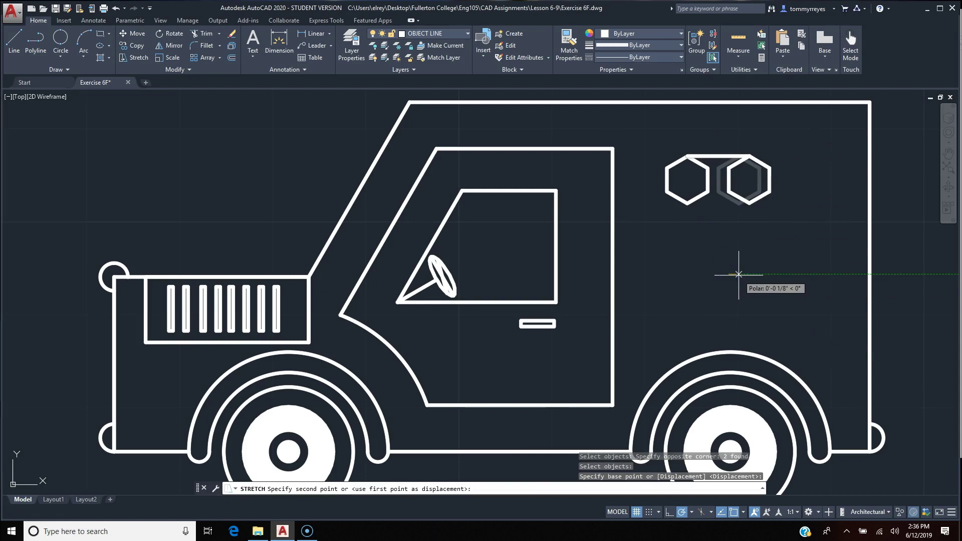
pyautogui.click(740, 275)
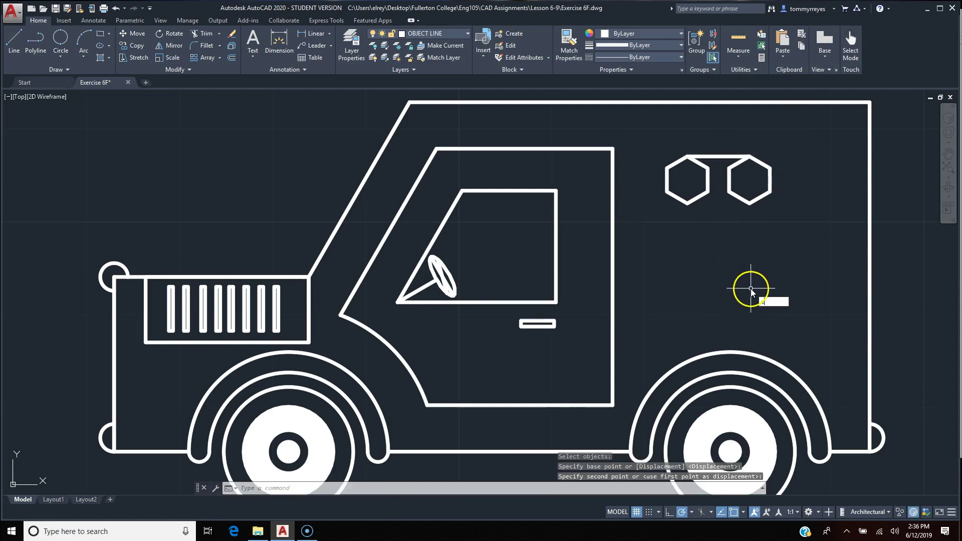
# Copy the second hexagon toward the rear by the spacing line's length and again to a spot below, between the first two hexagons.
pyautogui.write('co')
pyautogui.press('Return')
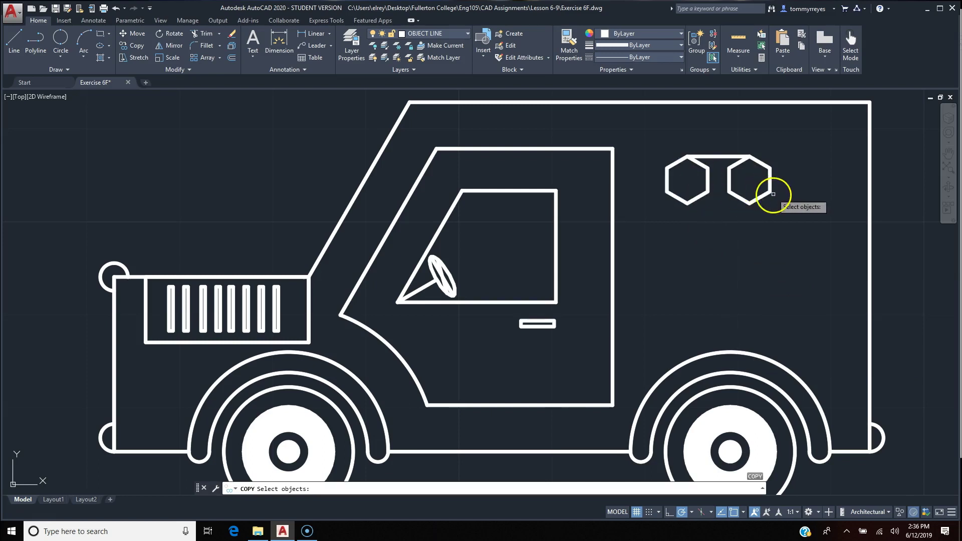
pyautogui.click(763, 195)
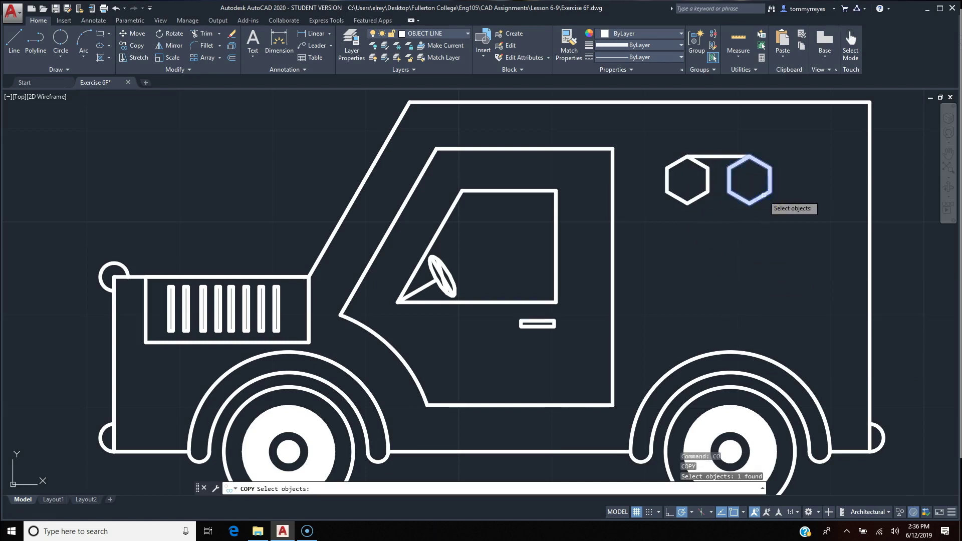
pyautogui.press('Return')
pyautogui.click(688, 157)
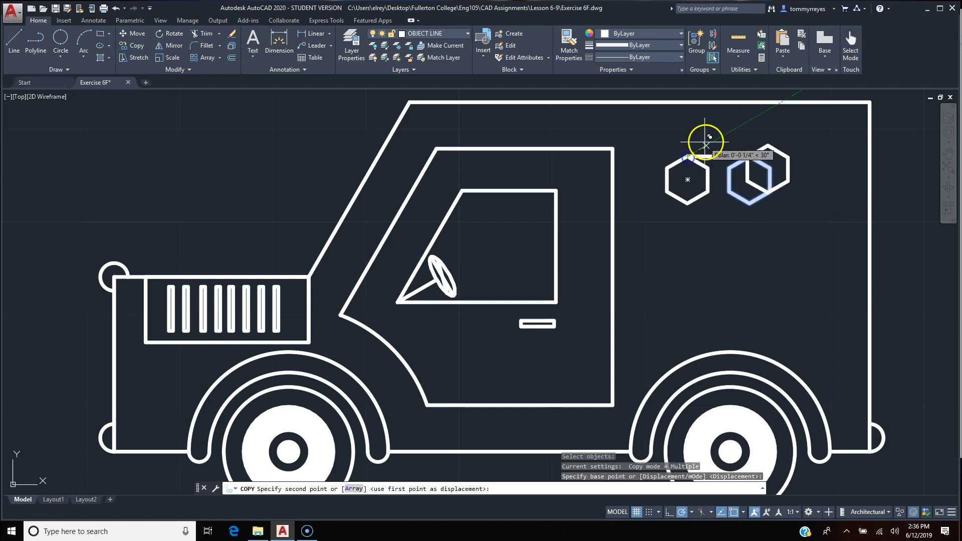
pyautogui.click(750, 157)
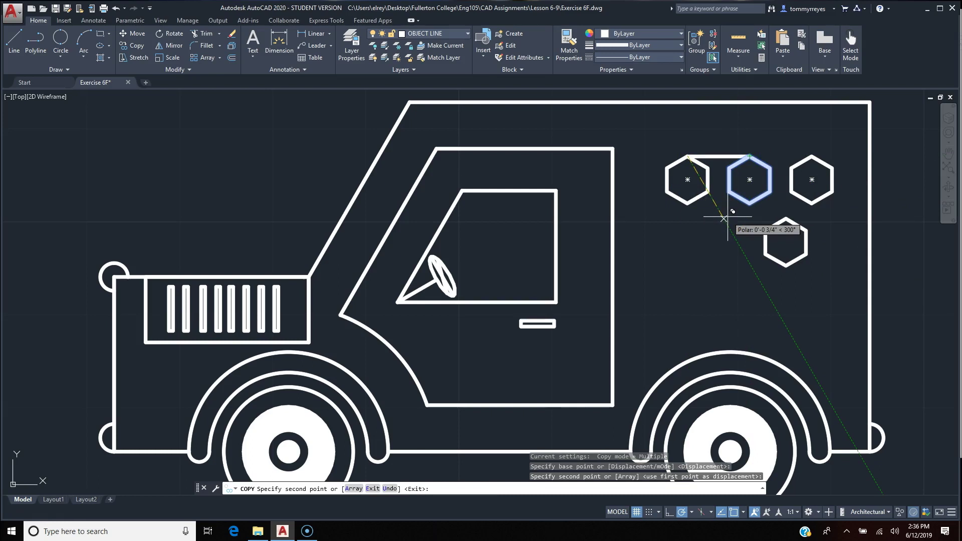
pyautogui.click(662, 215)
pyautogui.press('Return')
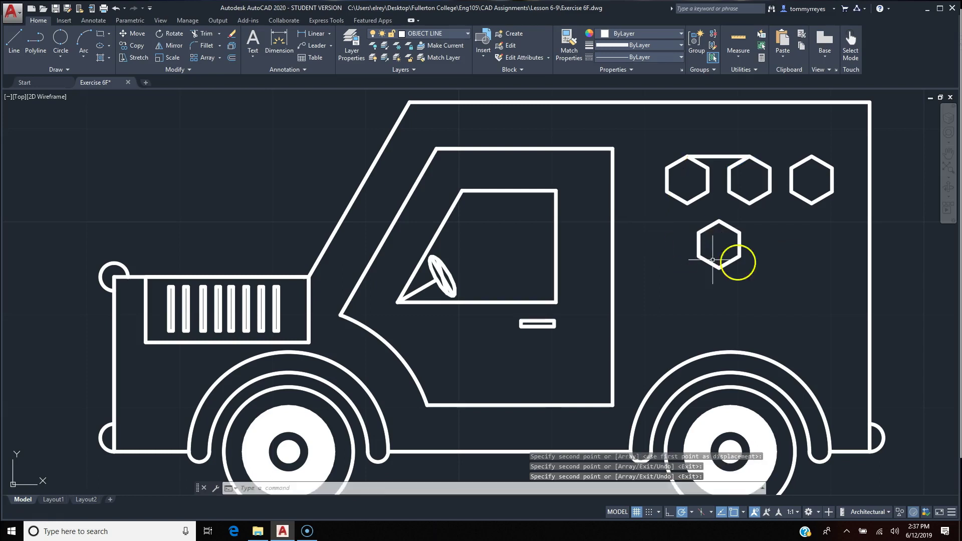
# Draw a vertical line from the spacing line's midpoint down to just above the lower hexagon's top vertex.
pyautogui.click(723, 221)
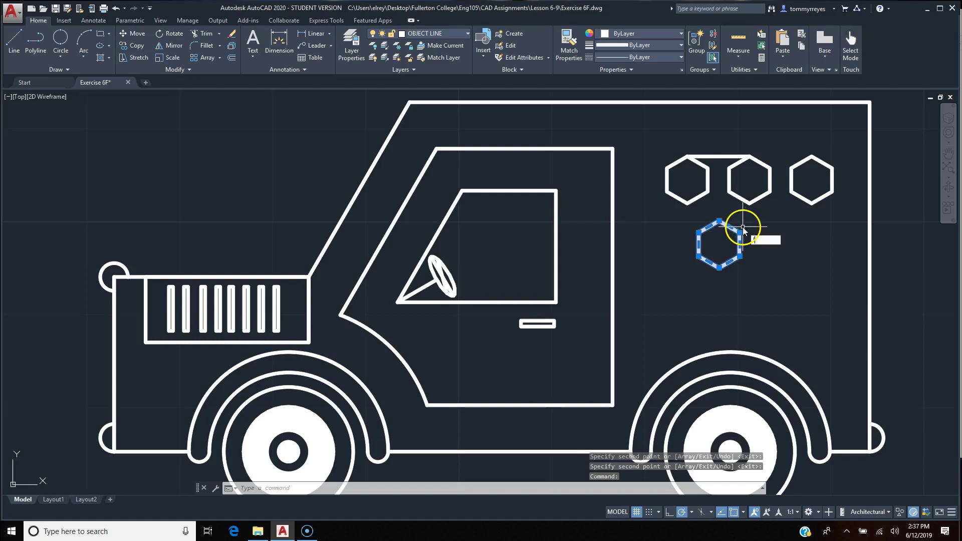
pyautogui.write('l')
pyautogui.press('Return')
pyautogui.click(718, 157)
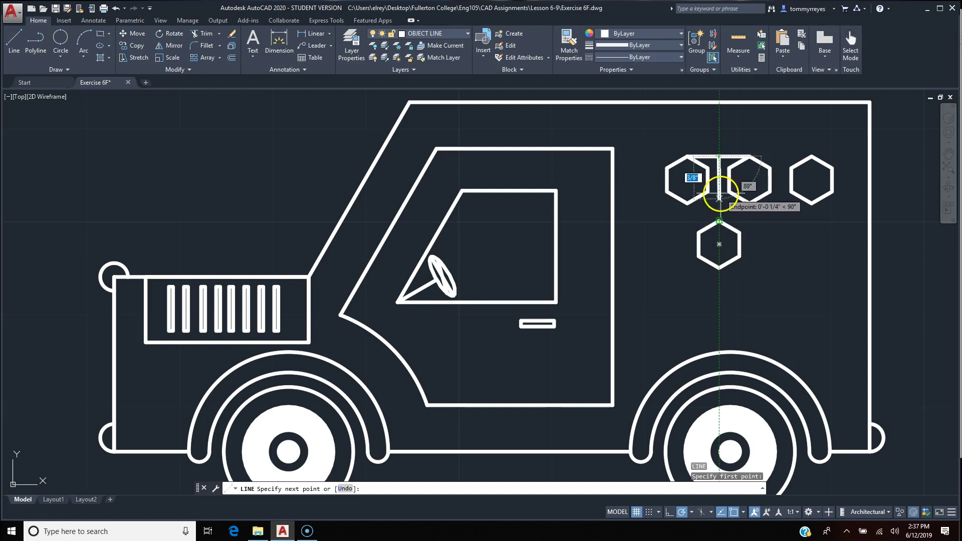
pyautogui.scroll(4, 719, 215)
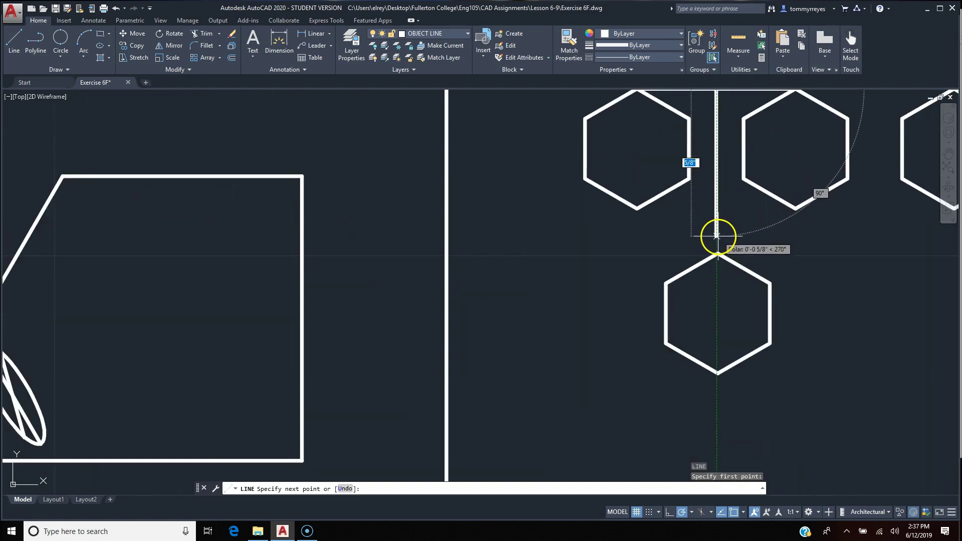
pyautogui.click(717, 228)
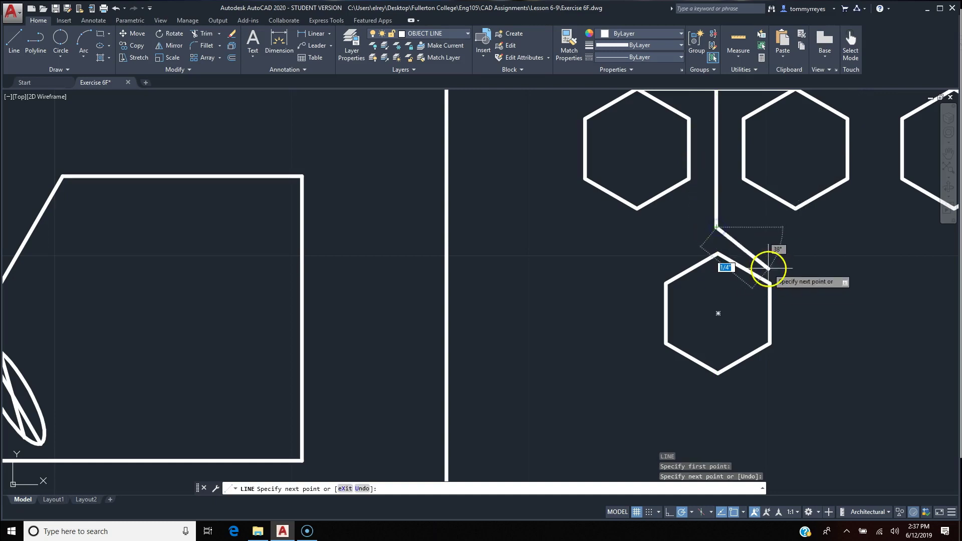
pyautogui.press('Return')
# Move the lower hexagon by its top vertex to the lower end of the vertical line.
pyautogui.click(747, 283)
pyautogui.click(670, 333)
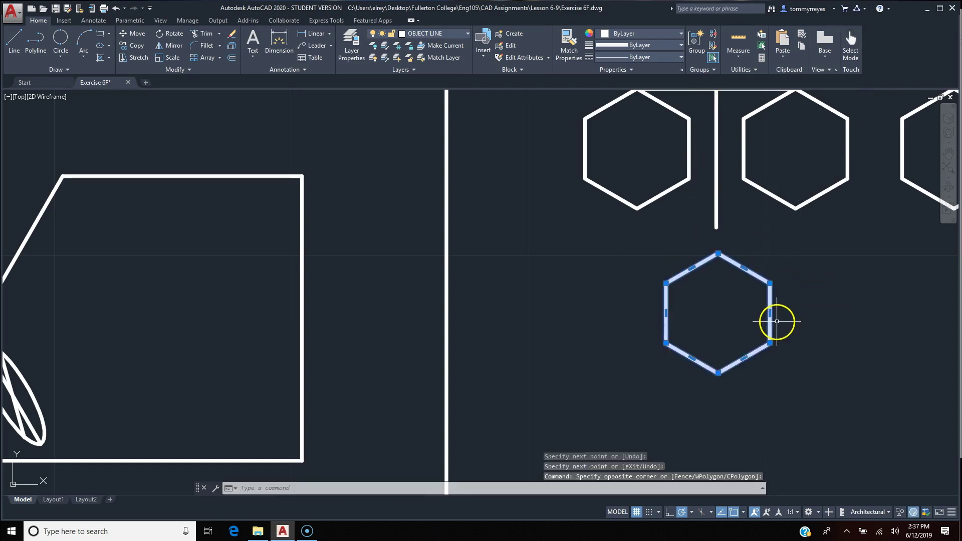
pyautogui.write('m')
pyautogui.press('Return')
pyautogui.click(718, 253)
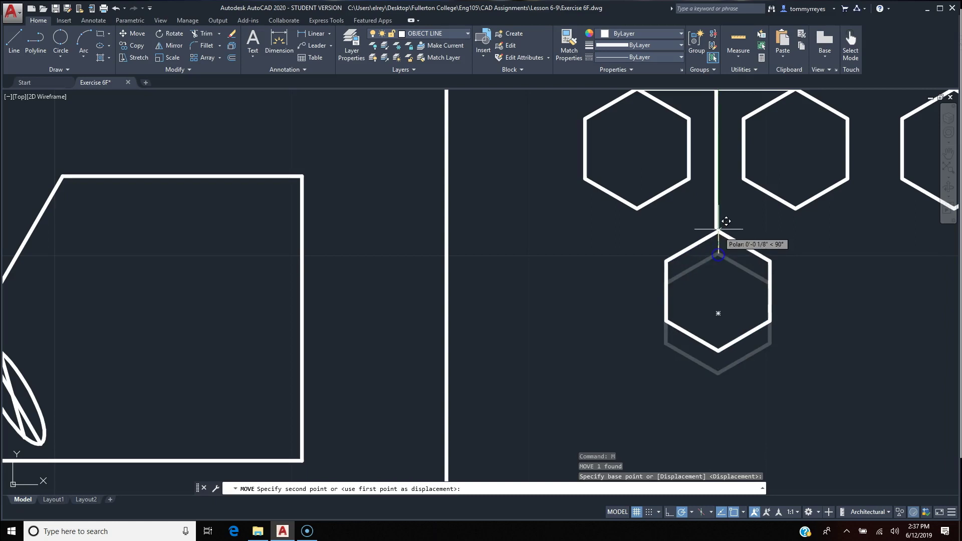
pyautogui.click(718, 229)
pyautogui.scroll(-2, 555, 316)
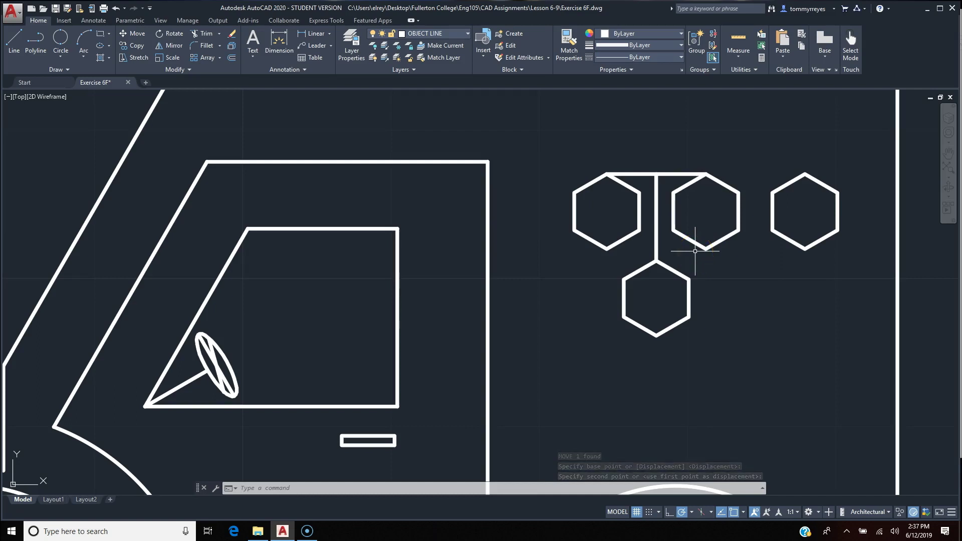
# Copy the lower hexagon toward the rear by the spacing line's length to complete the second row.
pyautogui.click(722, 311)
pyautogui.click(657, 350)
pyautogui.write('CO')
pyautogui.press('Return')
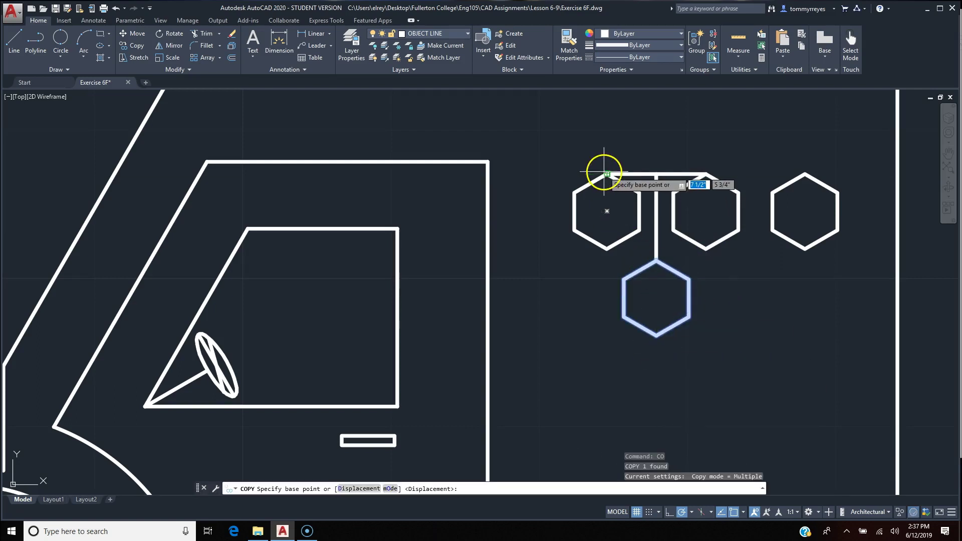
pyautogui.click(607, 174)
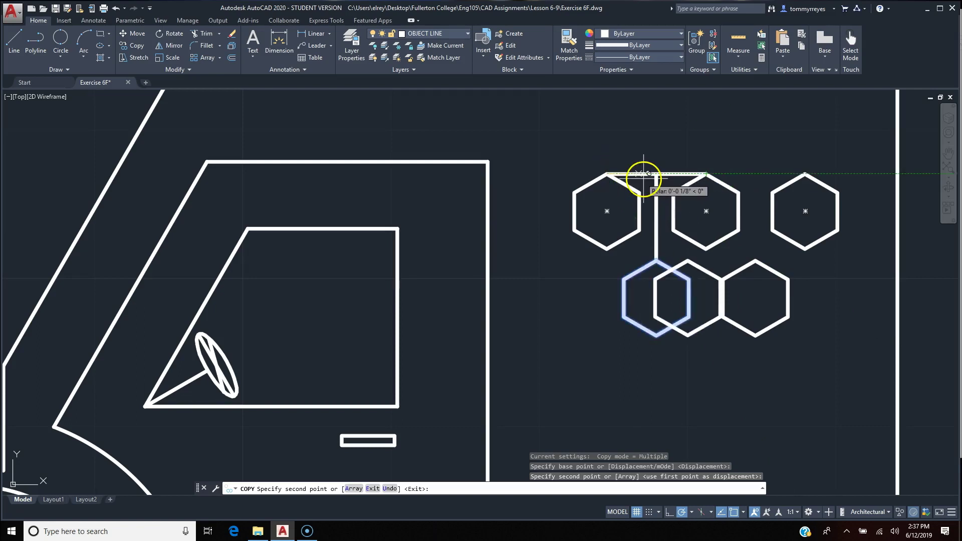
pyautogui.press('Return')
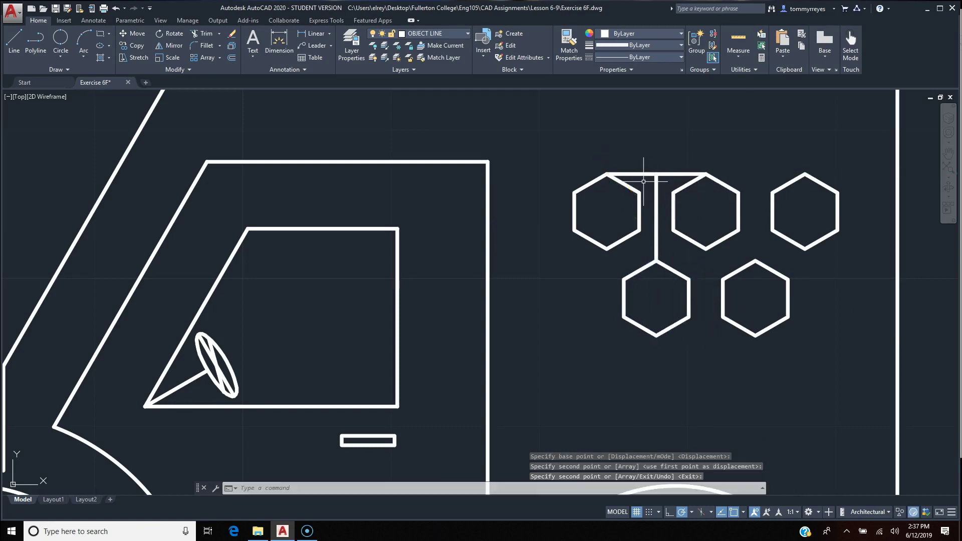
# Copy the second row's front hexagon from the spacing line's midpoint to the bottom vertex of the top row's middle hexagon.
pyautogui.press('Return')
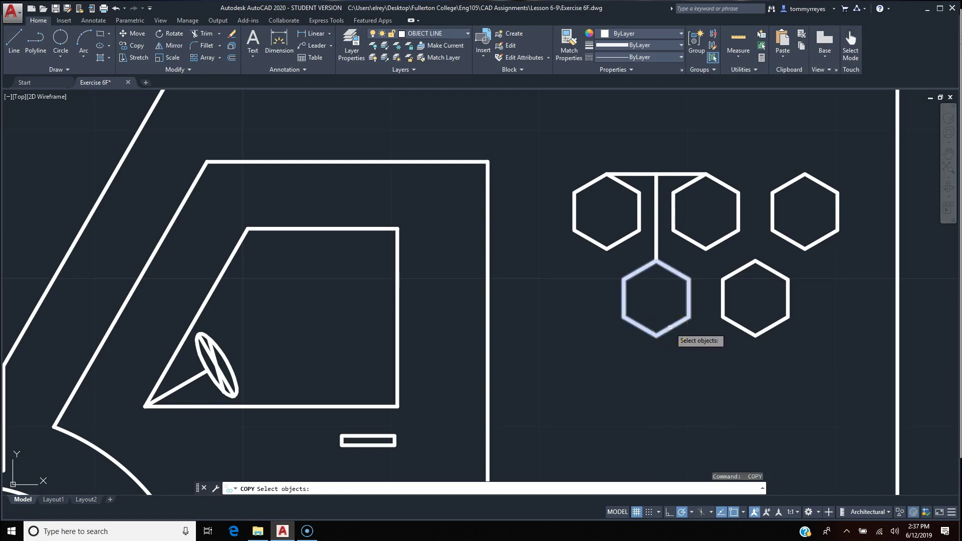
pyautogui.click(670, 327)
pyautogui.press('Return')
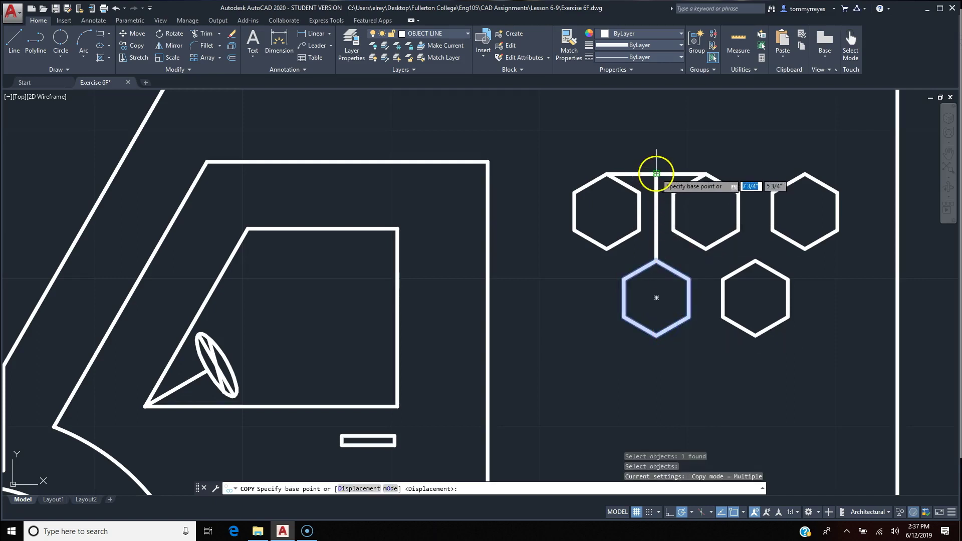
pyautogui.click(657, 174)
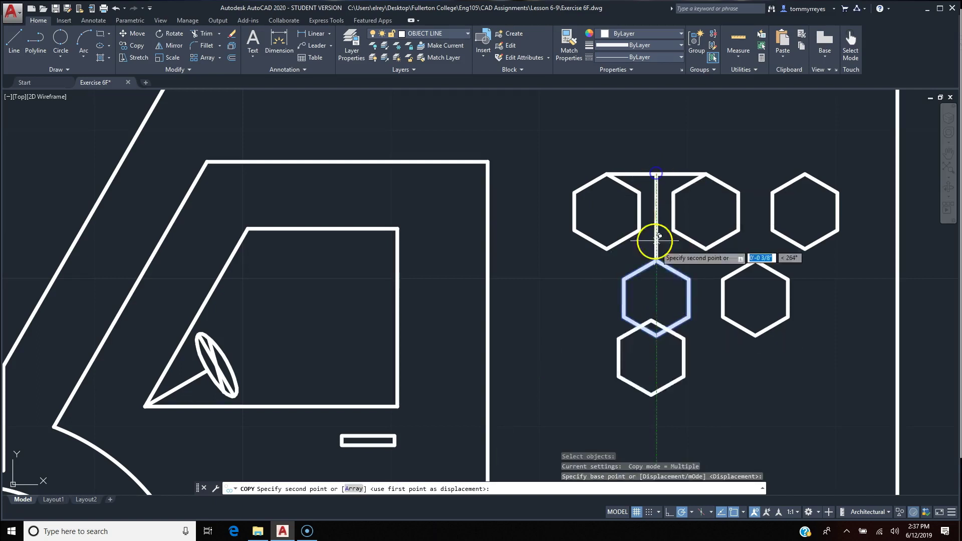
pyautogui.click(705, 248)
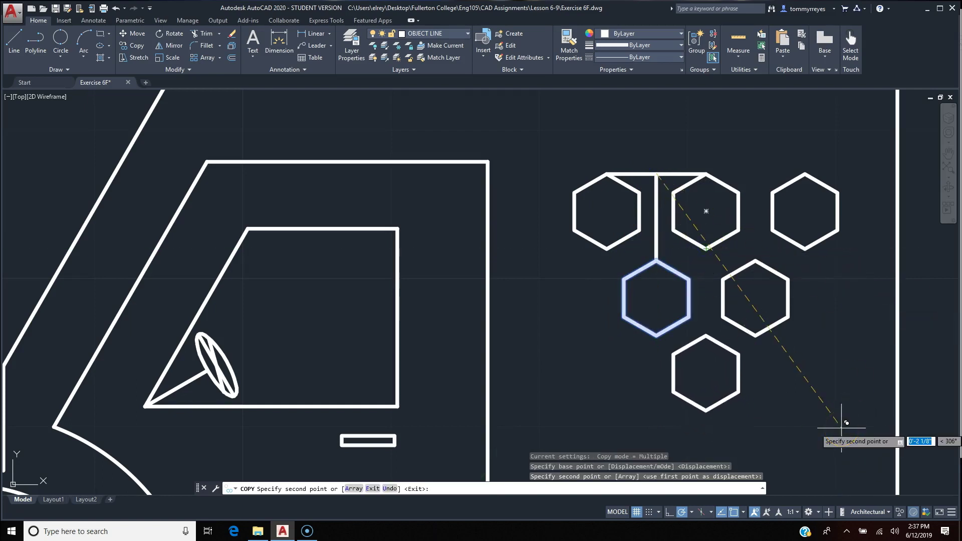
pyautogui.press('Escape')
# Delete the horizontal spacing line and the vertical construction line between the hexagons.
pyautogui.click(672, 146)
pyautogui.click(652, 185)
pyautogui.press('Delete')
pyautogui.scroll(-4, 651, 184)
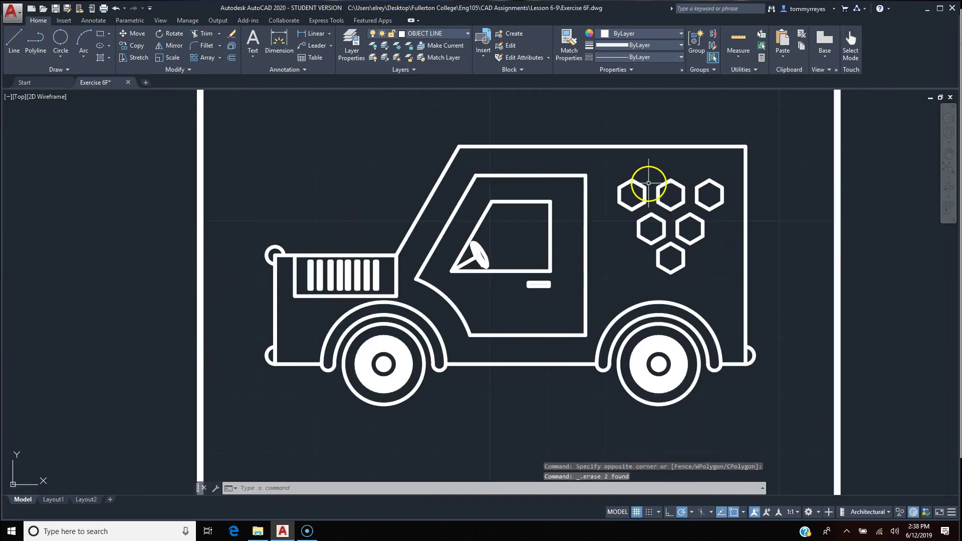